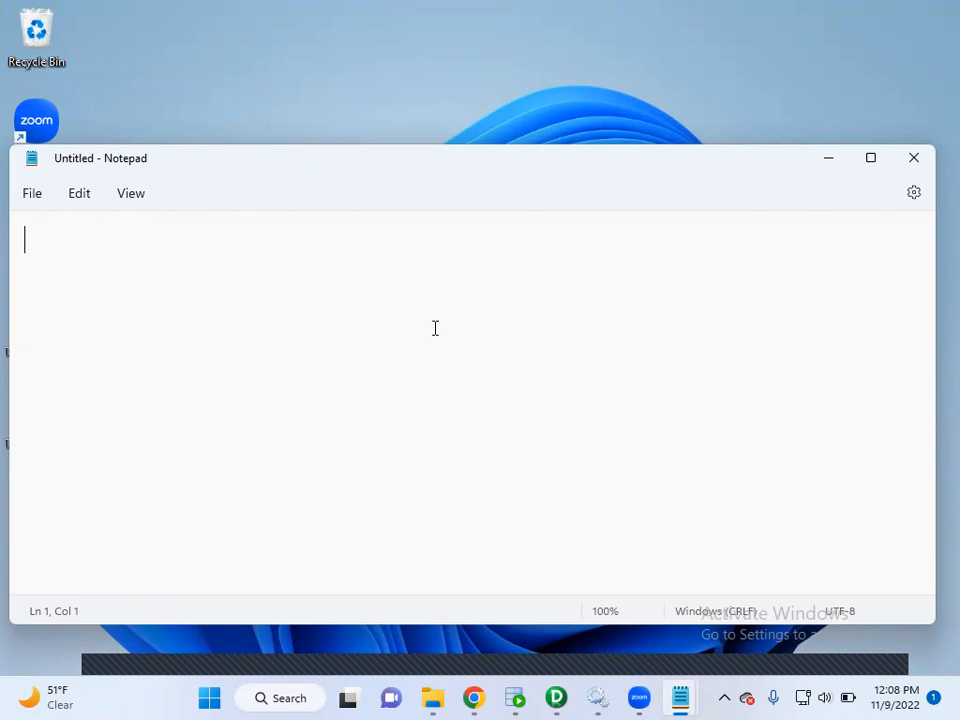
# Write the heading "TODAY'S TOPIC" in the note and, below a blank line, "SORTER TRANSFORMATION".
pyautogui.write('todaus')
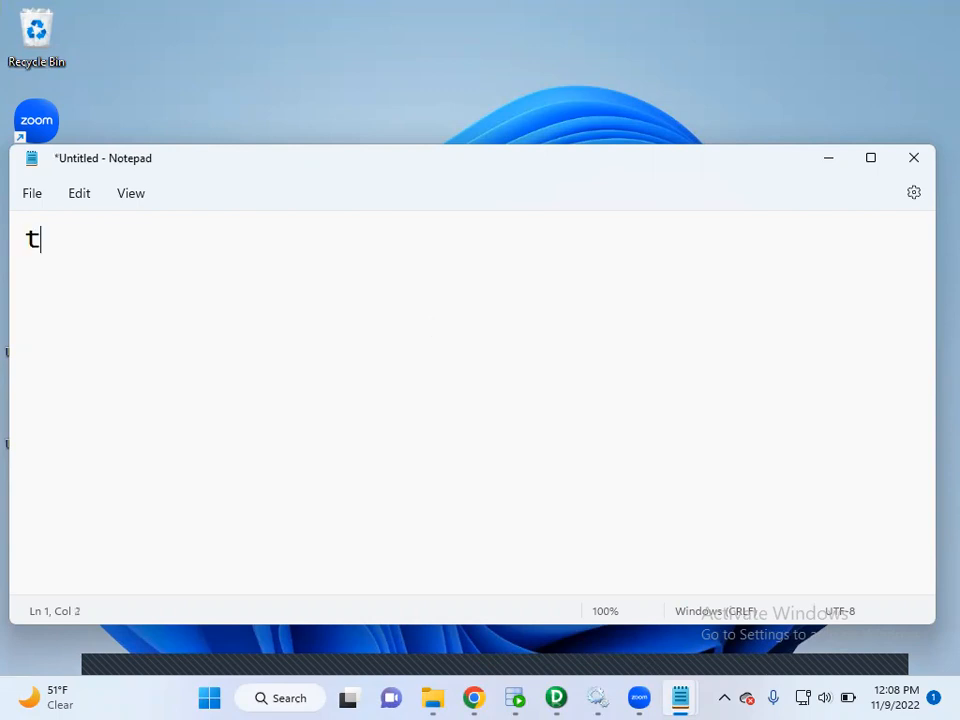
pyautogui.press('BackSpace')
pyautogui.press('BackSpace')
pyautogui.press('BackSpace')
pyautogui.press('BackSpace')
pyautogui.press('BackSpace')
pyautogui.press('BackSpace')
pyautogui.write('TOD')
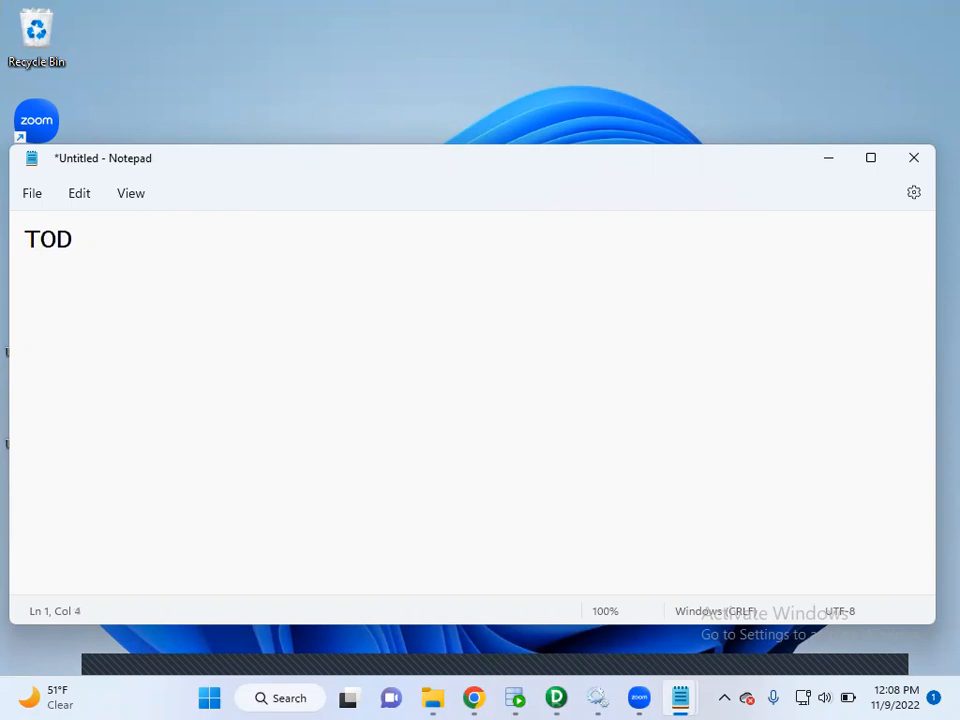
pyautogui.write('AYS')
pyautogui.press('BackSpace')
pyautogui.write("'S Topic")
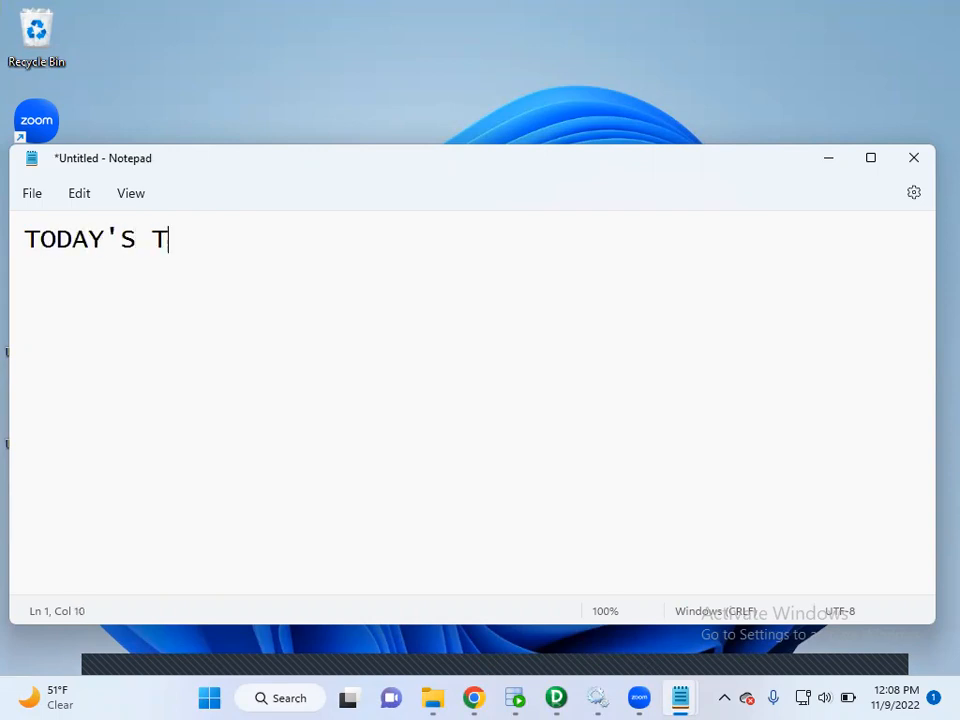
pyautogui.press('BackSpace')
pyautogui.press('BackSpace')
pyautogui.press('BackSpace')
pyautogui.press('BackSpace')
pyautogui.write('OPIC')
pyautogui.press('Return')
pyautogui.press('Return')
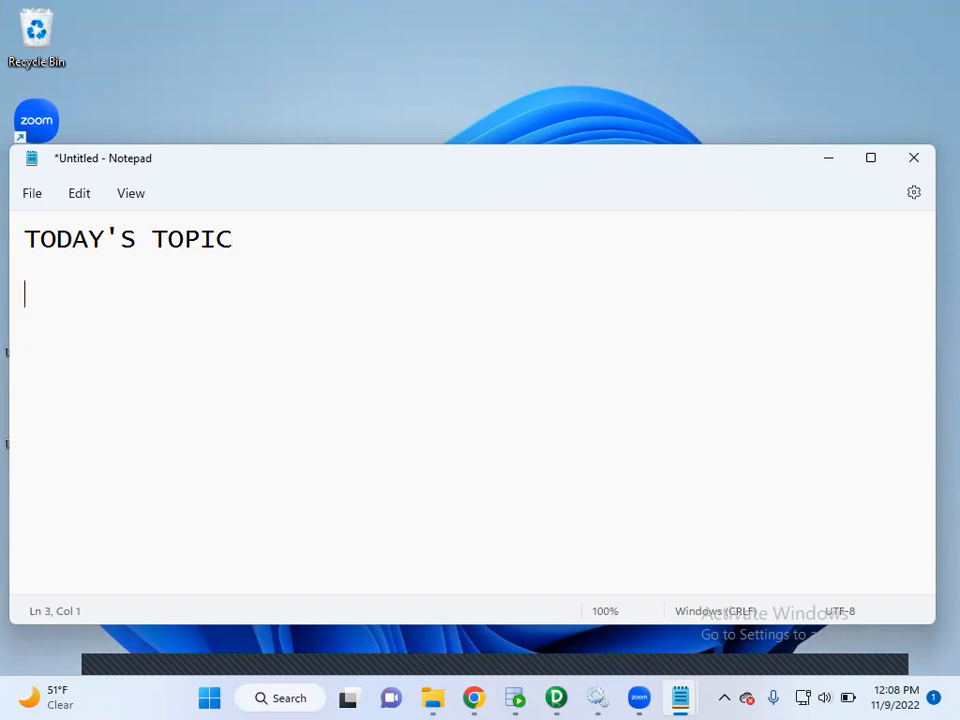
pyautogui.write('SORTER')
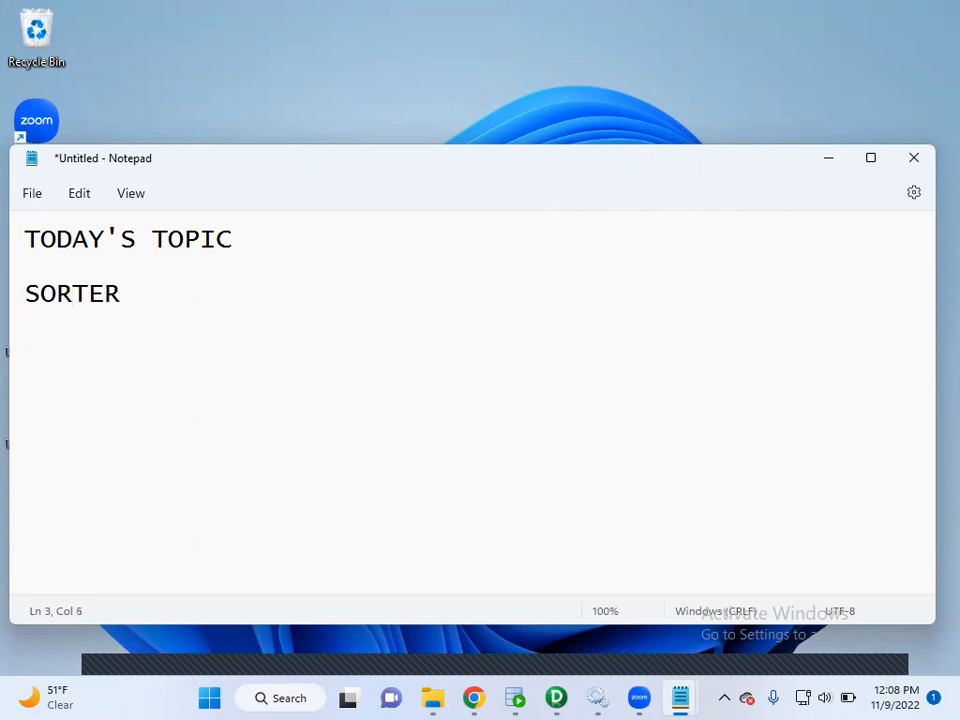
pyautogui.write(' TRANSFORMATION')
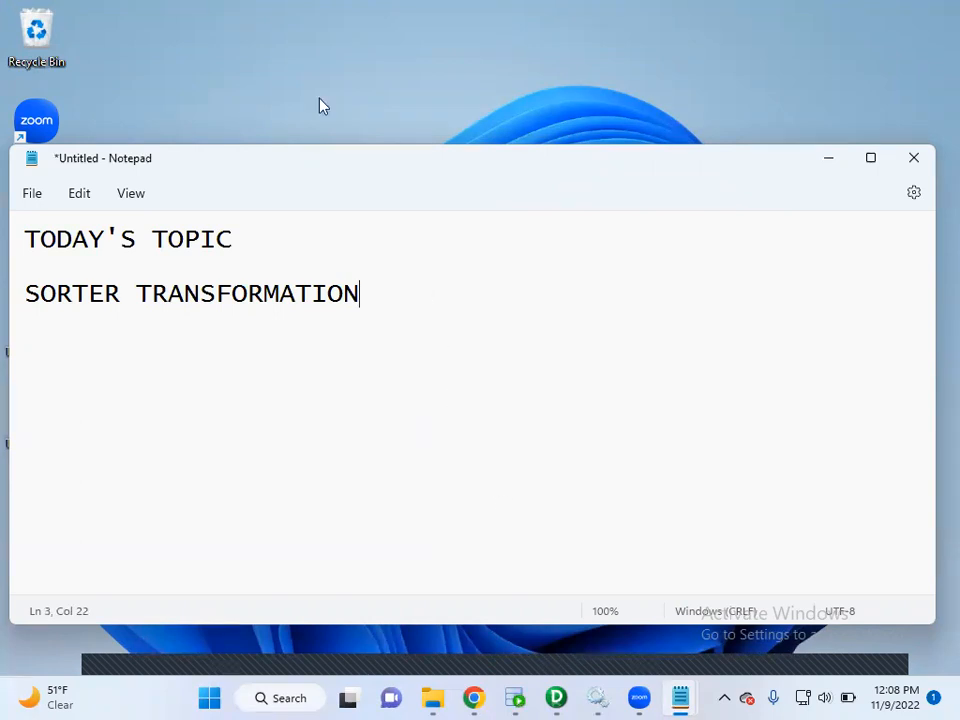
# Switch to Oracle SQL Developer, collapse the STGDB connection and expand the SRCDB connection.
pyautogui.hotkey('alt', 'Tab')
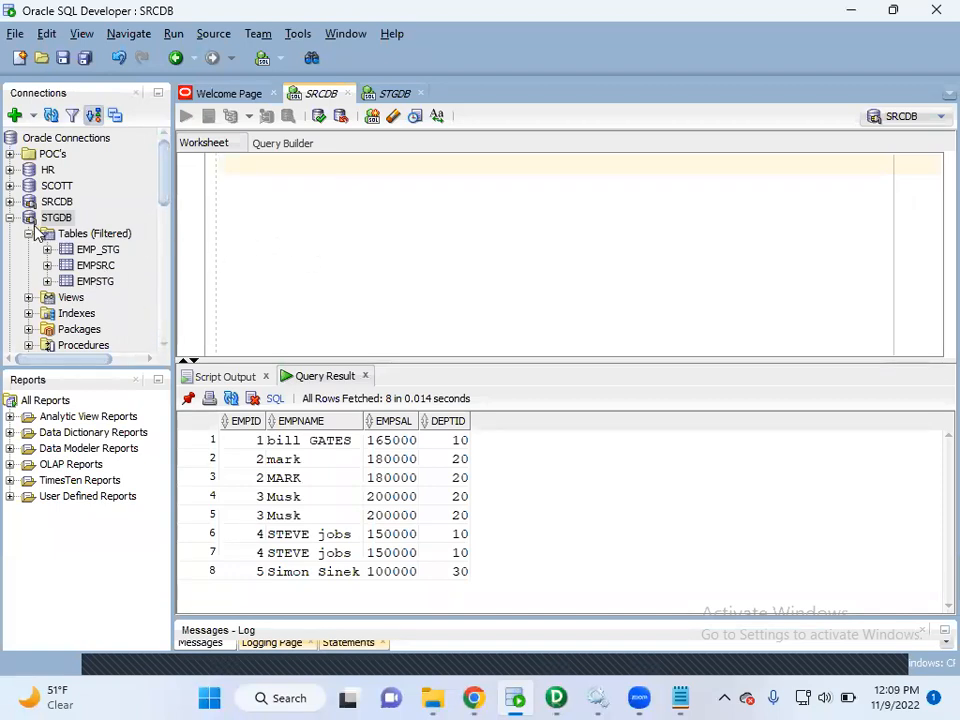
pyautogui.click(9, 217)
pyautogui.click(9, 201)
# Write the query SELECT * FROM EMPSRC; in the SRCDB worksheet and run it.
pyautogui.click(258, 229)
pyautogui.write('SELECT * FROM')
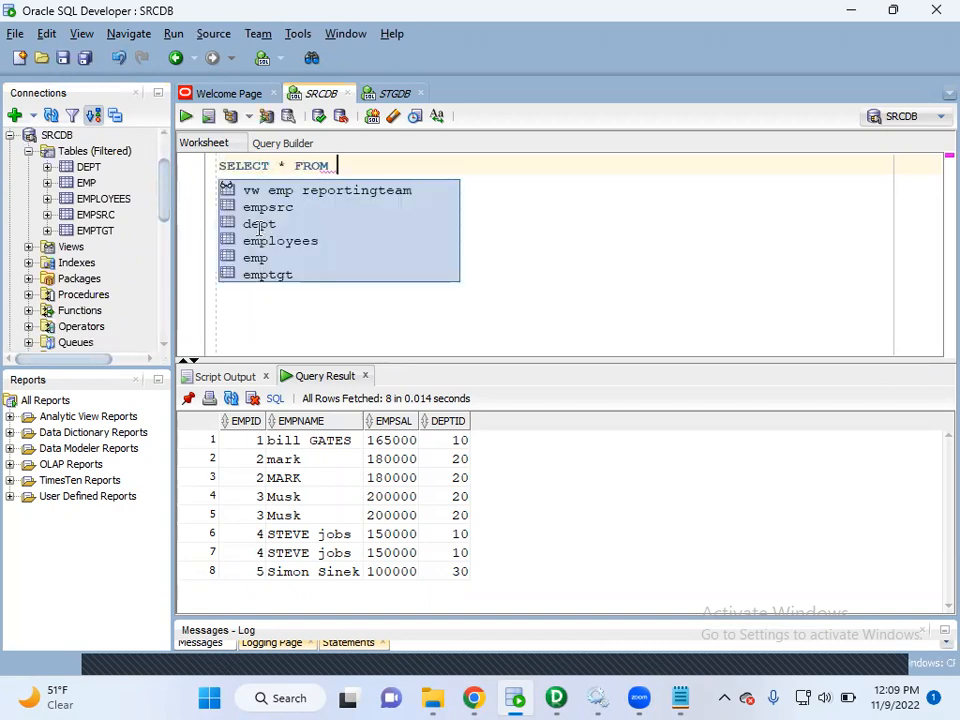
pyautogui.write(' EMPSRC;')
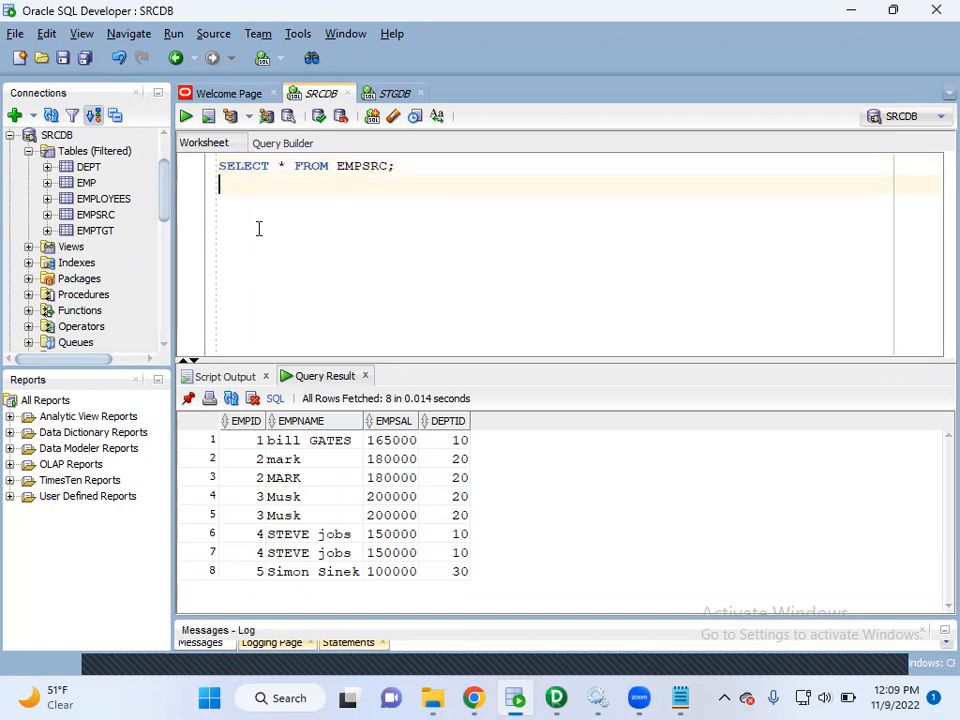
pyautogui.hotkey('ctrl', 'a')
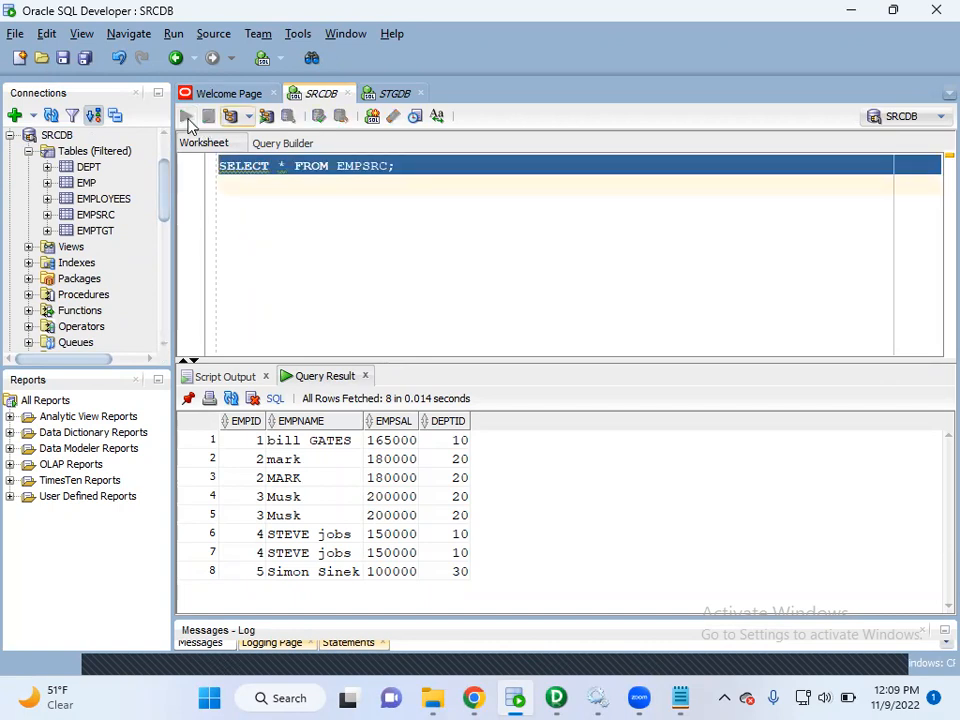
pyautogui.click(187, 117)
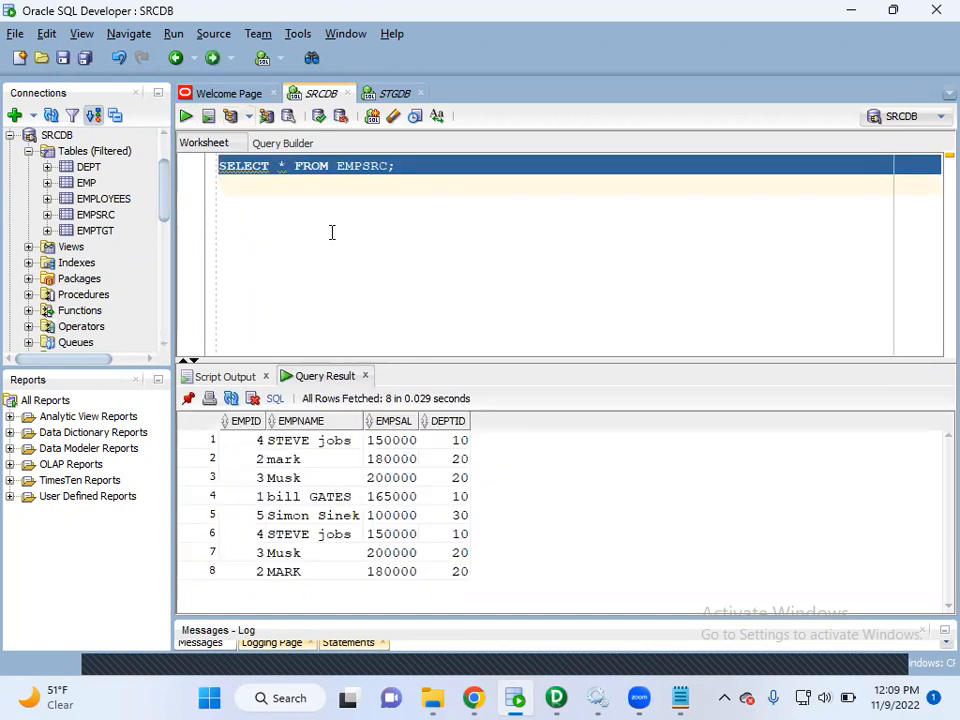
pyautogui.moveTo(401, 167)
pyautogui.mouseDown()
pyautogui.moveTo(344, 160)
pyautogui.moveTo(414, 167)
pyautogui.mouseUp()
pyautogui.click(431, 240)
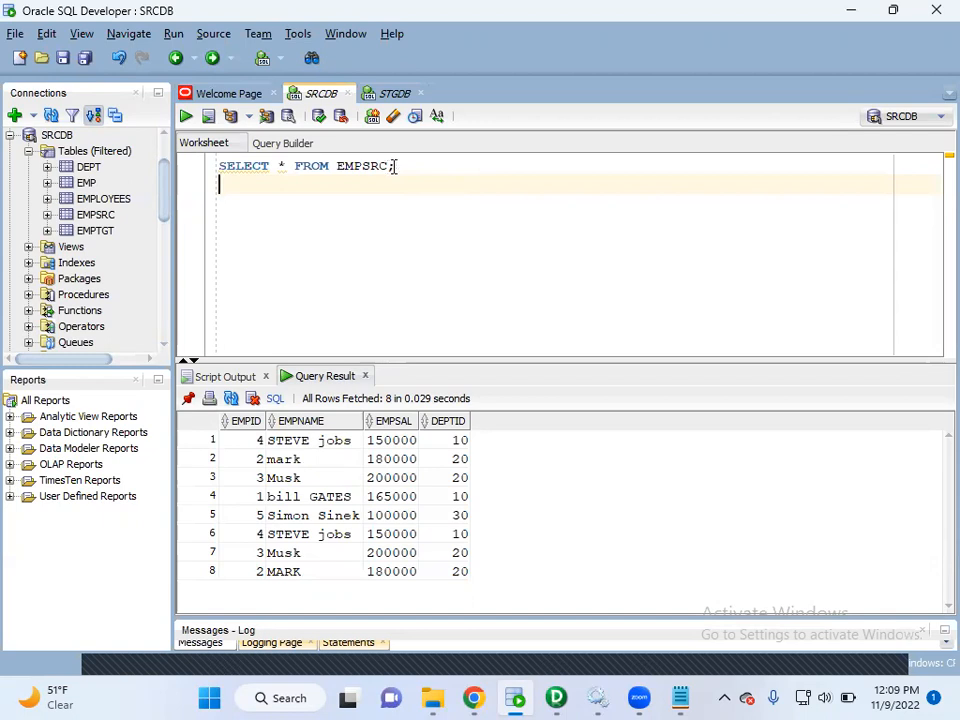
# Add an ORDER BY EMPID clause on a new line of the EMPSRC query and run it.
pyautogui.click(390, 166)
pyautogui.press('Return')
pyautogui.write('ORDER BY ')
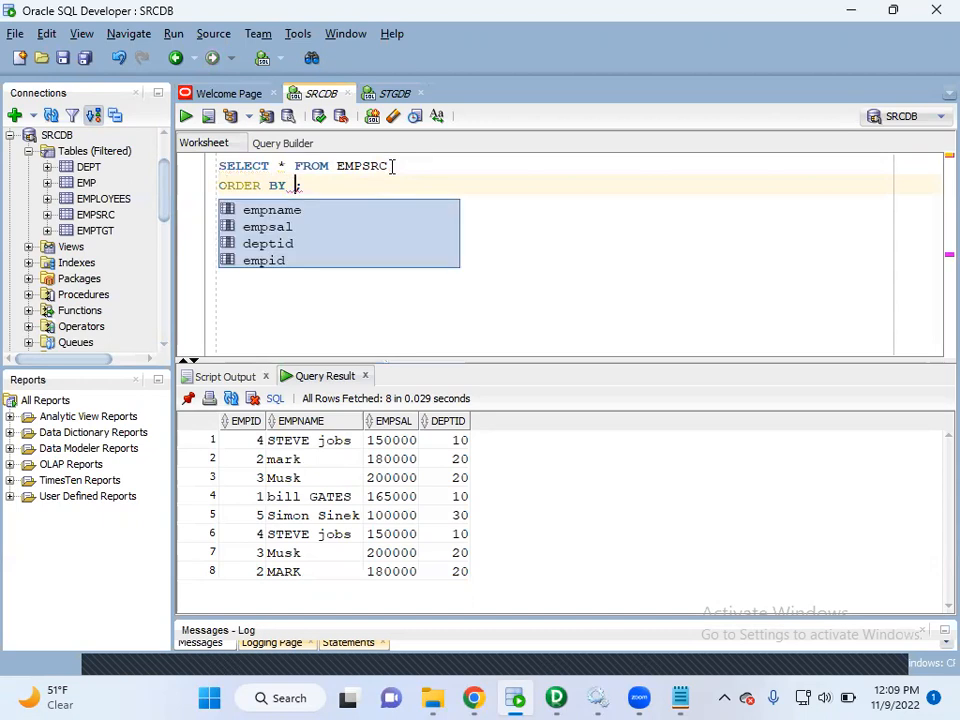
pyautogui.write('EMPID')
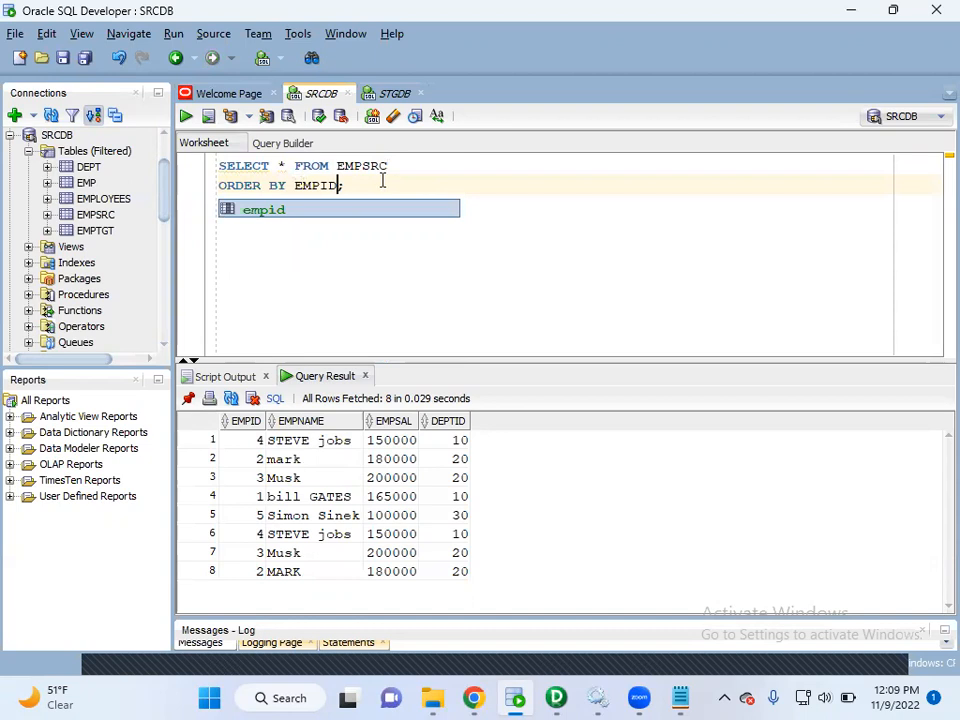
pyautogui.hotkey('ctrl', 'a')
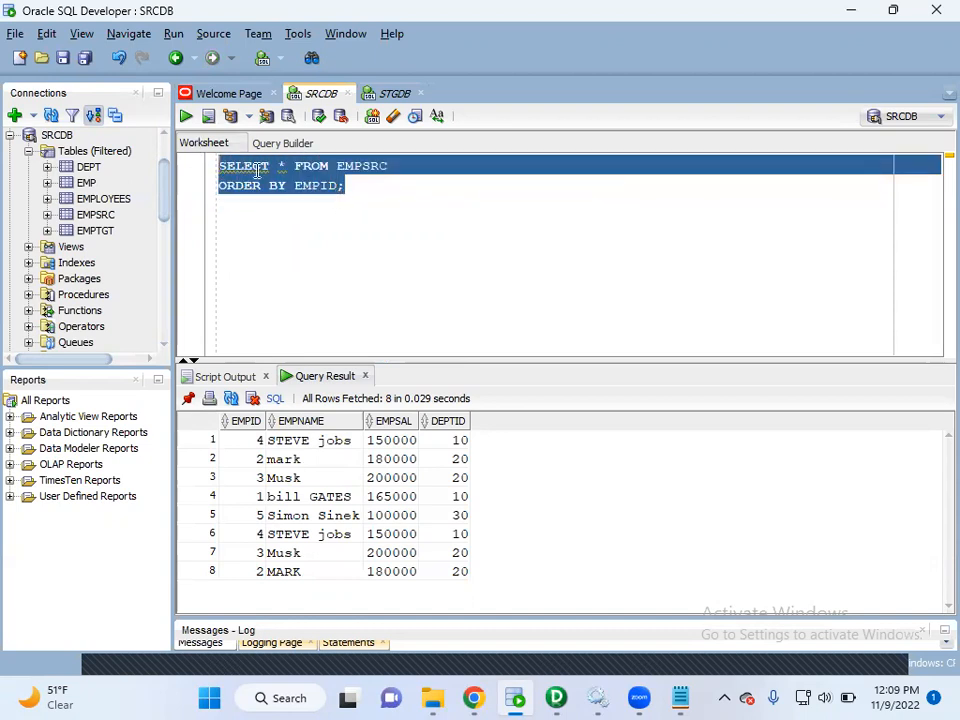
pyautogui.click(187, 118)
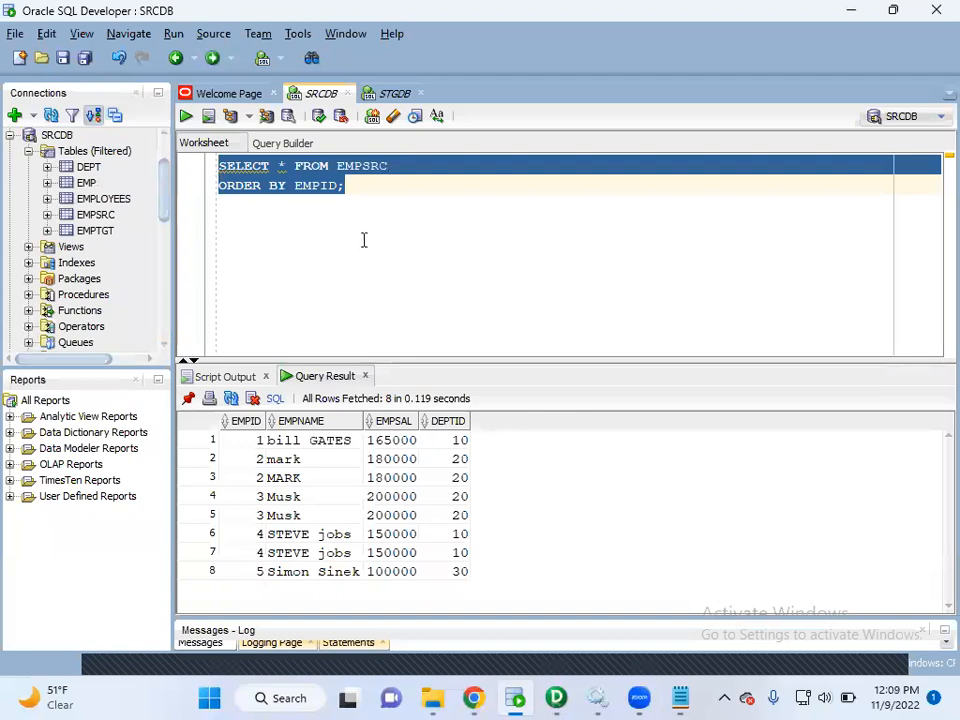
# Make the EMPSRC query sort EMPID in descending order with DESC, run it and highlight the returned EMPID values.
pyautogui.click(364, 185)
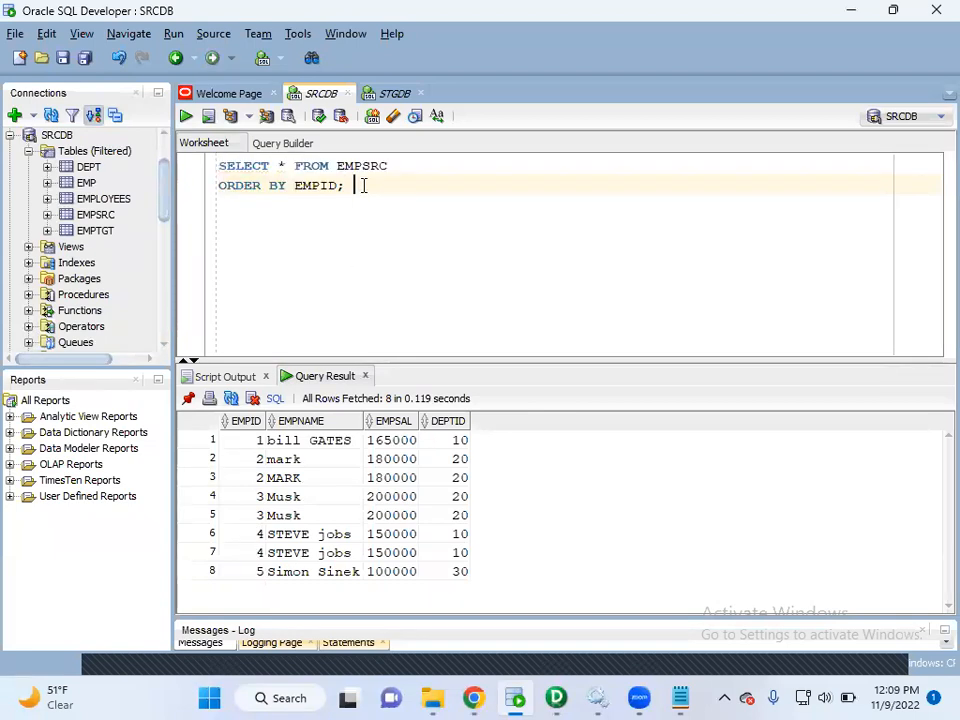
pyautogui.write('DESC')
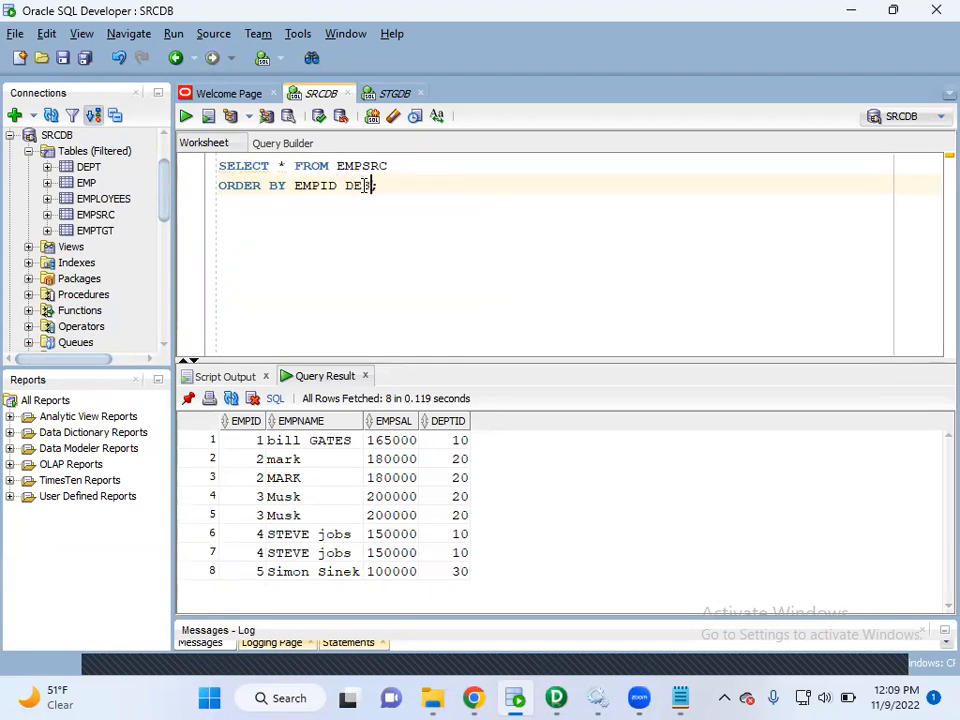
pyautogui.click(410, 185)
pyautogui.hotkey('ctrl', 'a')
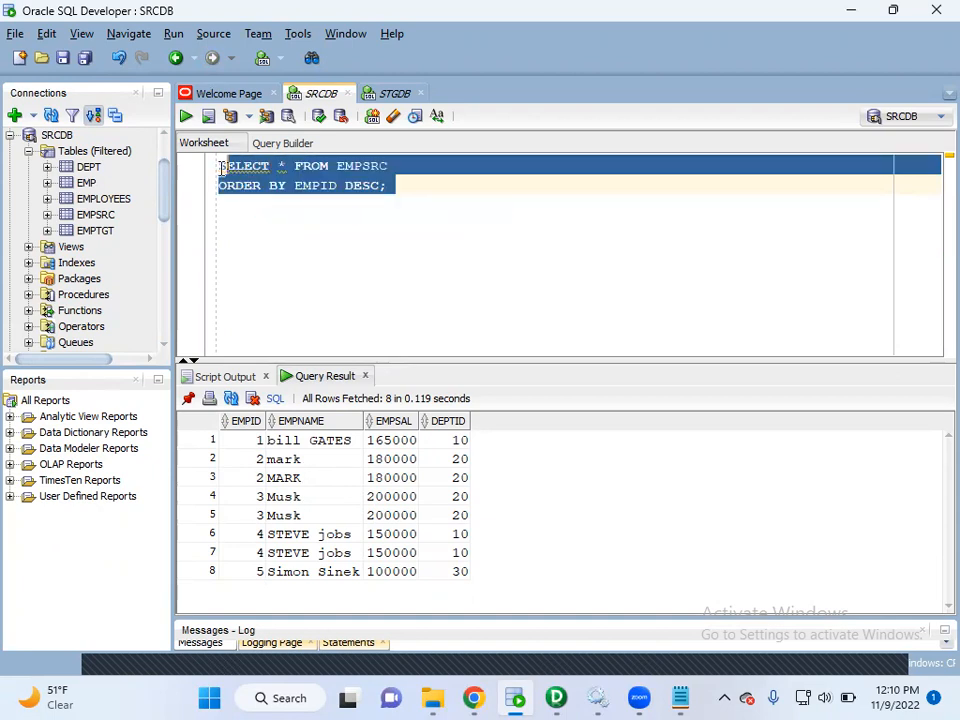
pyautogui.click(186, 116)
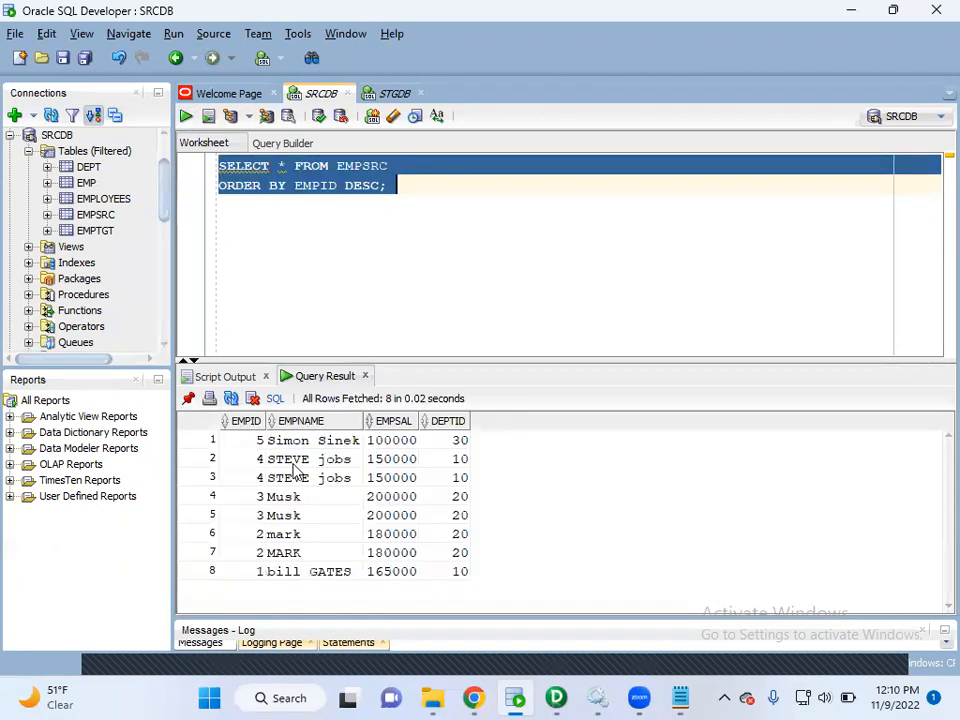
pyautogui.moveTo(256, 440); pyautogui.dragTo(257, 569)
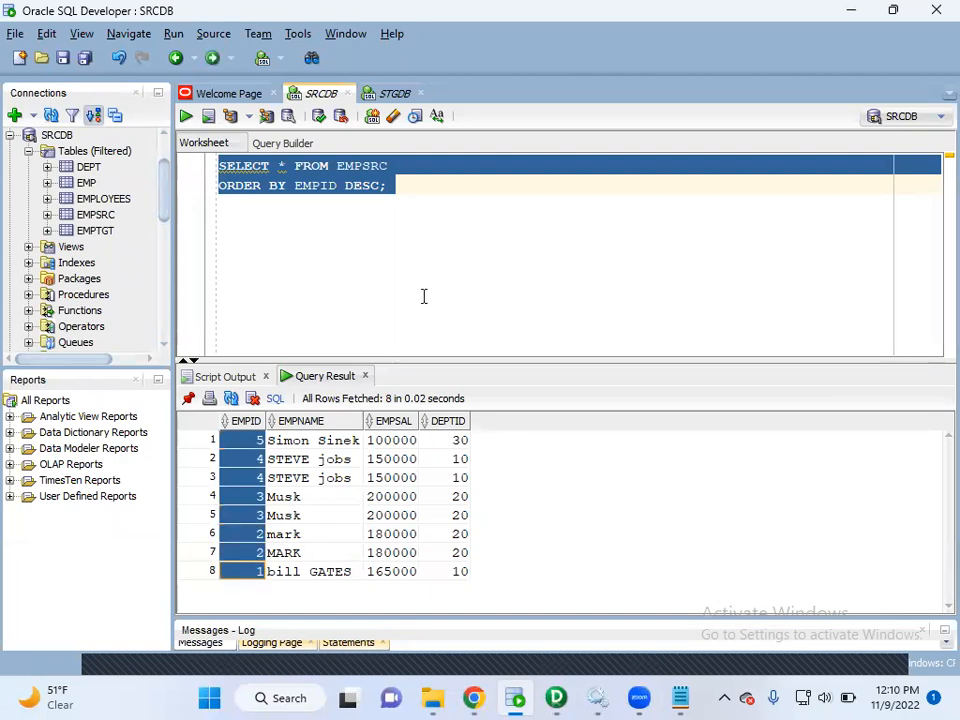
# Add the comment "--- SORTING IN SQL" after the ORDER BY clause and highlight its wording.
pyautogui.click(418, 216)
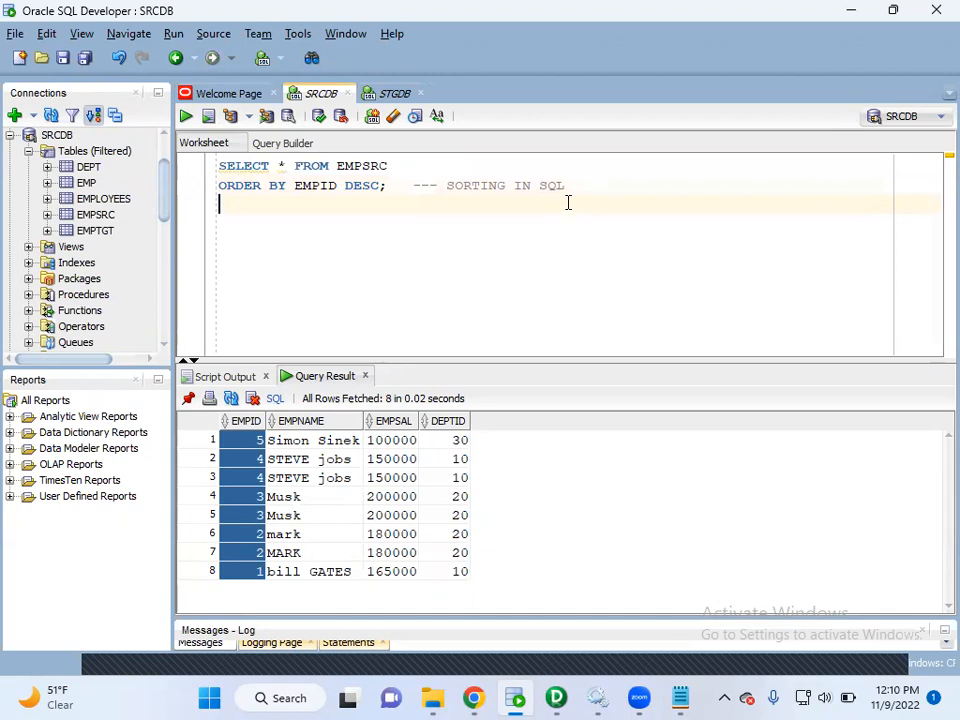
pyautogui.moveTo(578, 186); pyautogui.dragTo(448, 186)
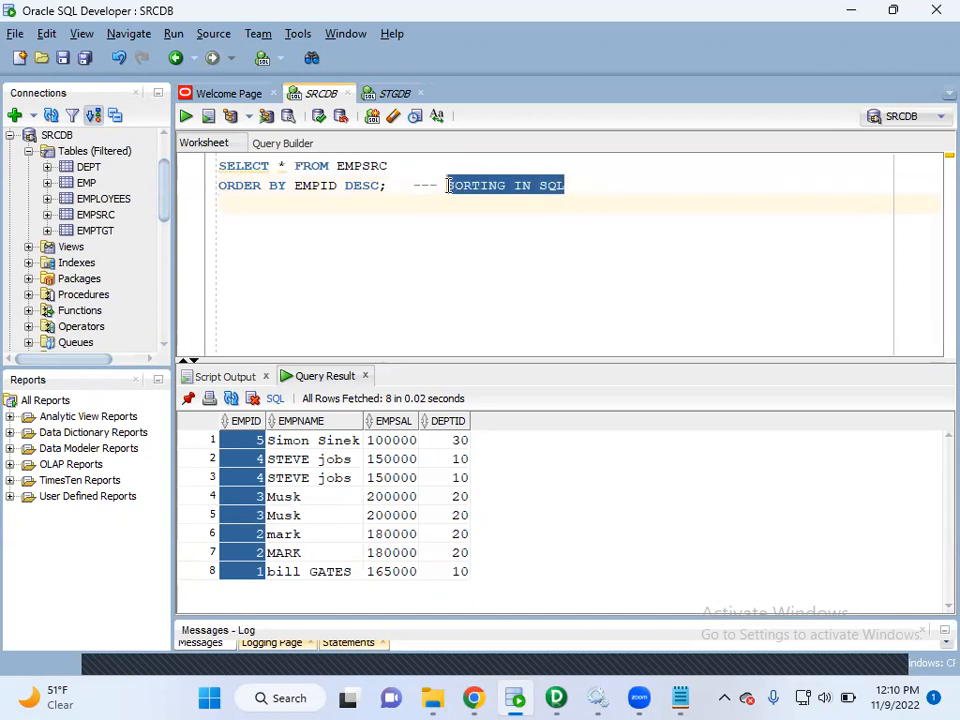
pyautogui.click(438, 243)
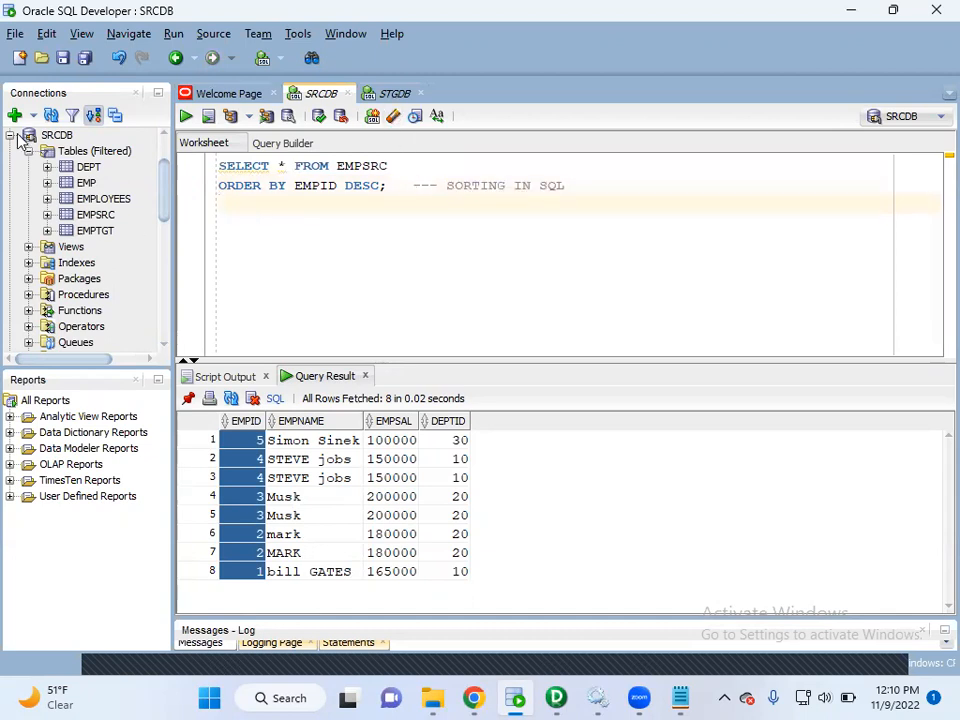
# Write the query SELECT * FROM EMPSTG; in the STGDB worksheet and run it.
pyautogui.click(394, 93)
pyautogui.write('SELECT * FROM ')
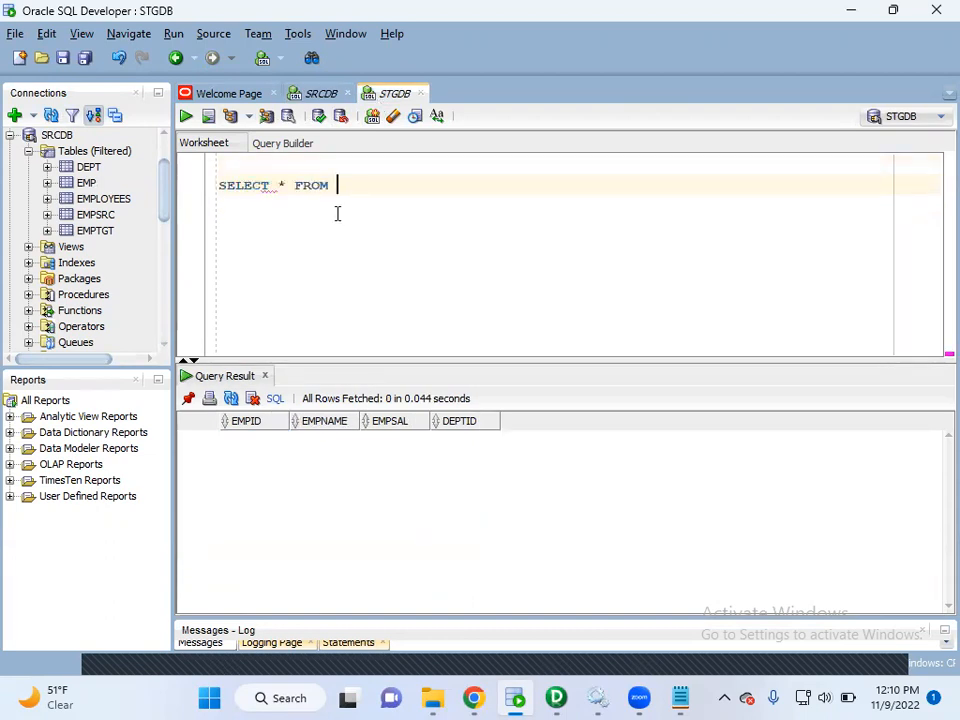
pyautogui.write('EMPSTG')
pyautogui.press('Return')
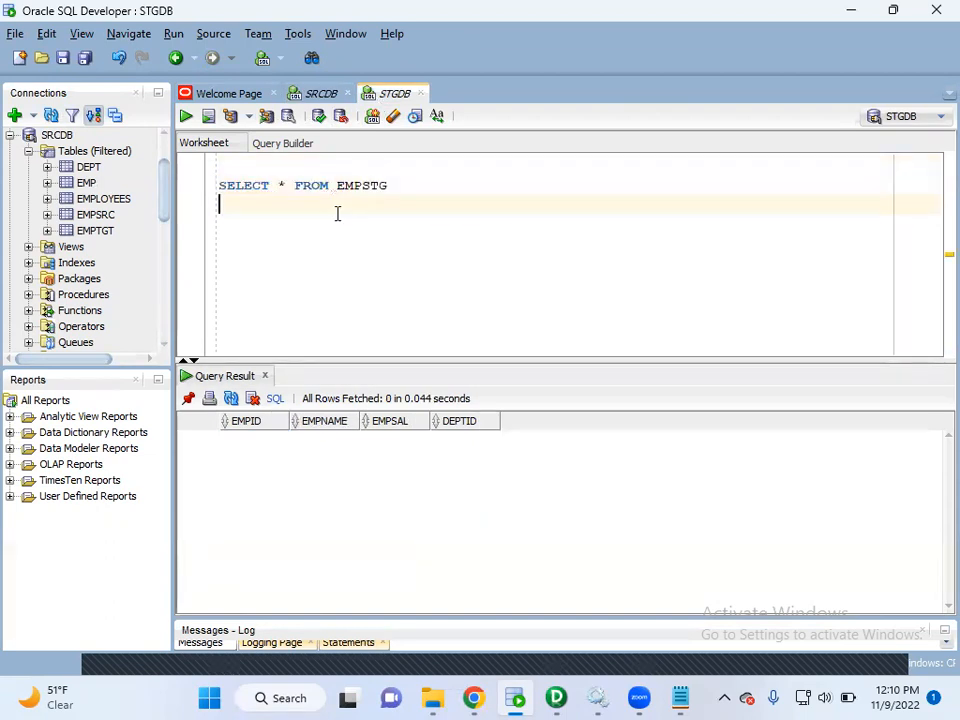
pyautogui.press('BackSpace')
pyautogui.hotkey('ctrl', 'a')
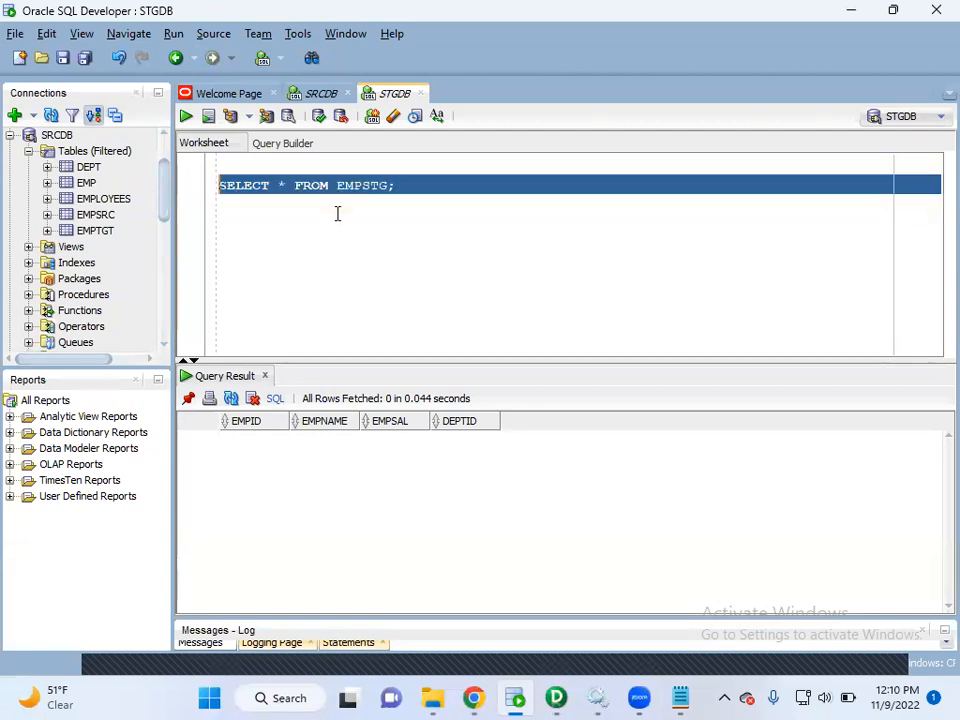
pyautogui.click(186, 116)
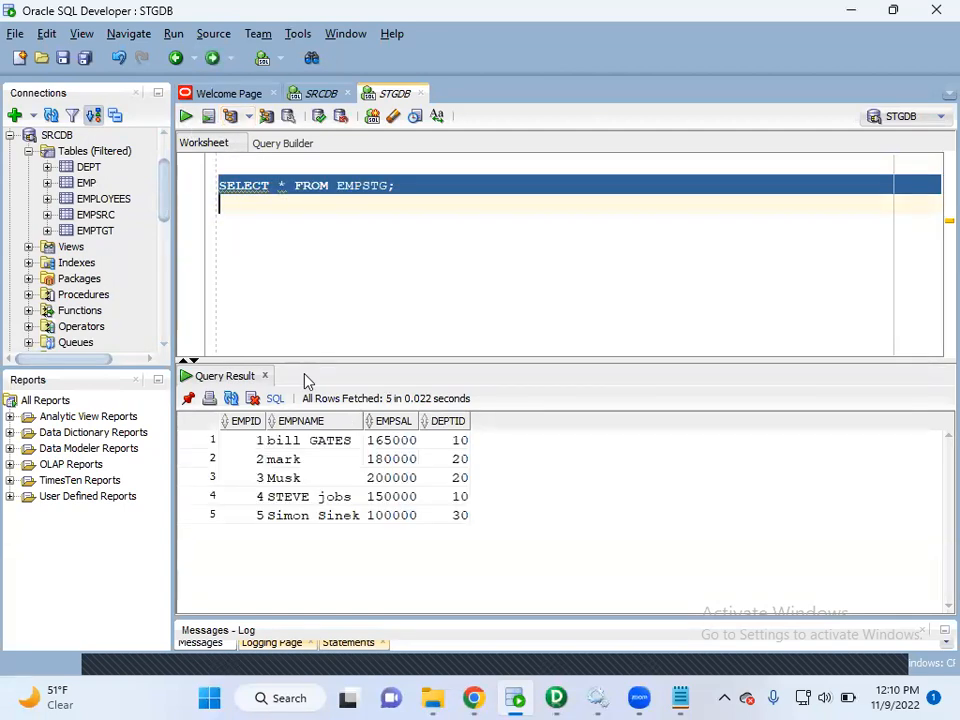
# Empty the staging table by writing and running TRUNCATE TABLE EMPSTG; below the select query.
pyautogui.click(373, 275)
pyautogui.write('TRINCATE')
pyautogui.press('BackSpace')
pyautogui.press('BackSpace')
pyautogui.press('BackSpace')
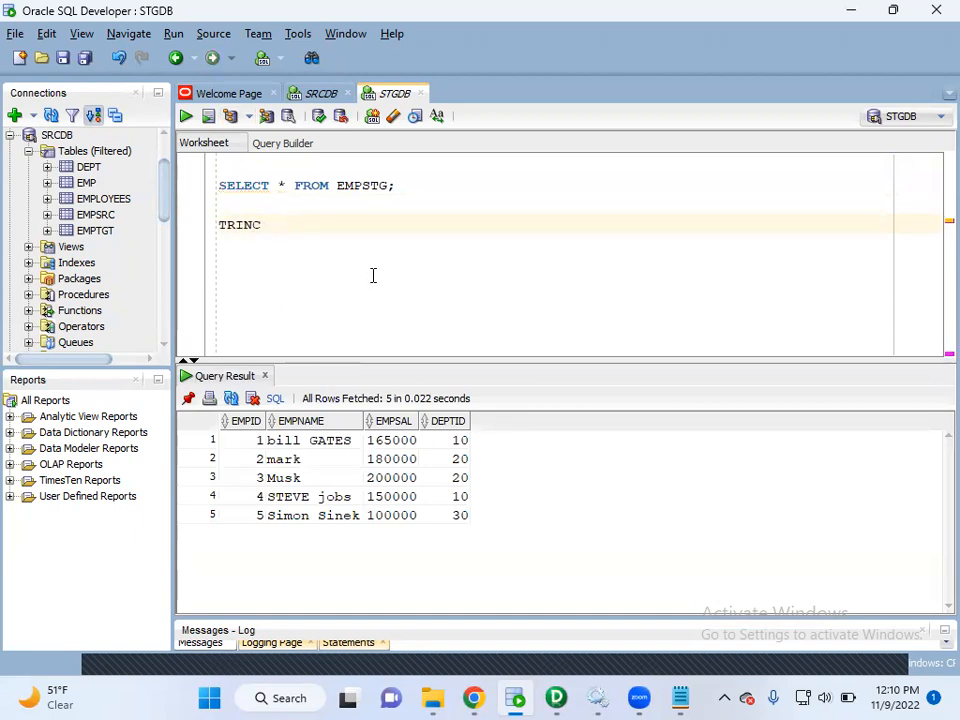
pyautogui.write('UNCATE TABLE EMPSTG;')
pyautogui.press('Return')
pyautogui.hotkey('shift', 'Up')
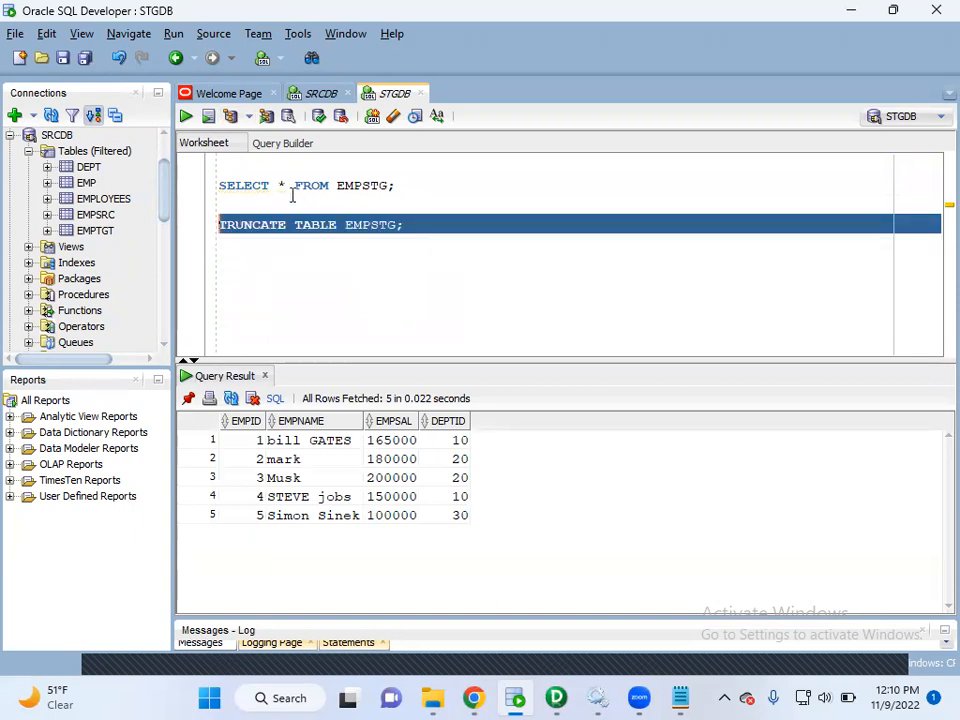
pyautogui.click(187, 117)
pyautogui.click(377, 288)
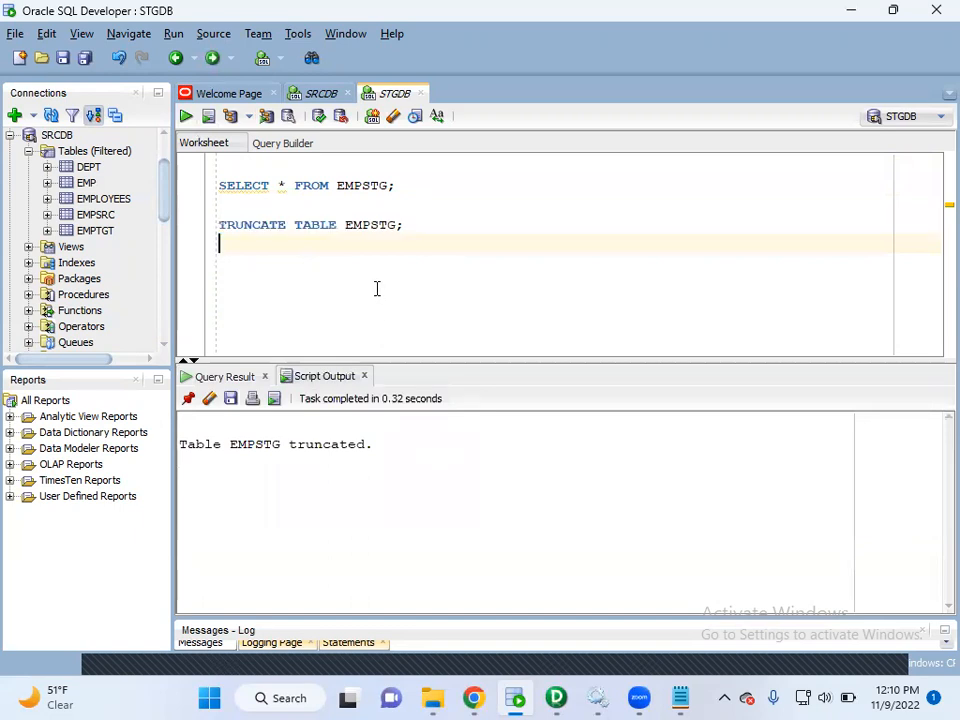
# Delete the TRUNCATE TABLE statement from the STGDB worksheet.
pyautogui.click(446, 208)
pyautogui.moveTo(435, 223); pyautogui.dragTo(170, 233)
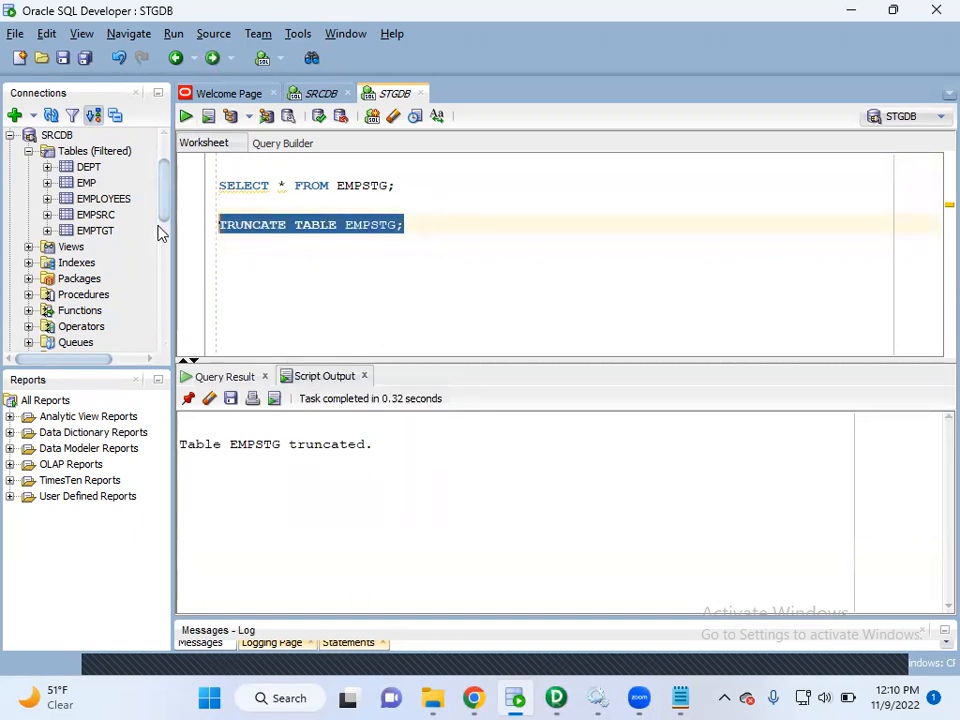
pyautogui.press('BackSpace')
# Rerun the SELECT query on EMPSTG to check the staging table's contents.
pyautogui.moveTo(413, 183); pyautogui.dragTo(200, 184)
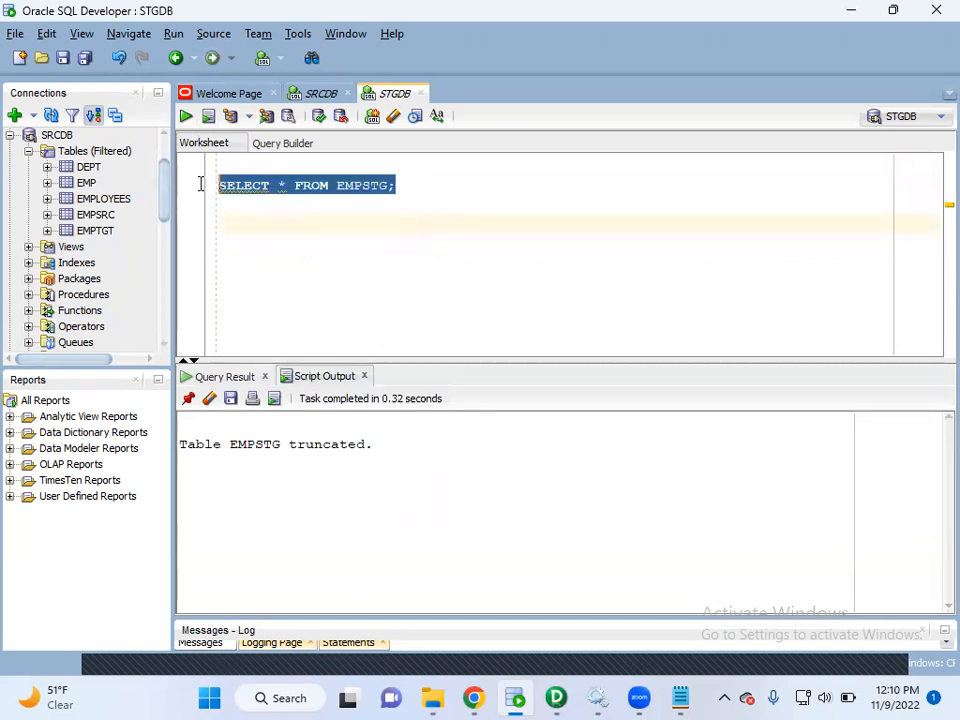
pyautogui.click(188, 117)
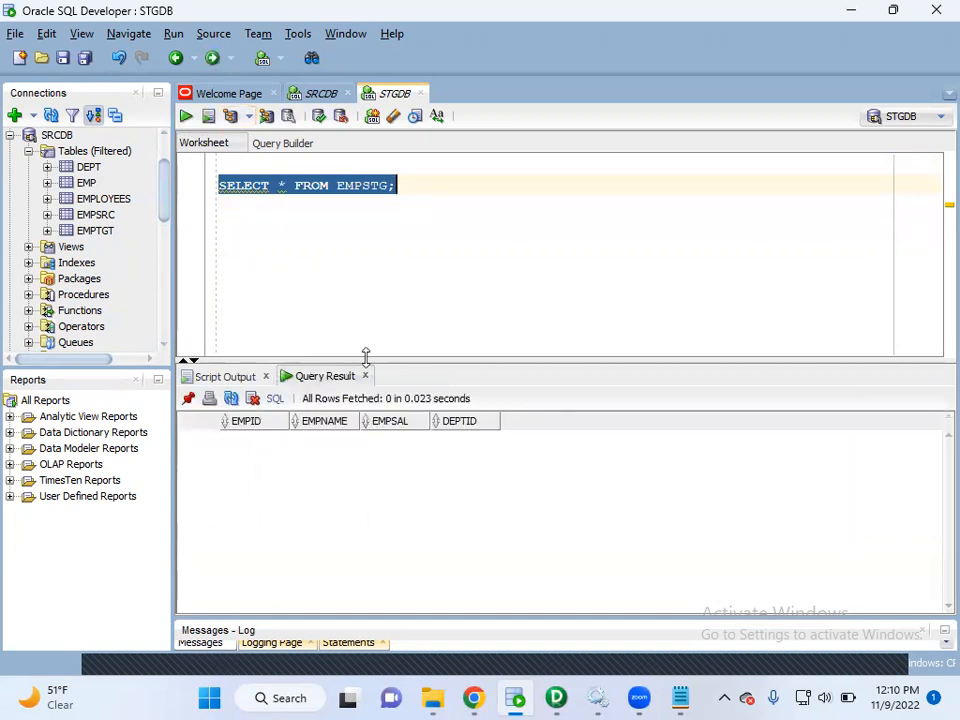
pyautogui.click(377, 283)
pyautogui.click(394, 208)
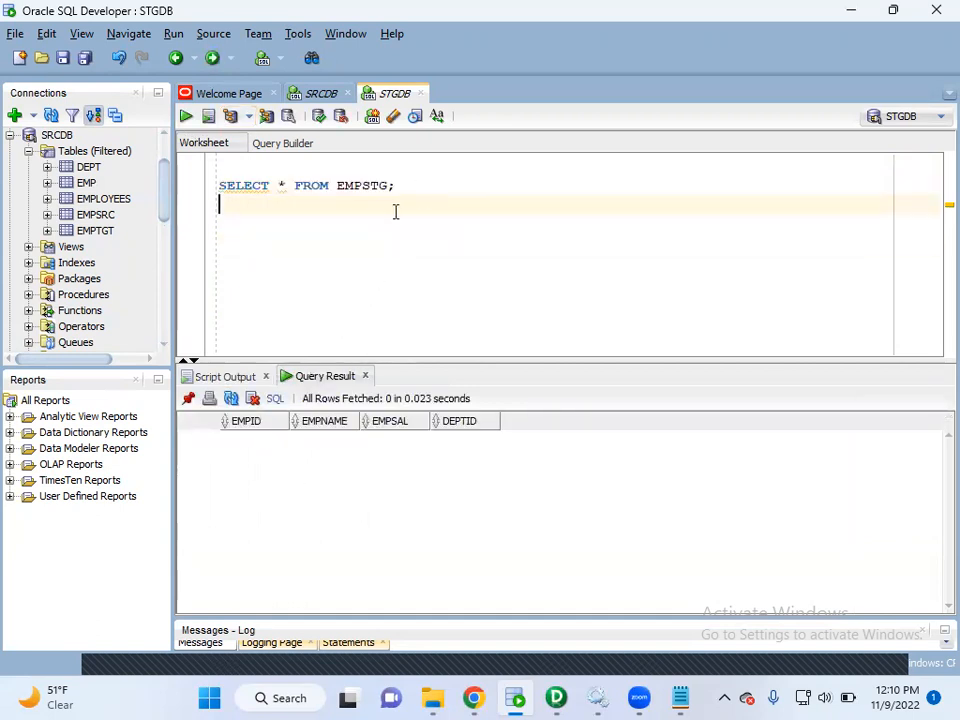
# Switch to the SRCDB worksheet and add the heading REQUIREMENT: a few lines below the sorting query.
pyautogui.click(321, 95)
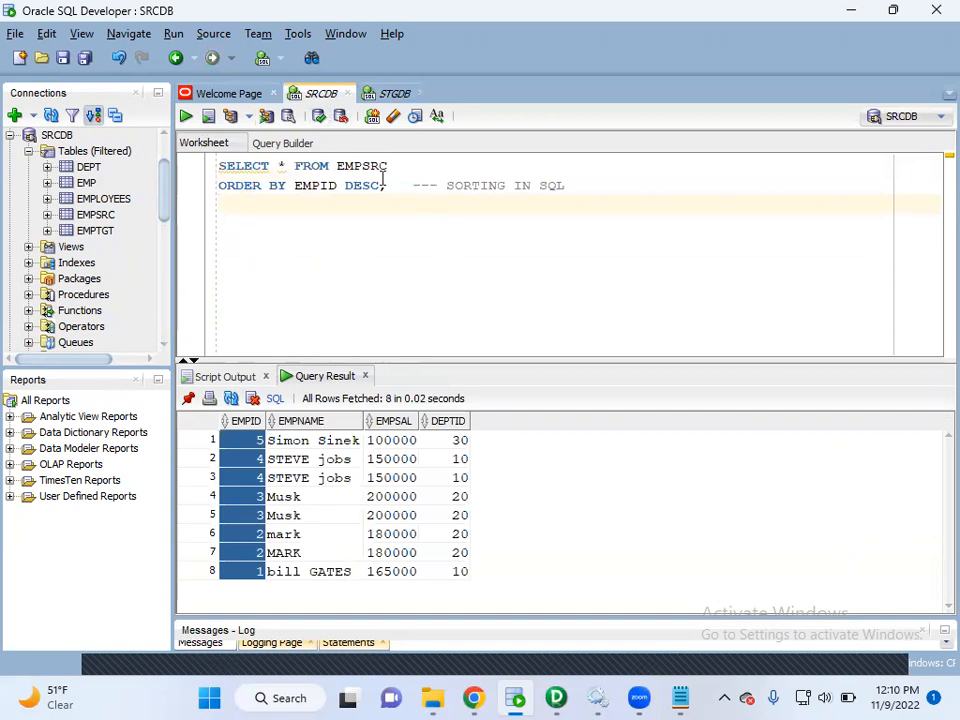
pyautogui.moveTo(401, 191); pyautogui.dragTo(189, 167)
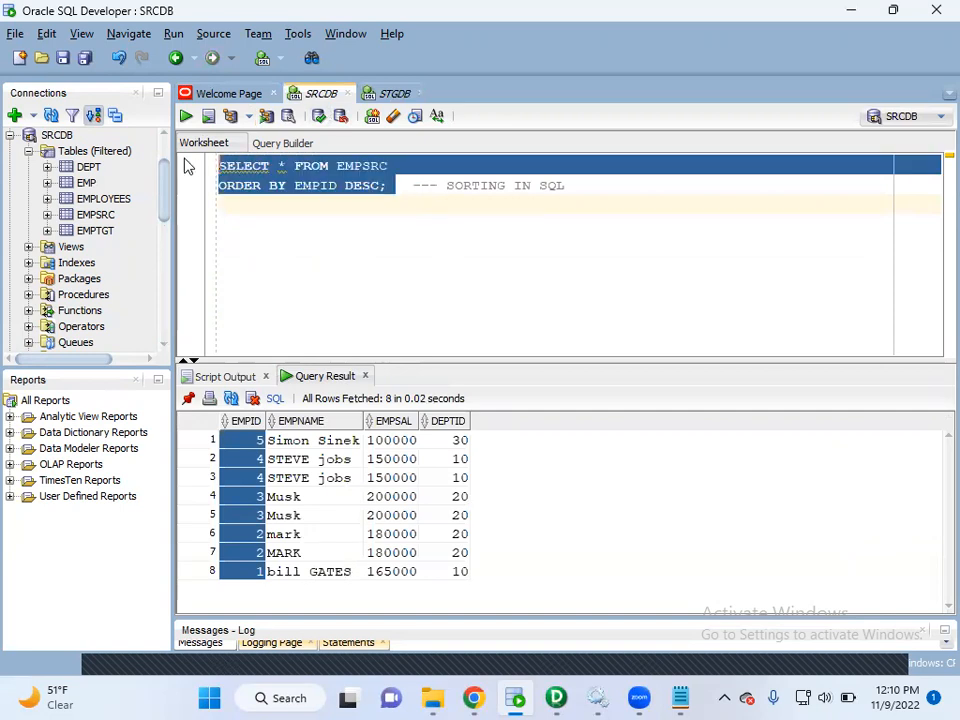
pyautogui.click(586, 197)
pyautogui.press('Return')
pyautogui.press('Return')
pyautogui.write('REQU')
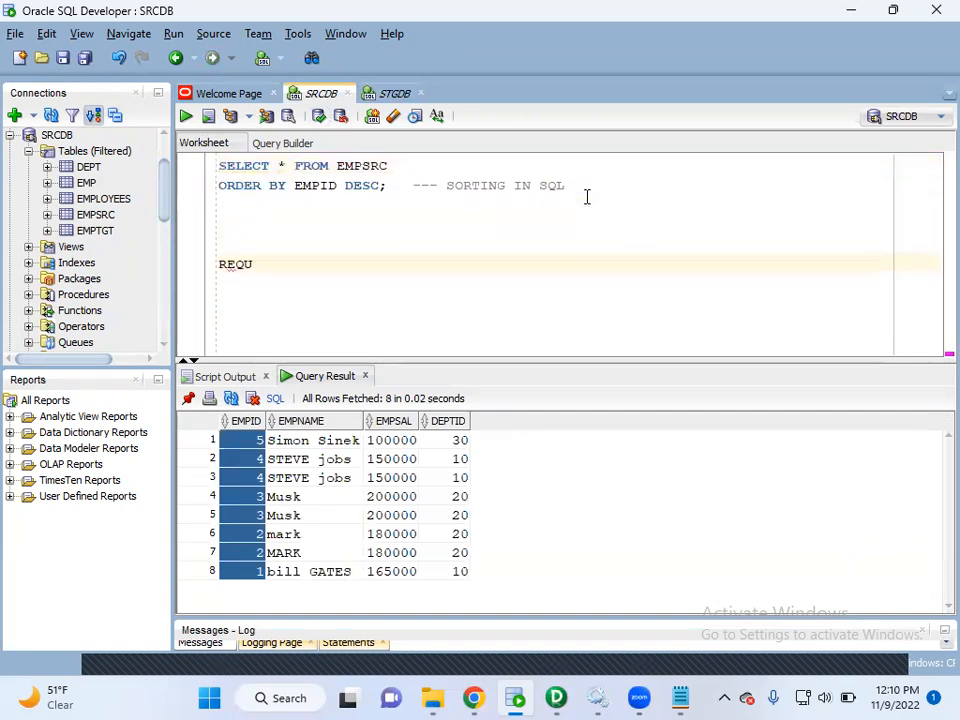
pyautogui.write('IREMENT:')
# Below the heading, begin the requirement text with EXTRACT THE DATA FROM EMPSRC TABLE AND SORT.
pyautogui.press('Return')
pyautogui.press('Return')
pyautogui.write('NUS')
pyautogui.press('BackSpace')
pyautogui.press('BackSpace')
pyautogui.press('BackSpace')
pyautogui.press('BackSpace')
pyautogui.press('Return')
pyautogui.press('Return')
pyautogui.write('SOFR')
pyautogui.press('BackSpace')
pyautogui.press('BackSpace')
pyautogui.press('BackSpace')
pyautogui.press('BackSpace')
pyautogui.write('EXTRACT THE DATA FROM EMO')
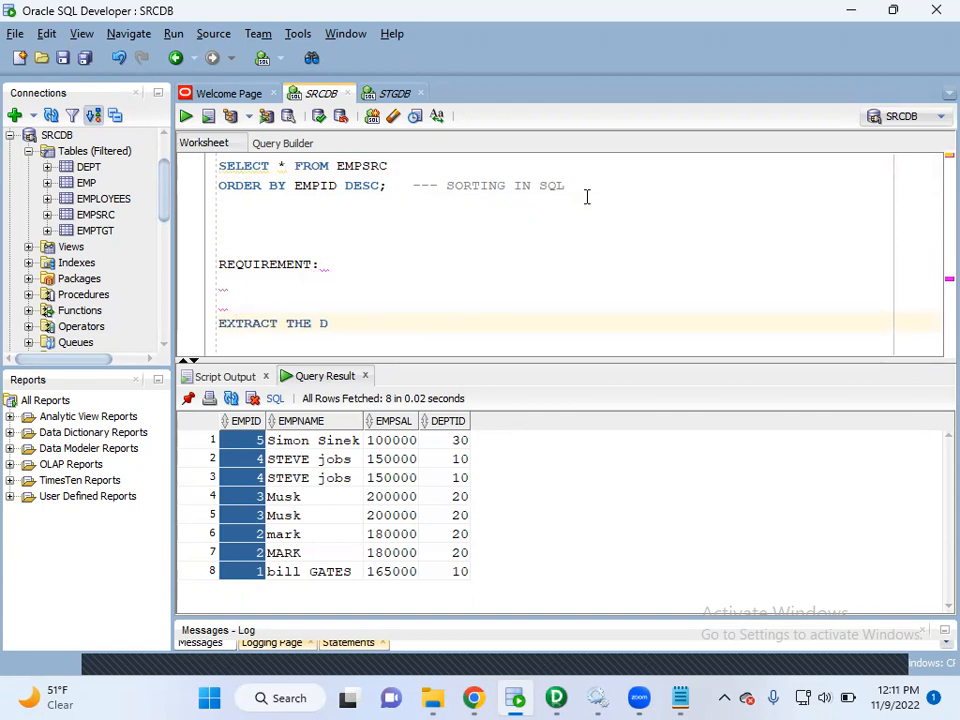
pyautogui.press('BackSpace')
pyautogui.write('PSRC TABNL')
pyautogui.press('BackSpace')
pyautogui.press('BackSpace')
pyautogui.press('BackSpace')
pyautogui.write('LE AND SORT')
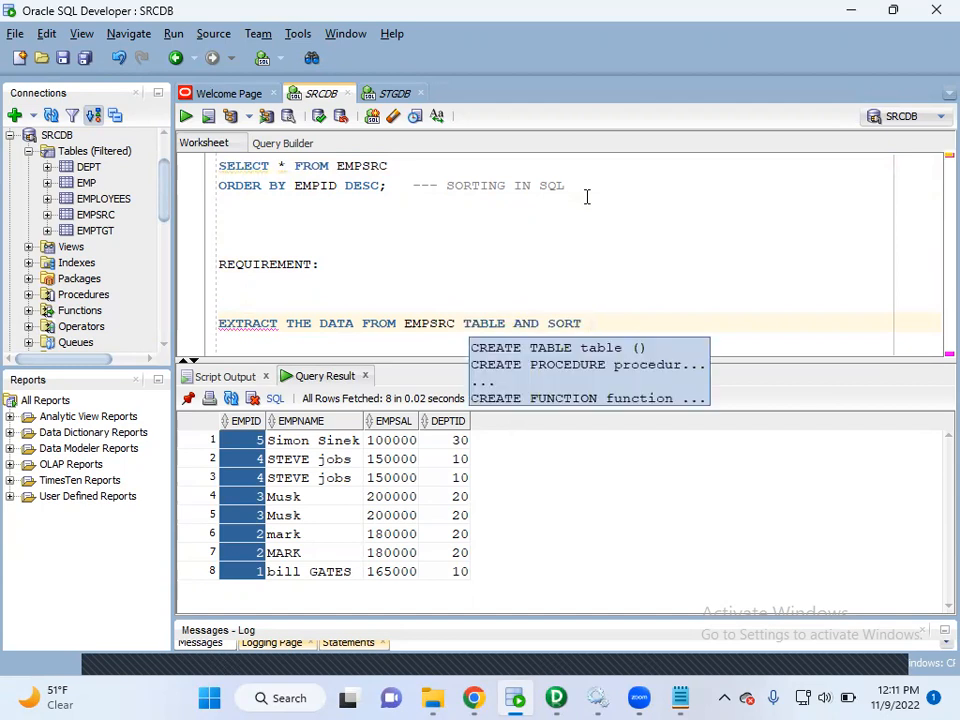
pyautogui.press('BackSpace')
pyautogui.write(', REMOVE THE DUPLICATE')
pyautogui.press('BackSpace')
pyautogui.press('BackSpace')
pyautogui.press('BackSpace')
pyautogui.press('BackSpace')
pyautogui.press('BackSpace')
pyautogui.press('BackSpace')
pyautogui.press('BackSpace')
pyautogui.press('BackSpace')
pyautogui.press('BackSpace')
pyautogui.press('BackSpace')
pyautogui.press('BackSpace')
pyautogui.press('BackSpace')
pyautogui.press('BackSpace')
pyautogui.press('BackSpace')
pyautogui.press('BackSpace')
pyautogui.press('BackSpace')
pyautogui.press('BackSpace')
pyautogui.press('BackSpace')
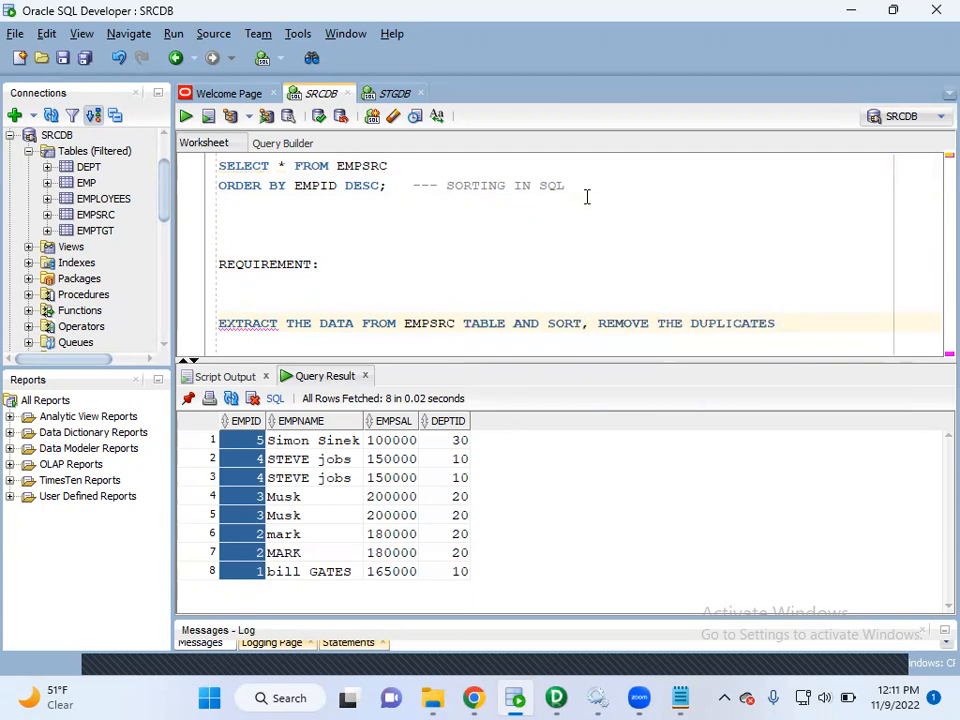
pyautogui.press('BackSpace')
pyautogui.press('BackSpace')
pyautogui.press('BackSpace')
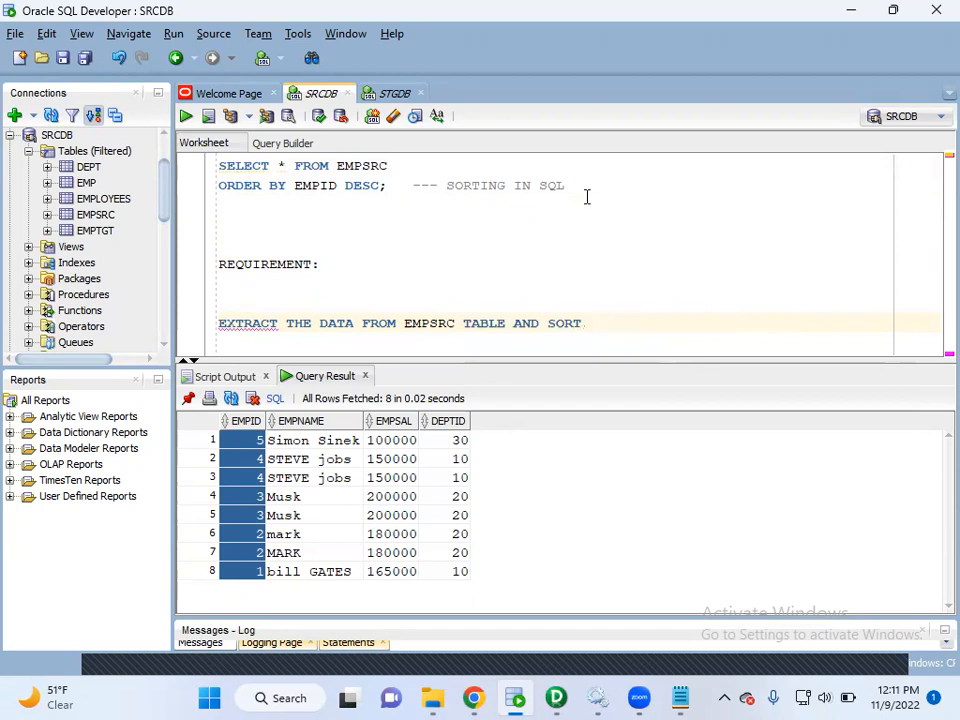
# Continue the requirement line after SORT with THE DATA AND ONLY LOAD UNIQUE RECORDS.
pyautogui.write('TH DATA AND')
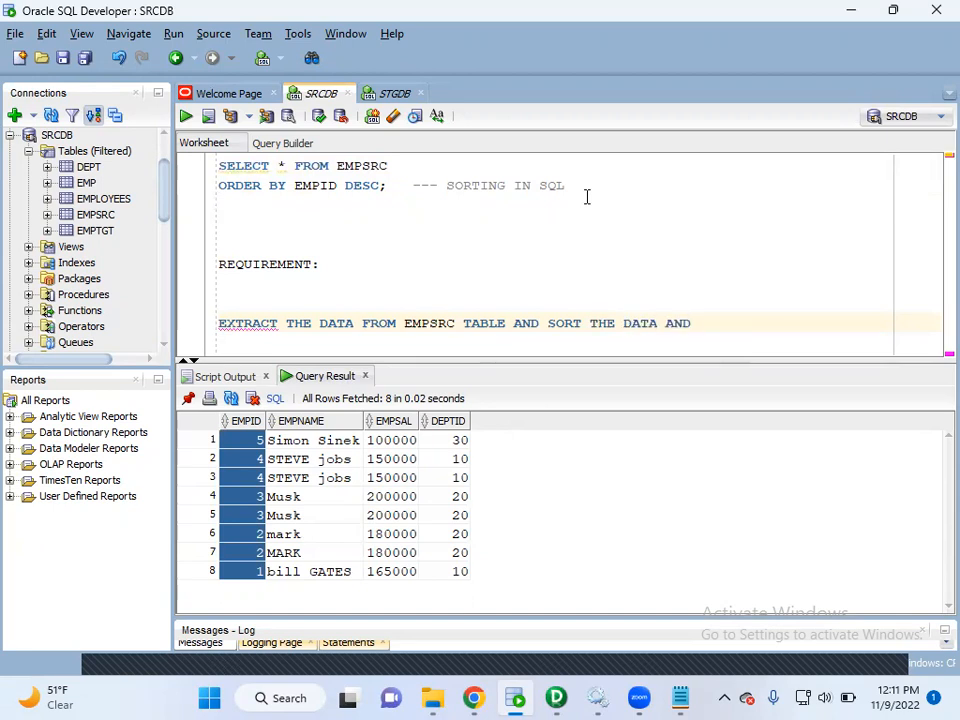
pyautogui.write(' ONLY ')
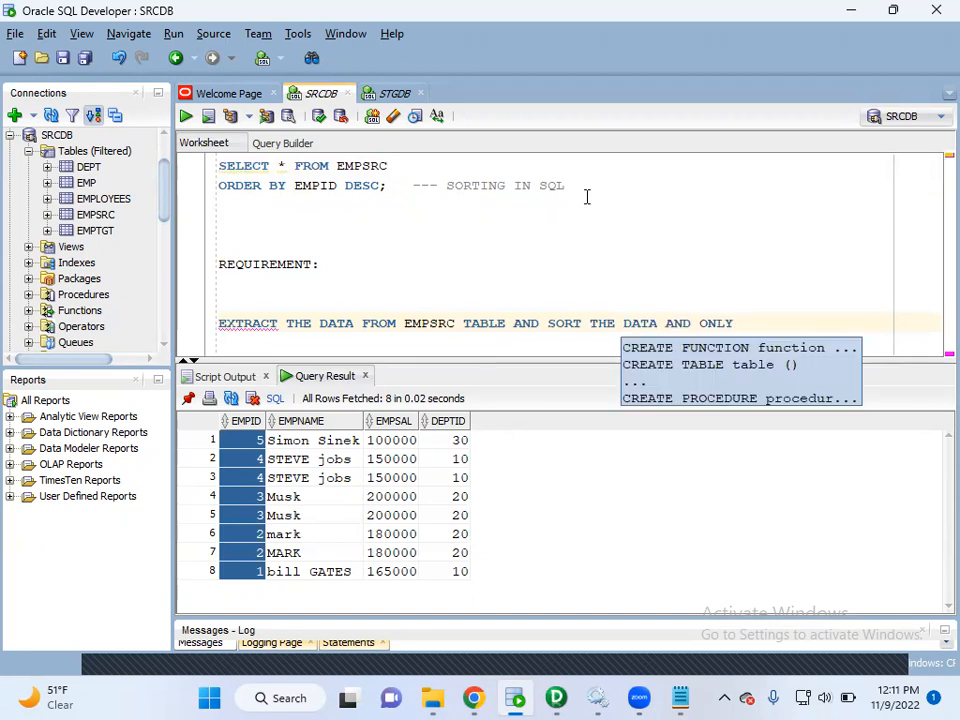
pyautogui.write('LOAD UNIQ')
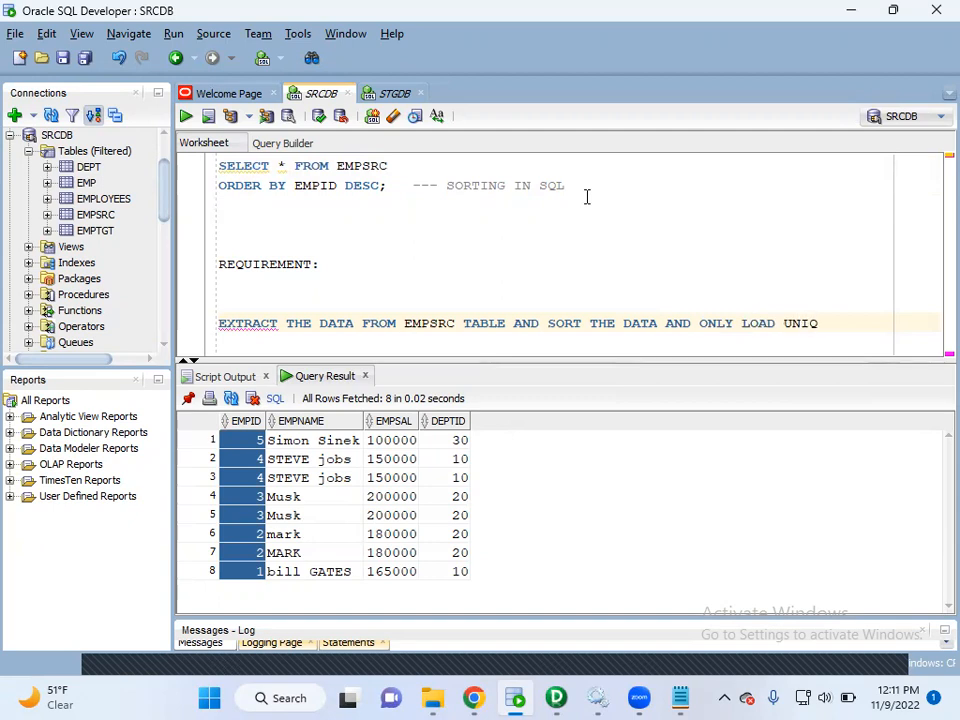
pyautogui.write('UE RECORDS')
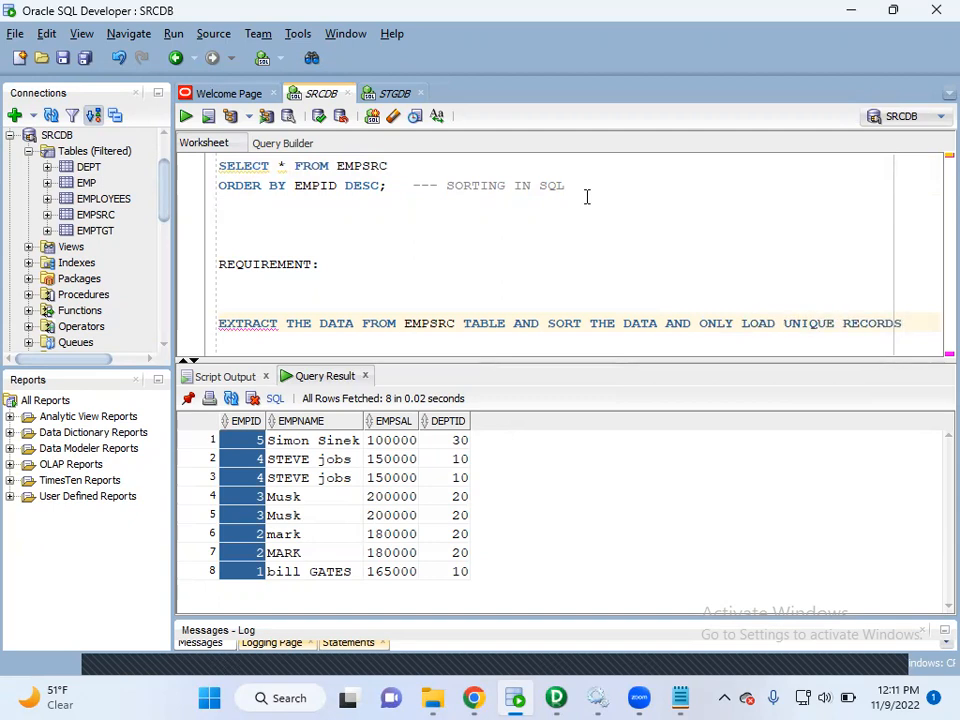
pyautogui.write(' ITN OTHE')
pyautogui.press('BackSpace')
pyautogui.press('BackSpace')
pyautogui.press('BackSpace')
pyautogui.press('BackSpace')
pyautogui.press('BackSpace')
pyautogui.press('BackSpace')
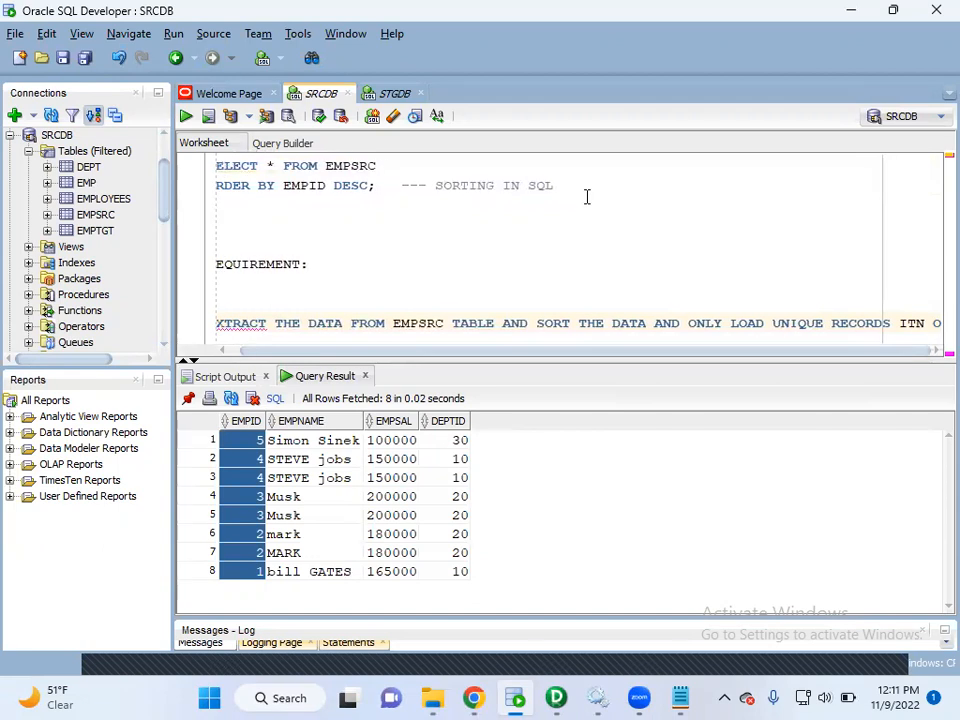
pyautogui.press('BackSpace')
pyautogui.press('BackSpace')
# Finish the requirement on a new line with INTO THE STAGE TABLE.
pyautogui.press('Return')
pyautogui.write('INTO ')
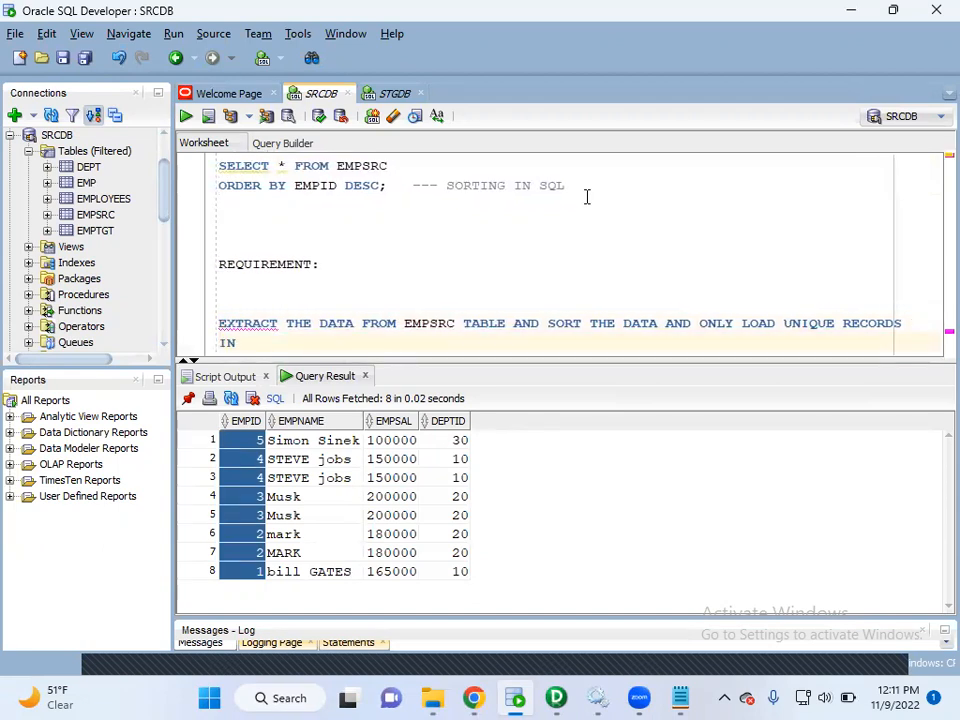
pyautogui.write('THE STAGE TA BLE')
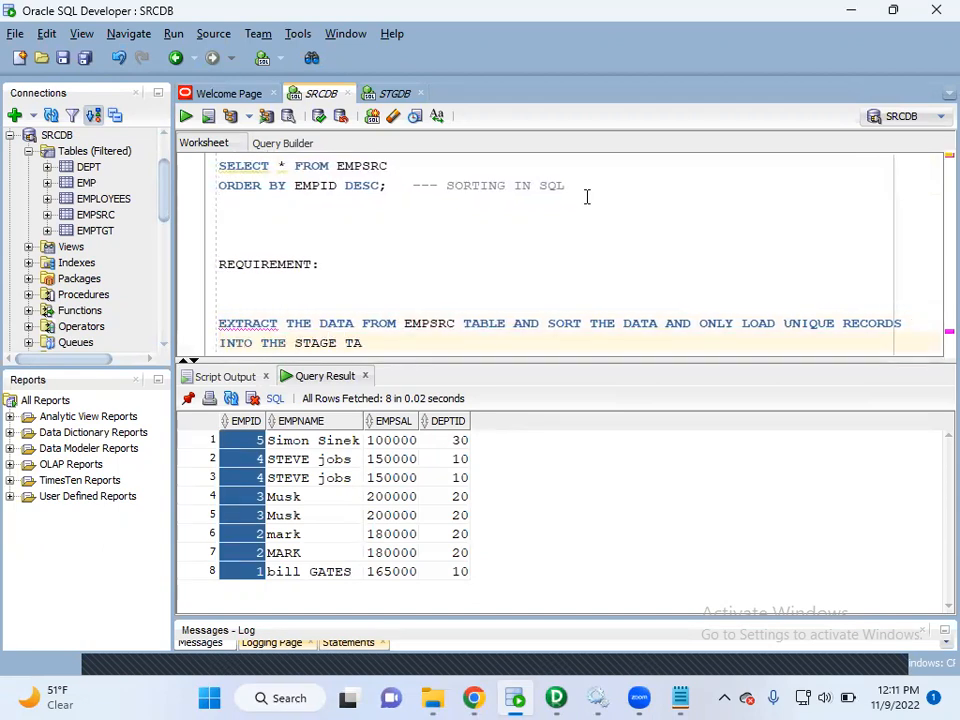
pyautogui.press('BackSpace')
pyautogui.press('BackSpace')
pyautogui.write('ABLE')
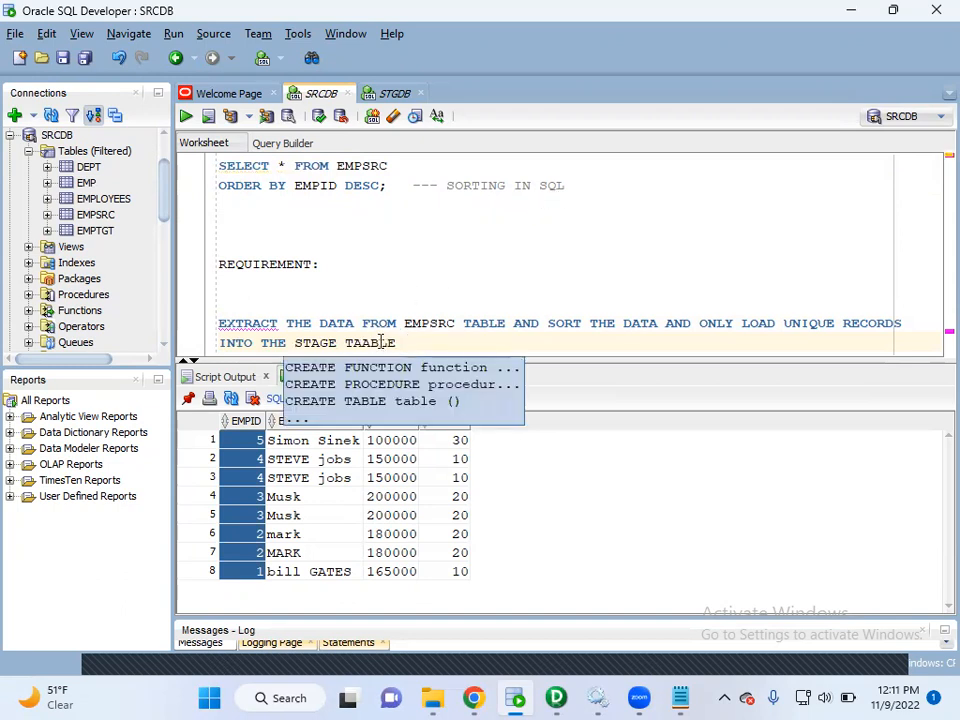
pyautogui.click(370, 342)
pyautogui.press('BackSpace')
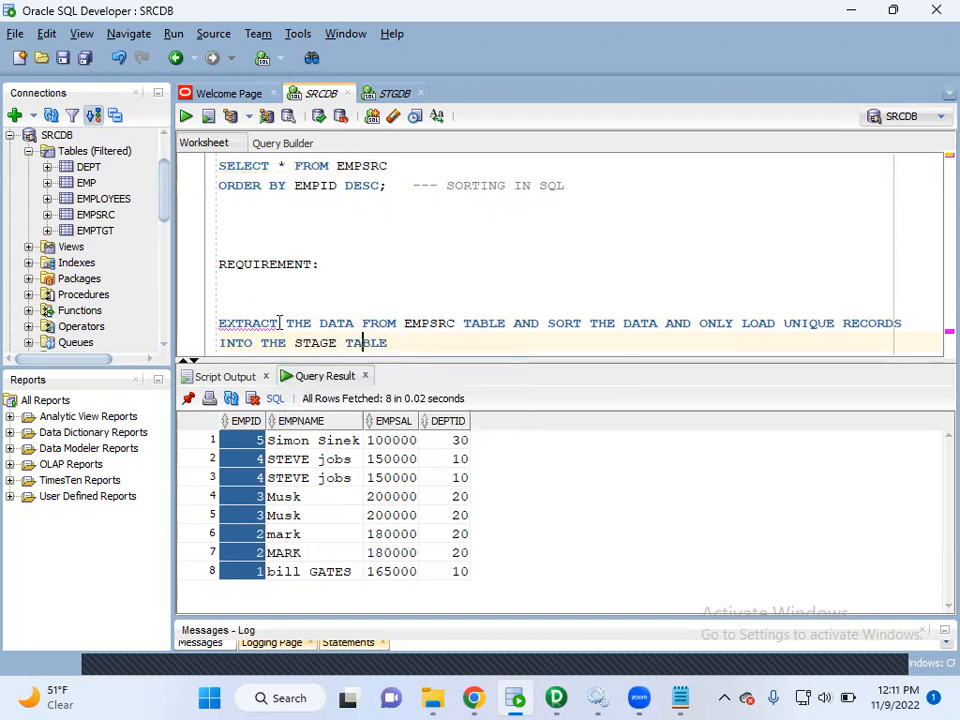
# Highlight the requirement's key phrases in turn: the EMPSRC source, sorting, unique records and the stage table.
pyautogui.moveTo(456, 323); pyautogui.dragTo(404, 323)
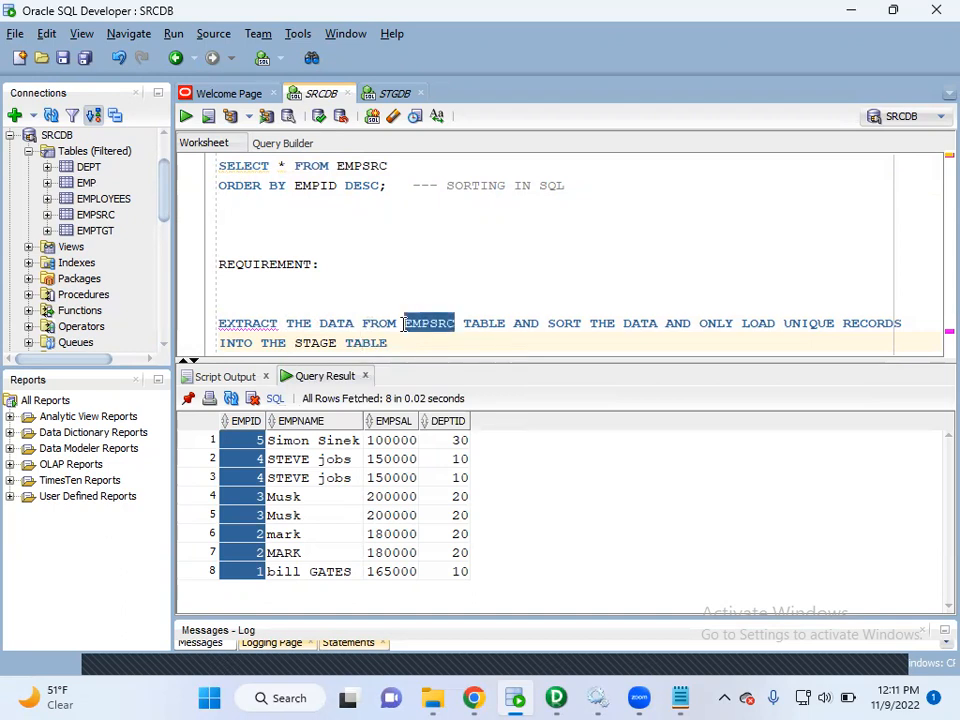
pyautogui.moveTo(555, 323); pyautogui.dragTo(623, 323)
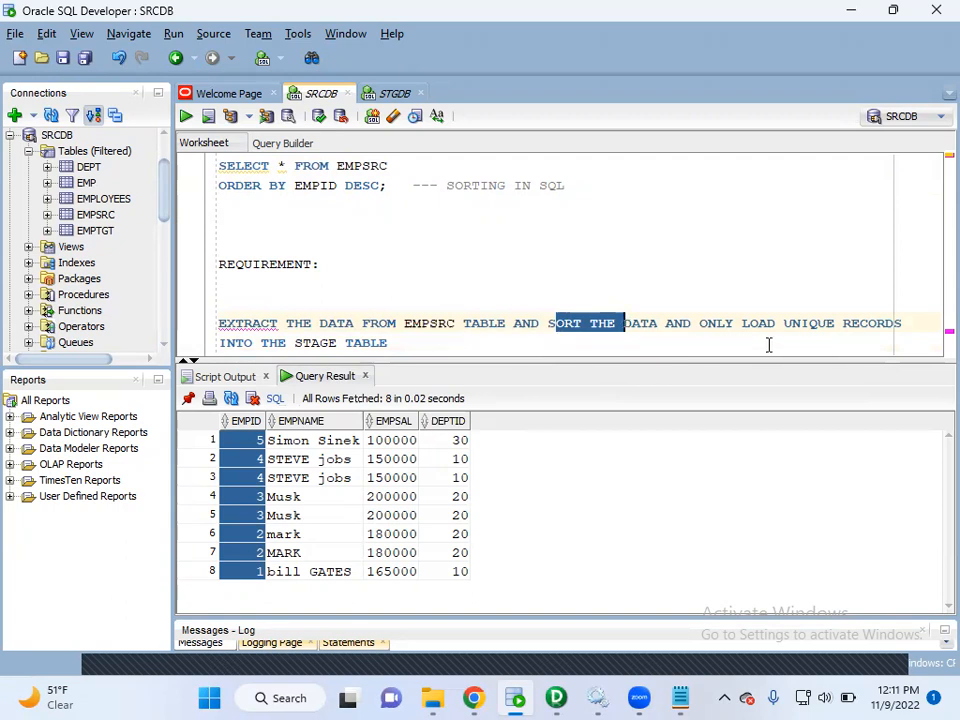
pyautogui.moveTo(292, 342); pyautogui.dragTo(403, 343)
pyautogui.moveTo(906, 323); pyautogui.dragTo(776, 328)
pyautogui.moveTo(396, 343); pyautogui.dragTo(296, 343)
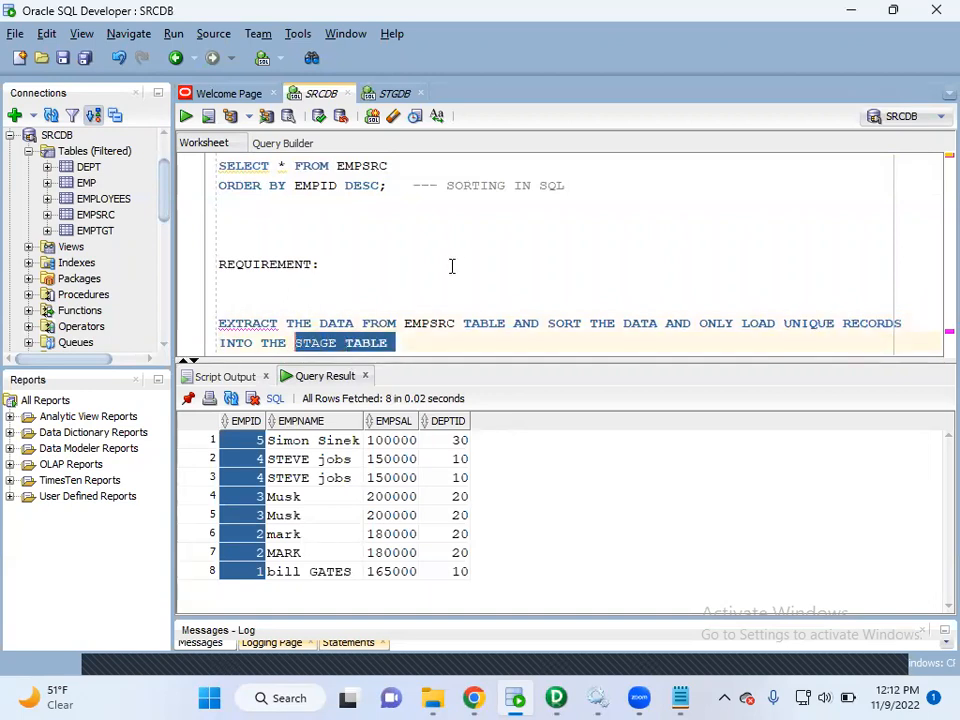
# Remove the blank lines between the REQUIREMENT: heading and the requirement text.
pyautogui.click(257, 315)
pyautogui.press('BackSpace')
pyautogui.press('BackSpace')
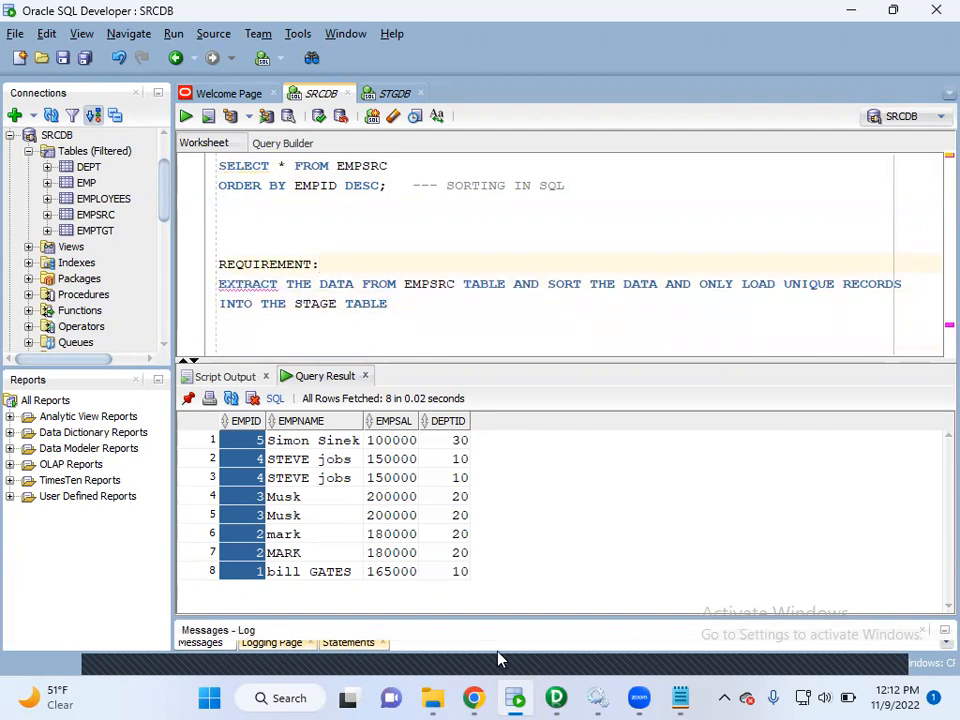
# Switch to the Notepad note on the Sorter transformation and maximize its window.
pyautogui.moveTo(640, 697)
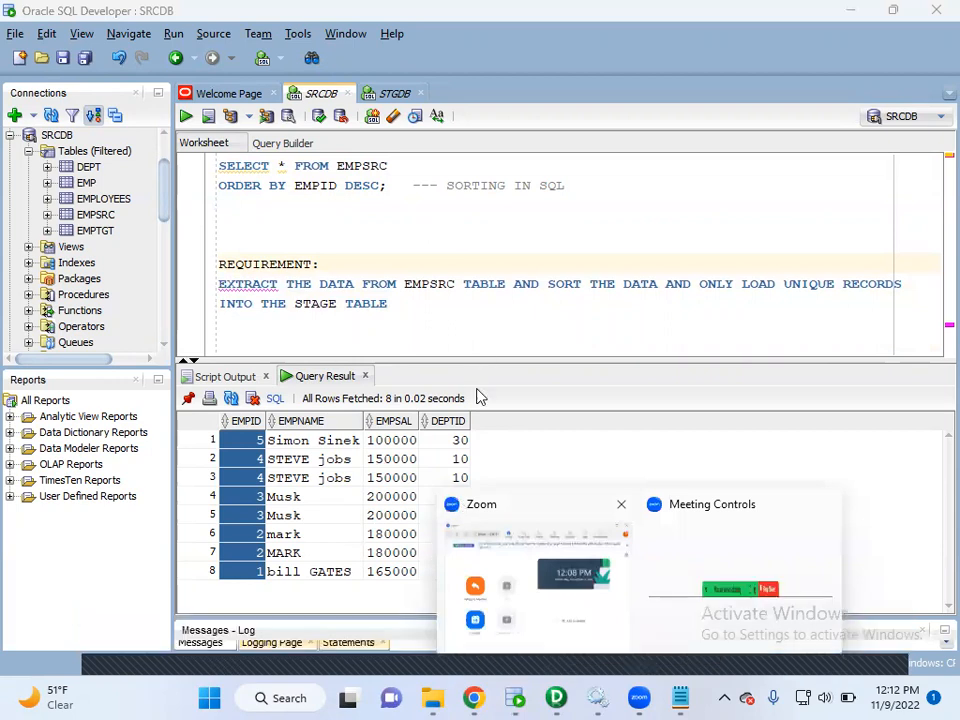
pyautogui.click(420, 308)
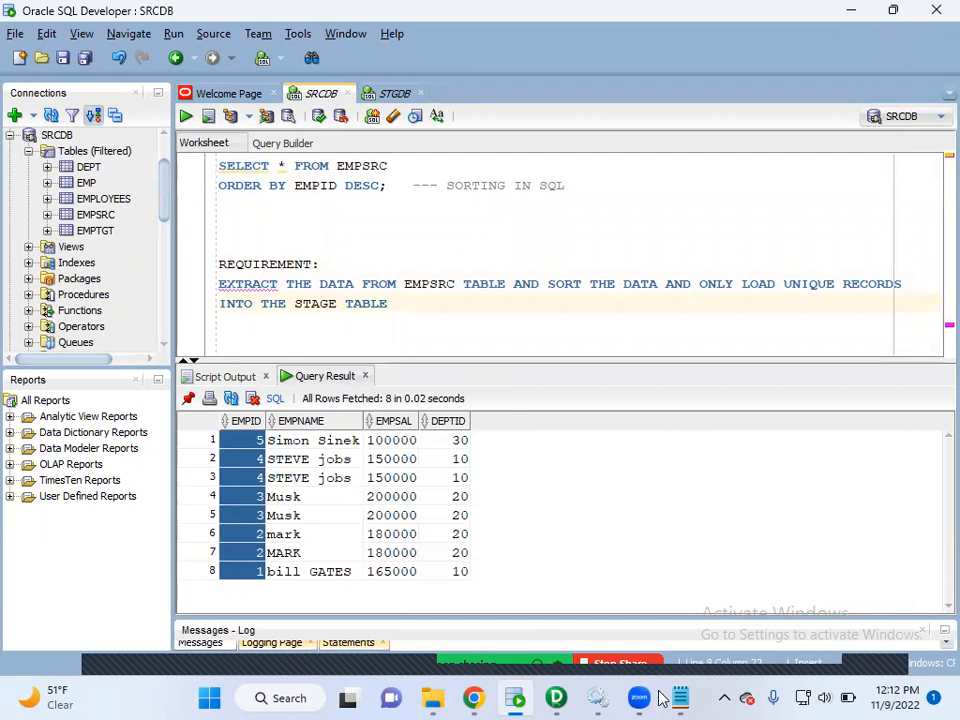
pyautogui.moveTo(680, 698)
pyautogui.click(583, 619)
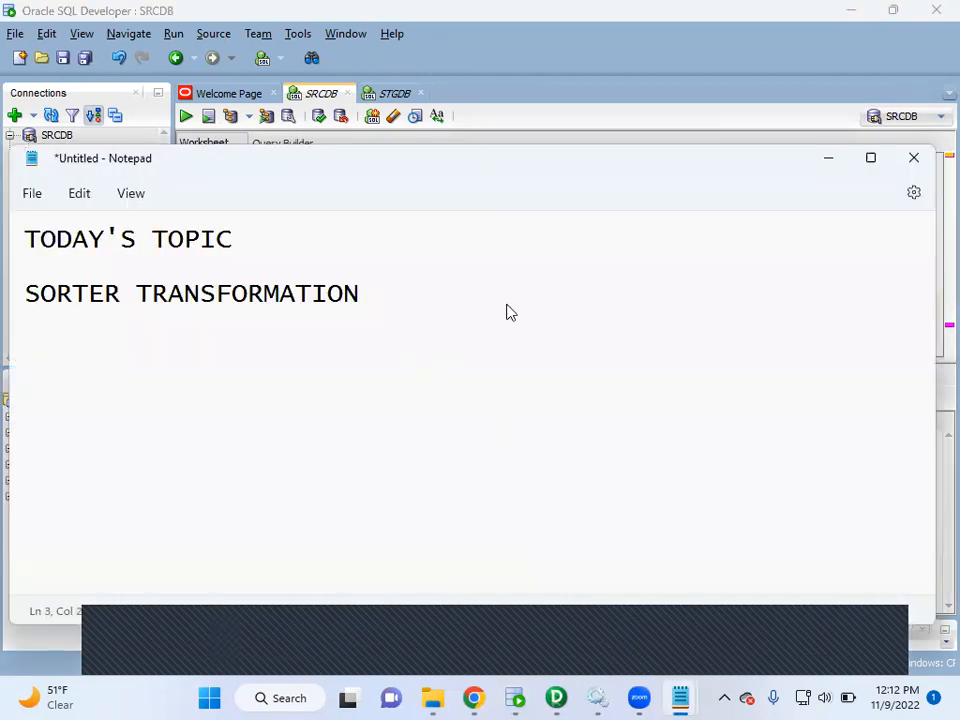
pyautogui.moveTo(470, 158); pyautogui.dragTo(497, 294)
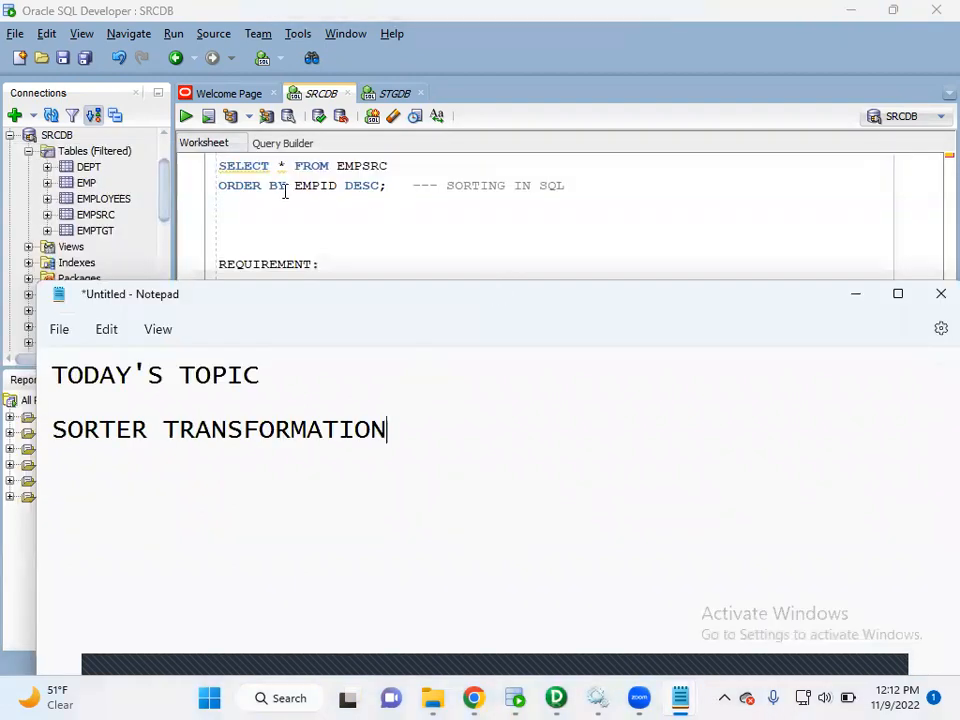
pyautogui.doubleClick(377, 302)
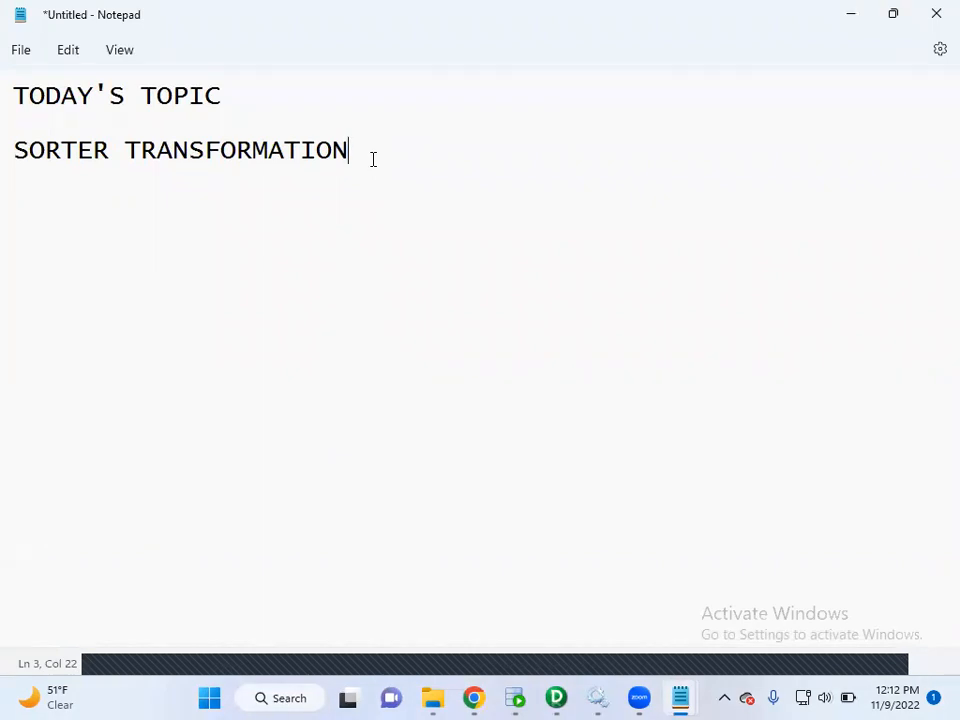
# Below the SORTER TRANSFORMATION heading, add the point "1. ACTIVE TRANSFORMATION AND CONNECTED".
pyautogui.press('Return')
pyautogui.press('Return')
pyautogui.write('1. ACTIVE ')
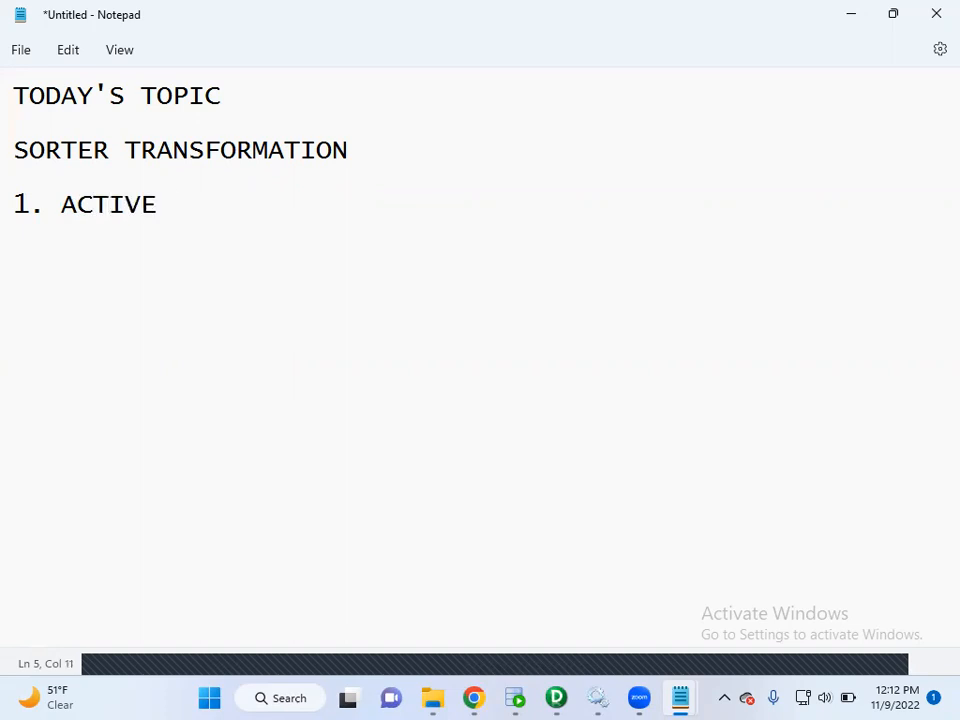
pyautogui.write('T')
pyautogui.write('RANSFORM')
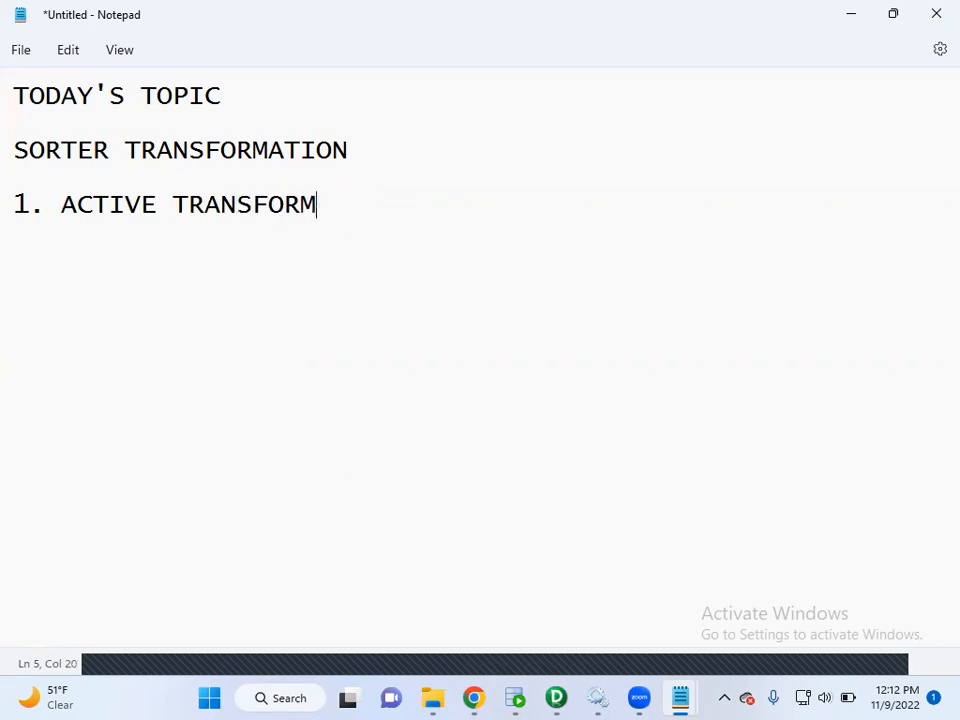
pyautogui.write('ATION ANFD CONNECTED')
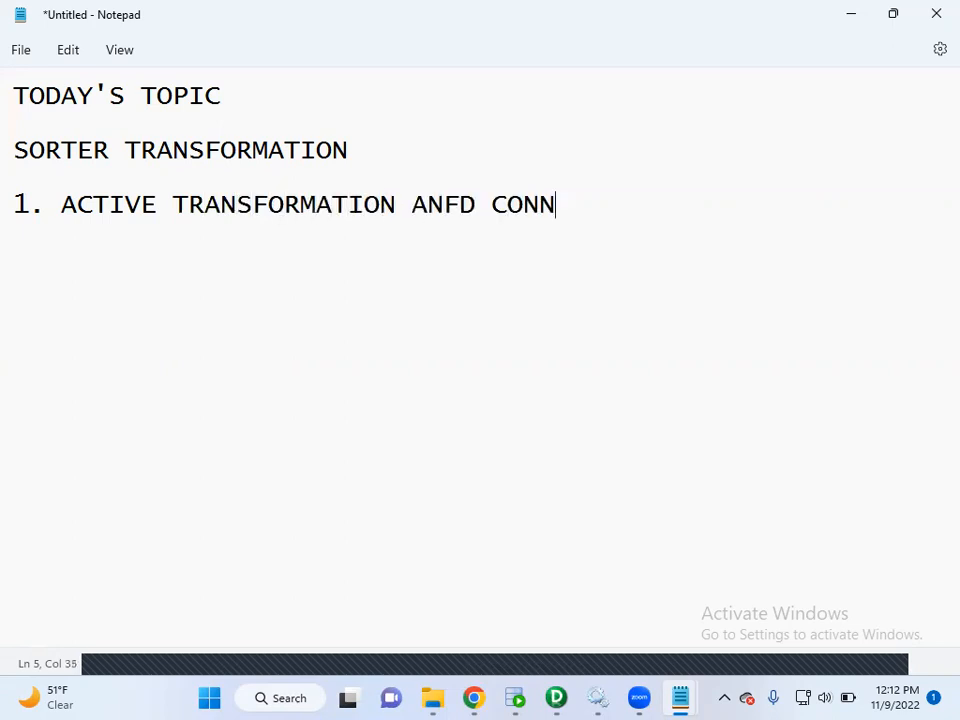
pyautogui.press('Left')
pyautogui.press('Left')
pyautogui.press('Left')
pyautogui.press('Left')
pyautogui.press('Left')
pyautogui.press('Left')
pyautogui.press('Left')
pyautogui.press('Left')
pyautogui.press('Left')
pyautogui.press('Left')
pyautogui.press('Left')
pyautogui.press('Left')
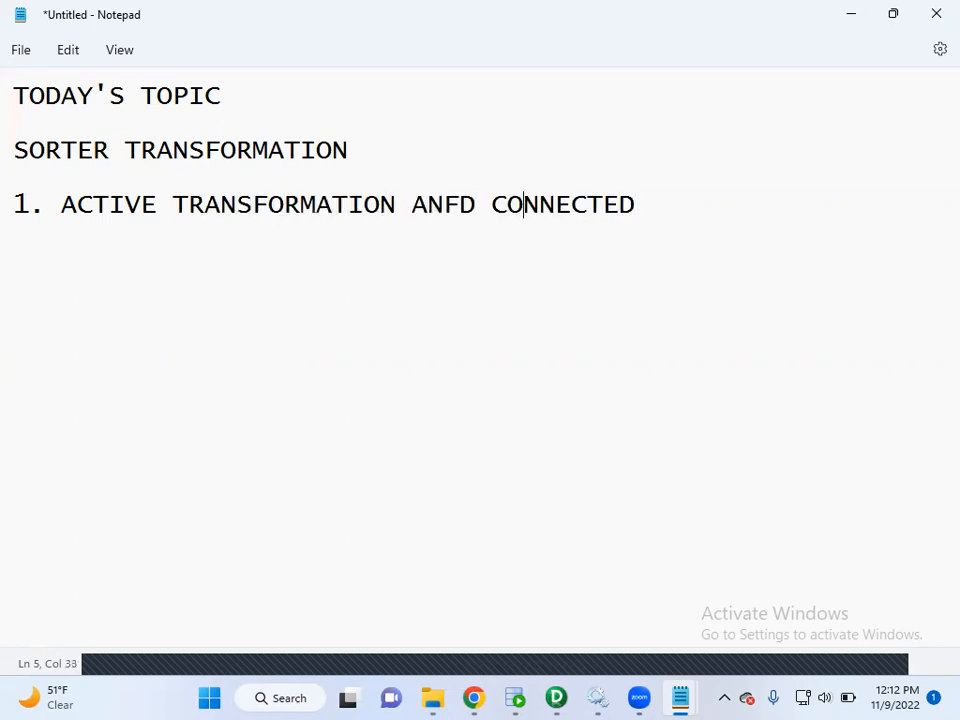
pyautogui.press('Delete')
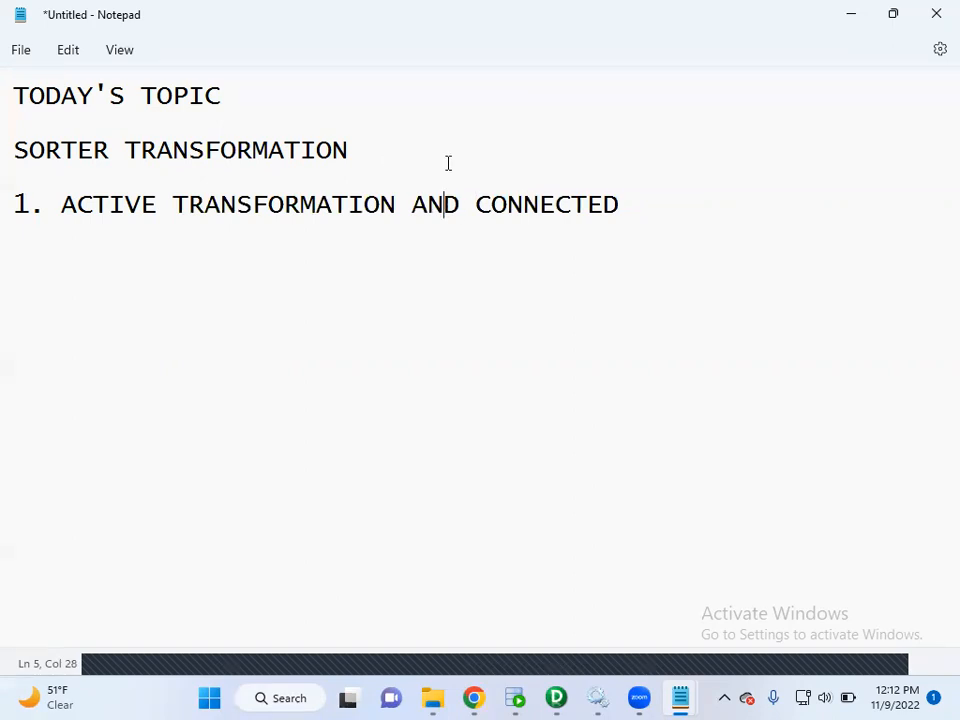
# Add the point "2. IT IS USED TO SORT THE DATA EITHER IN ASCENDING OR DESCENDING", with DESCENDING on an indented new line.
pyautogui.click(628, 199)
pyautogui.press('Return')
pyautogui.write('2,')
pyautogui.press('BackSpace')
pyautogui.press('BackSpace')
pyautogui.write('. IT IS USED')
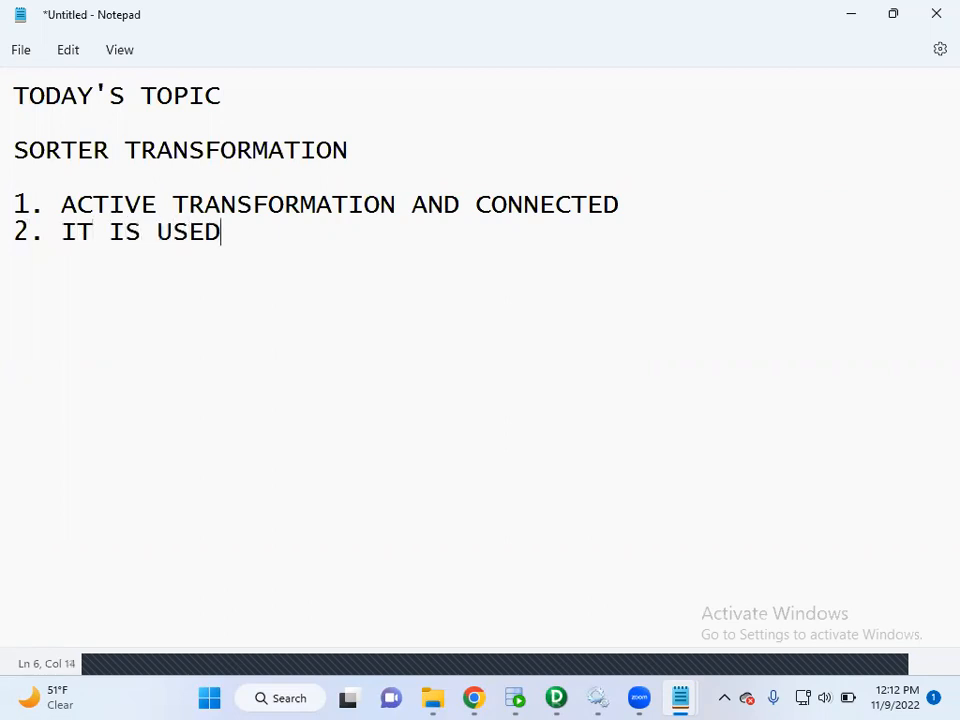
pyautogui.write(' TO SORT THE ')
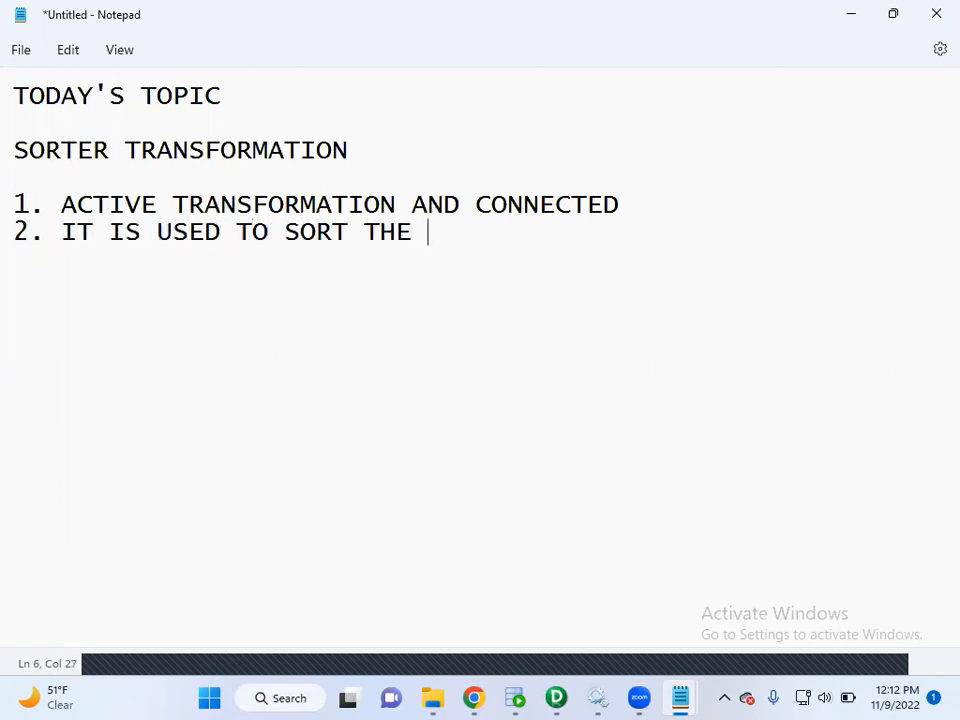
pyautogui.write('DATA EITHER IN ')
pyautogui.write('ASCENDING O')
pyautogui.write('R')
pyautogui.press('Return')
pyautogui.press('Tab')
pyautogui.write('DES')
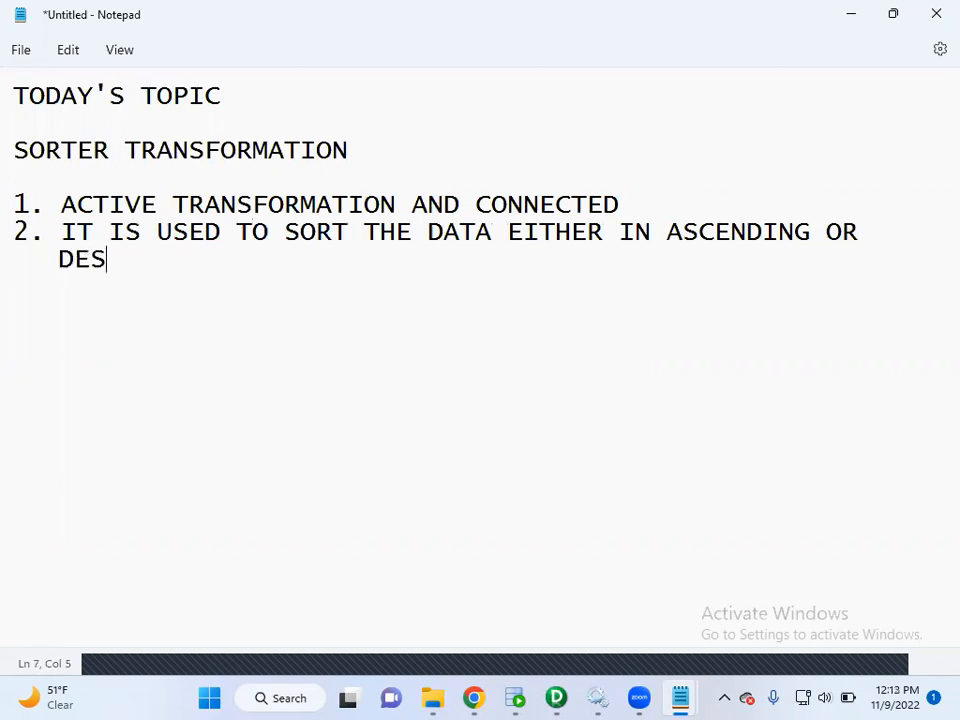
pyautogui.write('CENDING')
# On a new line below DESCENDING, add the point "3. IS ALSO USED REMOVE DUPLICATES".
pyautogui.press('Return')
pyautogui.write('3.')
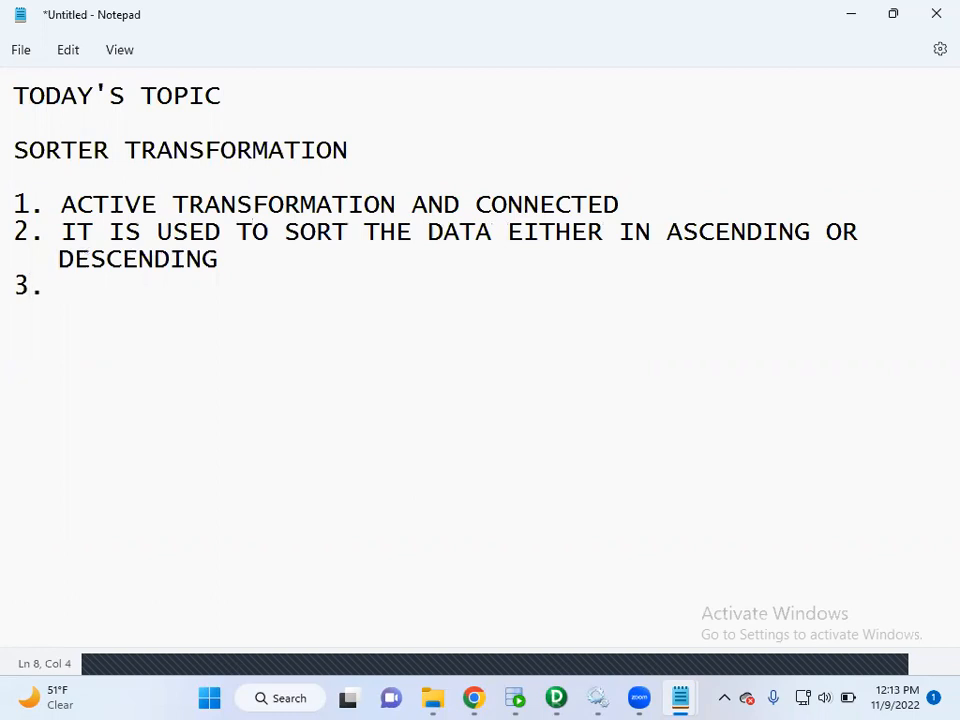
pyautogui.press('BackSpace')
pyautogui.write('IT ')
pyautogui.write('IS')
pyautogui.press('BackSpace')
pyautogui.press('BackSpace')
pyautogui.press('BackSpace')
pyautogui.press('BackSpace')
pyautogui.press('BackSpace')
pyautogui.write('S ALSO US')
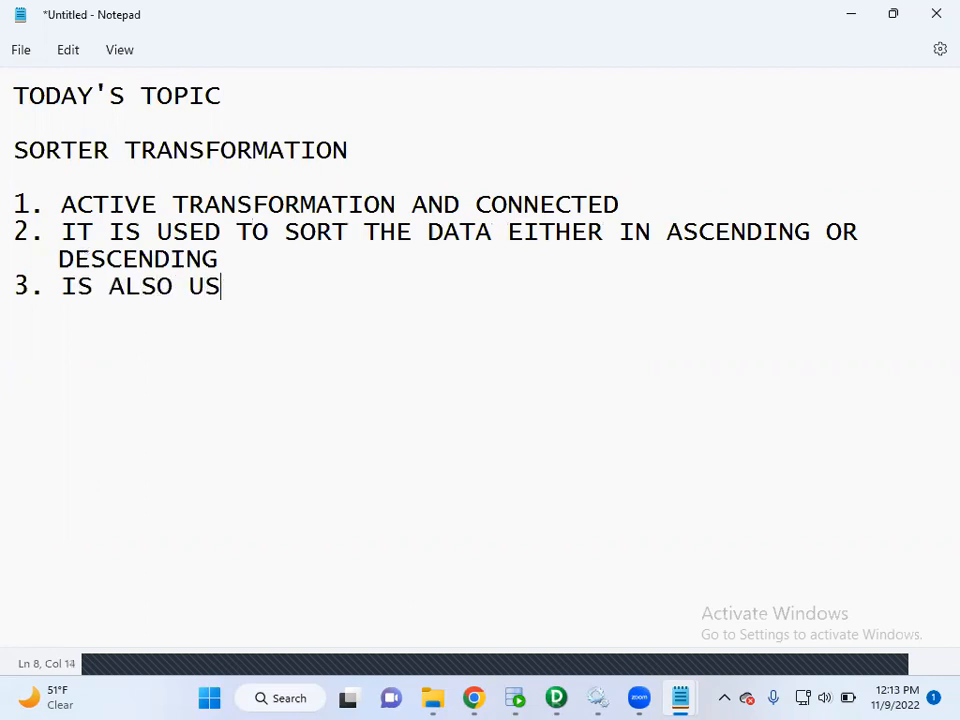
pyautogui.write('ED REMOV')
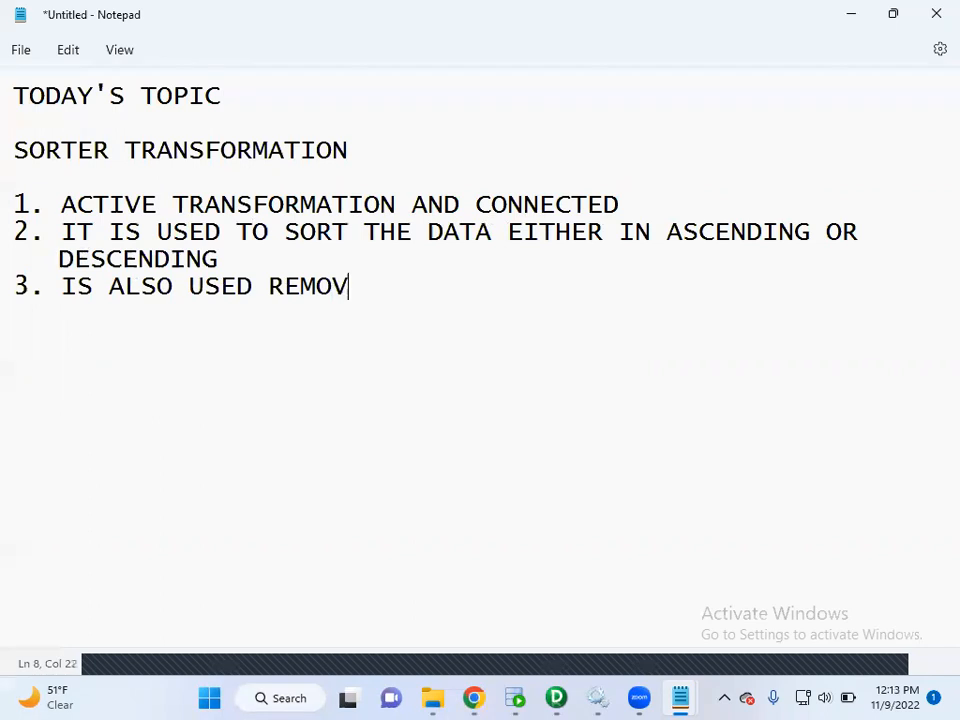
pyautogui.write('E DUPLICATES')
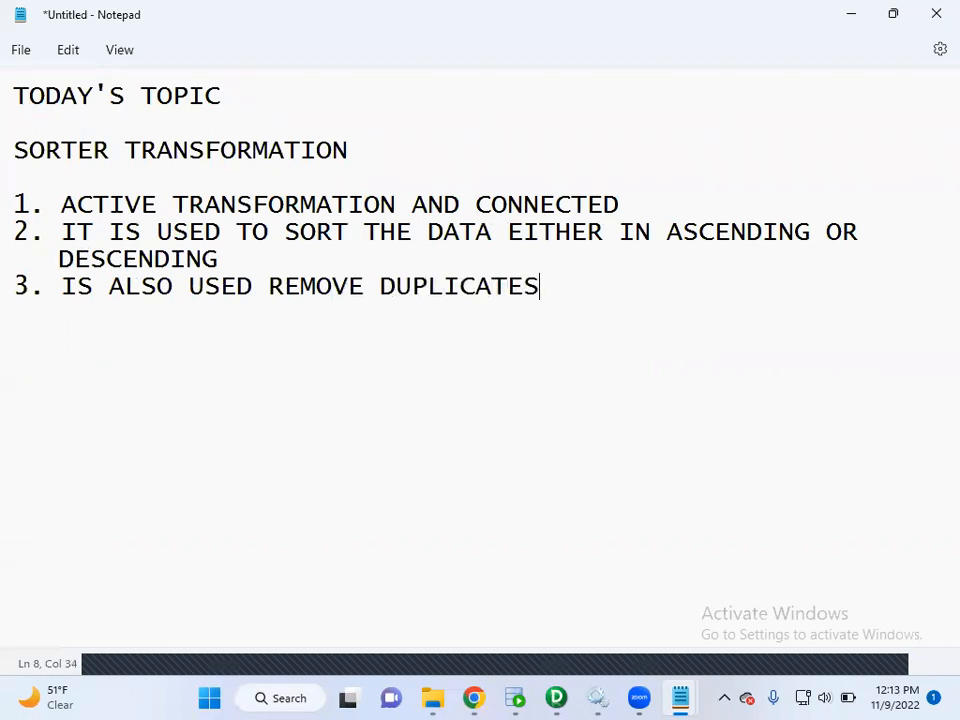
# Add the point "4. CASE SENSITIVE SORTING" below the third point.
pyautogui.press('Return')
pyautogui.write('4. IT S')
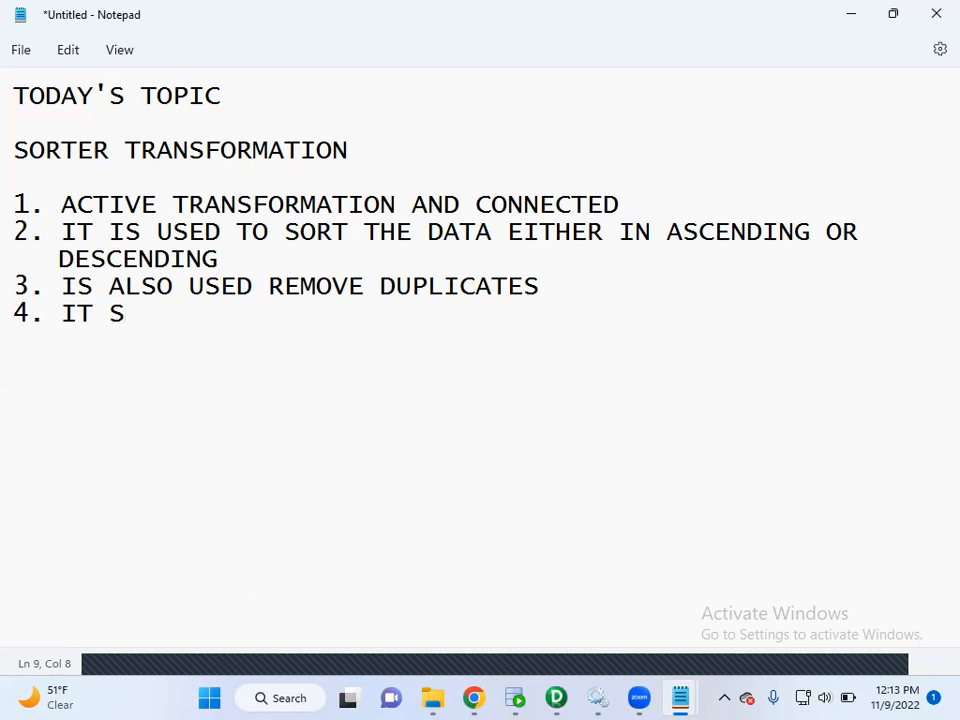
pyautogui.write('CA')
pyautogui.press('BackSpace')
pyautogui.press('BackSpace')
pyautogui.press('BackSpace')
pyautogui.press('BackSpace')
pyautogui.press('BackSpace')
pyautogui.press('BackSpace')
pyautogui.write('CASE SENC')
pyautogui.press('BackSpace')
pyautogui.write('SITIVE SORTU')
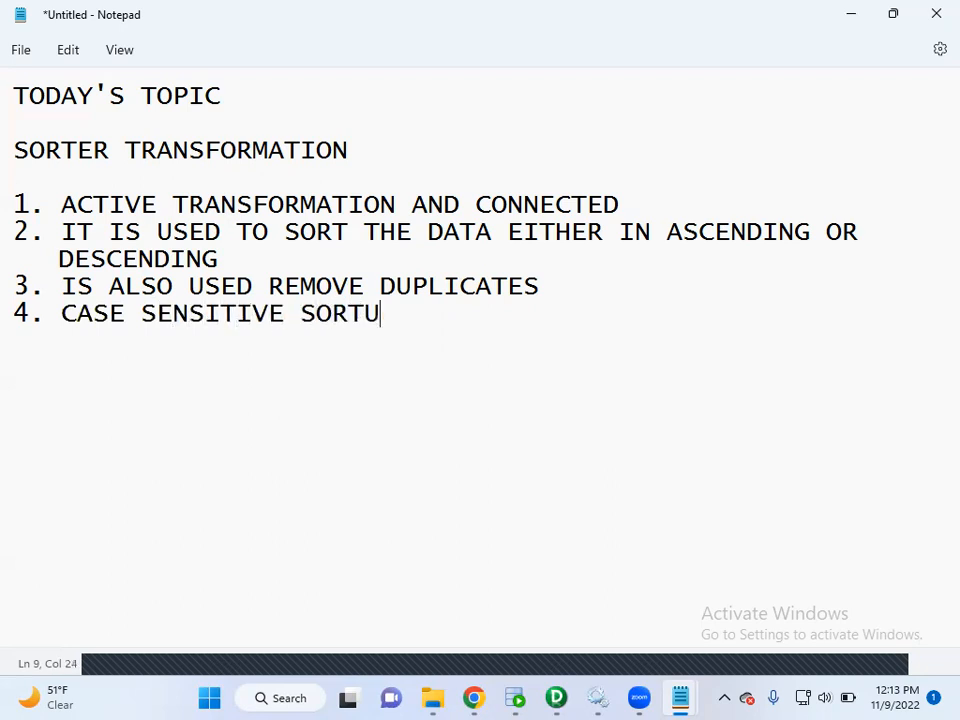
pyautogui.press('BackSpace')
pyautogui.write('ING')
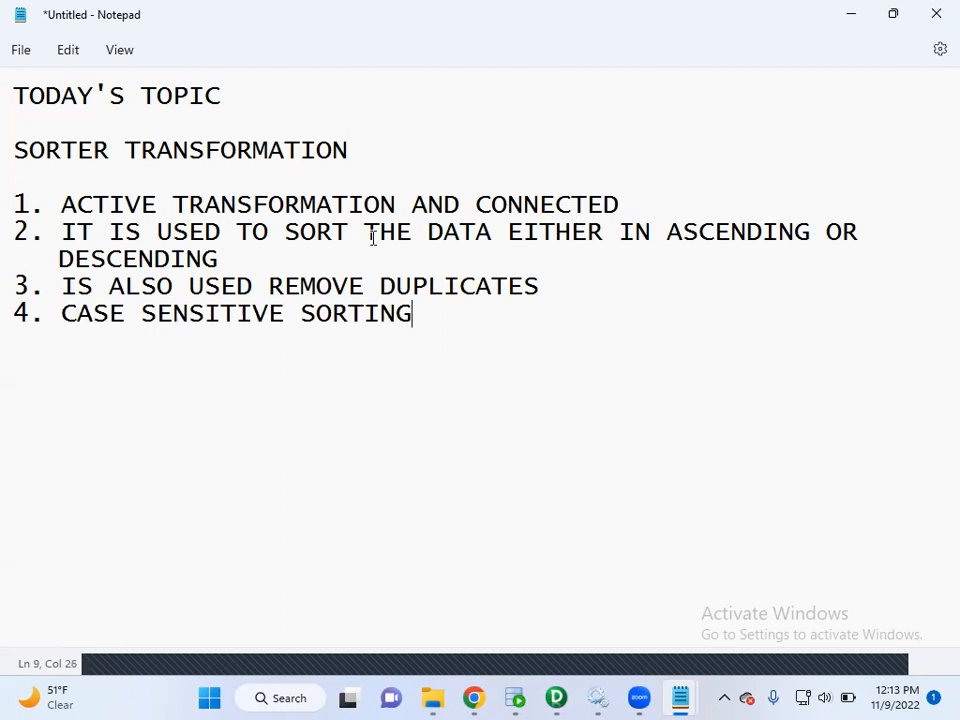
# Hyphenate the fourth point so it reads CASE-SENSITIVE SORTING.
pyautogui.click(142, 312)
pyautogui.press('BackSpace')
pyautogui.write('-')
# Review the SORTER TRANSFORMATION heading and its numbered points by highlighting them in turn.
pyautogui.moveTo(476, 326); pyautogui.dragTo(22, 205)
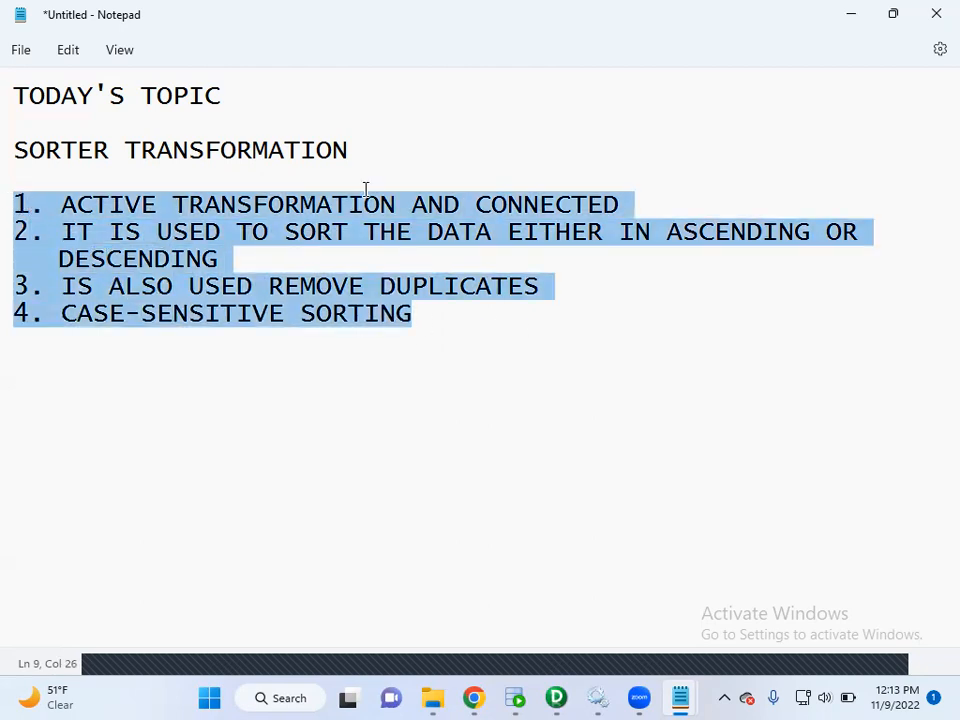
pyautogui.moveTo(360, 150); pyautogui.dragTo(15, 154)
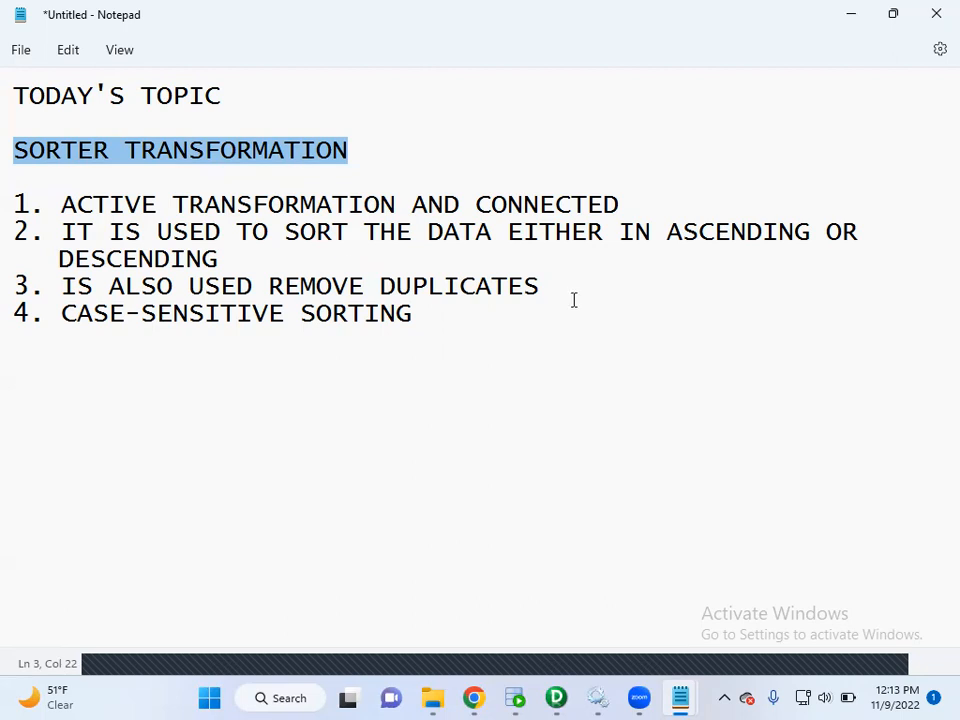
pyautogui.moveTo(575, 292); pyautogui.dragTo(11, 199)
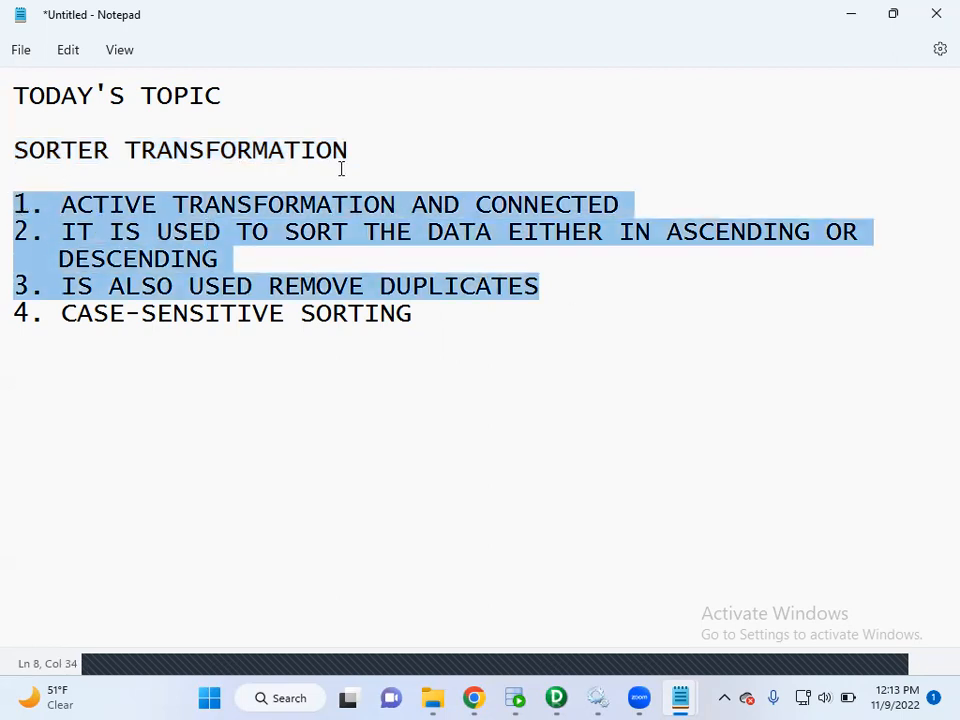
pyautogui.click(545, 312)
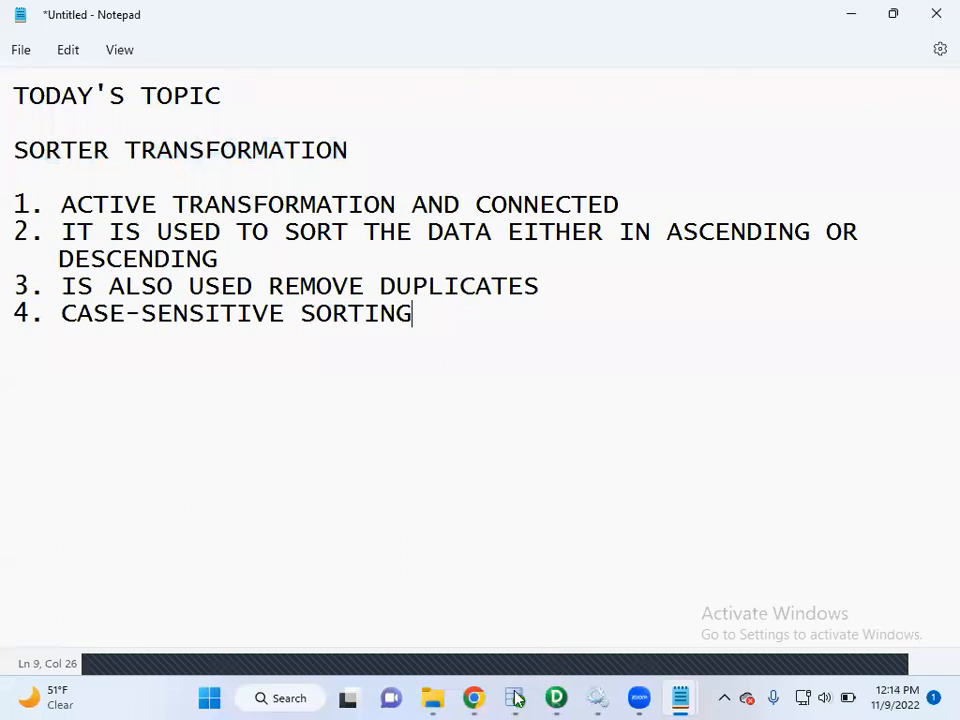
# Switch to the Notepad file Informatica class Notes1 and insert six blank lines above the ---3 STEPS heading.
pyautogui.hotkey('alt', 'Tab')
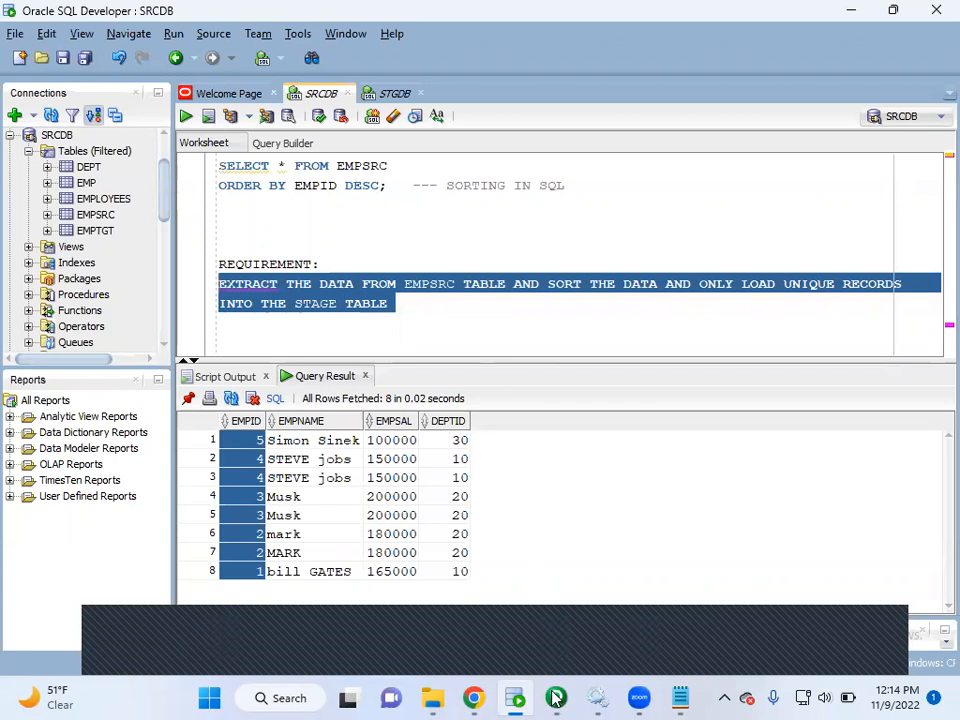
pyautogui.hotkey('alt', 'Tab')
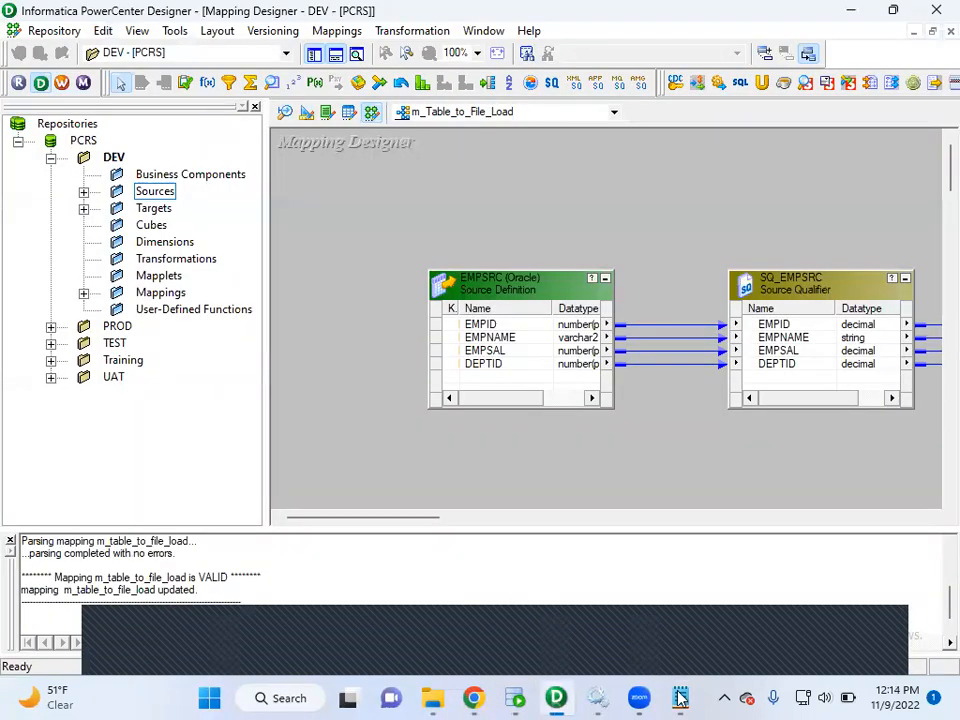
pyautogui.hotkey('alt', 'Tab')
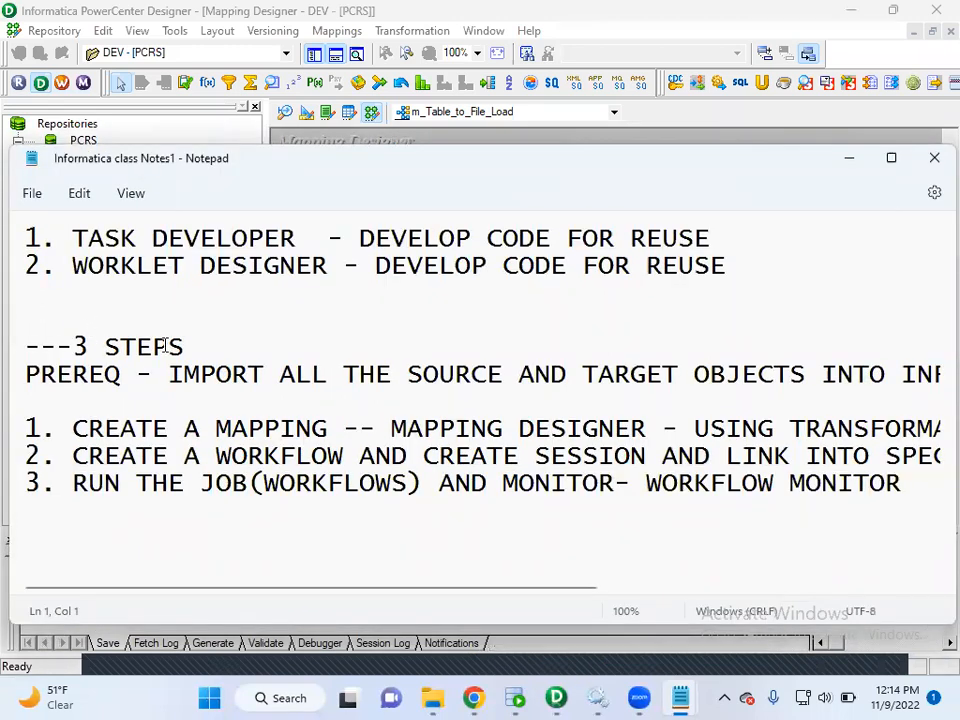
pyautogui.click(322, 282)
pyautogui.press('Return')
pyautogui.press('Return')
pyautogui.press('Return')
pyautogui.press('Return')
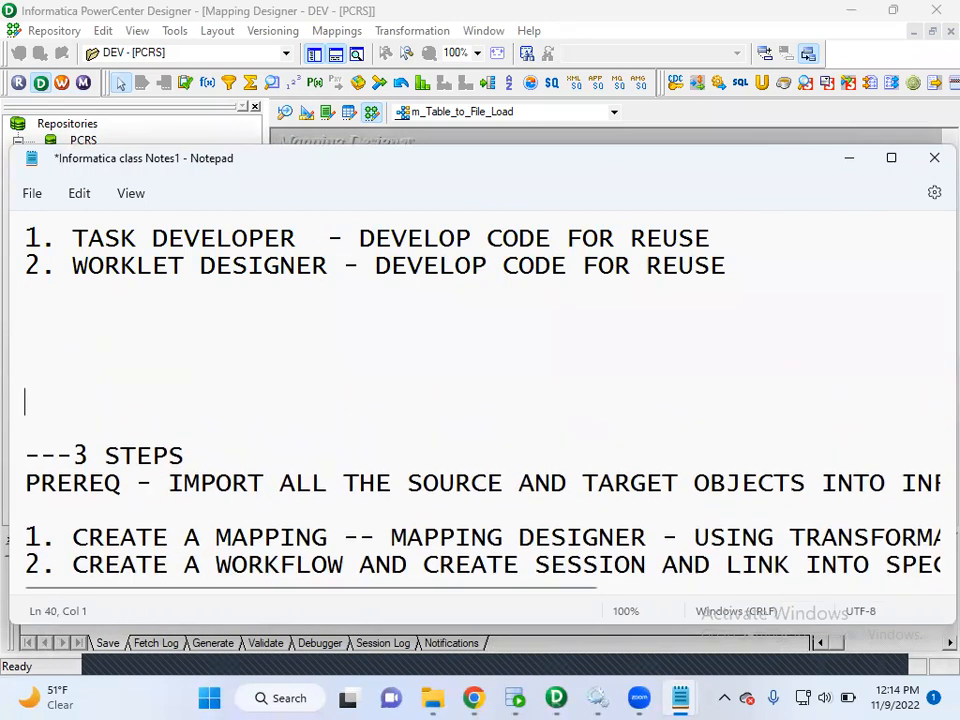
pyautogui.press('Return')
pyautogui.press('Return')
pyautogui.press('Return')
pyautogui.scroll(-2, 141, 302)
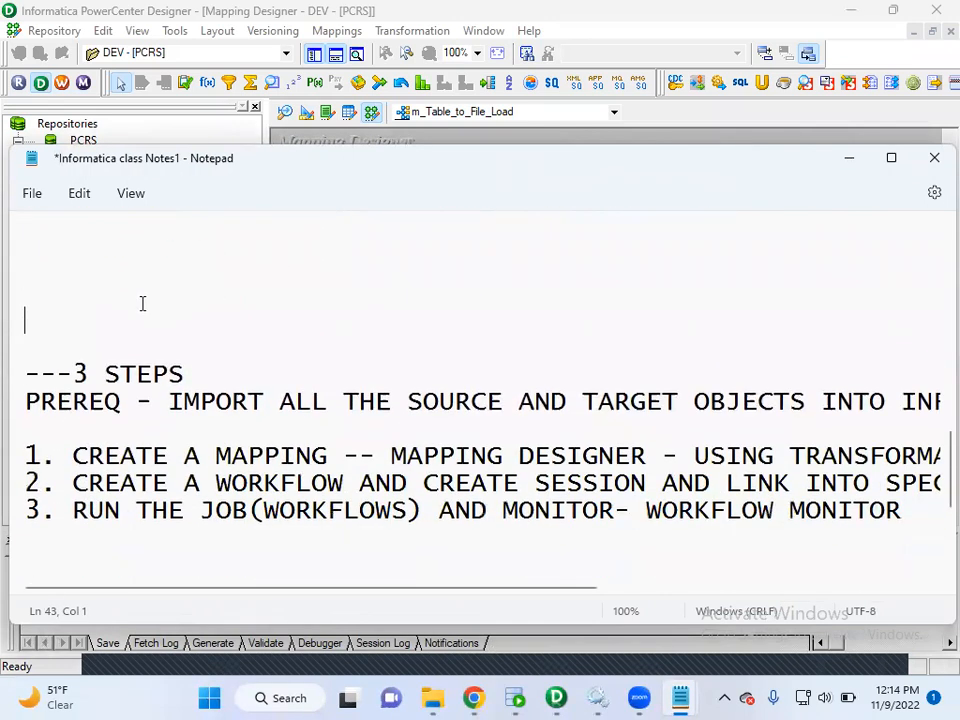
# Maximize the class notes window and insert several blank lines between the third step and the WORKLFLOW heading.
pyautogui.moveTo(190, 373); pyautogui.dragTo(88, 373)
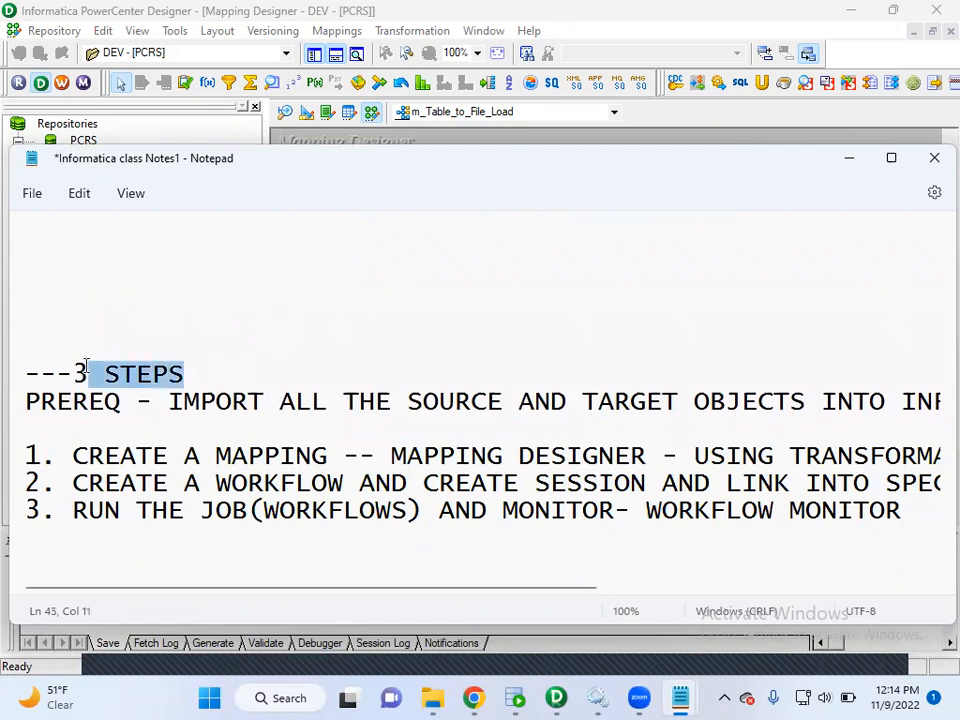
pyautogui.click(887, 157)
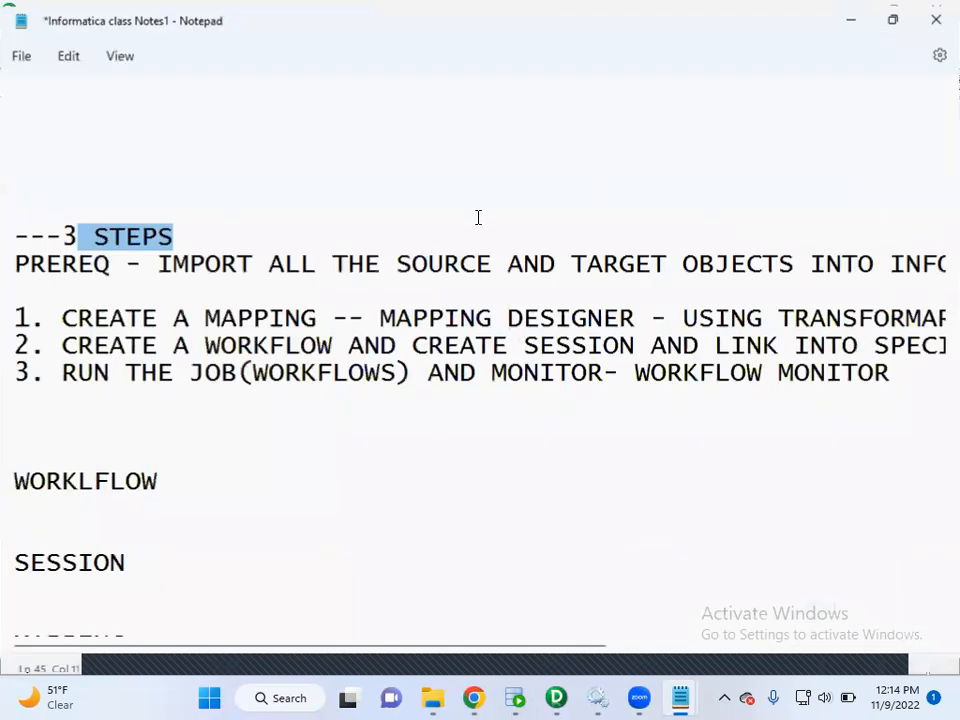
pyautogui.click(39, 418)
pyautogui.press('Return')
pyautogui.press('Return')
pyautogui.press('Return')
pyautogui.press('Return')
pyautogui.press('Return')
pyautogui.press('Return')
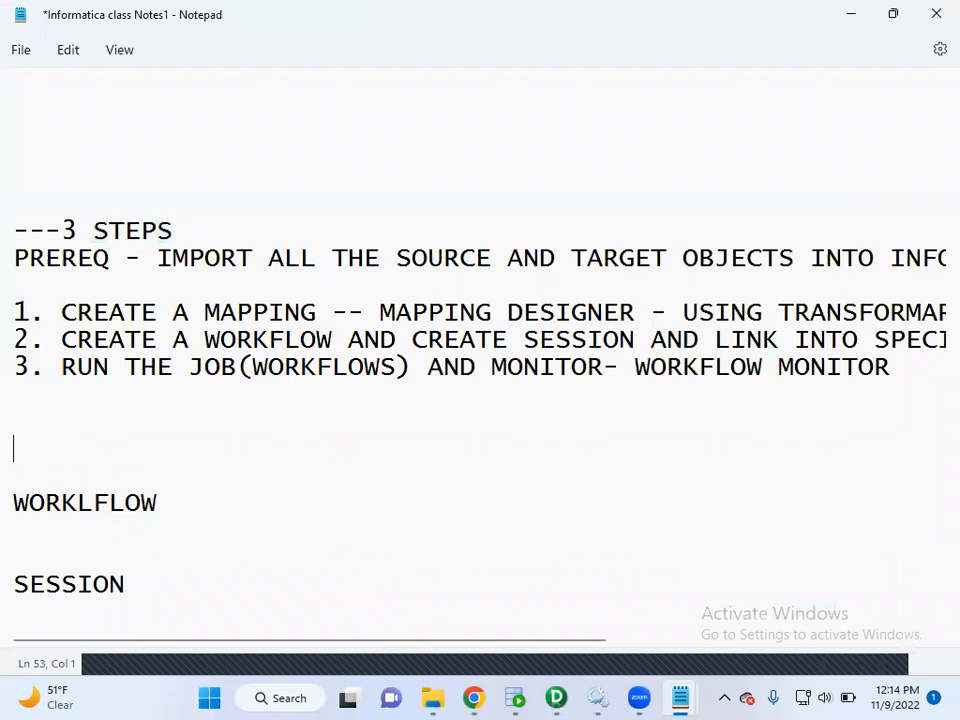
pyautogui.press('Return')
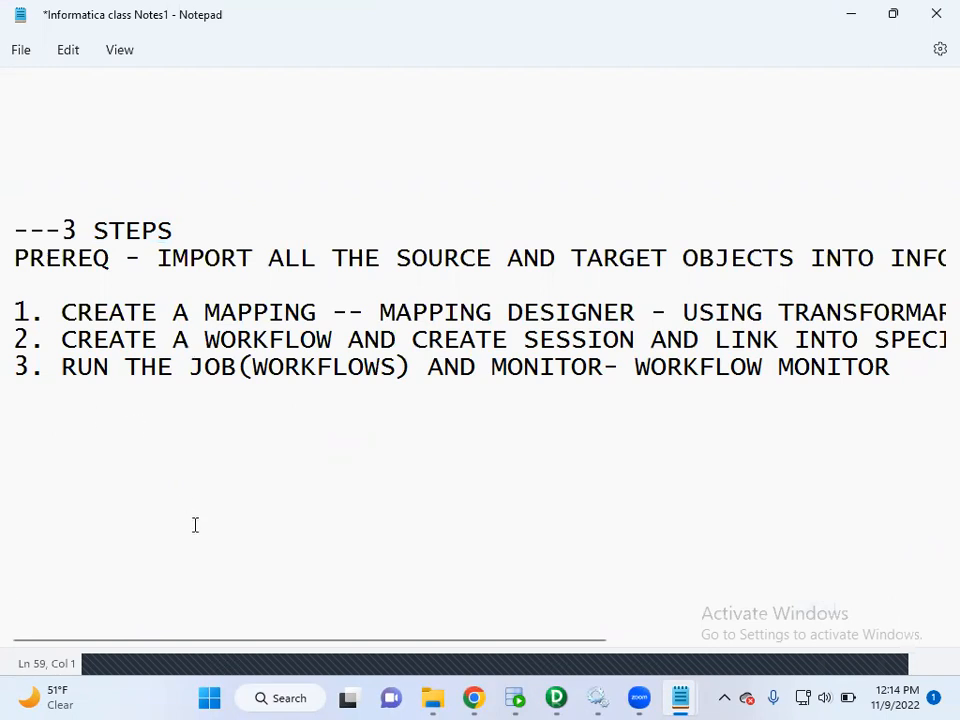
pyautogui.moveTo(171, 640); pyautogui.dragTo(143, 633)
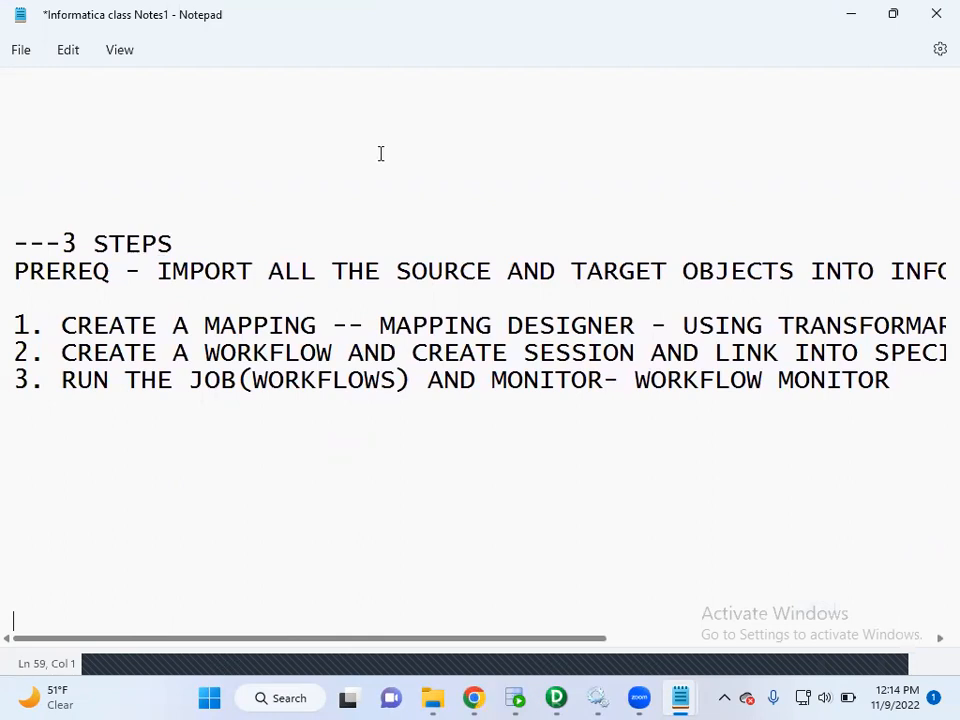
# Switch to Oracle SQL Developer, check the EMPSRC query in SRCDB and the EMPSTG query in STGDB, and minimize the window.
pyautogui.hotkey('alt', 'Tab')
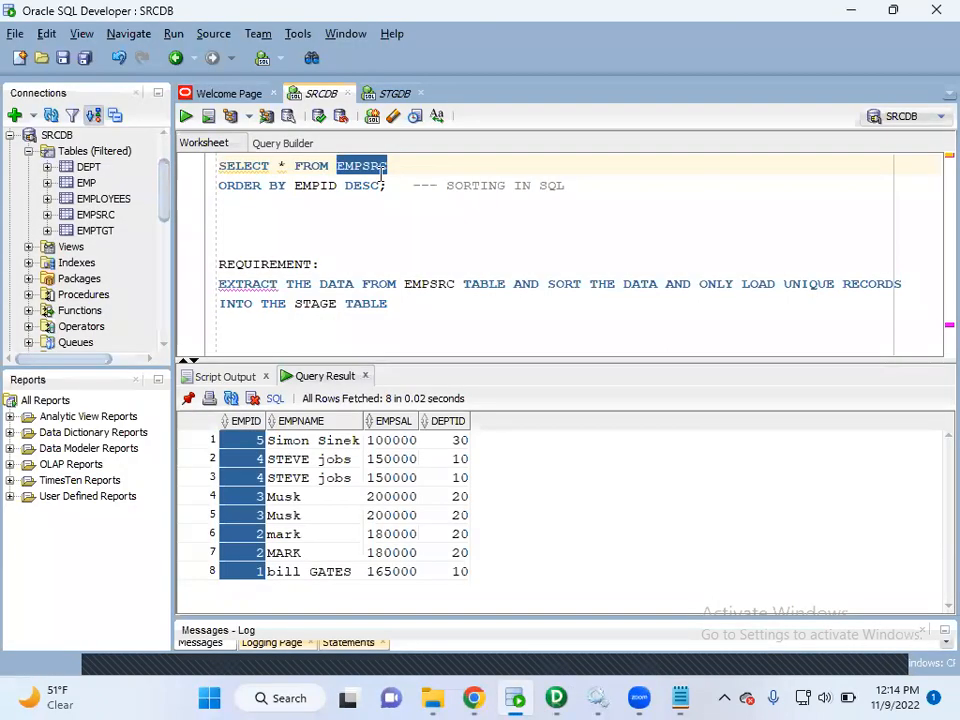
pyautogui.click(395, 93)
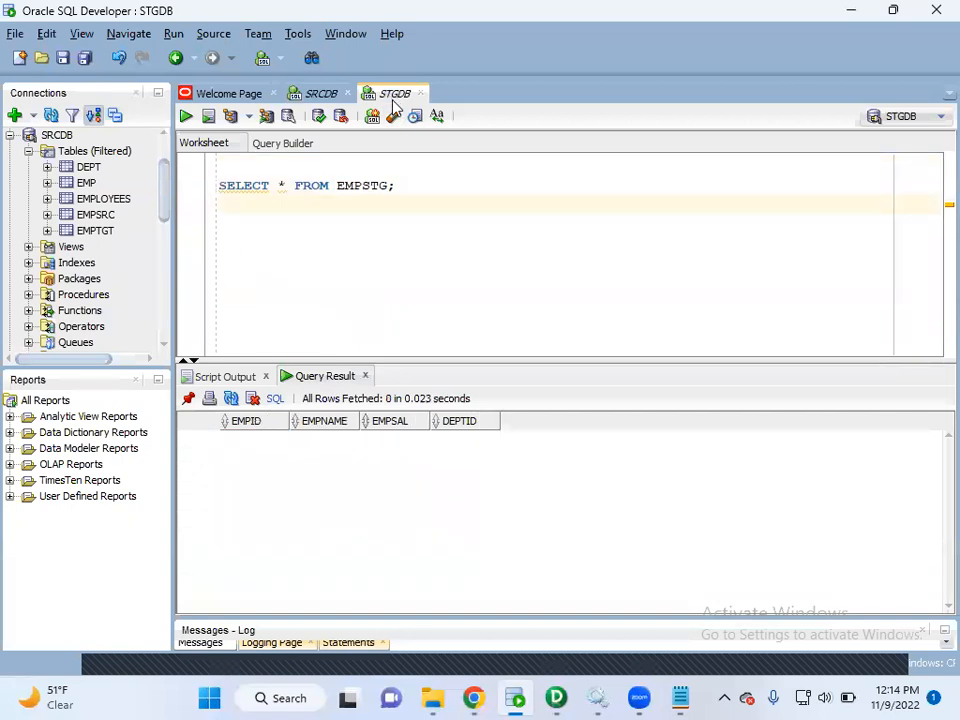
pyautogui.moveTo(399, 187); pyautogui.dragTo(337, 186)
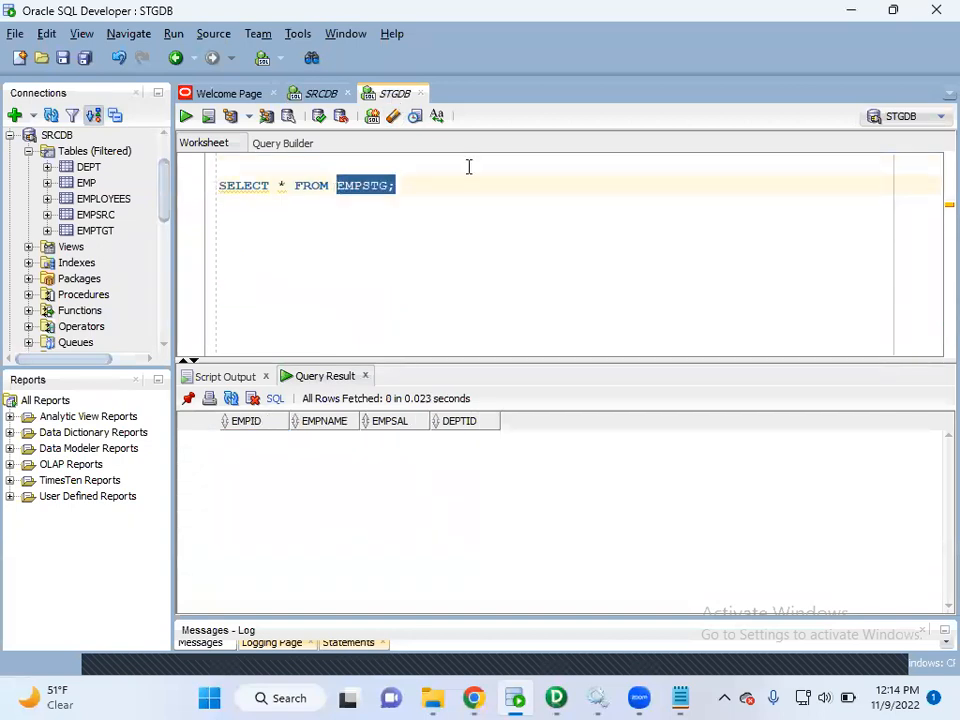
pyautogui.click(852, 17)
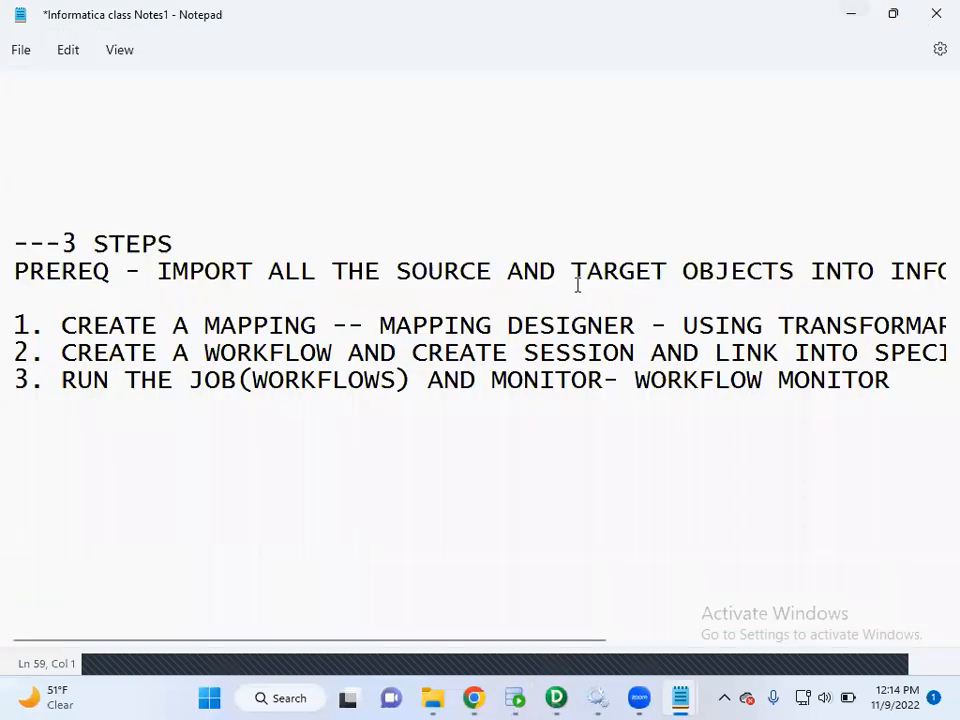
# In the class notes, highlight the prerequisite about importing all source and target objects into Informatica.
pyautogui.moveTo(156, 271); pyautogui.dragTo(776, 294)
pyautogui.moveTo(633, 285); pyautogui.dragTo(340, 272)
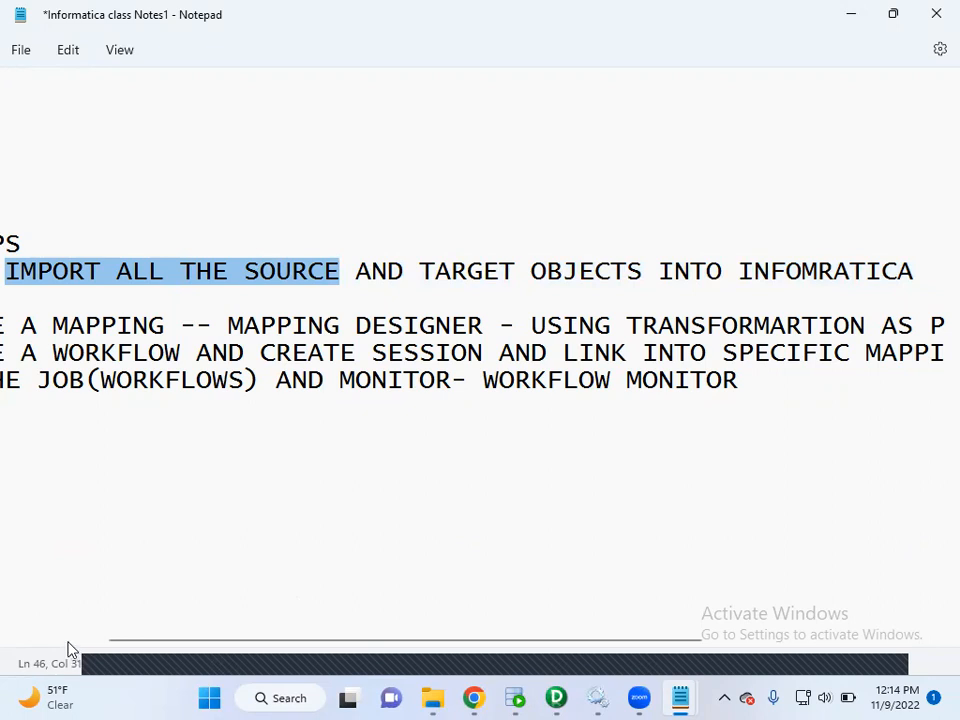
pyautogui.click(313, 529)
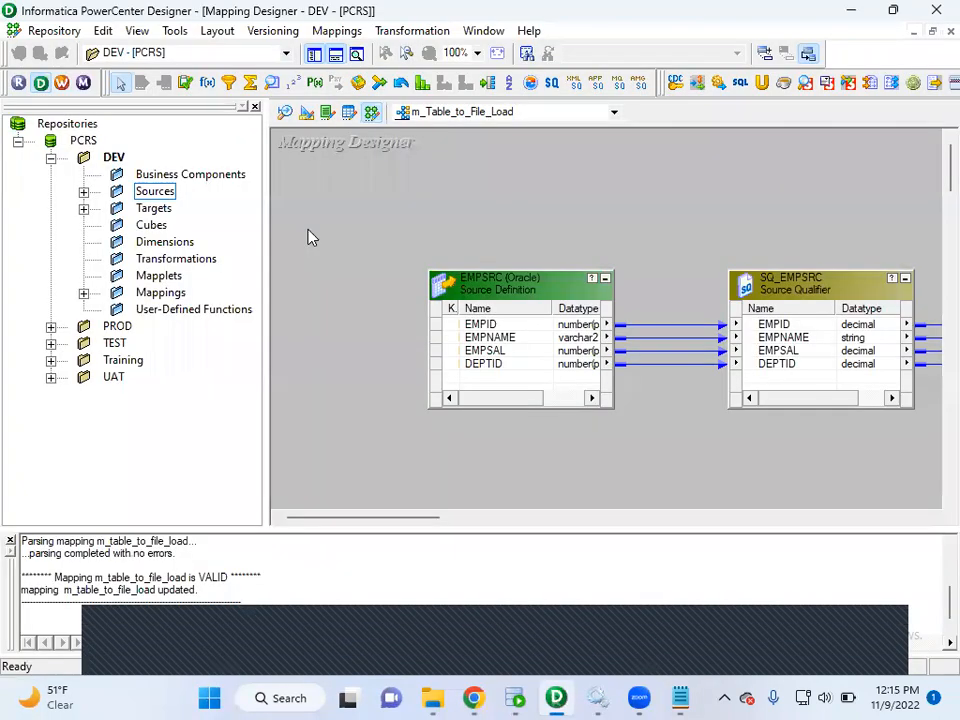
# In Informatica PowerCenter Designer, check the EMPSRC definition in the Source Analyzer and the EMPSTG definition in the Target Designer.
pyautogui.click(285, 113)
pyautogui.rightClick(634, 230)
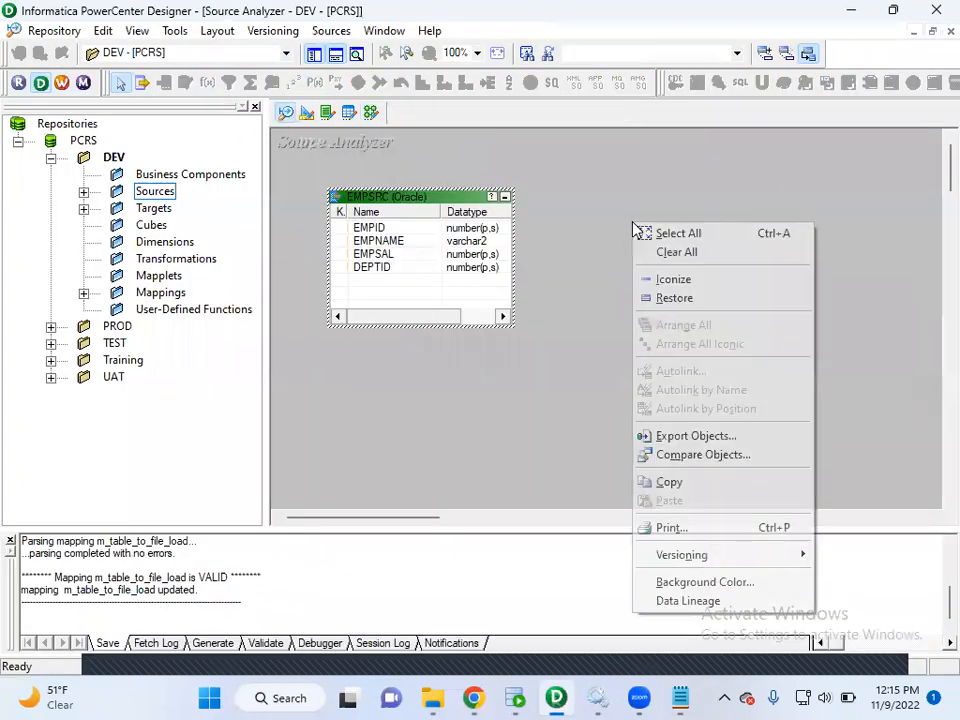
pyautogui.press('Escape')
pyautogui.moveTo(296, 166)
pyautogui.mouseDown()
pyautogui.moveTo(392, 317)
pyautogui.moveTo(530, 372)
pyautogui.mouseUp()
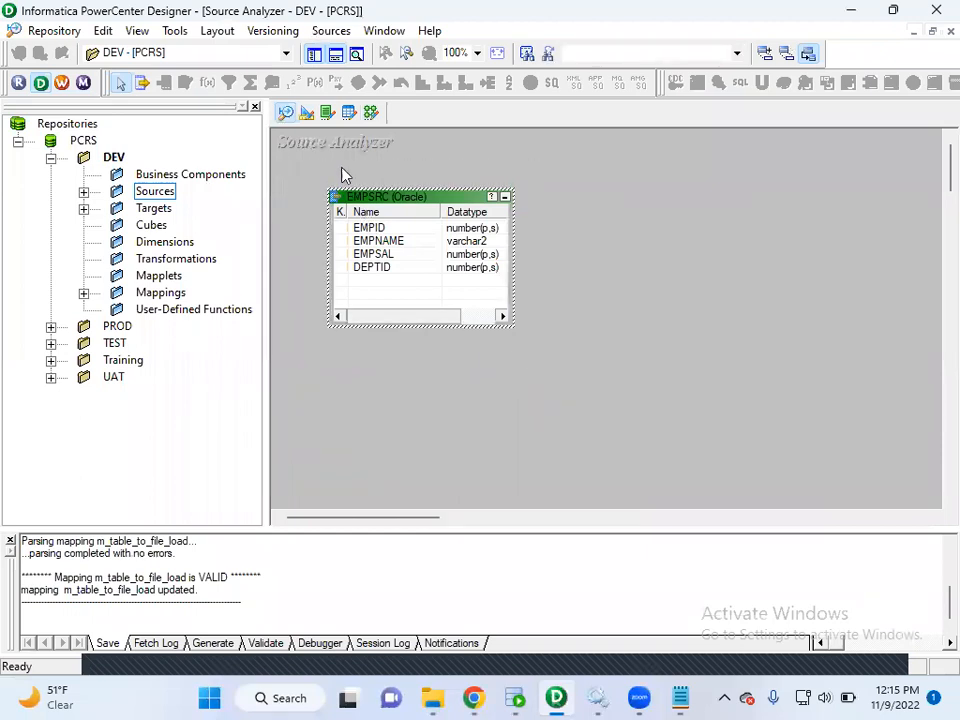
pyautogui.click(307, 114)
pyautogui.moveTo(313, 172); pyautogui.dragTo(572, 371)
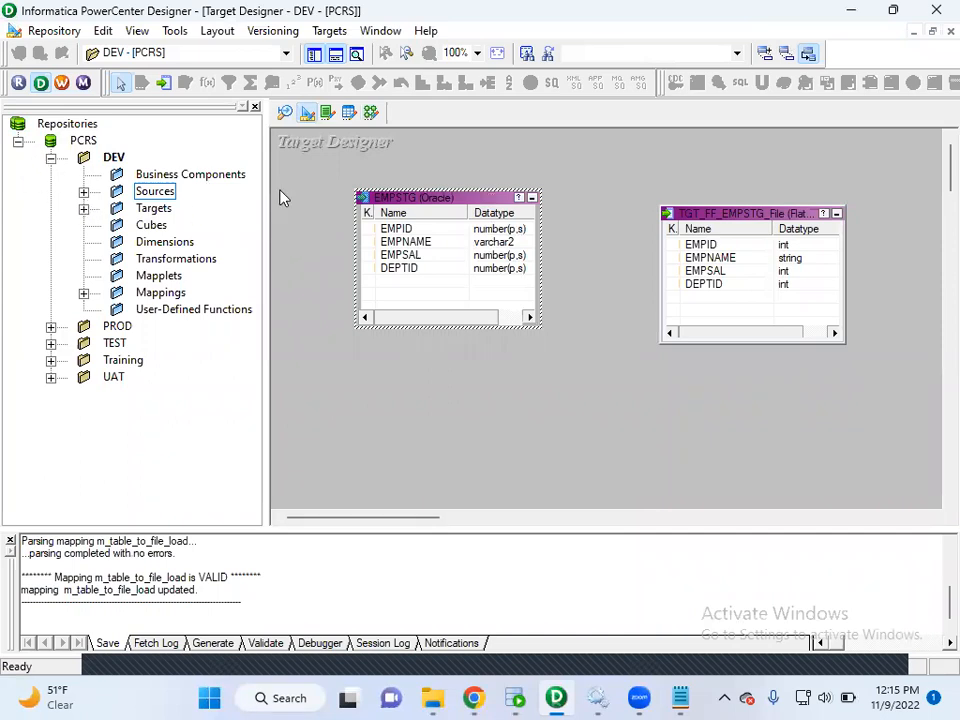
# Check the EMPSRC source definition in the Source Analyzer.
pyautogui.click(285, 114)
pyautogui.moveTo(298, 170)
pyautogui.mouseDown()
pyautogui.moveTo(343, 283)
pyautogui.moveTo(545, 381)
pyautogui.mouseUp()
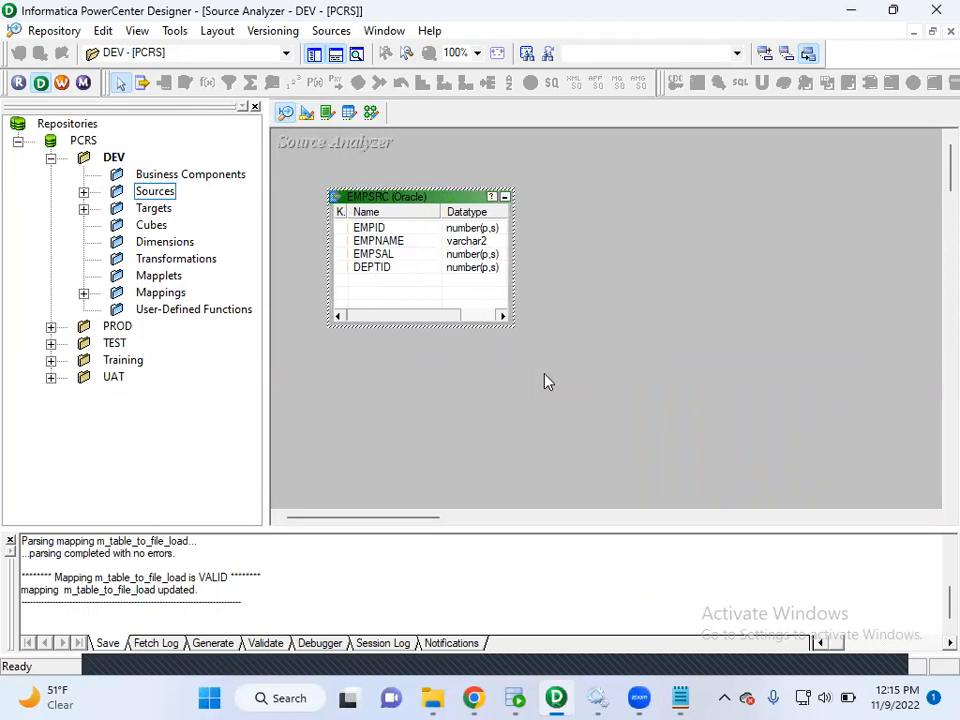
pyautogui.click(280, 142)
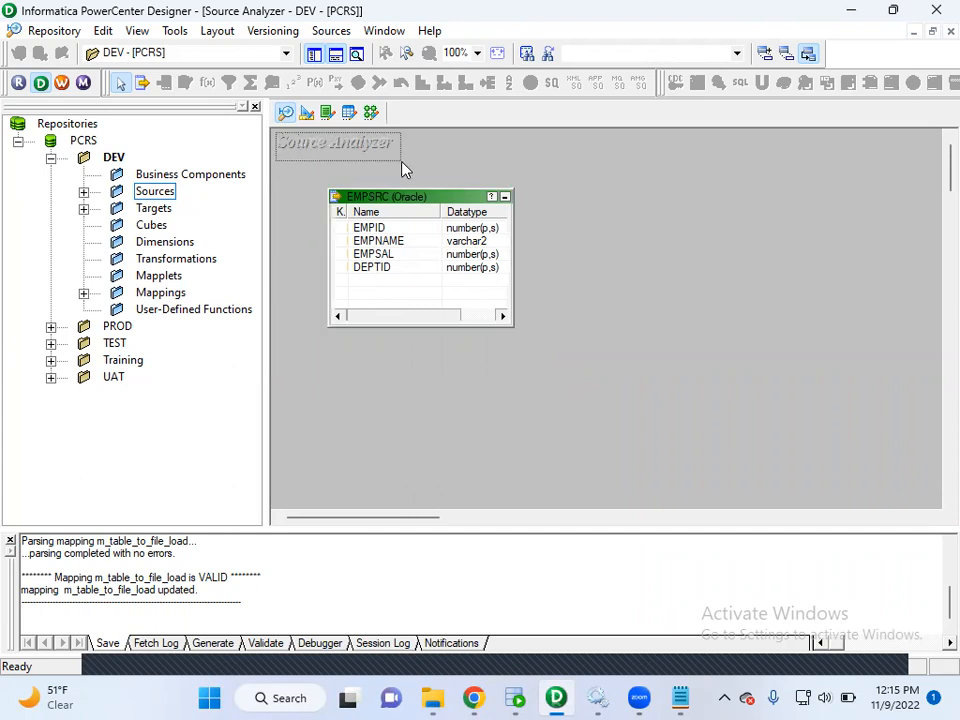
# Open the source import from a database and connect to the SRCDB ODBC data source with the database password.
pyautogui.click(331, 31)
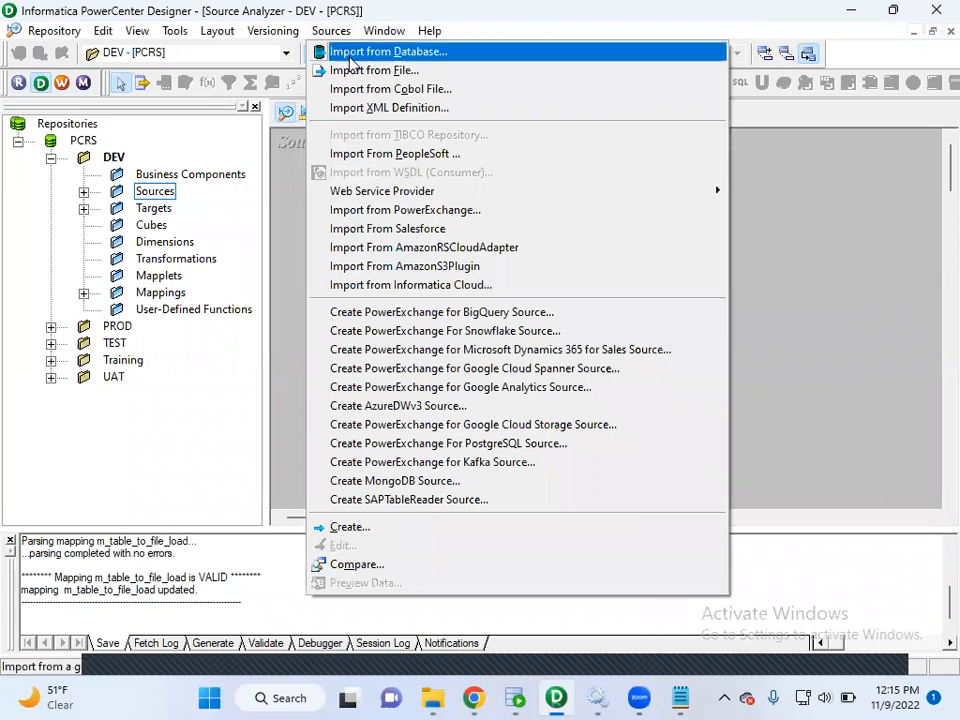
pyautogui.click(352, 52)
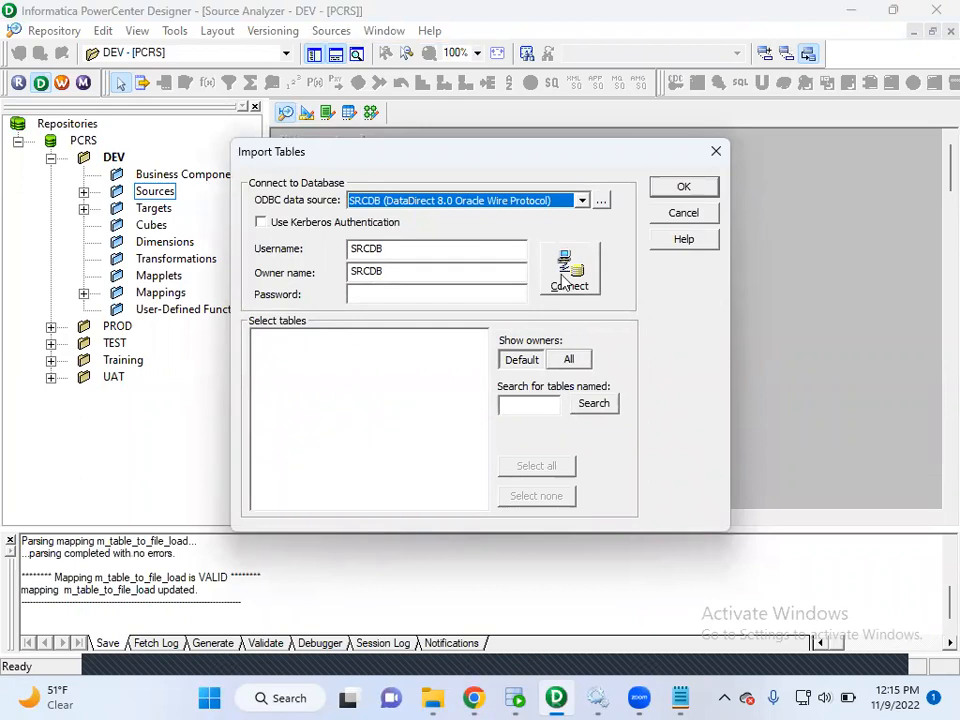
pyautogui.click(509, 291)
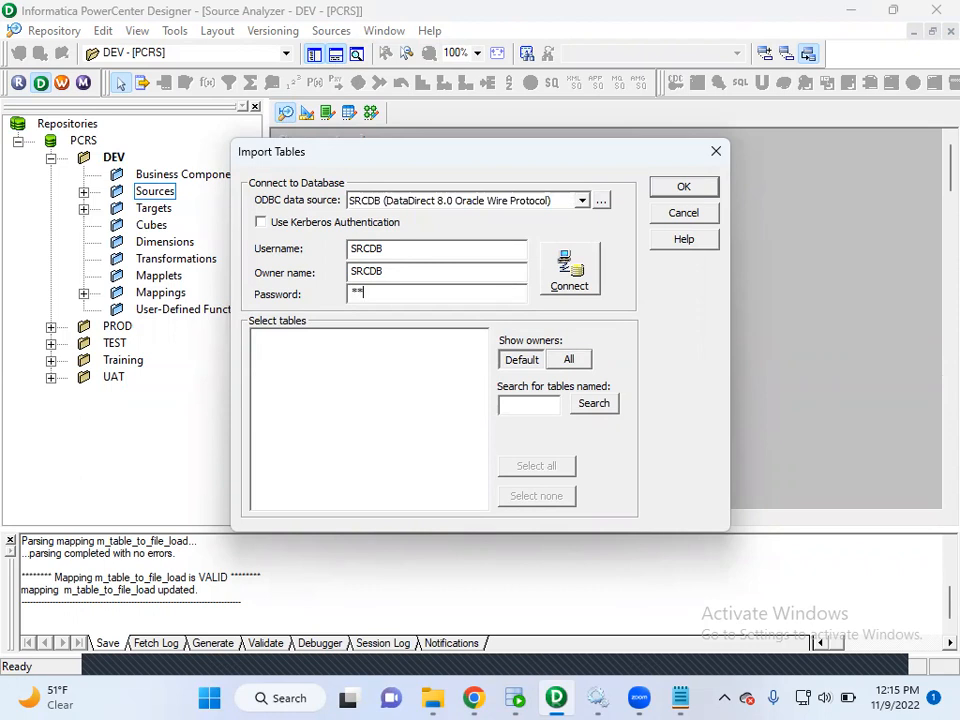
pyautogui.write('******')
pyautogui.press('BackSpace')
pyautogui.press('BackSpace')
pyautogui.press('BackSpace')
pyautogui.press('BackSpace')
pyautogui.press('BackSpace')
pyautogui.press('BackSpace')
pyautogui.write('******')
pyautogui.press('Return')
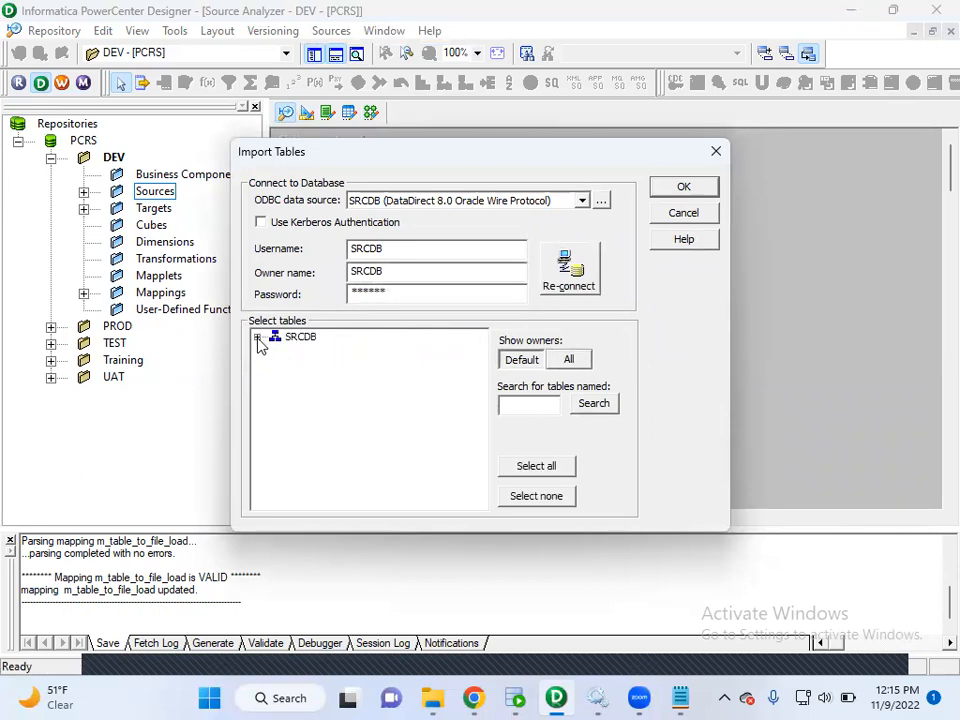
# Select the EMPSRC table under SRCDB's tables, close the import dialog and check the EMPSRC definition.
pyautogui.click(257, 338)
pyautogui.click(276, 352)
pyautogui.click(336, 411)
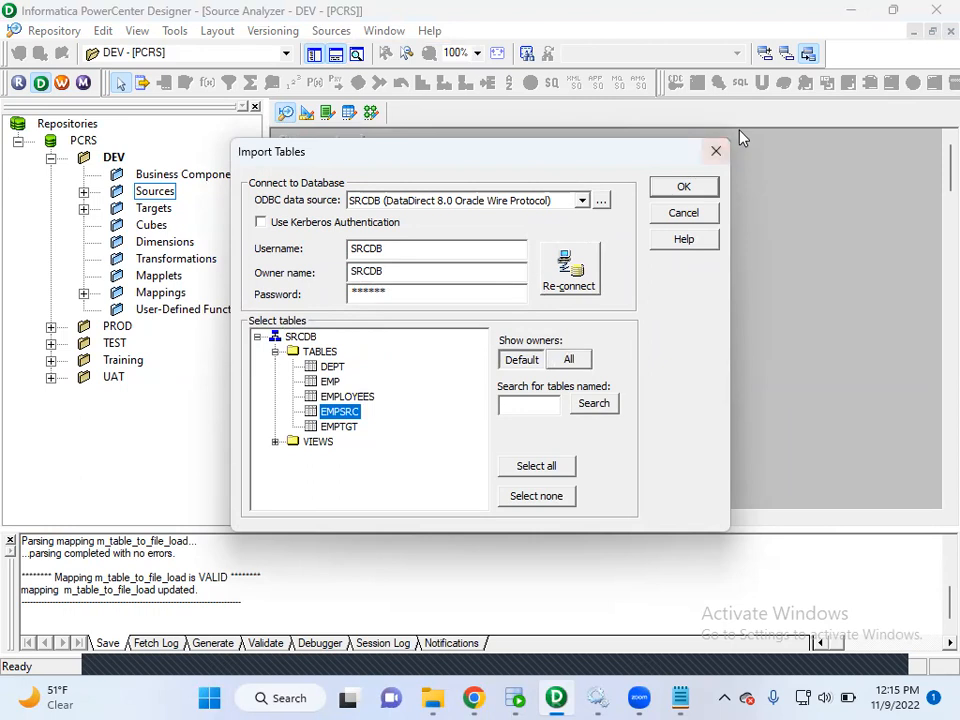
pyautogui.click(683, 186)
pyautogui.moveTo(310, 179)
pyautogui.mouseDown()
pyautogui.moveTo(362, 282)
pyautogui.moveTo(561, 364)
pyautogui.mouseUp()
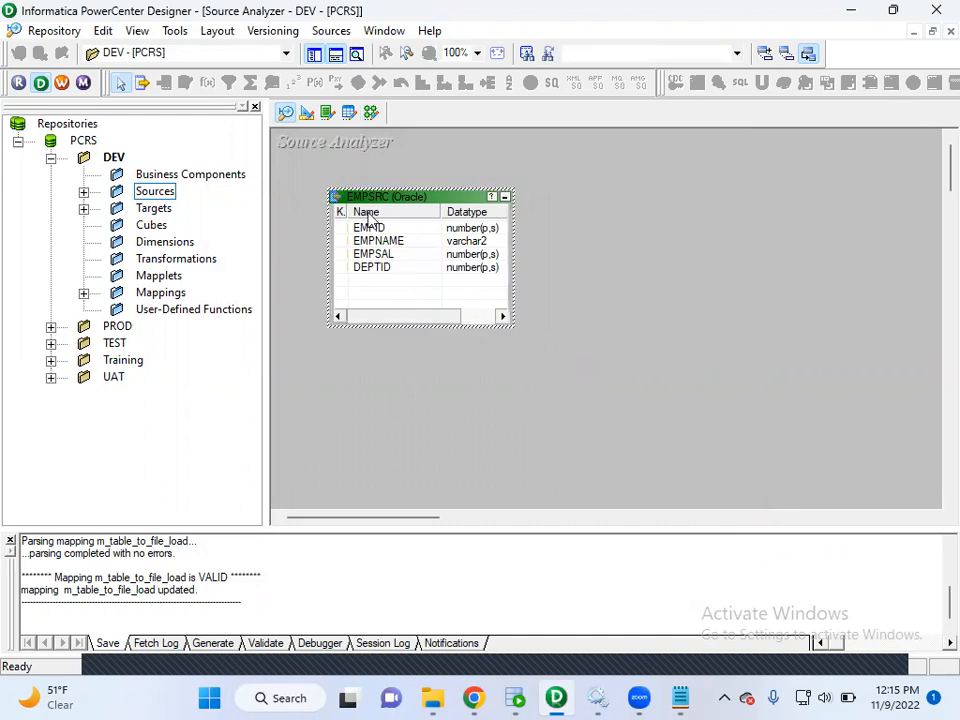
# In the Target Designer, open the target import from a database and connect to STGDB with the database password.
pyautogui.click(306, 113)
pyautogui.moveTo(327, 163)
pyautogui.mouseDown()
pyautogui.moveTo(340, 214)
pyautogui.moveTo(590, 363)
pyautogui.mouseUp()
pyautogui.click(293, 159)
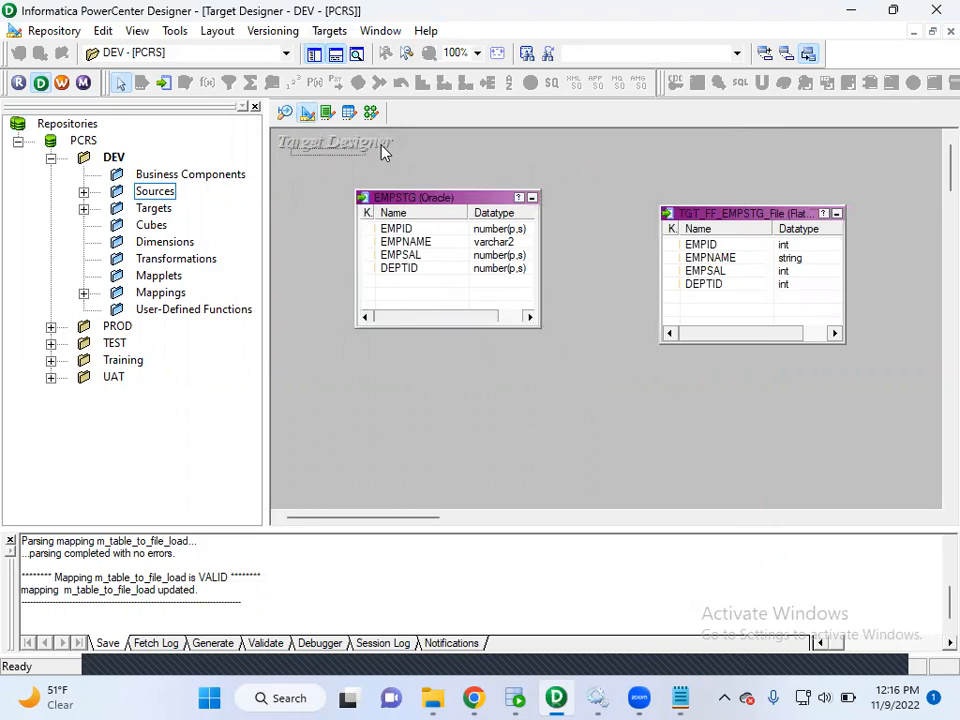
pyautogui.click(329, 30)
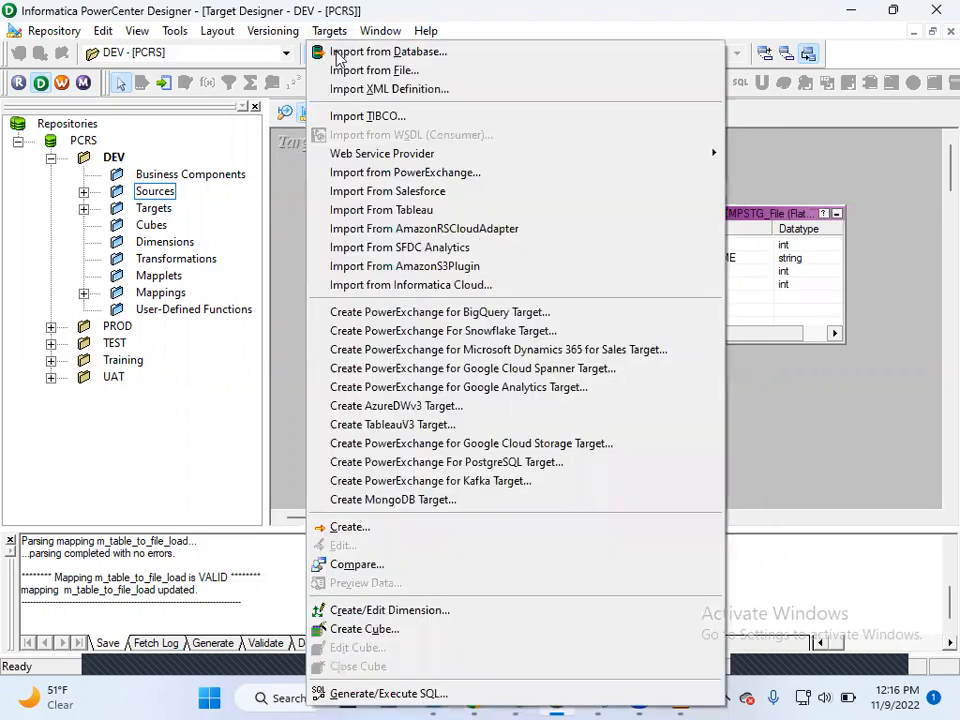
pyautogui.click(345, 51)
pyautogui.click(433, 296)
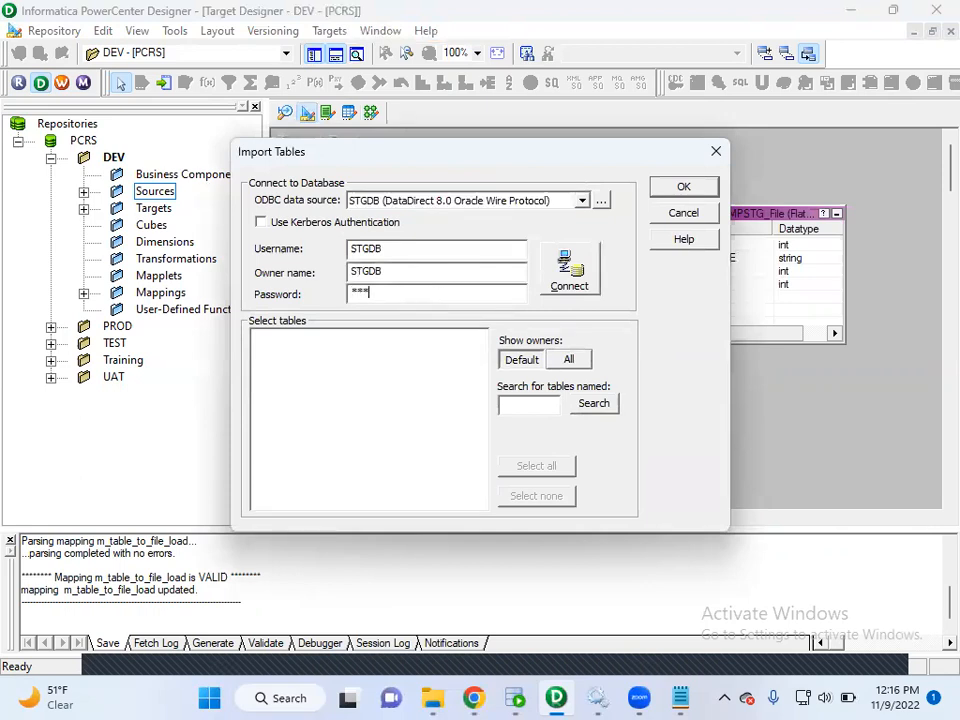
pyautogui.press('Return')
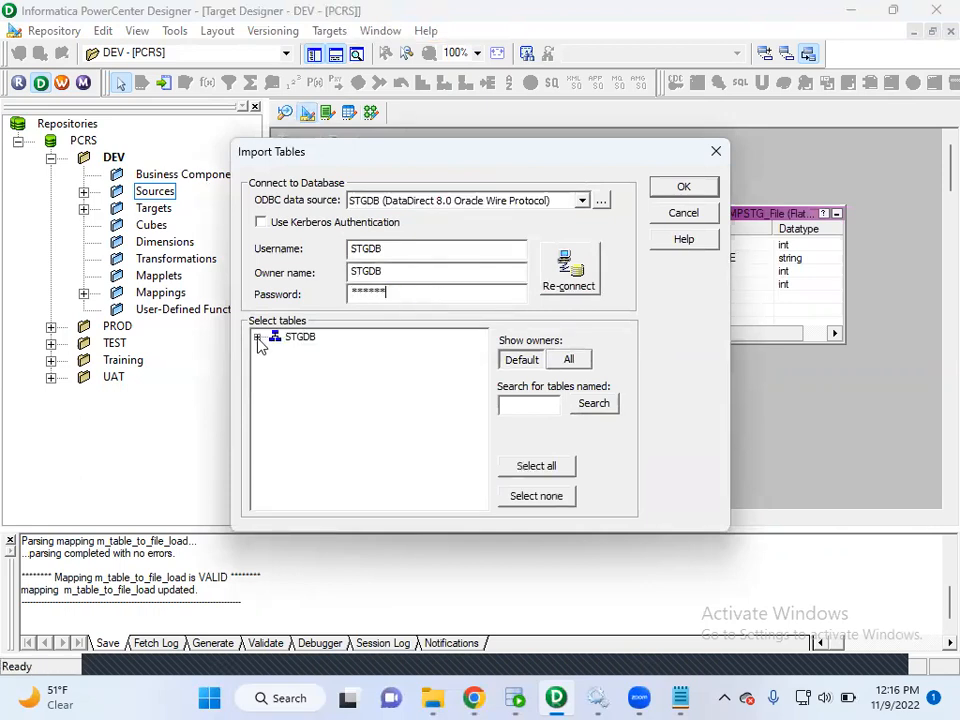
# Select the EMPSTG table under STGDB's tables, close the import dialog and check the EMPSTG target definition.
pyautogui.click(258, 338)
pyautogui.click(275, 352)
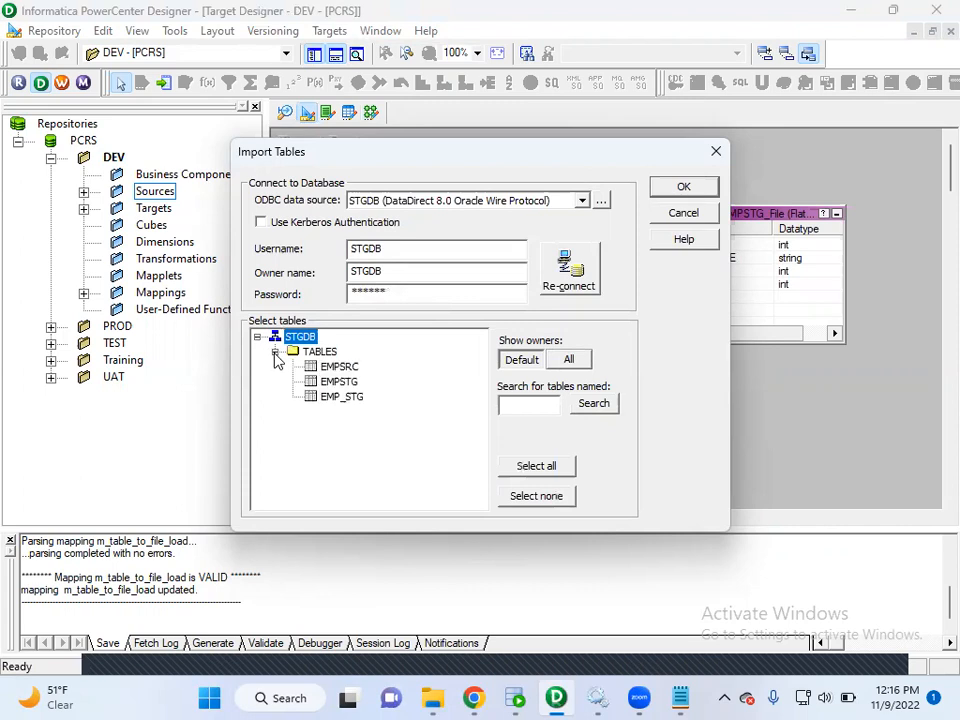
pyautogui.click(339, 382)
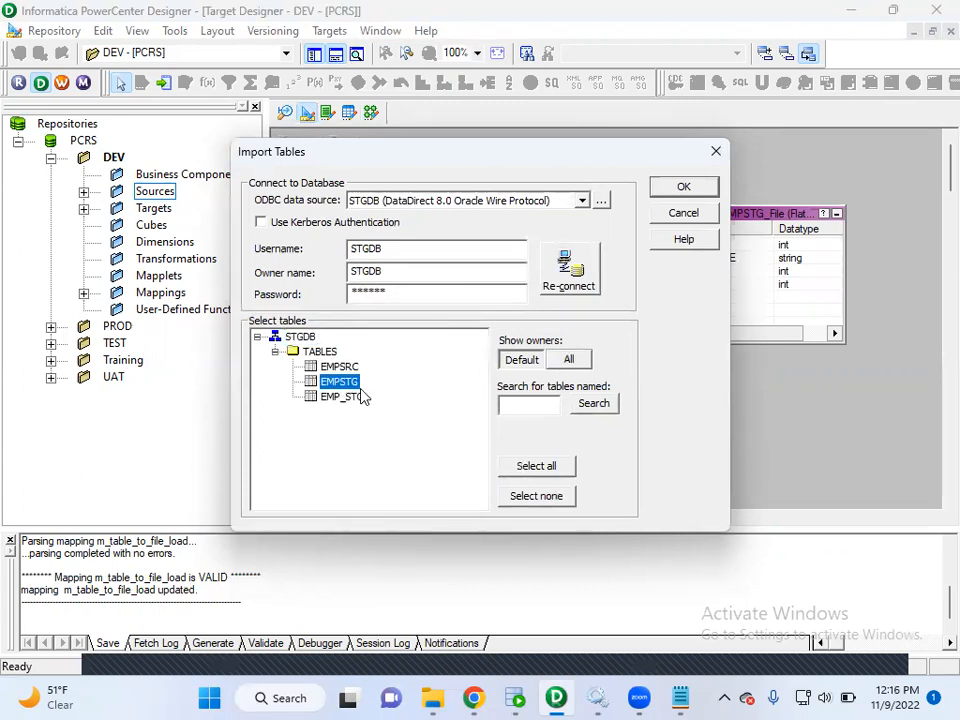
pyautogui.click(680, 188)
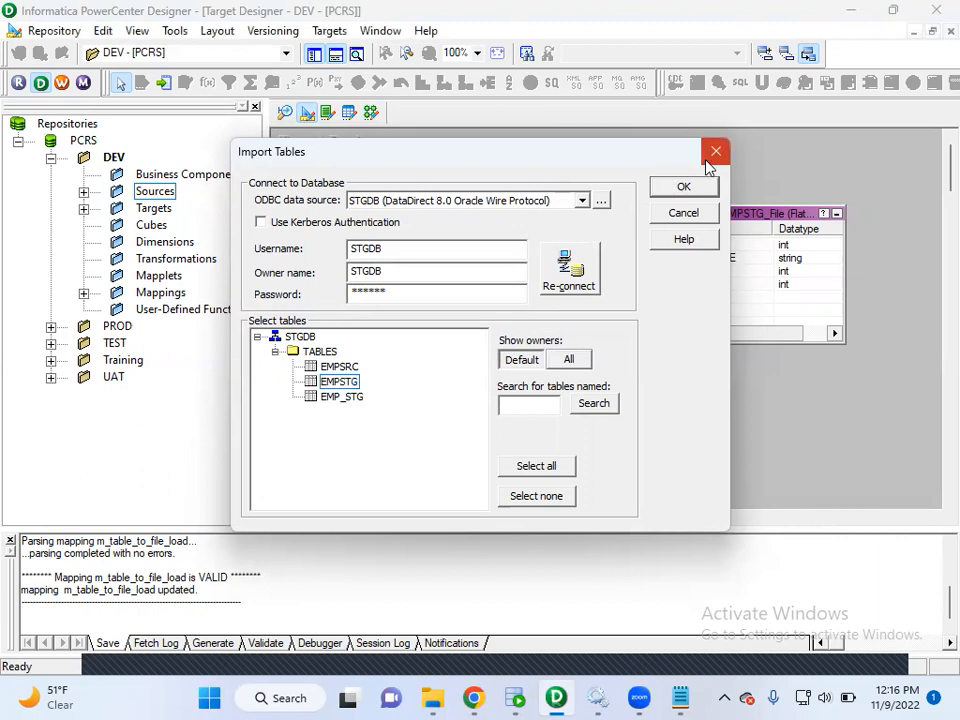
pyautogui.moveTo(332, 181); pyautogui.dragTo(581, 379)
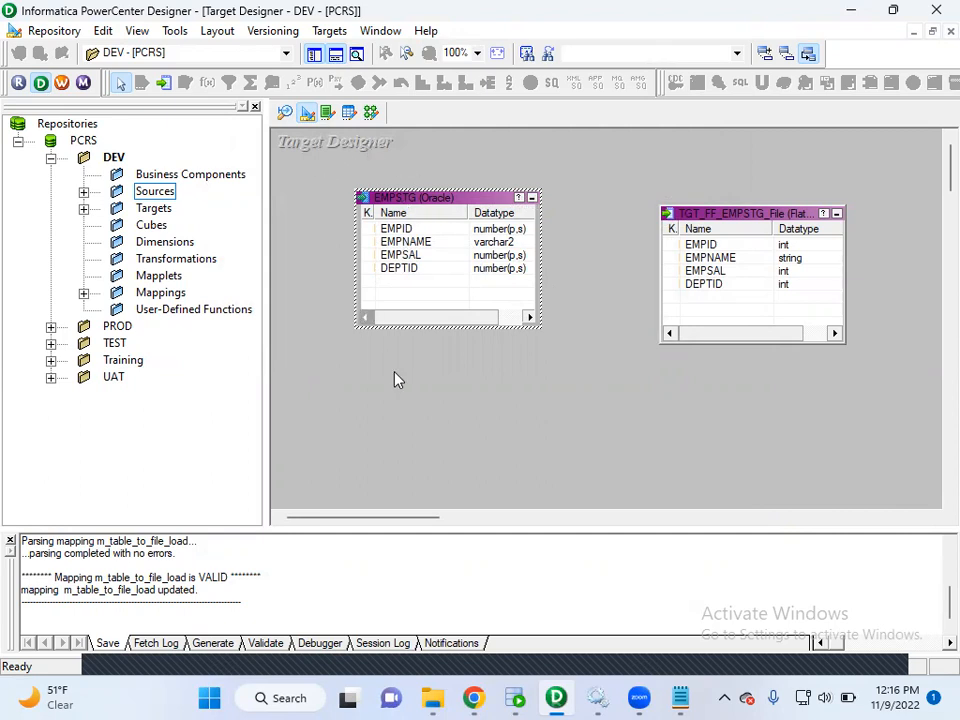
# Switch to the Informatica class notes in Notepad, highlight the import prerequisite and review the three steps.
pyautogui.moveTo(680, 697)
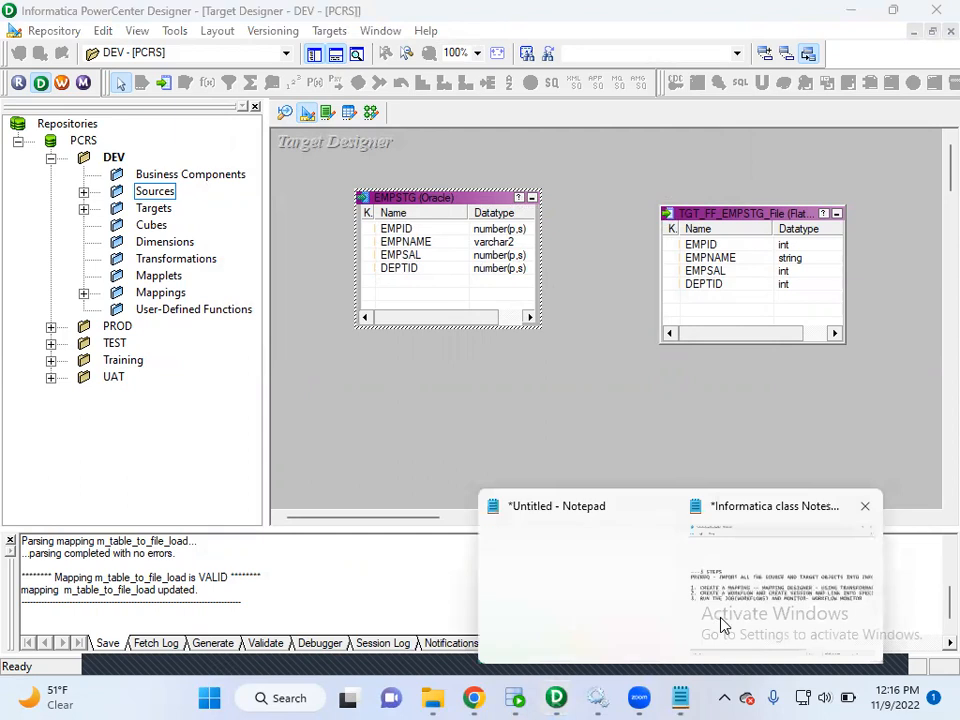
pyautogui.click(720, 626)
pyautogui.moveTo(158, 271); pyautogui.dragTo(521, 305)
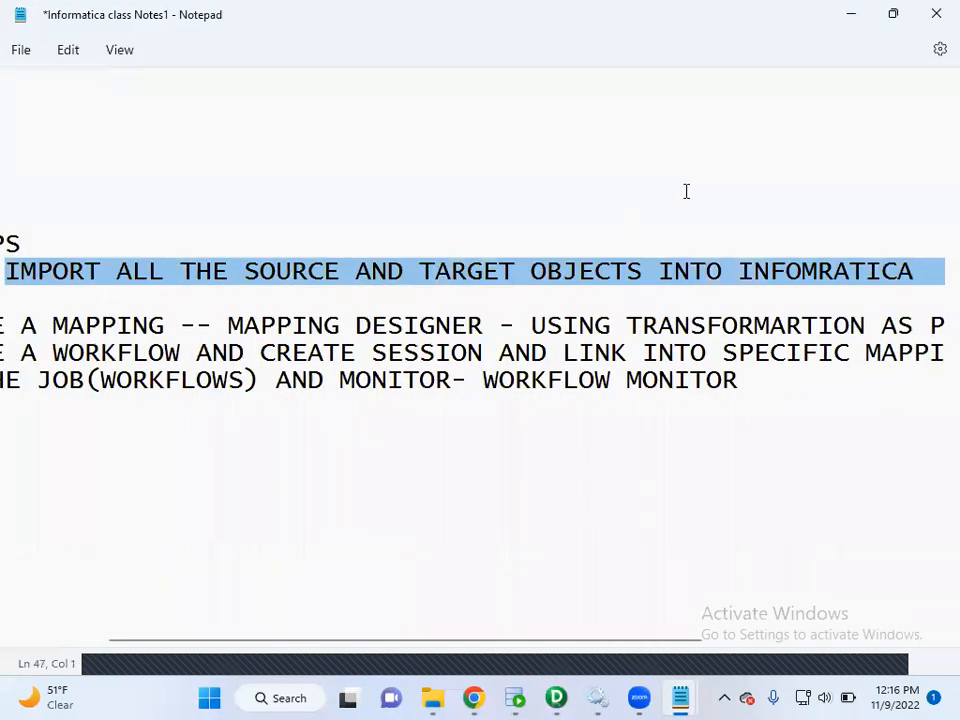
pyautogui.click(852, 16)
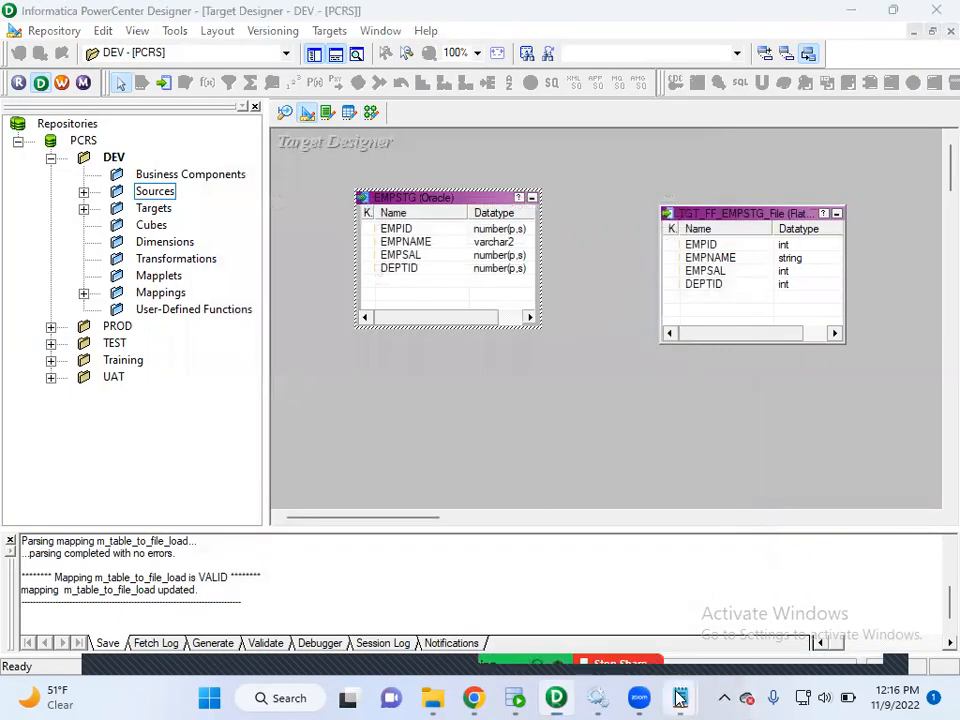
pyautogui.moveTo(680, 698)
pyautogui.click(733, 618)
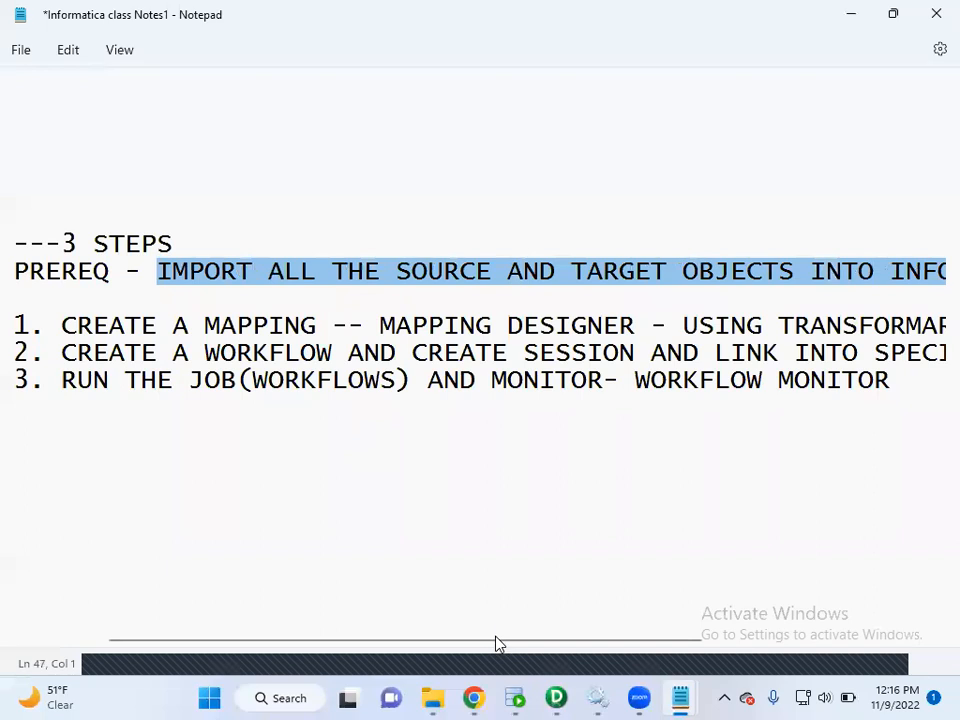
pyautogui.moveTo(223, 643); pyautogui.dragTo(119, 637)
# In PowerCenter Designer's Mapping Designer, create a new mapping named m_Sorter_Transformation.
pyautogui.click(557, 697)
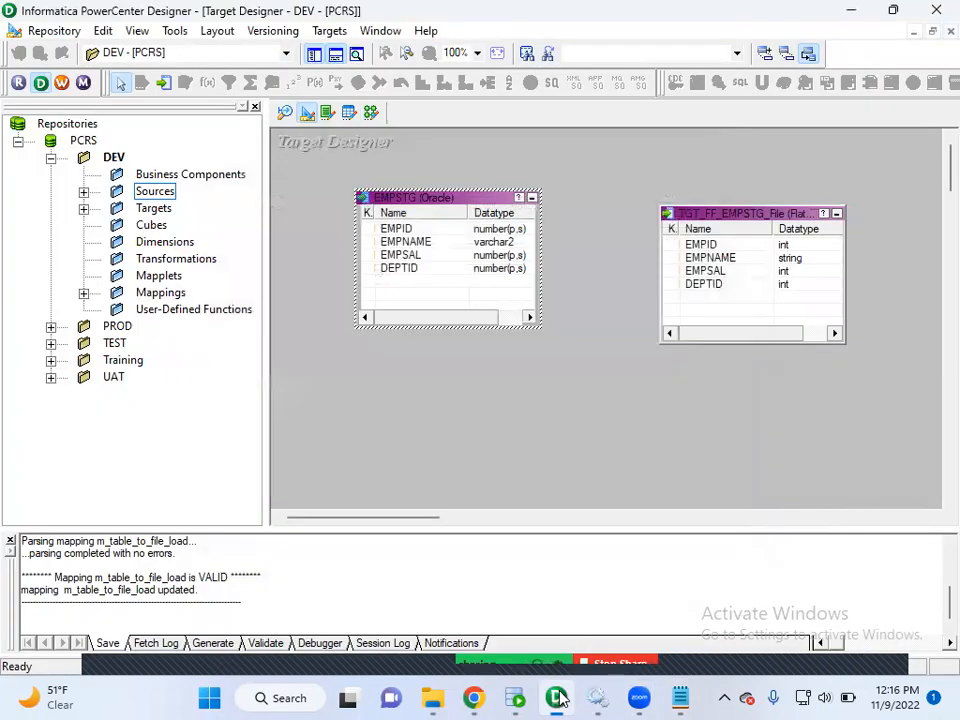
pyautogui.click(371, 112)
pyautogui.click(336, 30)
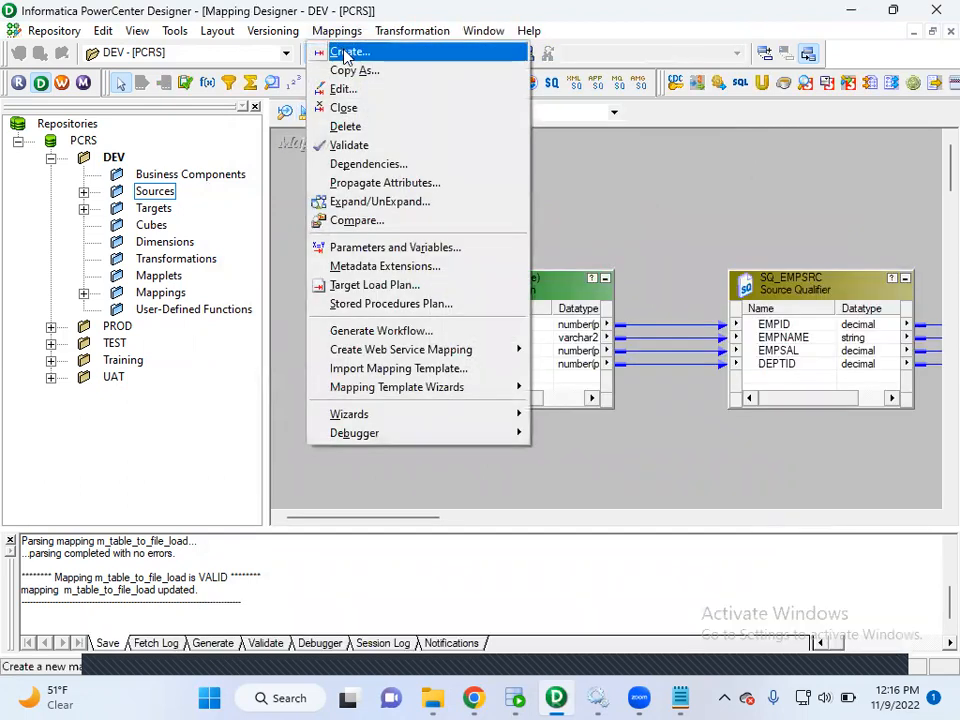
pyautogui.click(345, 54)
pyautogui.write('m_Sorter_Transformation')
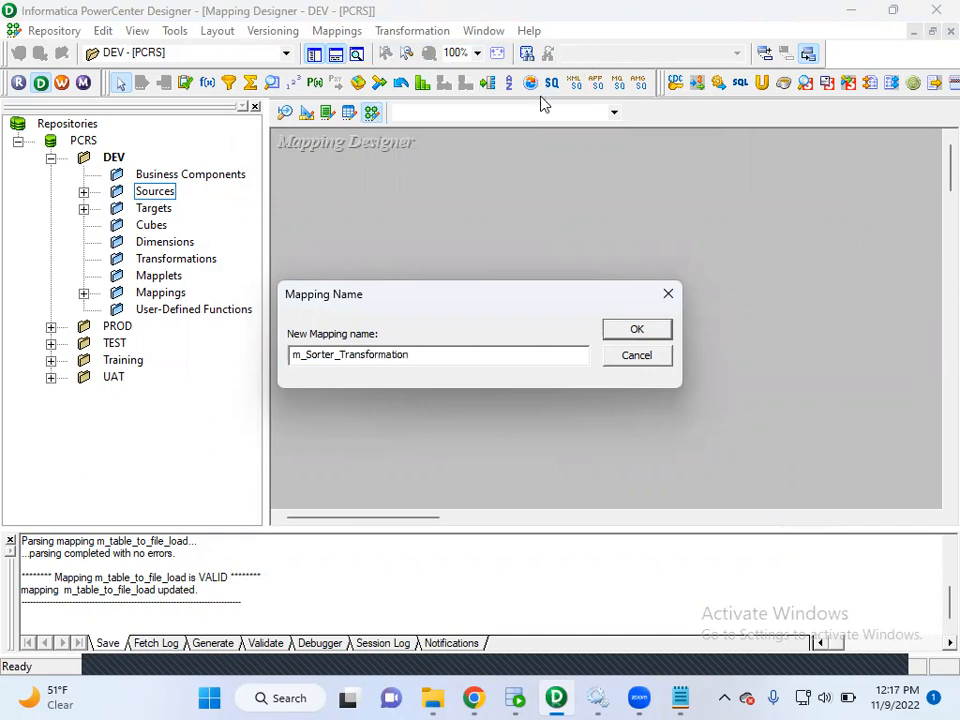
pyautogui.click(647, 333)
# Add the EMPSRC source from SRCDB and the EMPSTG target to the m_Sorter_Transformation mapping.
pyautogui.click(84, 193)
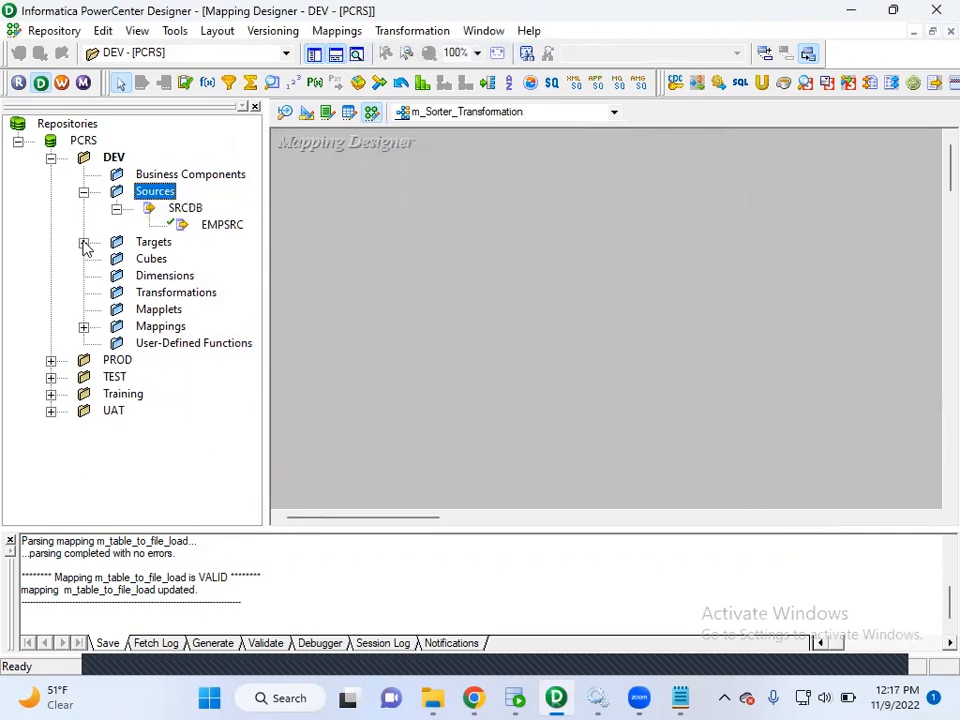
pyautogui.click(84, 242)
pyautogui.moveTo(235, 230); pyautogui.dragTo(380, 235)
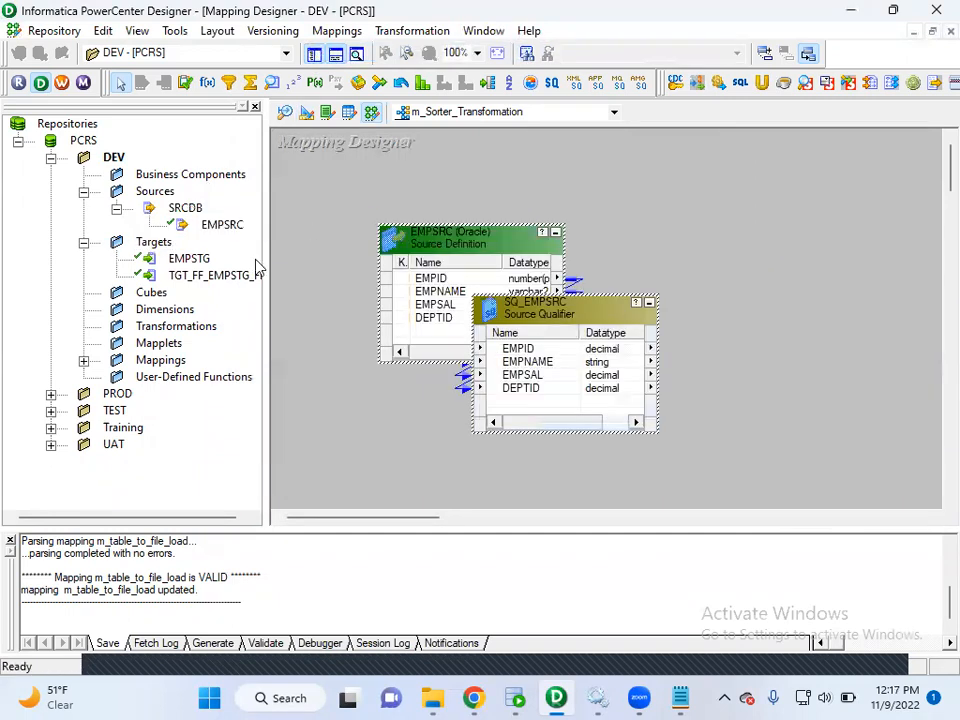
pyautogui.moveTo(189, 258); pyautogui.dragTo(849, 296)
# Hide the output and navigator windows and move the EMPSTG target farther away from the SQ_EMPSRC source qualifier.
pyautogui.click(333, 55)
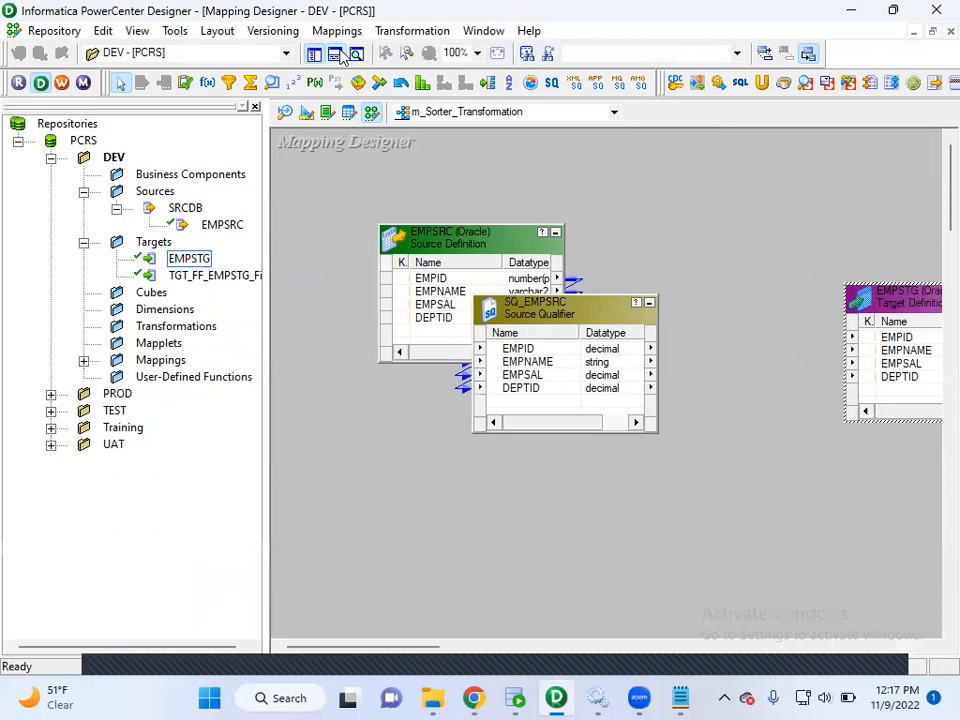
pyautogui.click(313, 53)
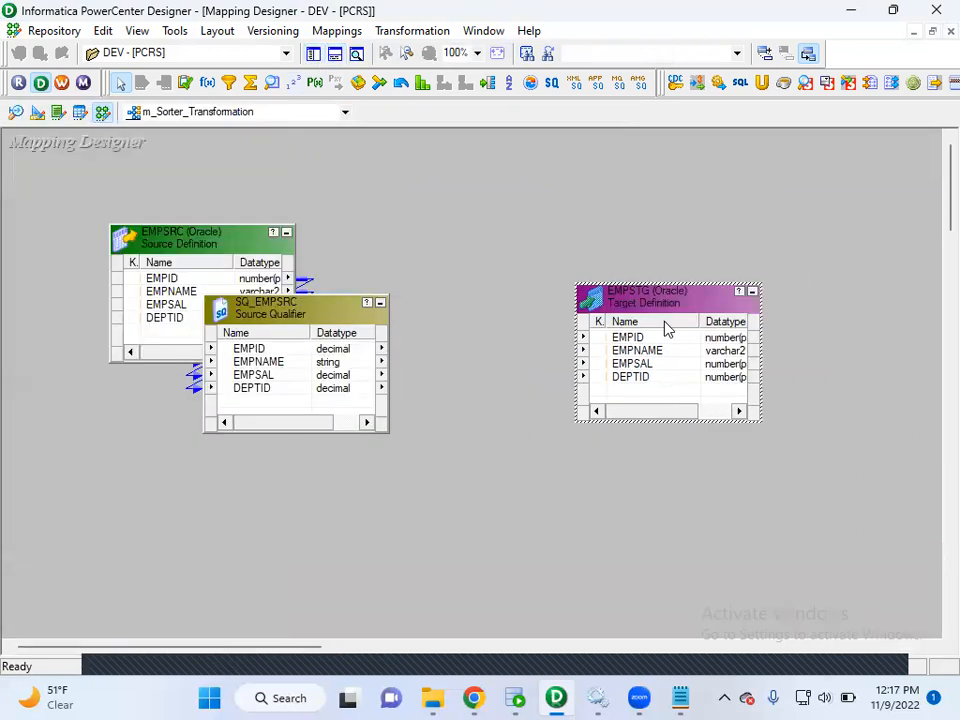
pyautogui.moveTo(672, 307); pyautogui.dragTo(758, 312)
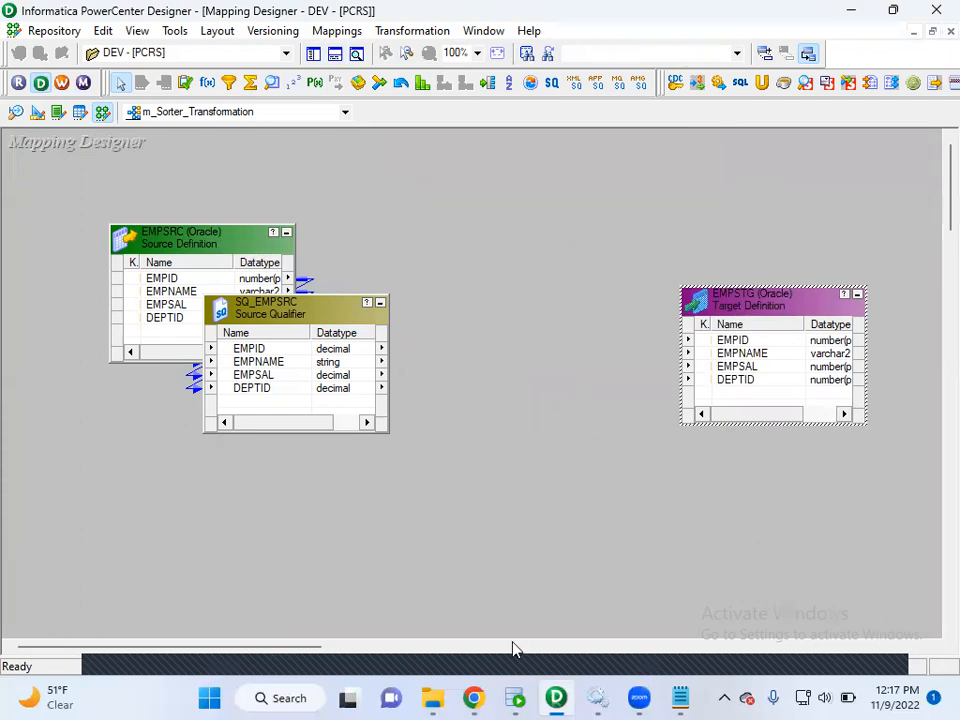
# Switch to Oracle SQL Developer and place the cursor after SORT THE DATA in the SRCDB worksheet's requirement.
pyautogui.moveTo(684, 698)
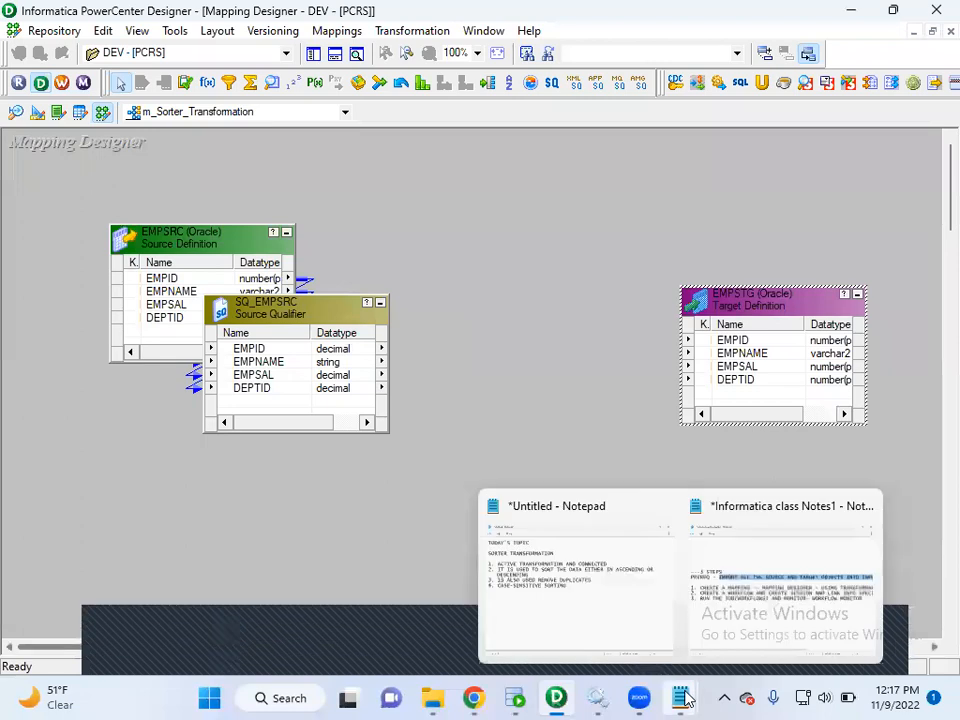
pyautogui.click(514, 697)
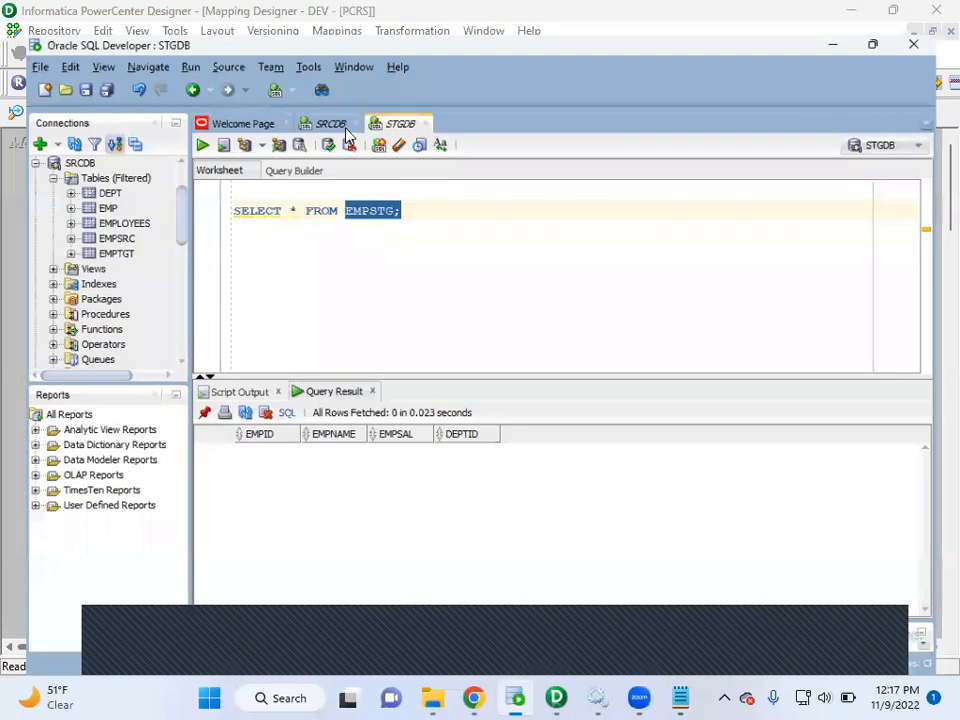
pyautogui.click(318, 94)
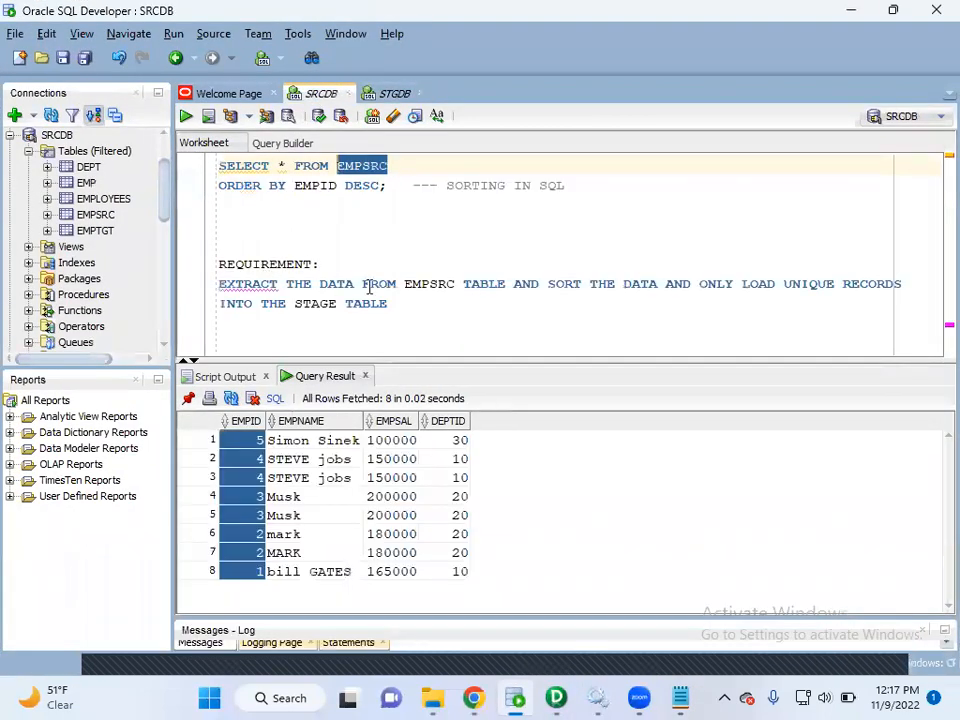
pyautogui.click(512, 285)
pyautogui.click(657, 285)
pyautogui.write('based ')
pyautogui.write('on empid')
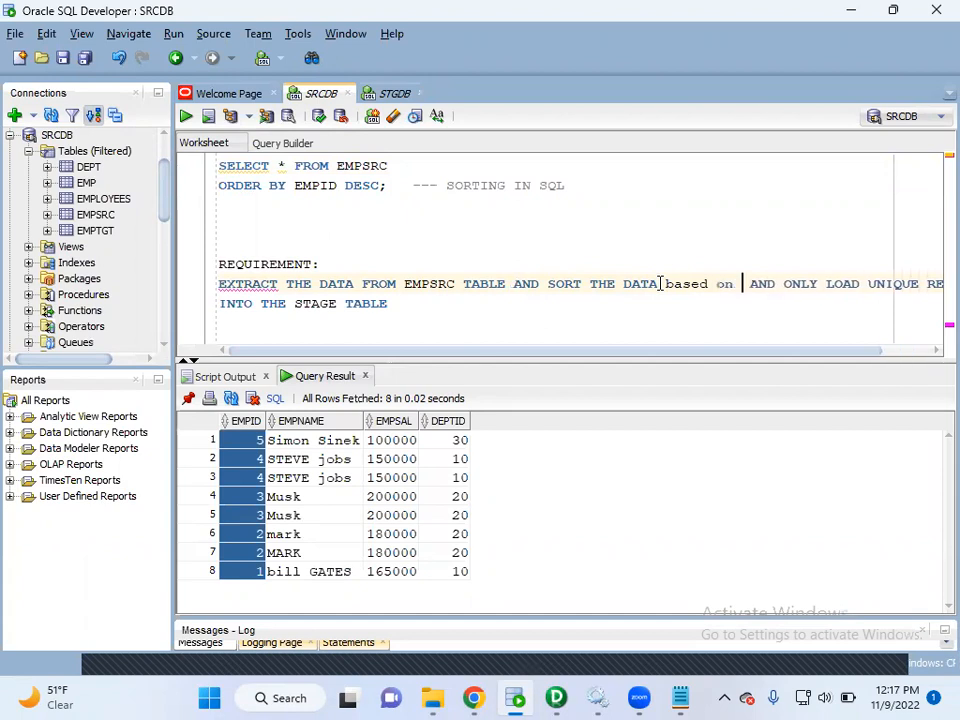
pyautogui.press('BackSpace')
pyautogui.press('BackSpace')
pyautogui.press('BackSpace')
pyautogui.press('BackSpace')
pyautogui.press('BackSpace')
pyautogui.press('BackSpace')
pyautogui.press('BackSpace')
pyautogui.press('BackSpace')
pyautogui.press('BackSpace')
pyautogui.press('BackSpace')
pyautogui.press('BackSpace')
pyautogui.press('BackSpace')
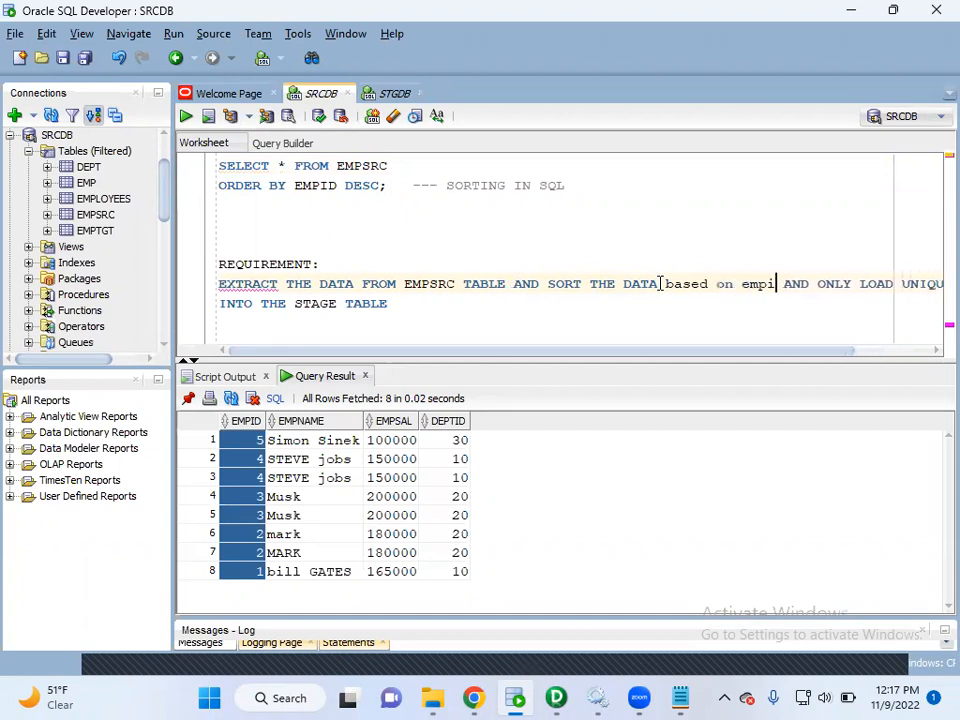
pyautogui.press('BackSpace')
pyautogui.press('BackSpace')
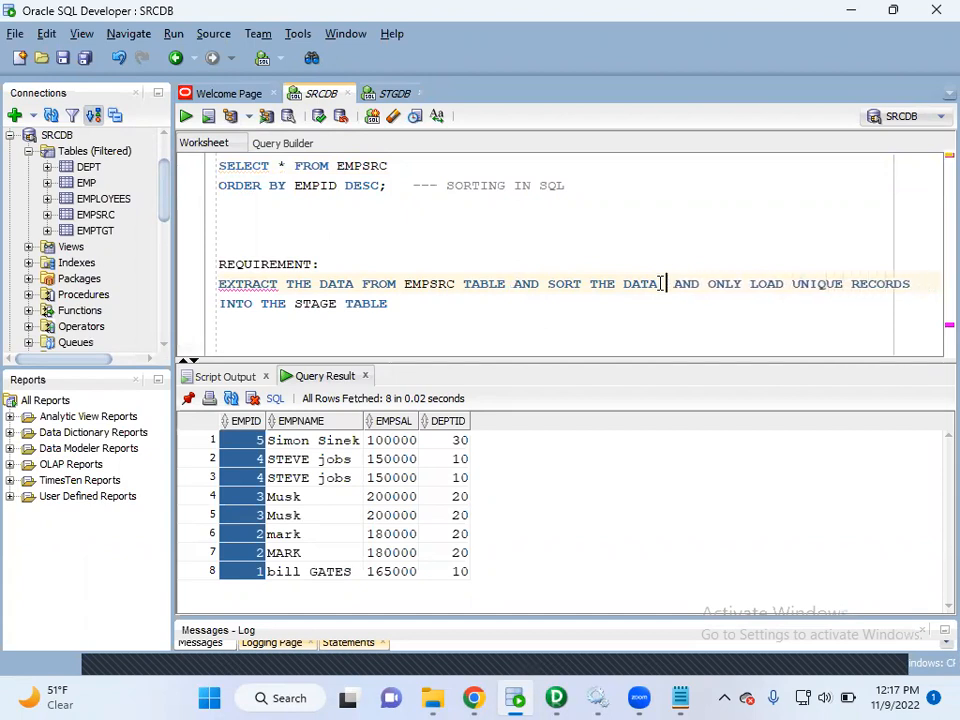
# Insert "BASED EMPID" after SORT THE DATA in the requirement text.
pyautogui.write('BASED EMPID')
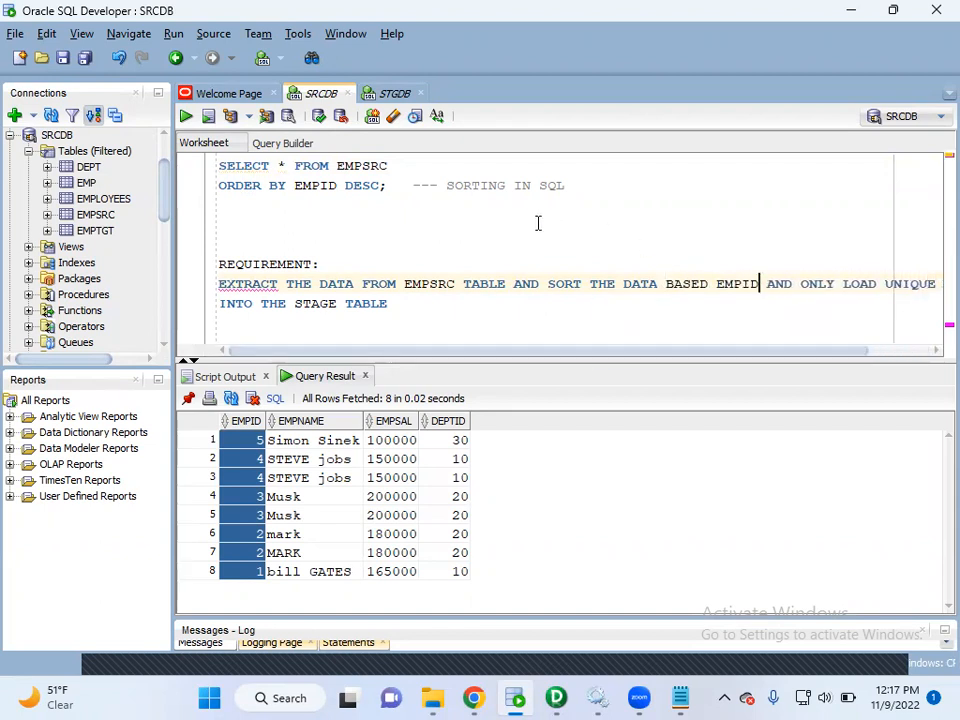
# Run only SELECT * FROM EMPSRC without the ORDER BY clause and examine the result for repeated employee rows.
pyautogui.moveTo(394, 165); pyautogui.dragTo(212, 167)
pyautogui.click(186, 116)
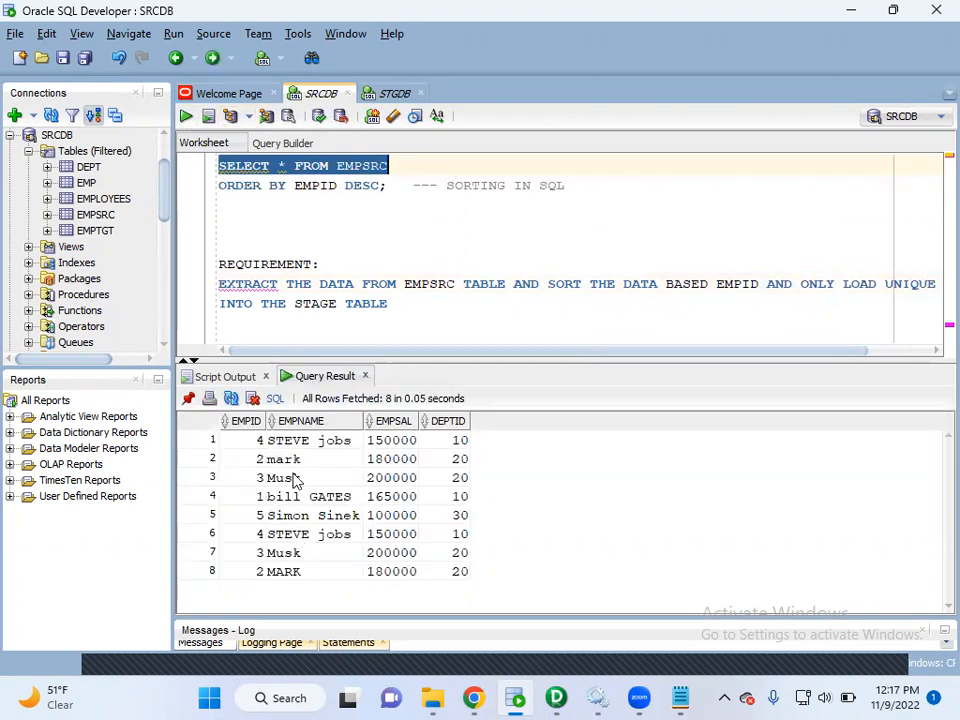
pyautogui.click(276, 536)
pyautogui.click(268, 440)
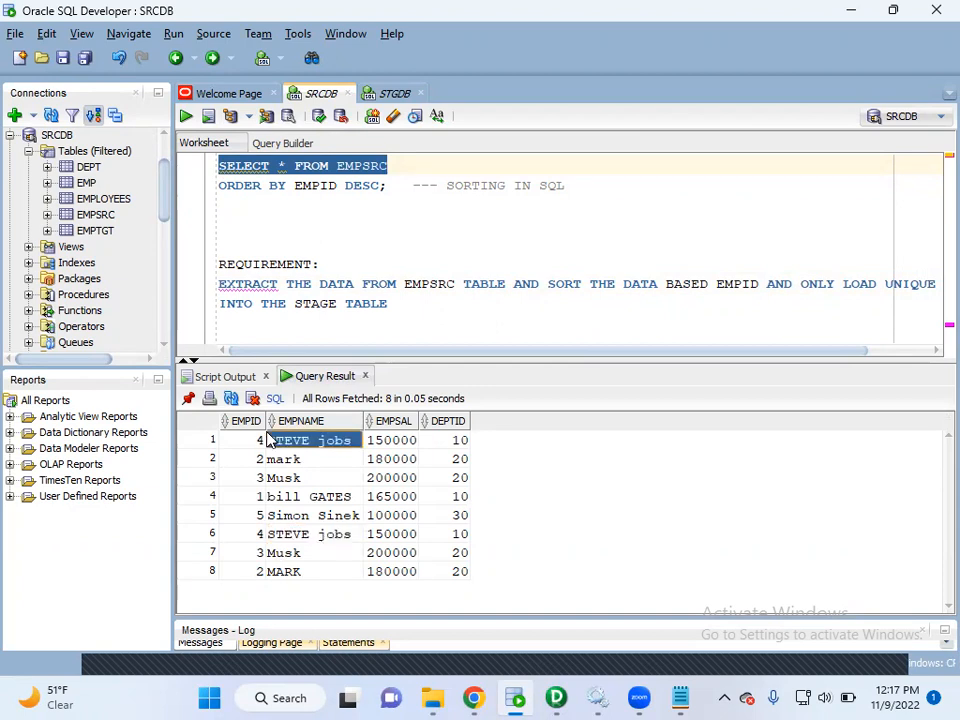
pyautogui.click(279, 460)
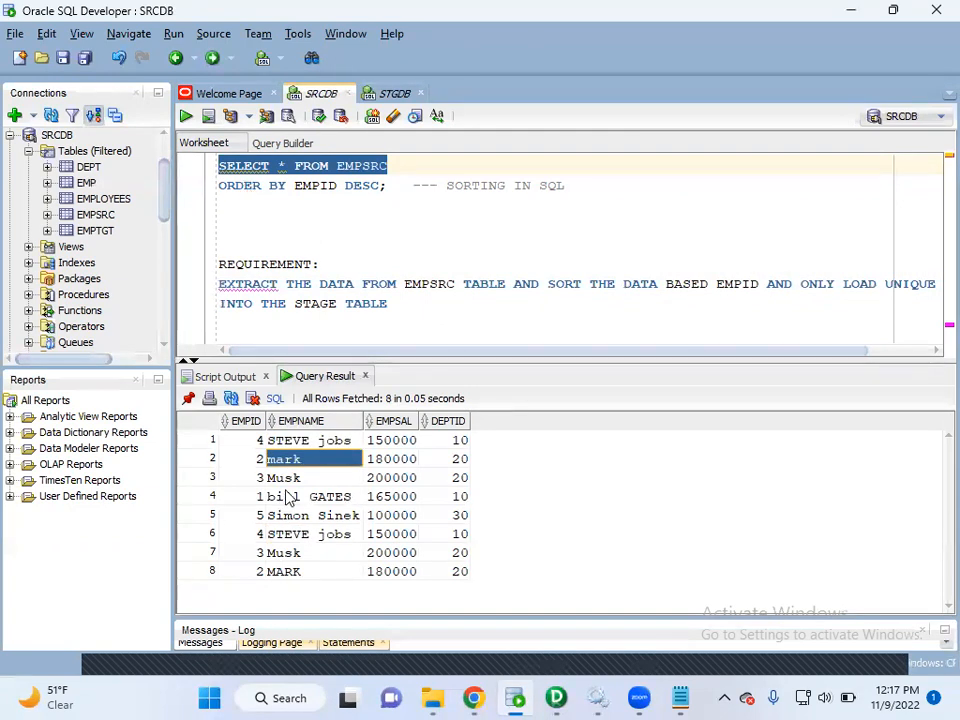
pyautogui.click(285, 574)
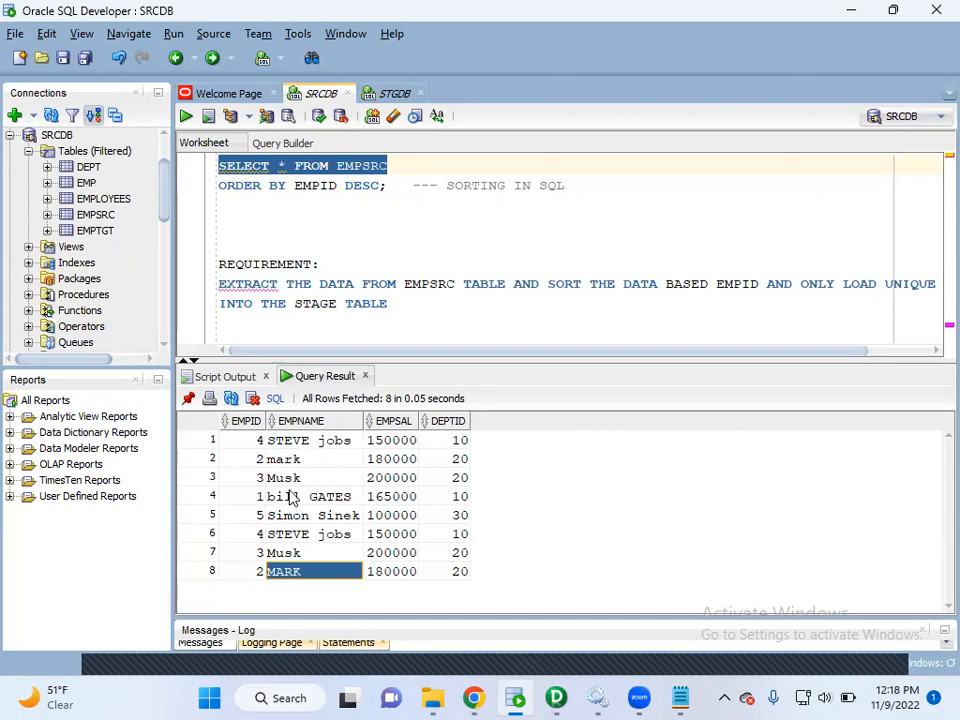
pyautogui.click(276, 482)
pyautogui.click(292, 550)
pyautogui.click(295, 538)
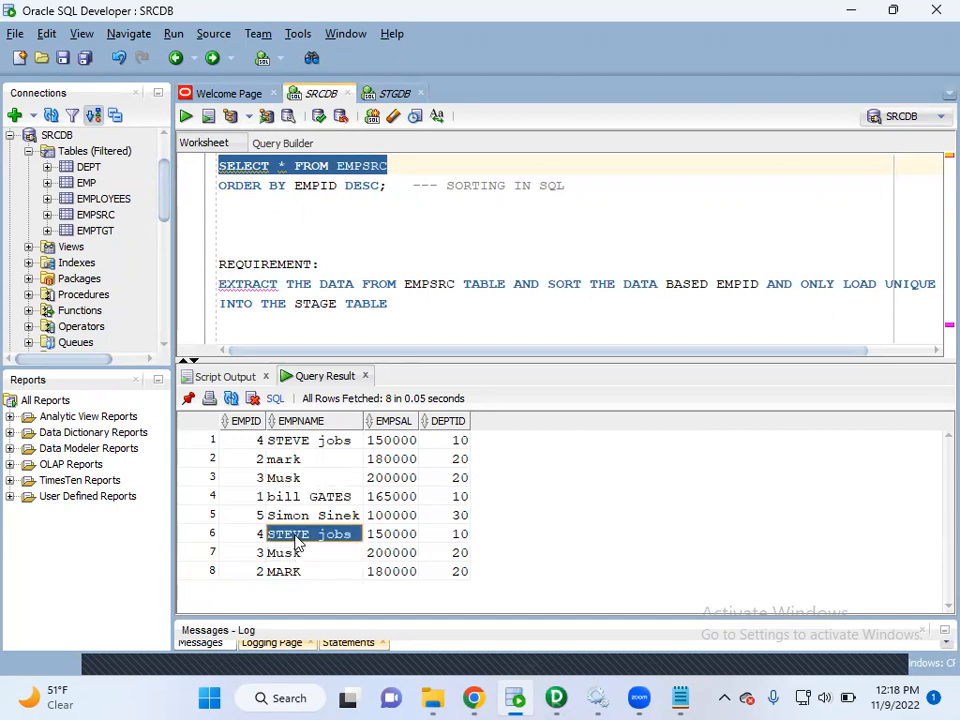
pyautogui.click(280, 516)
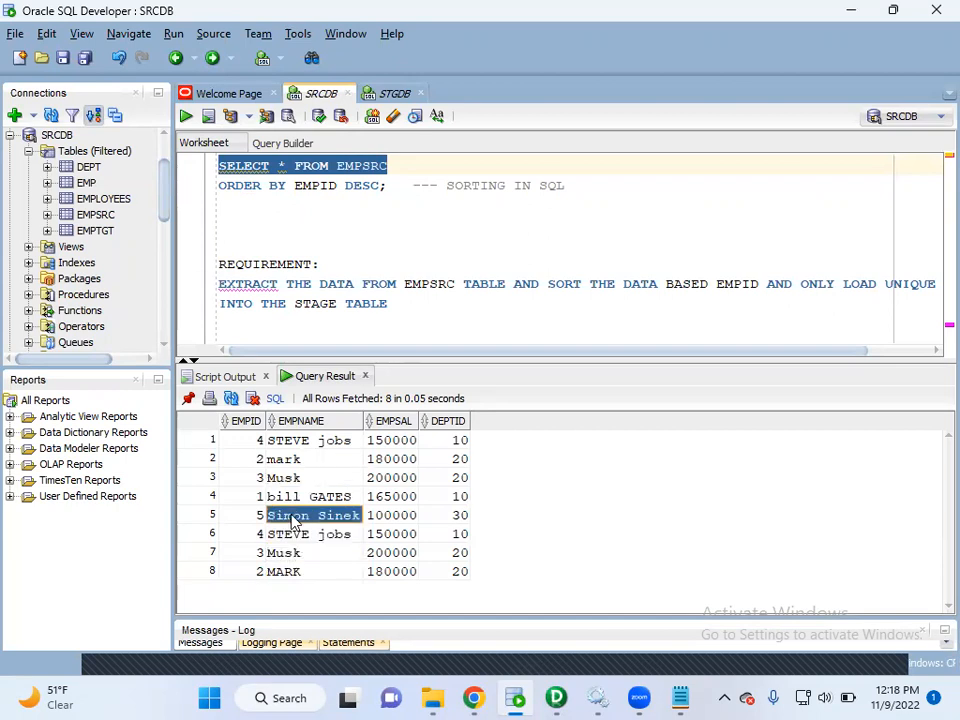
pyautogui.click(213, 515)
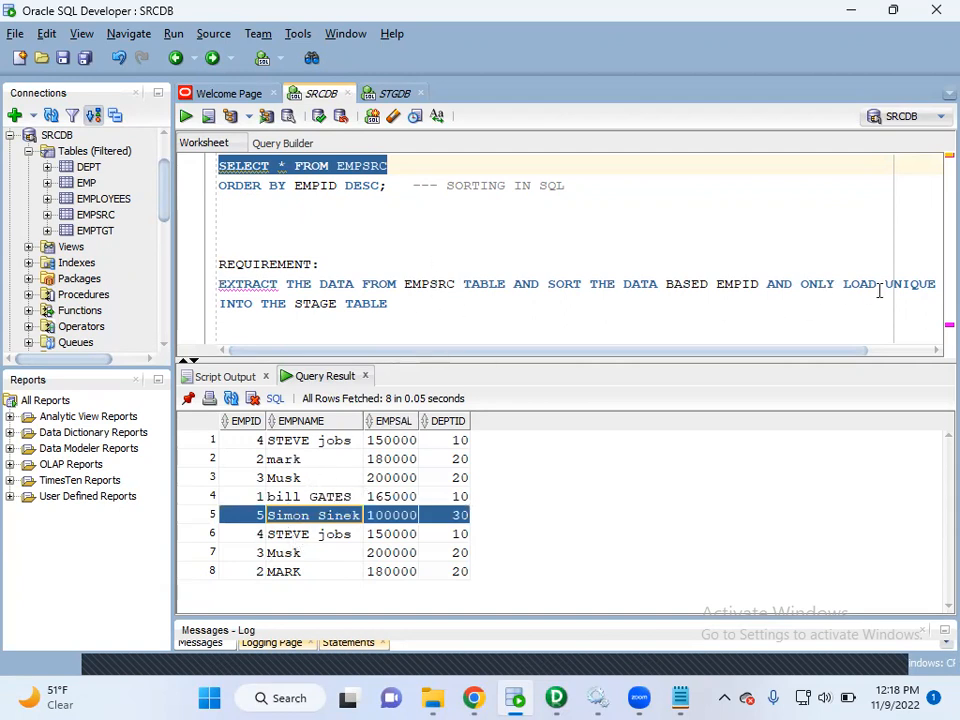
# Review the closing part of the requirement about loading the data into the STAGE TABLE.
pyautogui.click(396, 304)
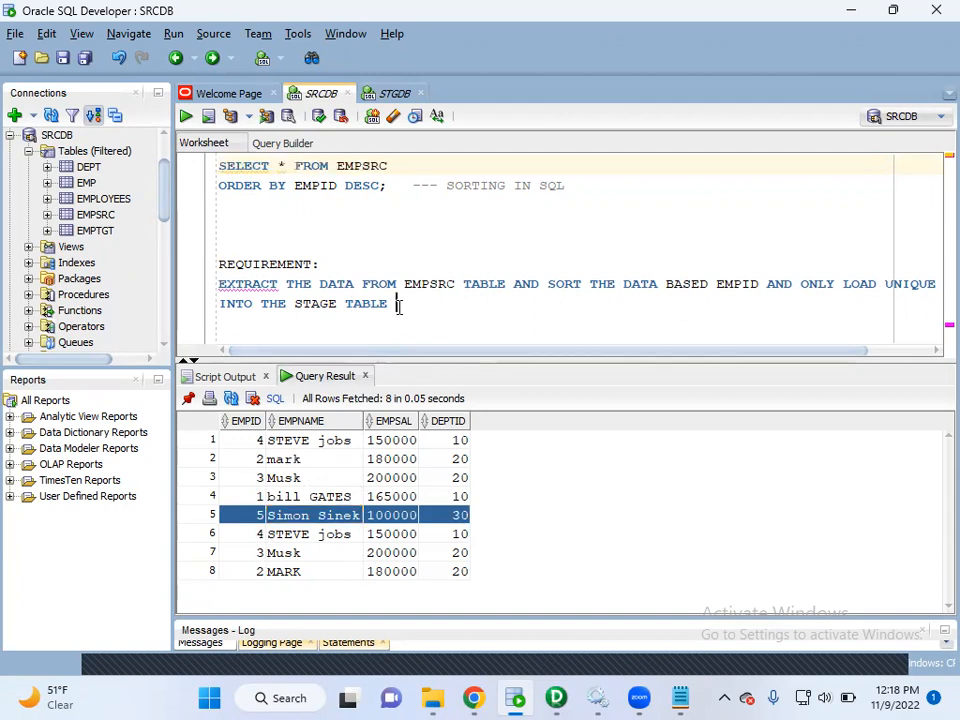
pyautogui.moveTo(396, 304); pyautogui.dragTo(287, 310)
pyautogui.click(358, 243)
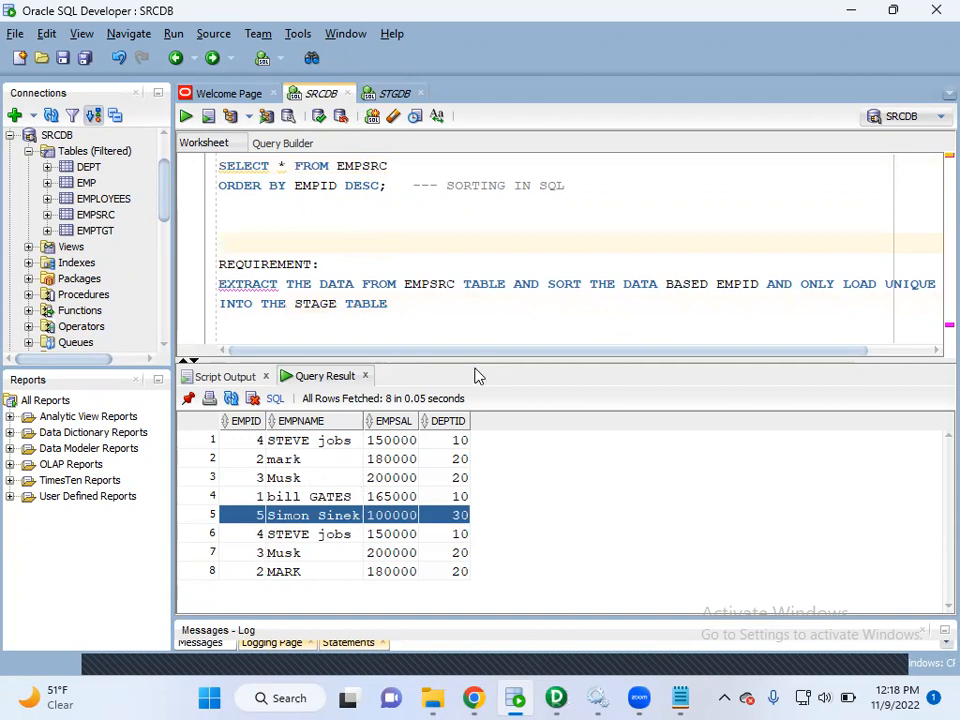
# Switch to Informatica PowerCenter Designer and create a Sorter transformation named SRT_EMPID in the mapping.
pyautogui.hotkey('alt', 'Tab')
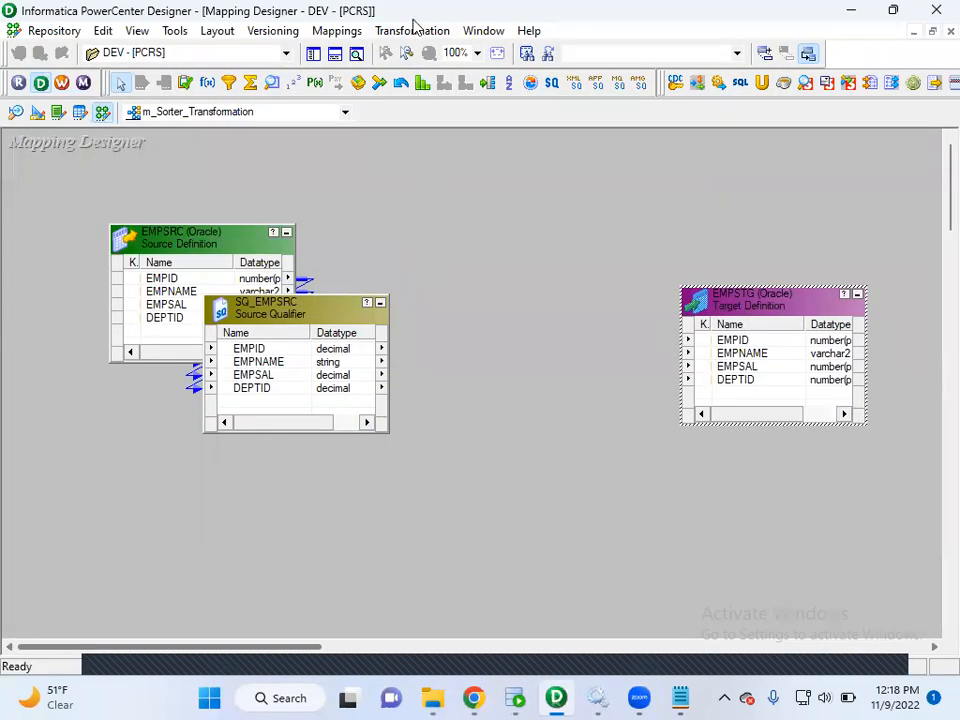
pyautogui.click(410, 34)
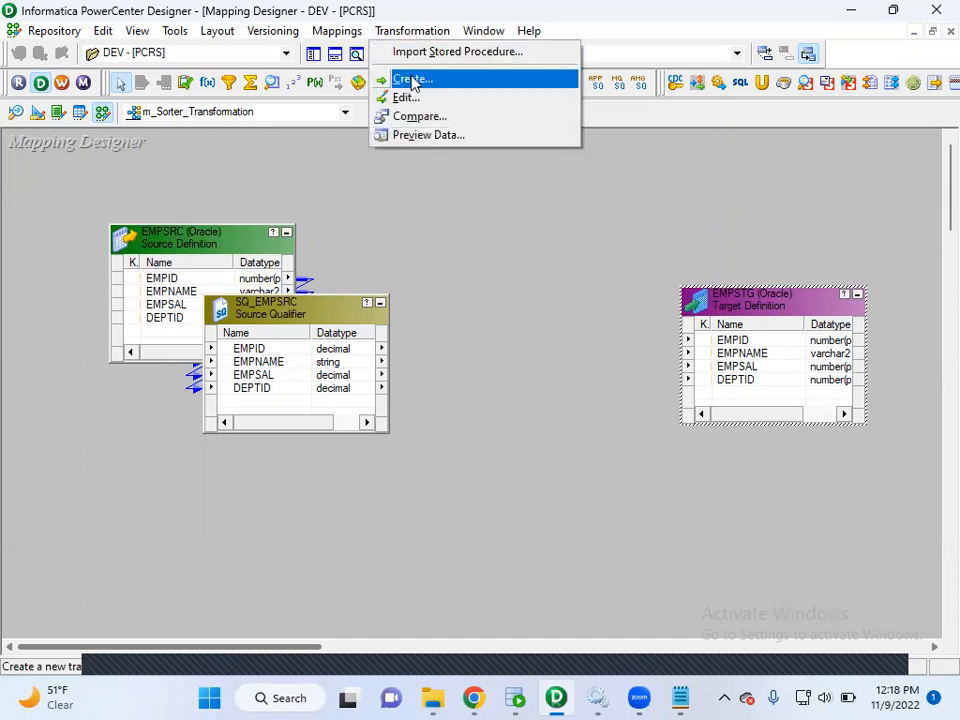
pyautogui.click(408, 79)
pyautogui.click(437, 369)
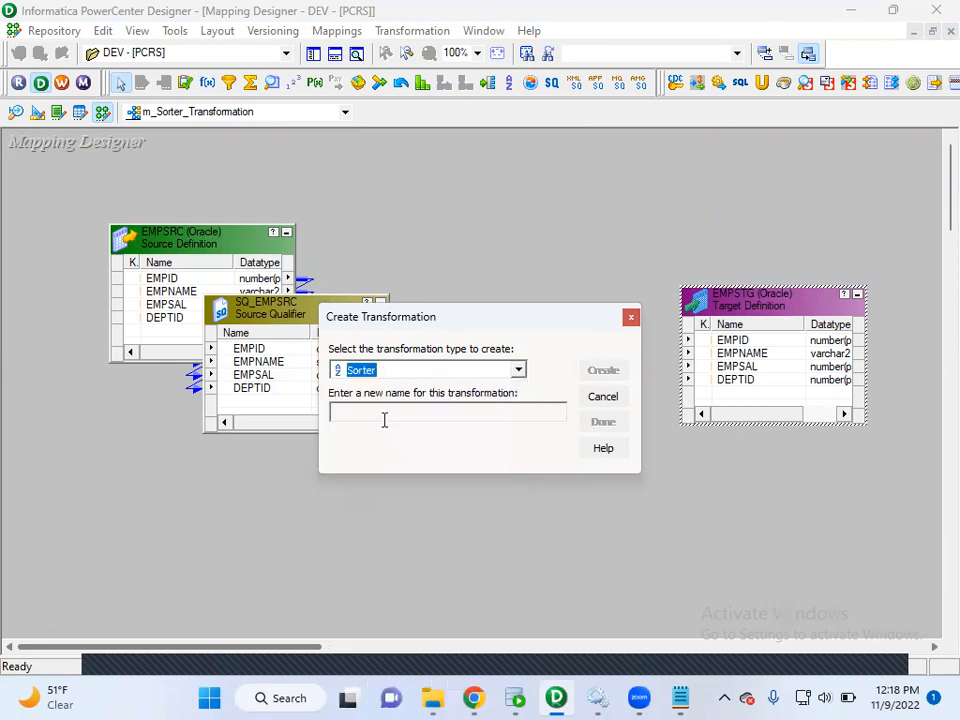
pyautogui.click(384, 414)
pyautogui.write('SR')
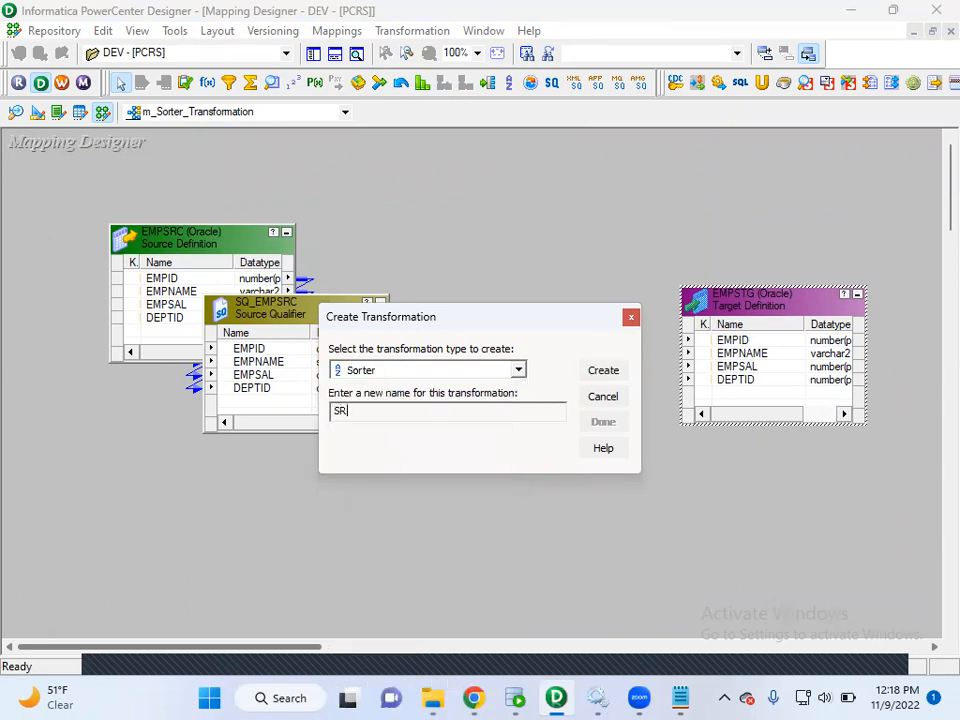
pyautogui.write('T_')
pyautogui.click(600, 373)
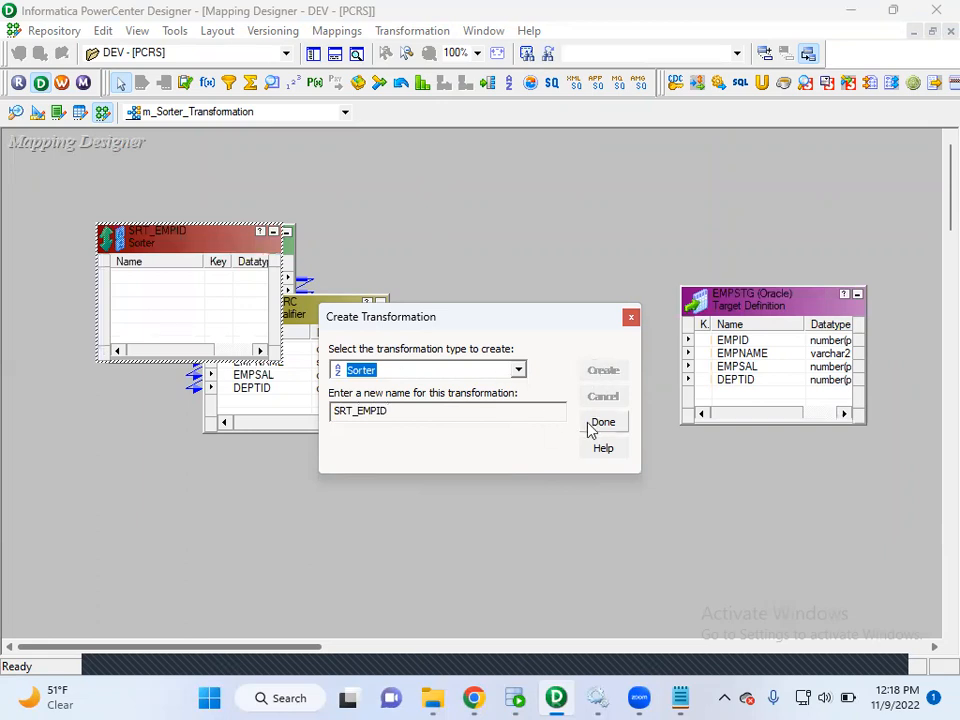
pyautogui.click(600, 424)
# Place the SRT_EMPID sorter between SQ_EMPSRC and EMPSTG, link all SQ_EMPSRC ports into it, and move EMPSTG farther away.
pyautogui.moveTo(187, 228); pyautogui.dragTo(545, 254)
pyautogui.click(284, 348)
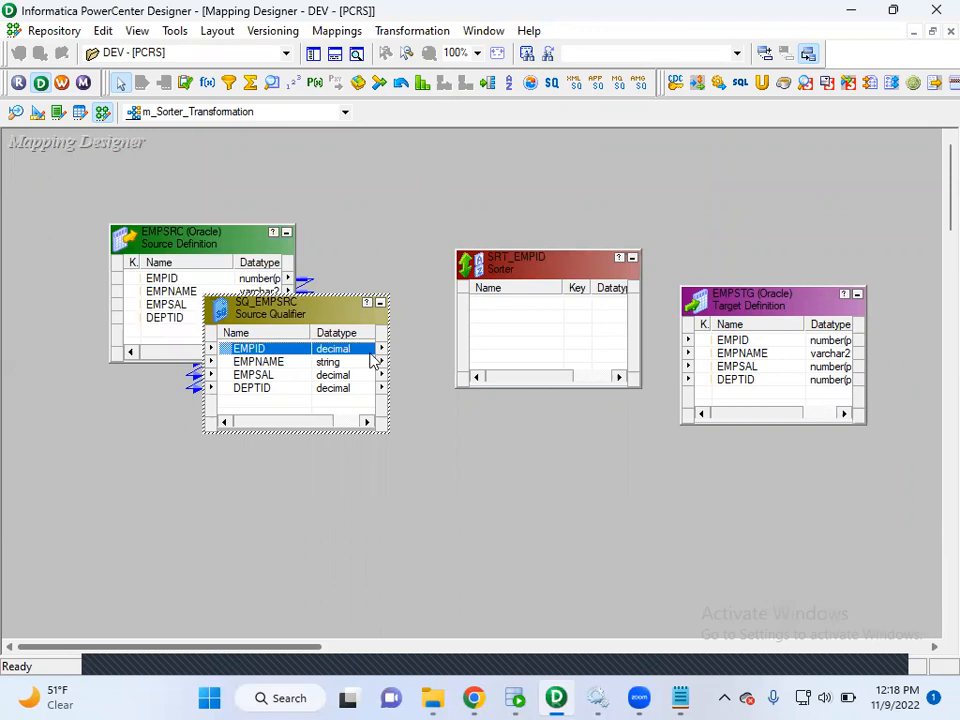
pyautogui.rightClick(252, 360)
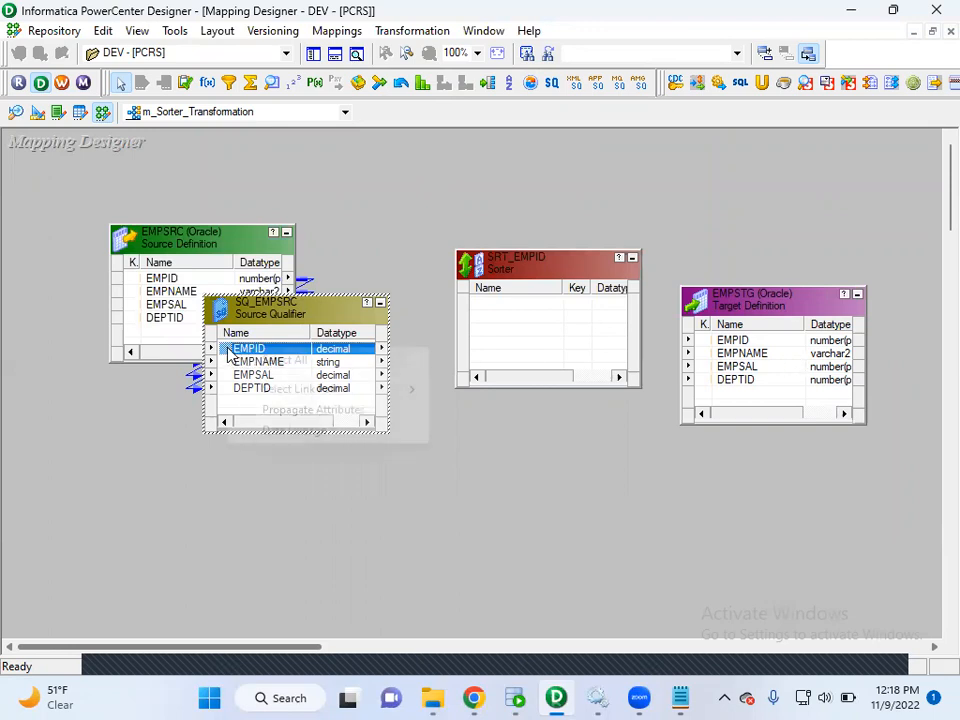
pyautogui.click(266, 362)
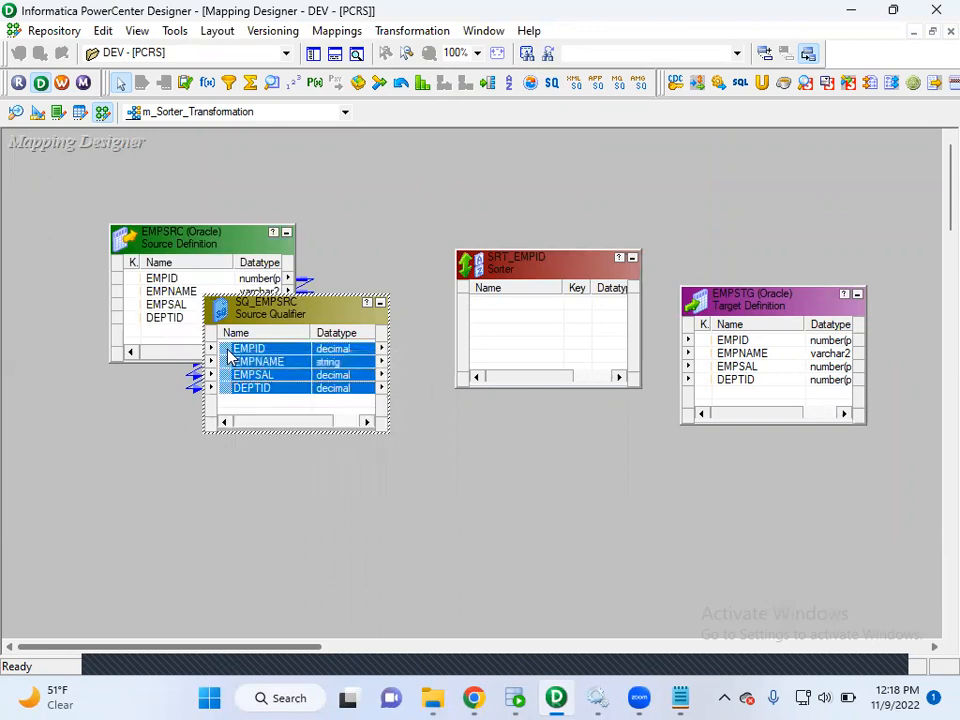
pyautogui.moveTo(236, 355); pyautogui.dragTo(497, 309)
pyautogui.moveTo(752, 312); pyautogui.dragTo(801, 296)
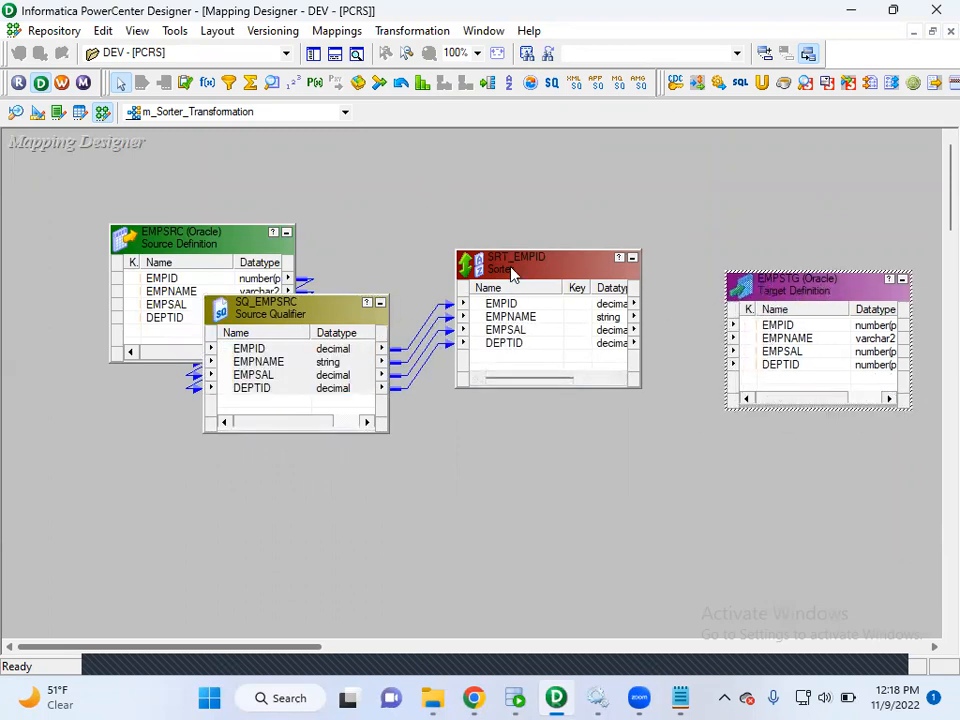
# Open the SRT_EMPID sorter for editing and place the cursor in its empty description.
pyautogui.click(512, 268)
pyautogui.doubleClick(512, 268)
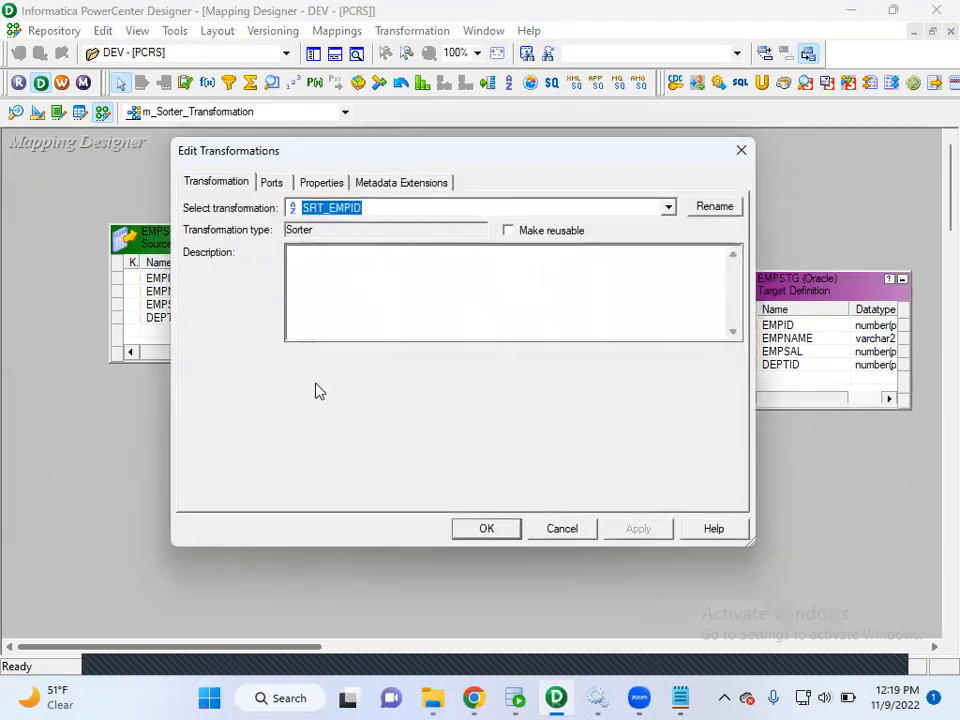
pyautogui.click(332, 262)
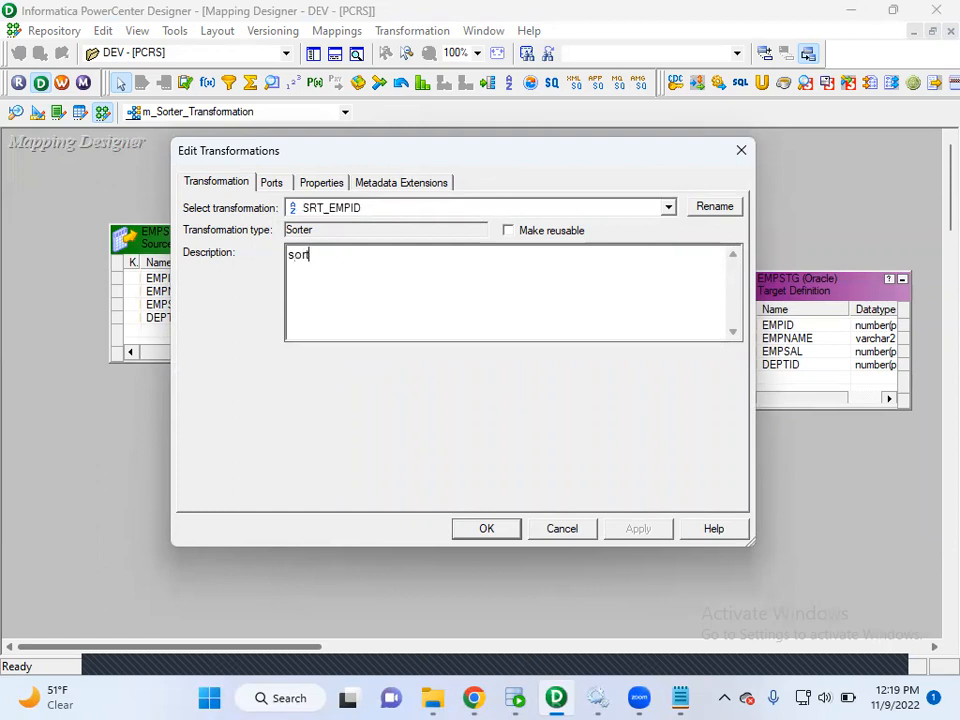
pyautogui.write('sorter')
pyautogui.press('BackSpace')
pyautogui.press('BackSpace')
pyautogui.press('BackSpace')
pyautogui.write('TER')
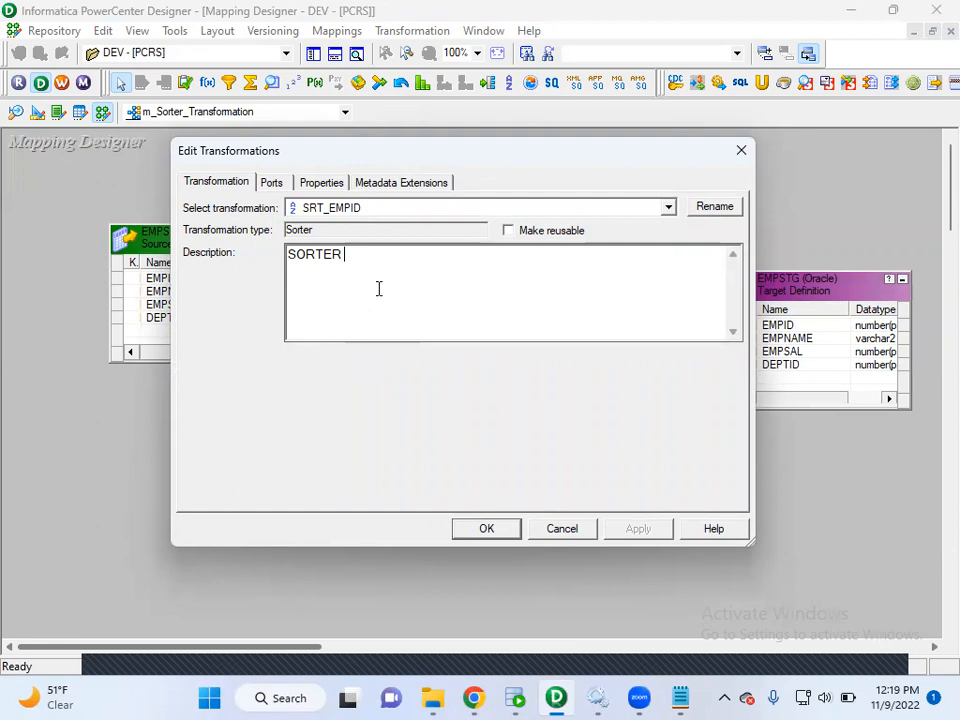
pyautogui.write('T')
pyautogui.press('BackSpace')
pyautogui.press('BackSpace')
pyautogui.press('BackSpace')
pyautogui.press('BackSpace')
pyautogui.press('BackSpace')
pyautogui.press('BackSpace')
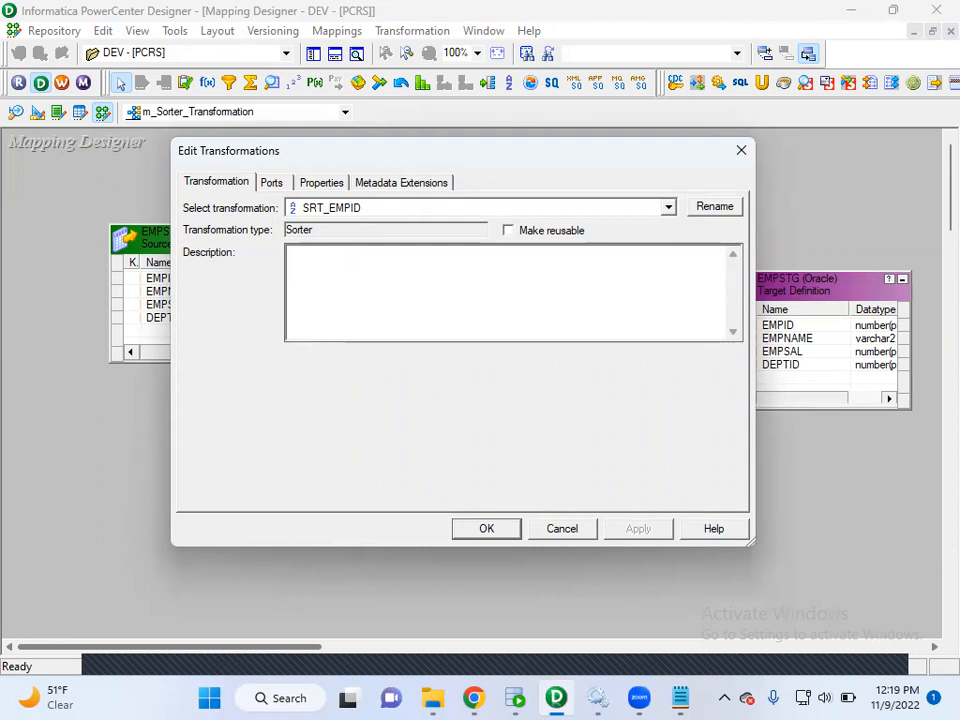
# Describe the sorter as "This sorter transformation is used to sort the data on empid in asc order and removing duplicates".
pyautogui.write('This sorter transformation is e')
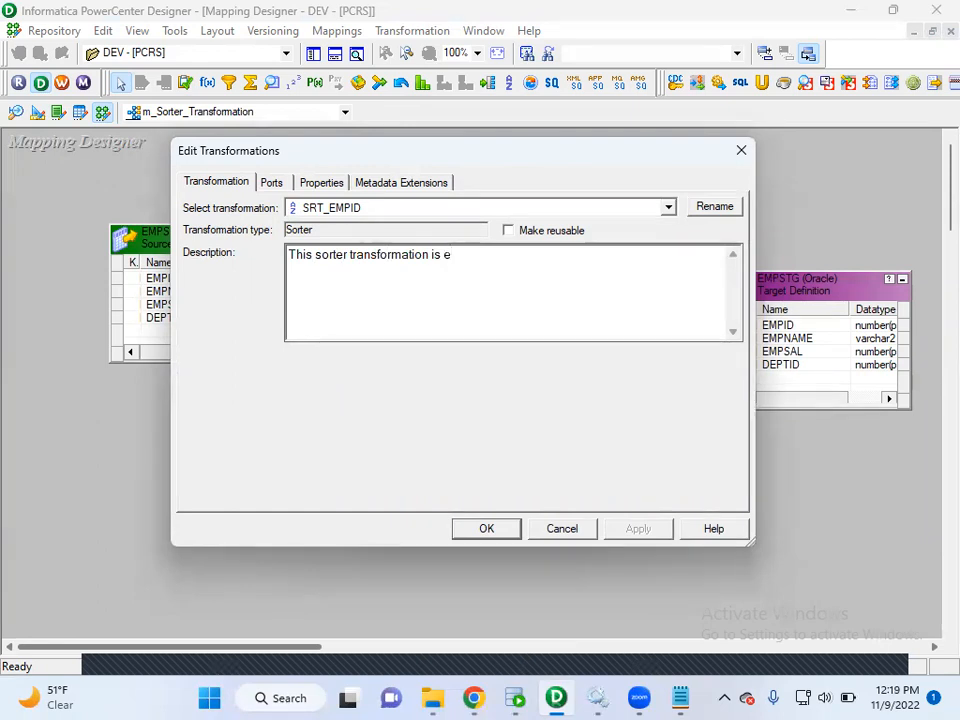
pyautogui.press('BackSpace')
pyautogui.write('us')
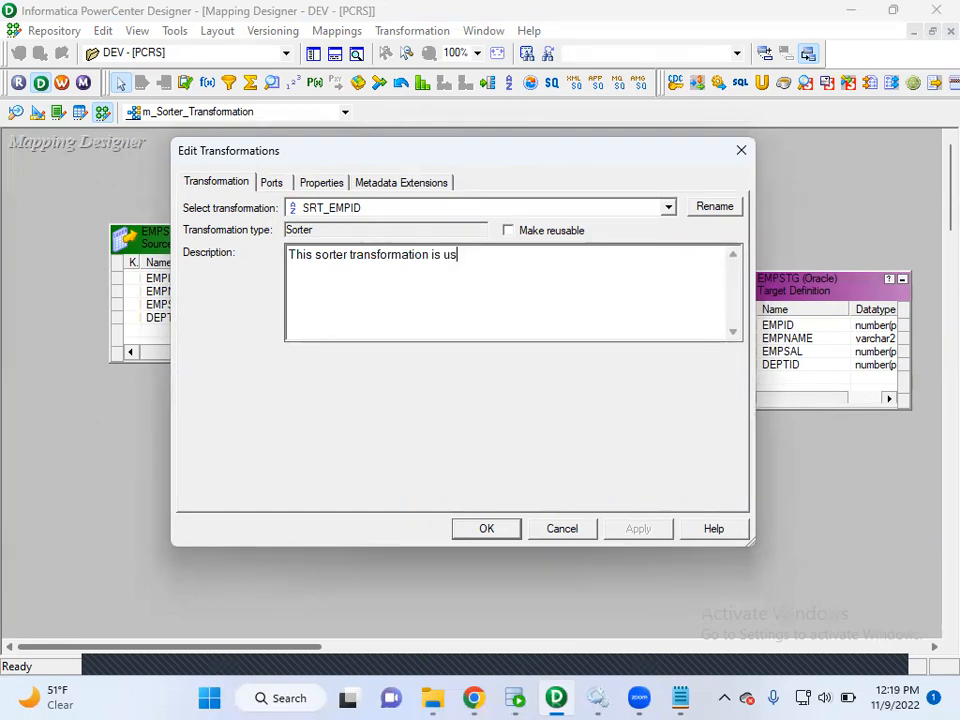
pyautogui.write('ed to sort the data on empid in asc')
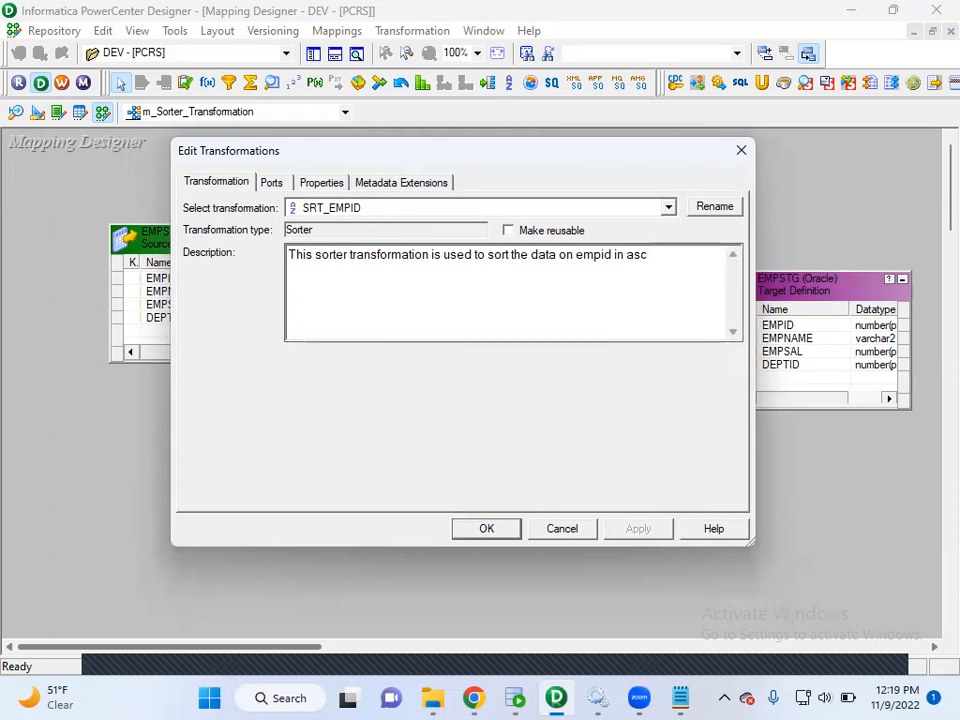
pyautogui.write(' order and removing duplicates')
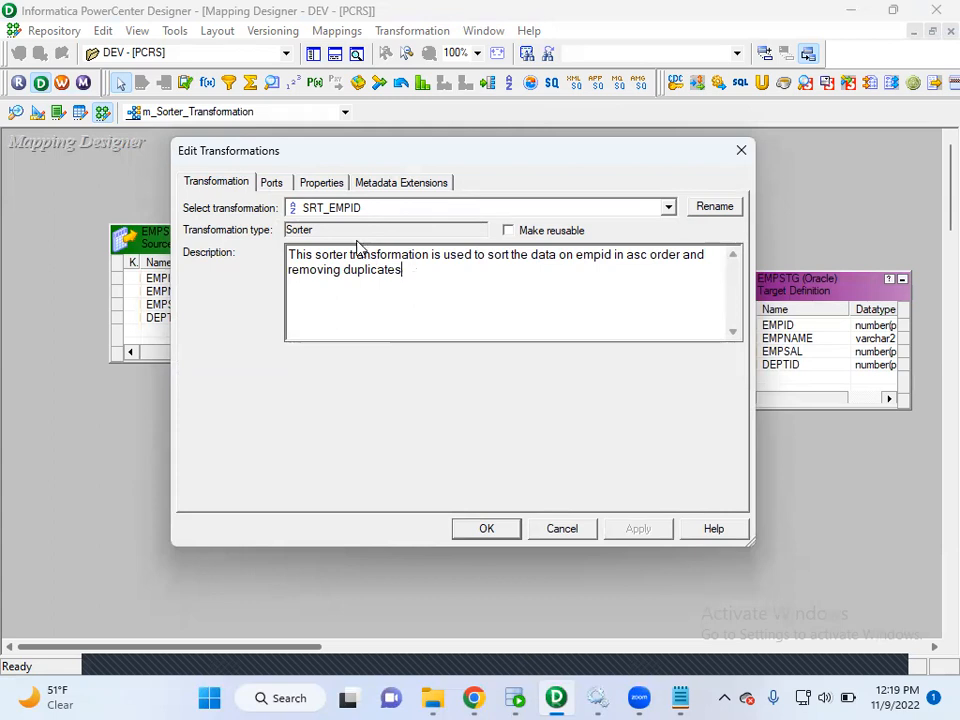
# Show the ports of SRT_EMPID and slightly widen the columns around the Key setting.
pyautogui.click(272, 183)
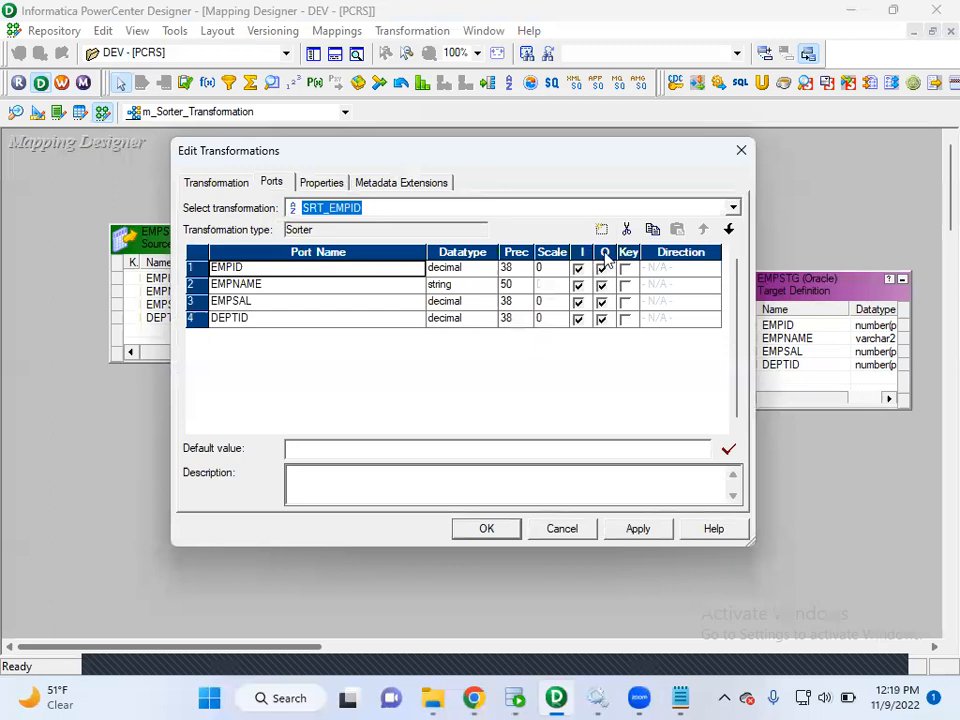
pyautogui.click(640, 252)
pyautogui.moveTo(640, 252); pyautogui.dragTo(657, 252)
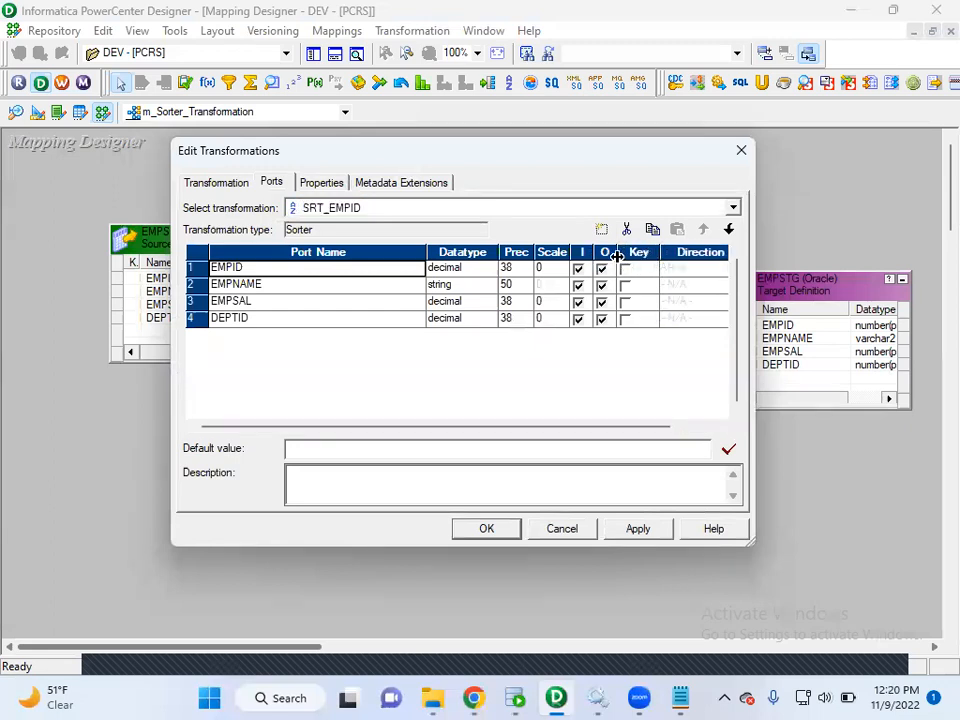
pyautogui.moveTo(593, 252); pyautogui.dragTo(597, 252)
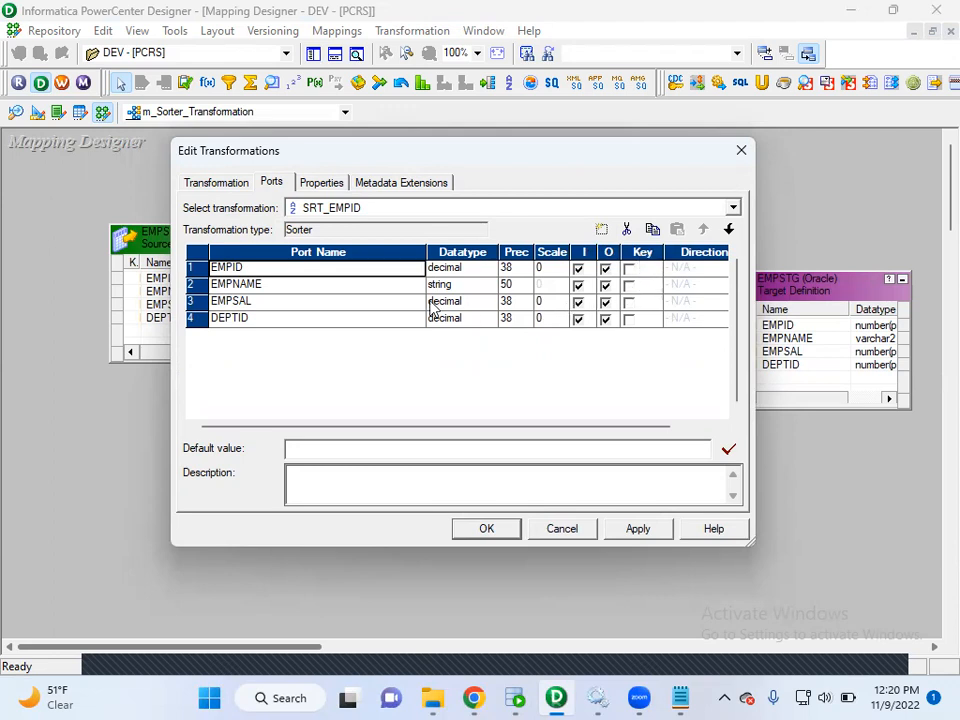
# Try EMPID as the sort key, view its sort direction options, and clear the key again.
pyautogui.click(629, 270)
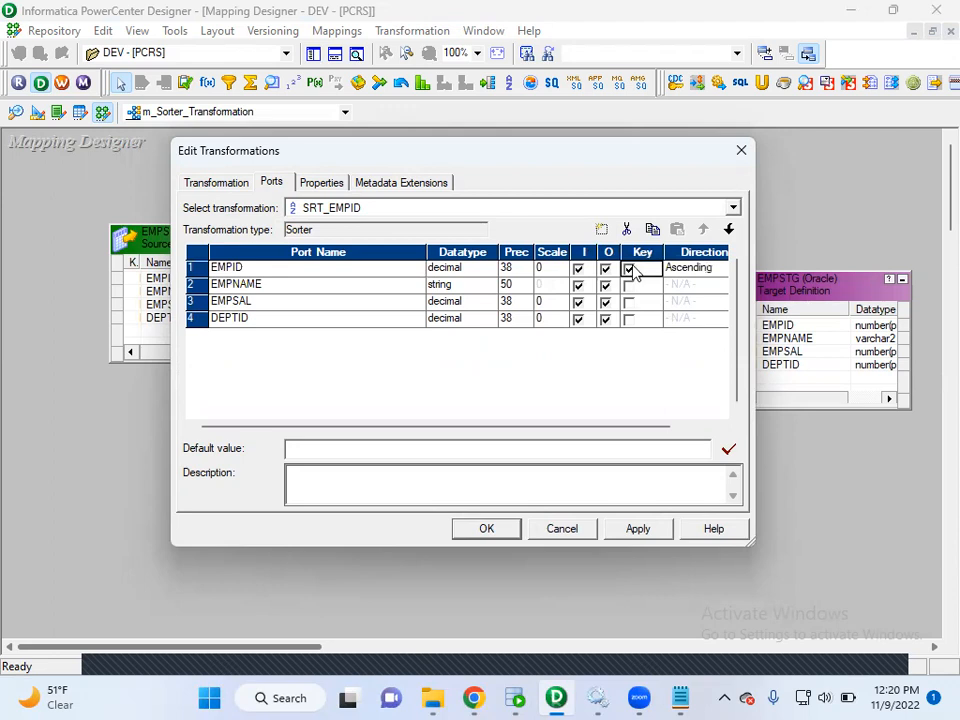
pyautogui.click(629, 271)
pyautogui.click(629, 270)
pyautogui.click(699, 271)
pyautogui.click(699, 271)
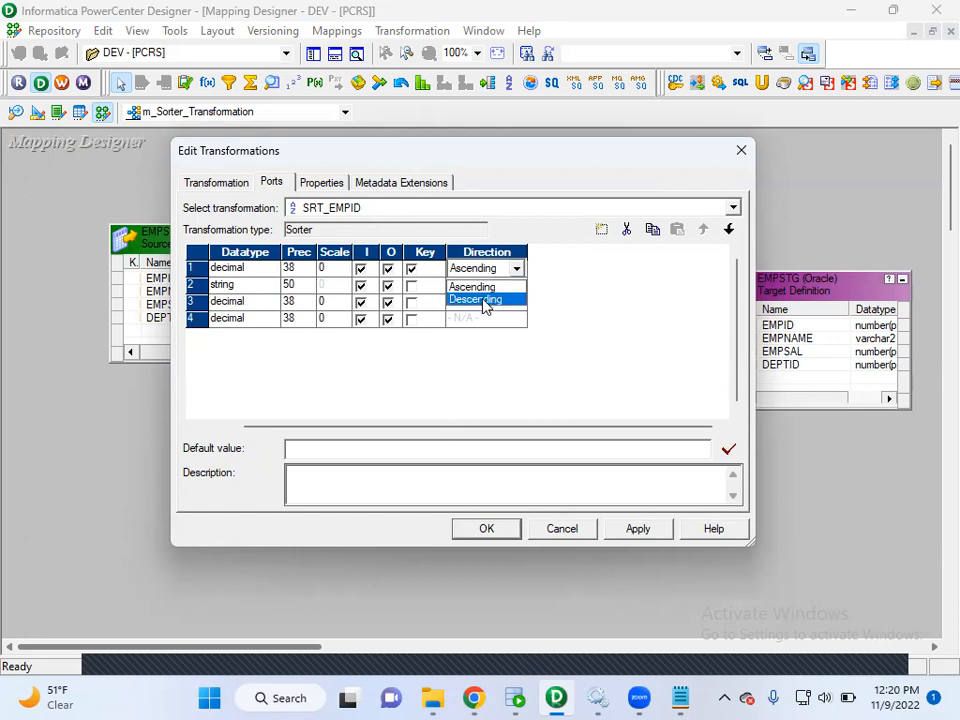
pyautogui.click(416, 278)
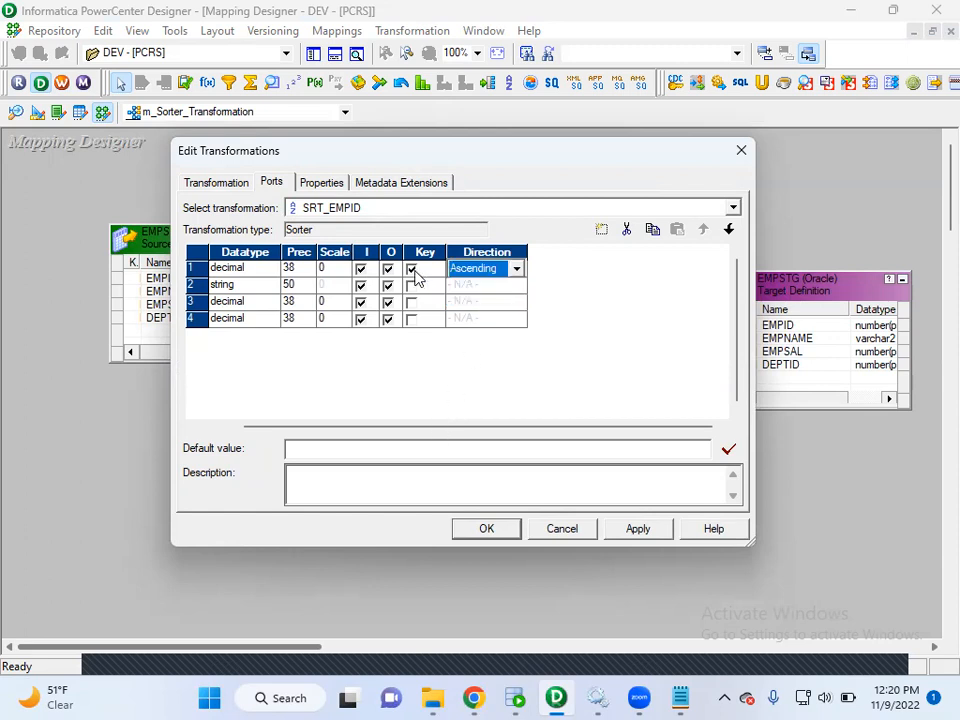
pyautogui.click(411, 269)
# Try DEPTID as the sort key, view its sort direction options, and clear the key again.
pyautogui.moveTo(394, 427); pyautogui.dragTo(289, 424)
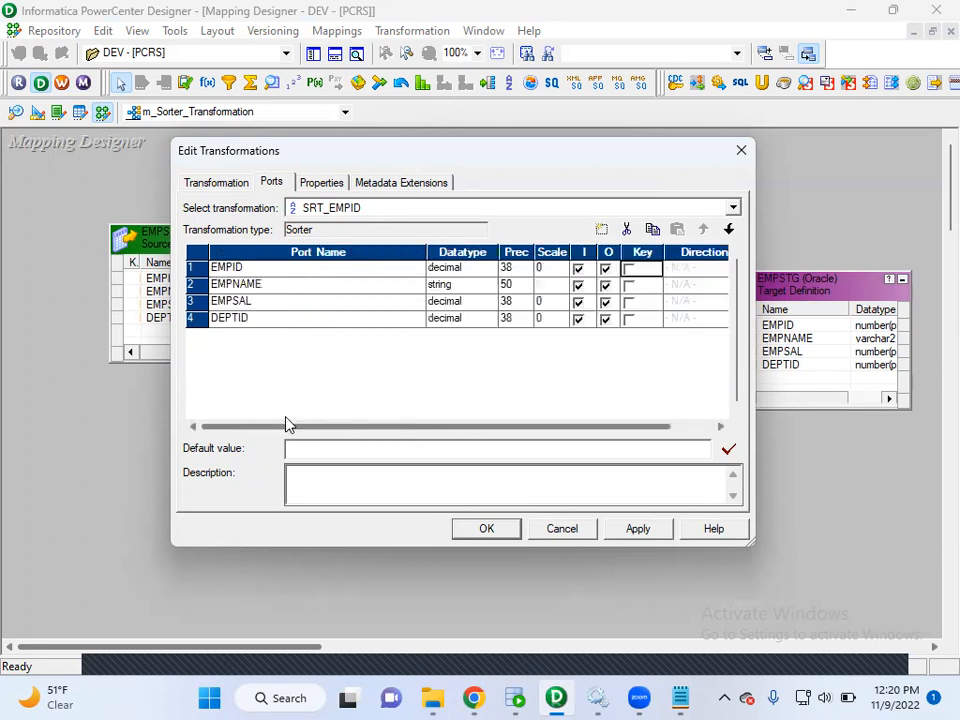
pyautogui.click(629, 319)
pyautogui.click(629, 319)
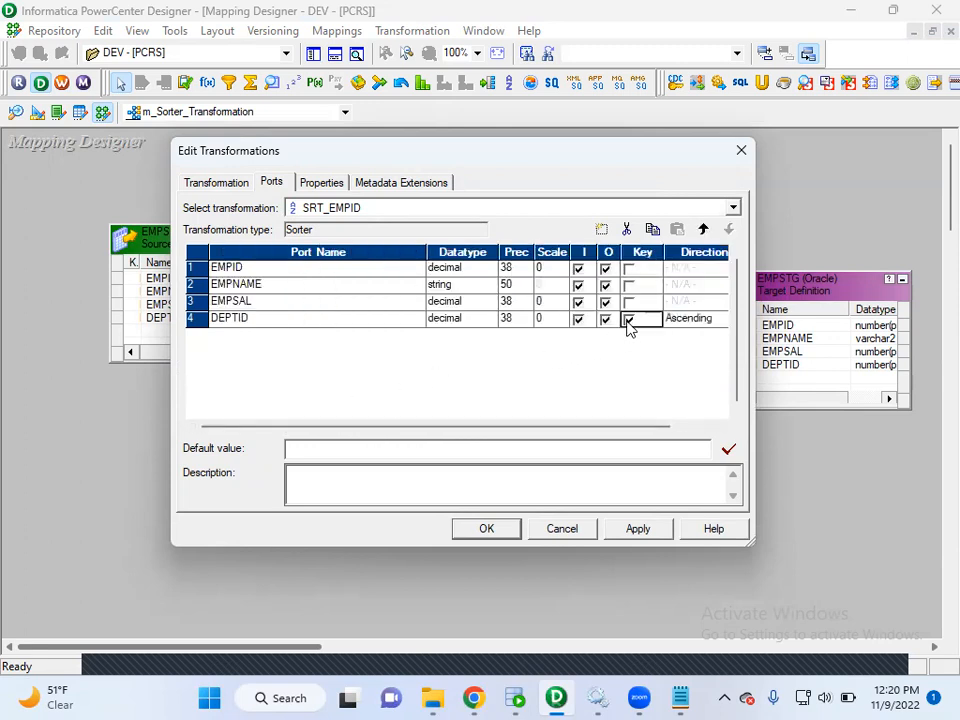
pyautogui.click(677, 326)
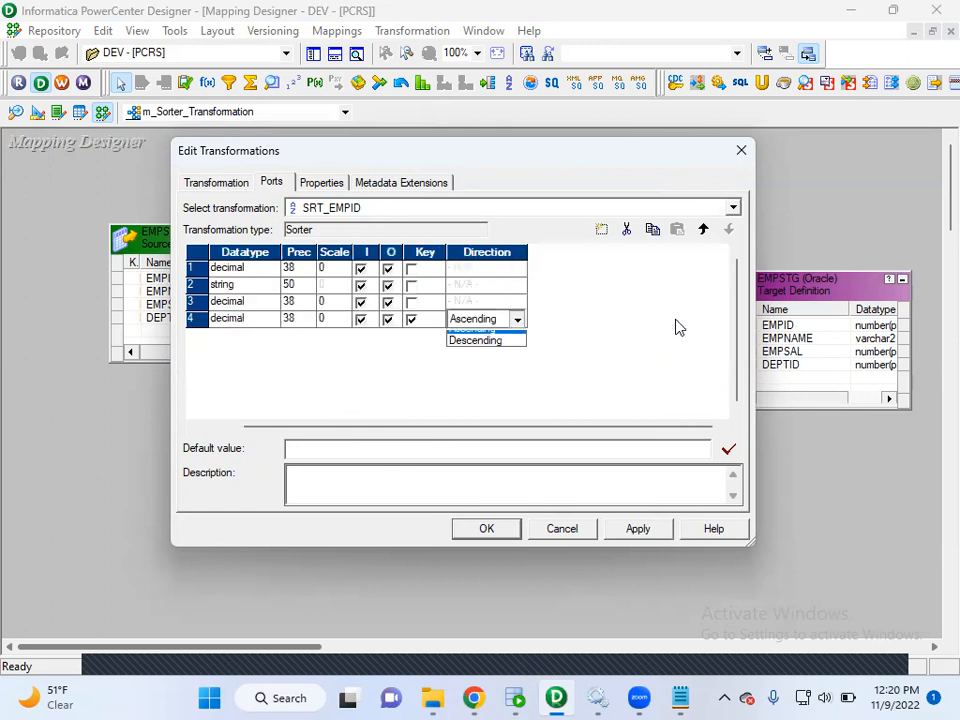
pyautogui.click(413, 325)
pyautogui.click(412, 321)
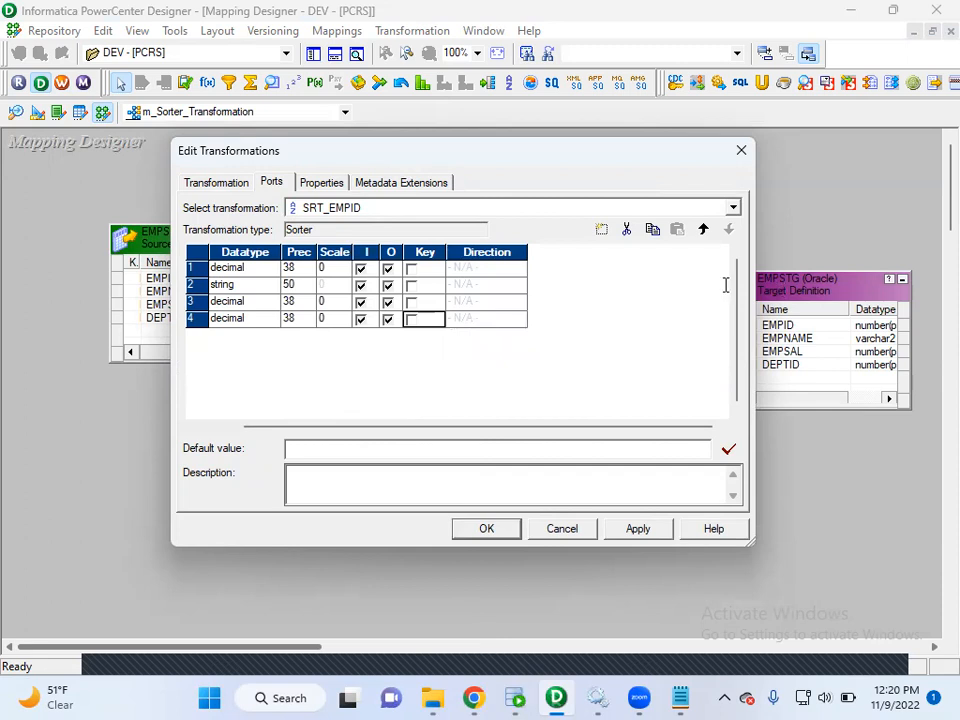
# Make EMPID the ascending sort key of SRT_EMPID, apply the change and finish editing the transformation.
pyautogui.hotkey('alt', 'Tab')
pyautogui.click(560, 697)
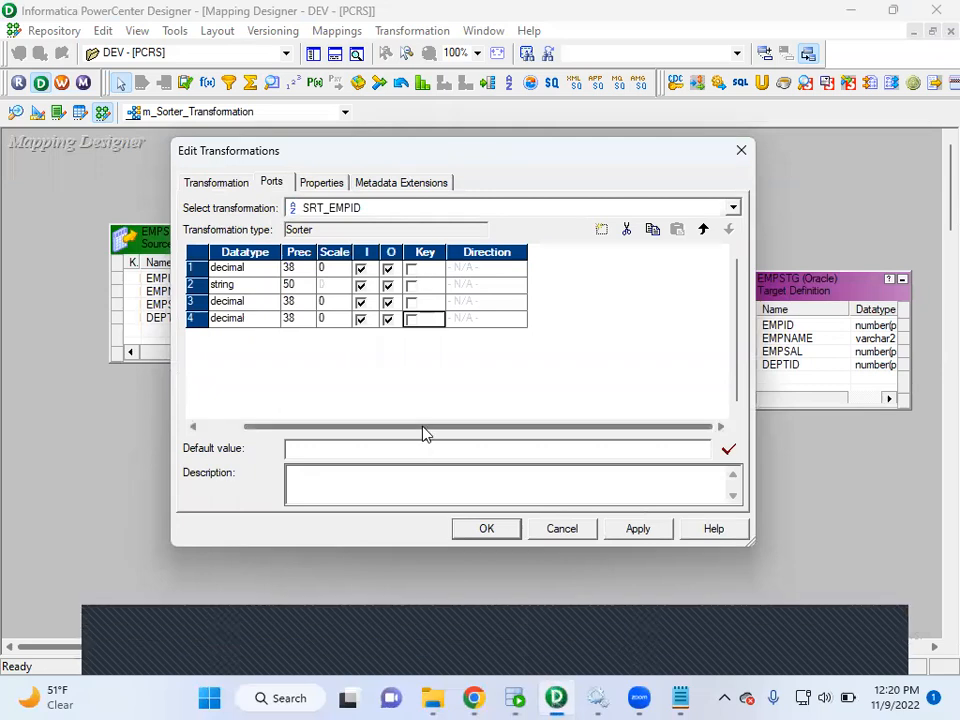
pyautogui.moveTo(400, 427); pyautogui.dragTo(321, 426)
pyautogui.click(629, 269)
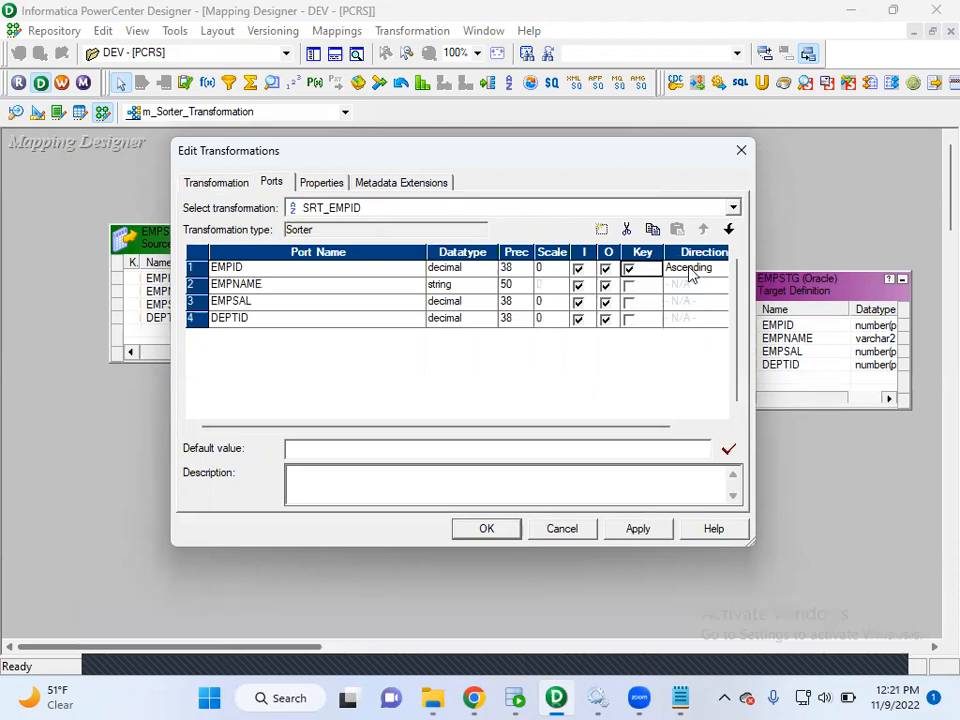
pyautogui.click(643, 529)
pyautogui.click(506, 530)
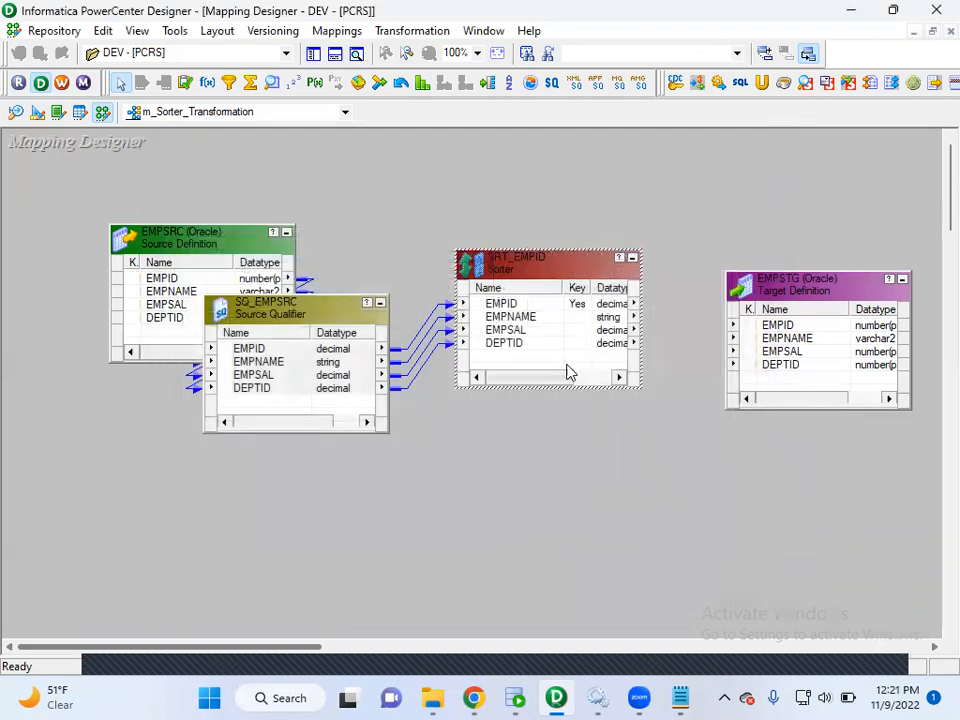
# Link the EMPID, EMPNAME, EMPSAL and DEPTID ports of SRT_EMPID to the matching columns of the EMPSTG target.
pyautogui.click(479, 304)
pyautogui.rightClick(479, 308)
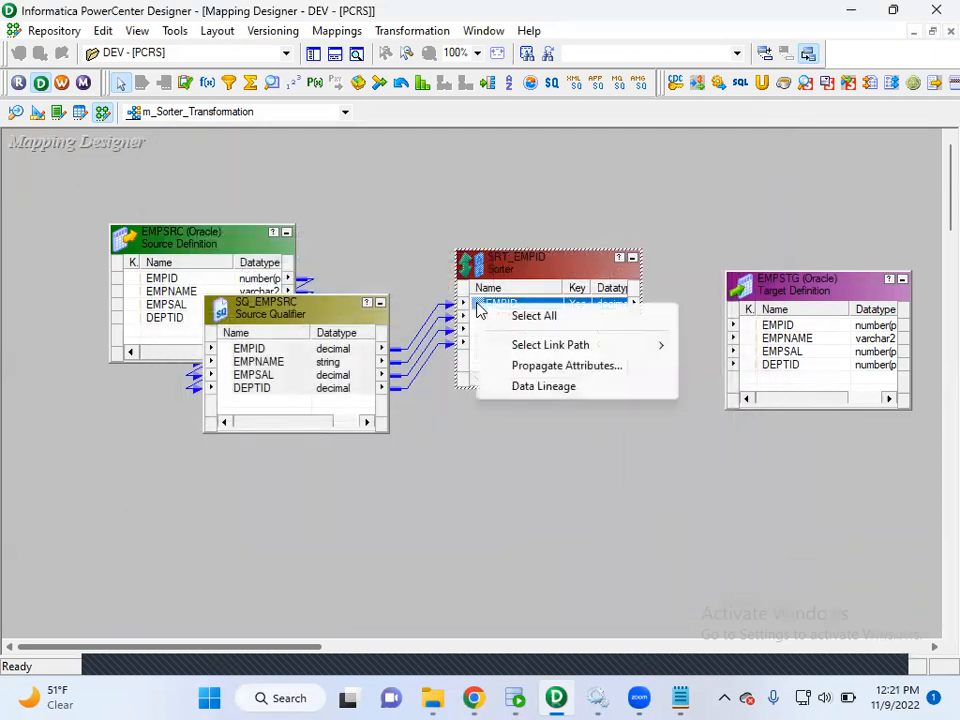
pyautogui.click(496, 318)
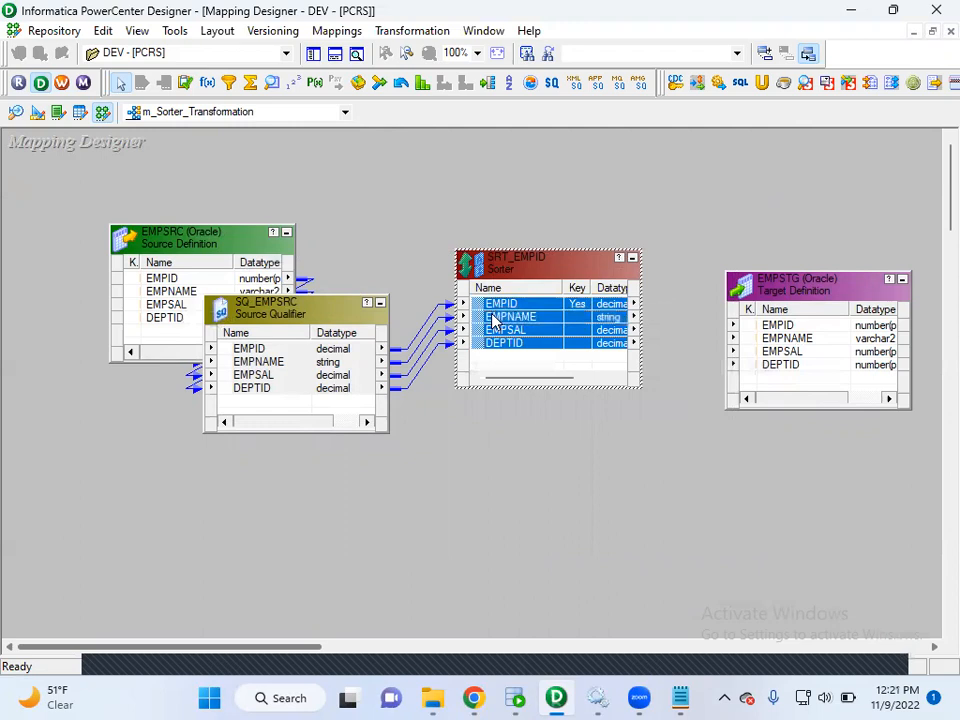
pyautogui.click(506, 370)
pyautogui.moveTo(490, 304); pyautogui.dragTo(770, 330)
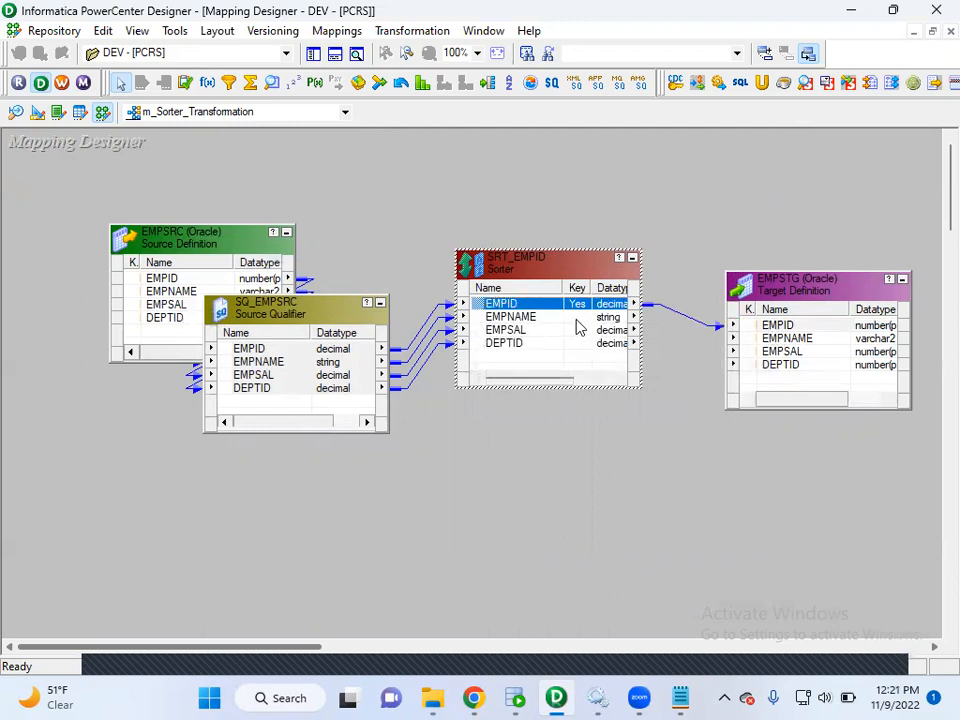
pyautogui.moveTo(490, 317); pyautogui.dragTo(740, 338)
pyautogui.moveTo(486, 331); pyautogui.dragTo(760, 351)
pyautogui.moveTo(486, 343); pyautogui.dragTo(780, 373)
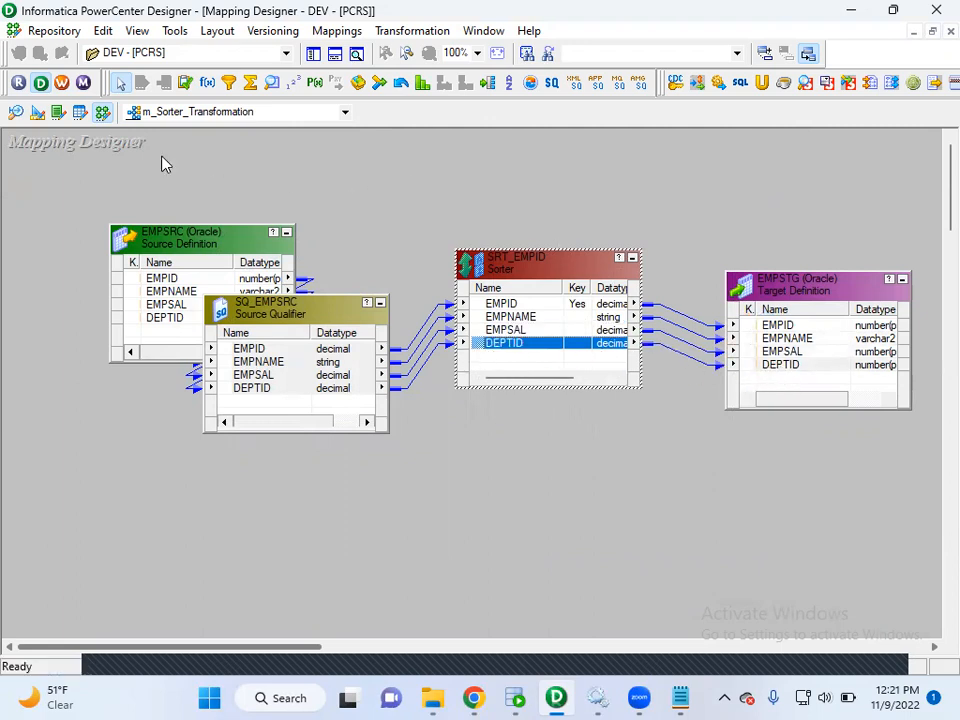
# Save the m_Sorter_Transformation mapping to the repository and highlight the validation result in the save output.
pyautogui.click(40, 31)
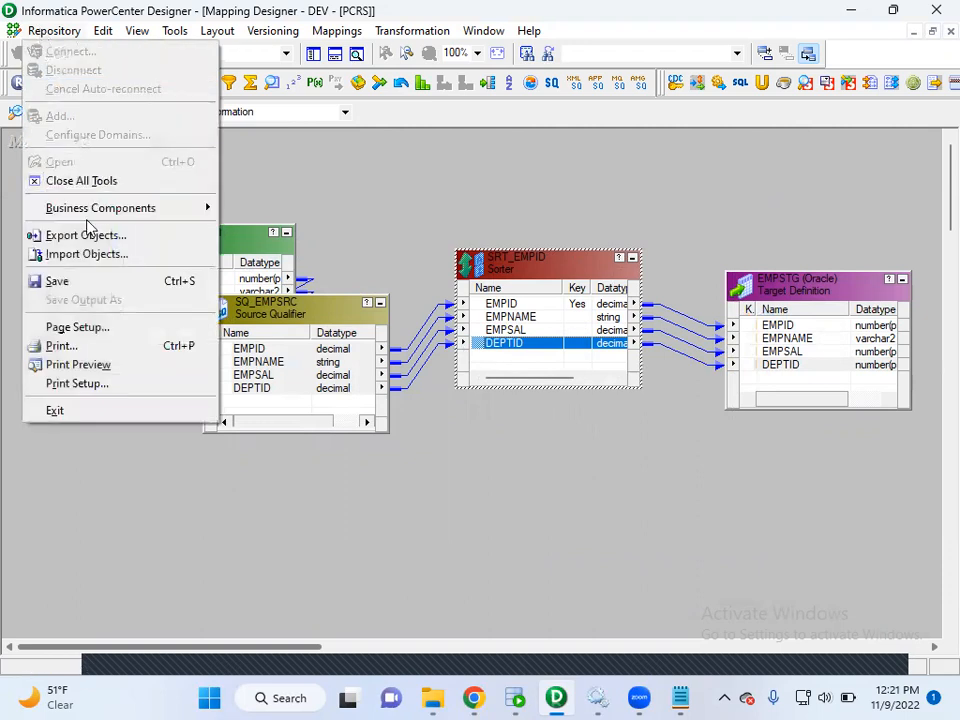
pyautogui.click(113, 289)
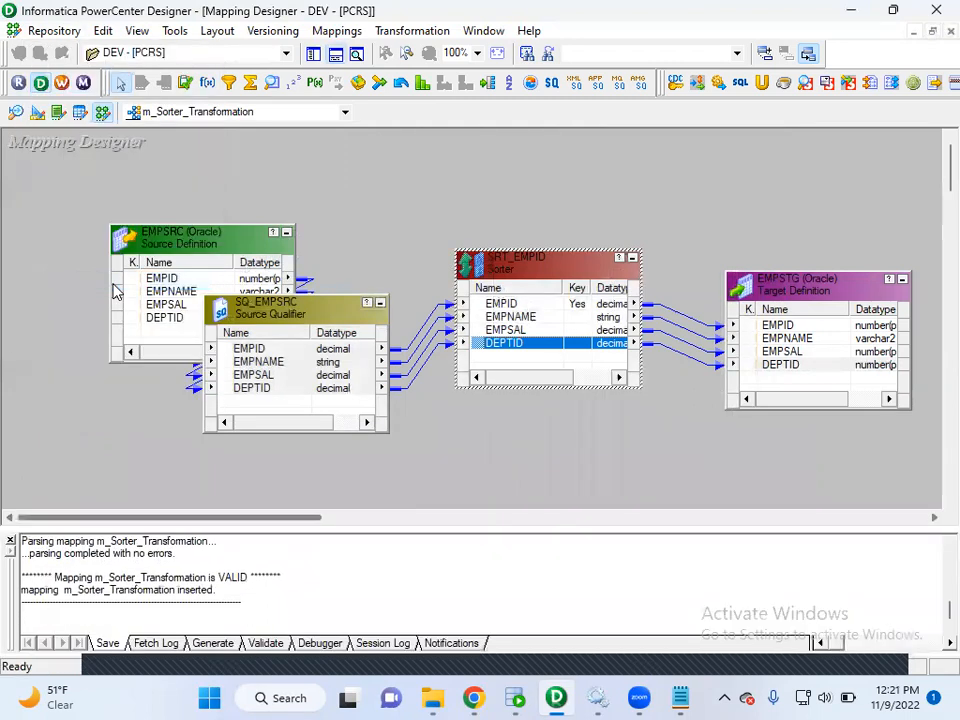
pyautogui.moveTo(257, 604); pyautogui.dragTo(26, 569)
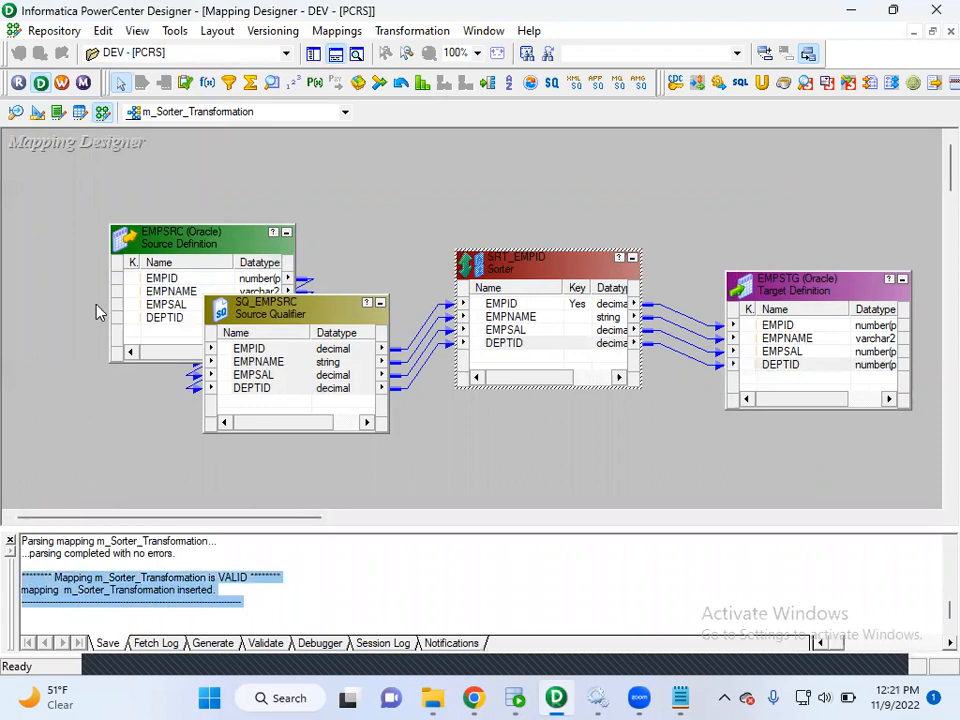
# Review the three job-building steps in the Informatica class notes in Notepad, and return to PowerCenter Designer.
pyautogui.click(680, 698)
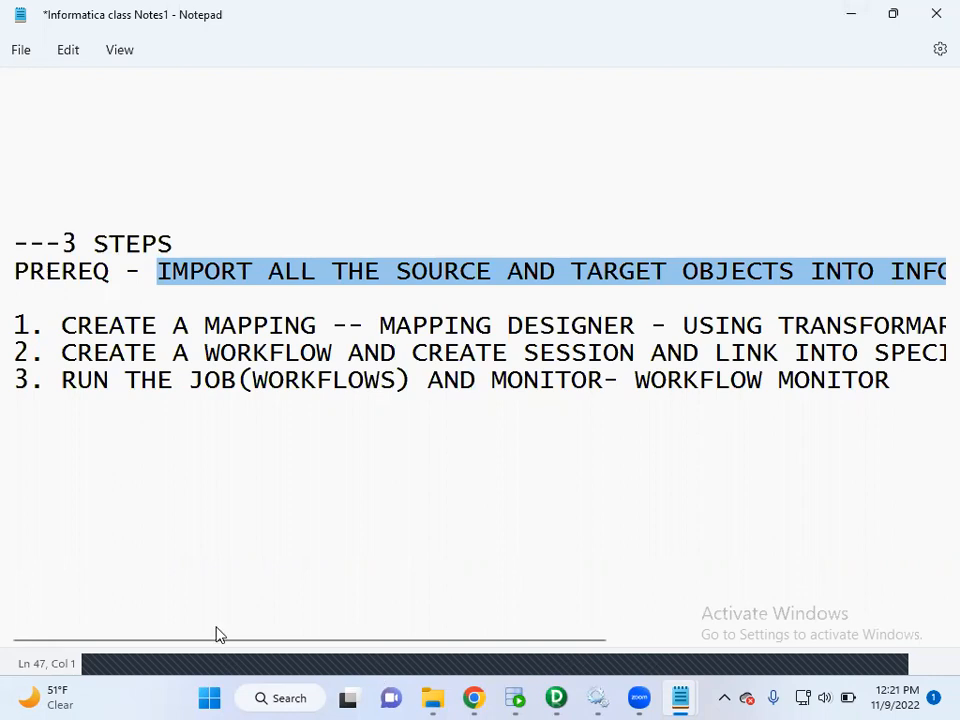
pyautogui.click(201, 585)
pyautogui.moveTo(121, 641); pyautogui.dragTo(368, 650)
pyautogui.moveTo(368, 646); pyautogui.dragTo(129, 611)
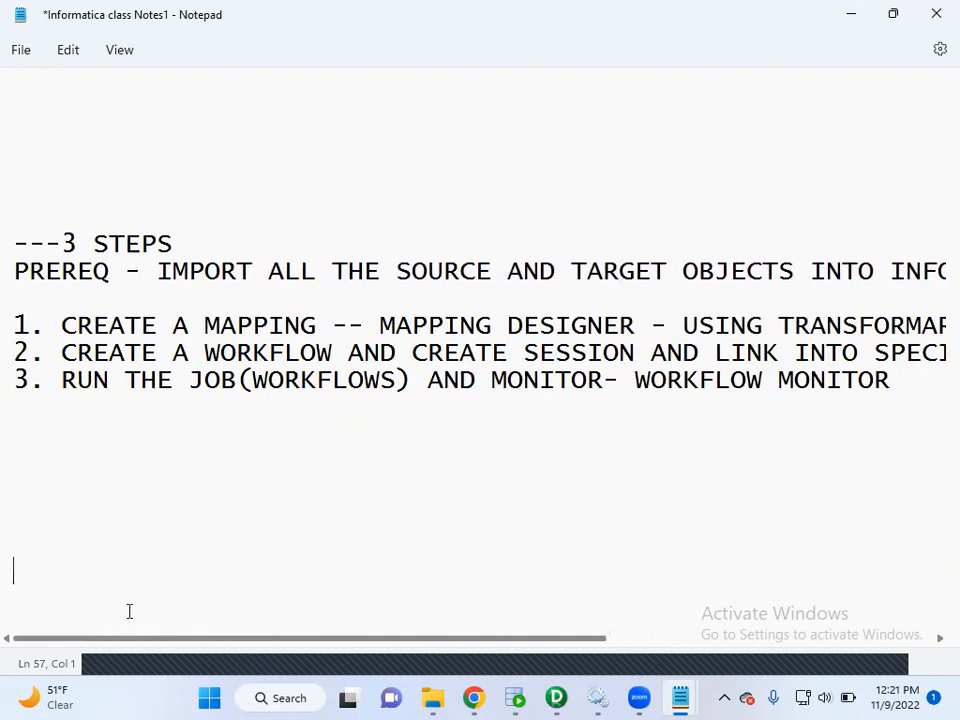
pyautogui.click(851, 14)
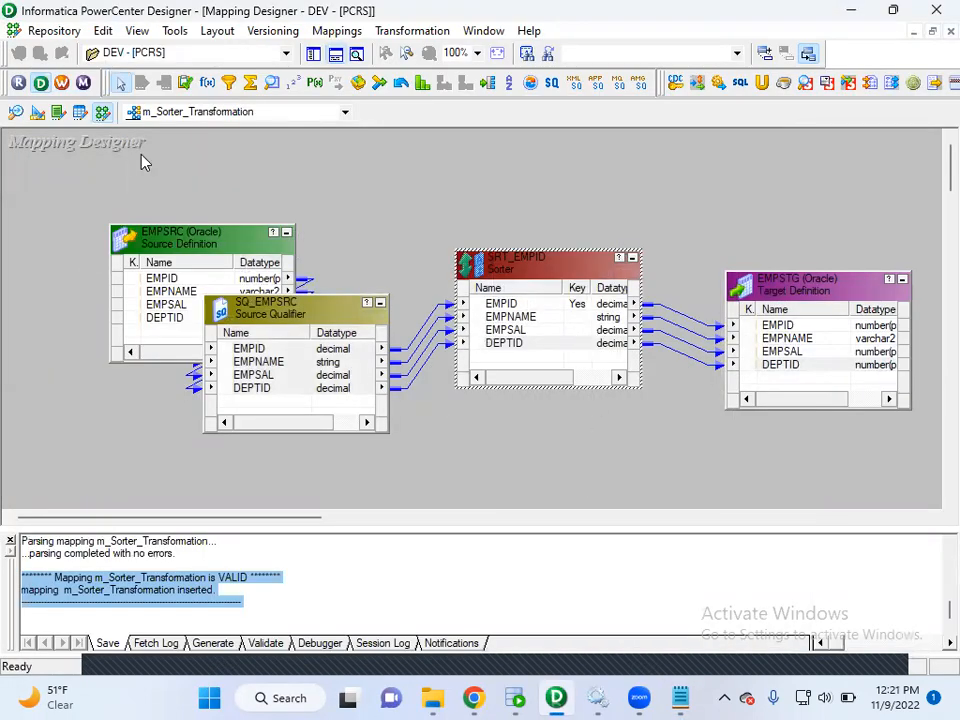
# Launch PowerCenter Workflow Manager, dismiss the startup tip and create a workflow named wf_s_m_Sorter_Transformation.
pyautogui.click(63, 84)
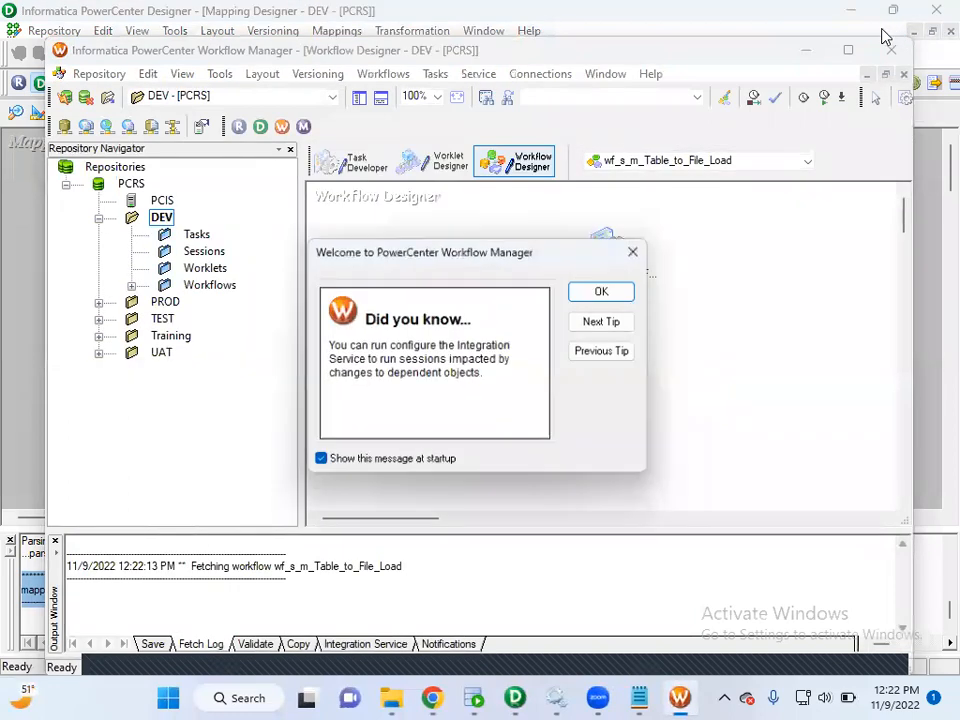
pyautogui.click(606, 290)
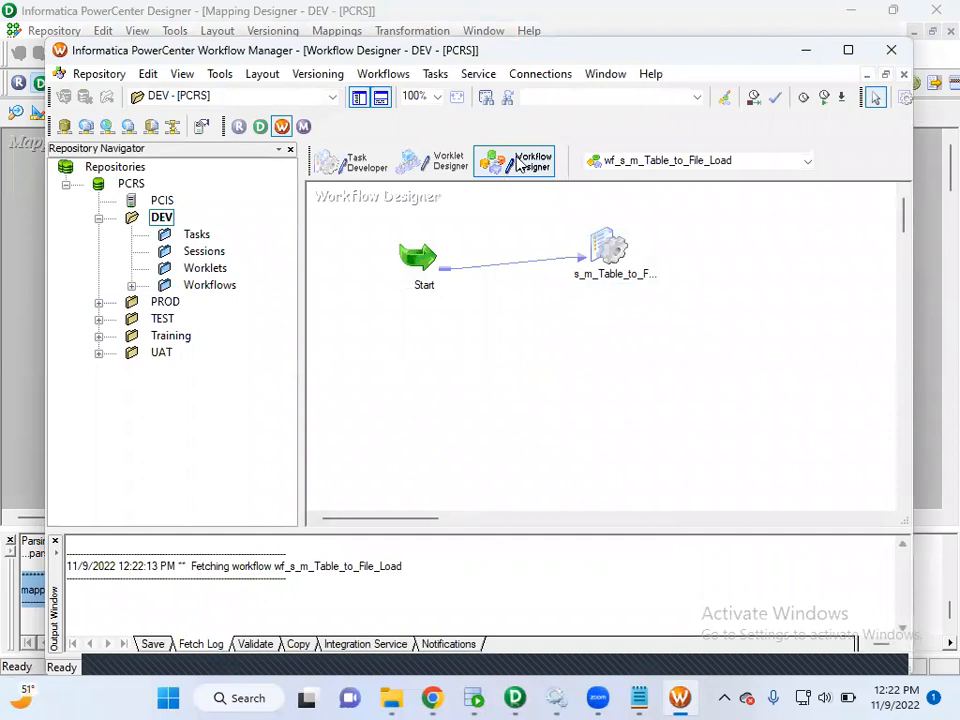
pyautogui.click(383, 73)
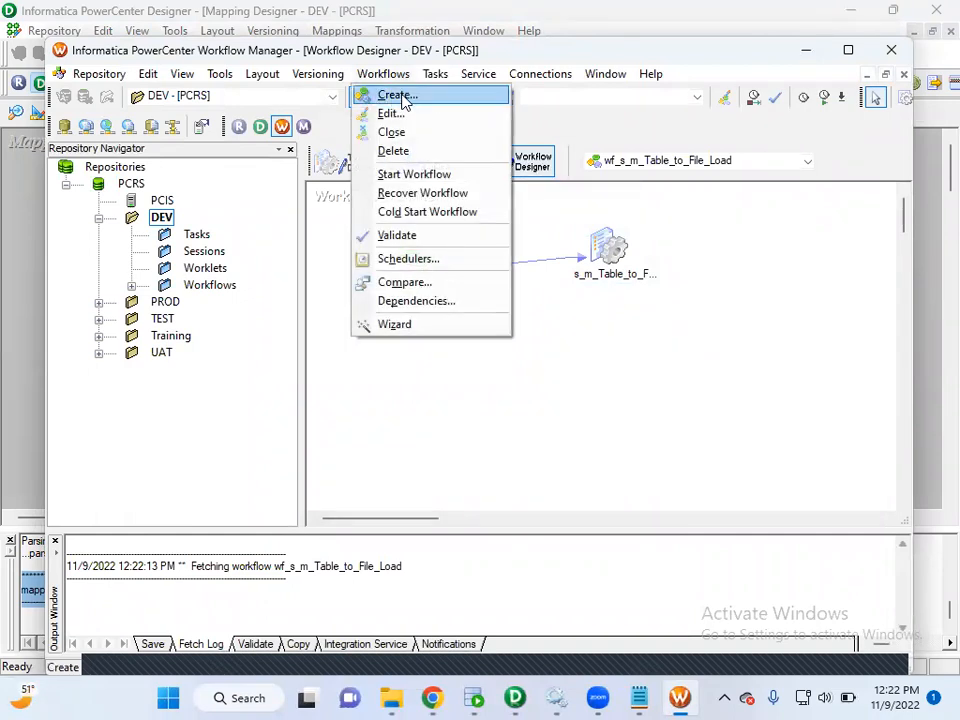
pyautogui.click(393, 93)
pyautogui.write('wf_s_m_Sorter_Transformation')
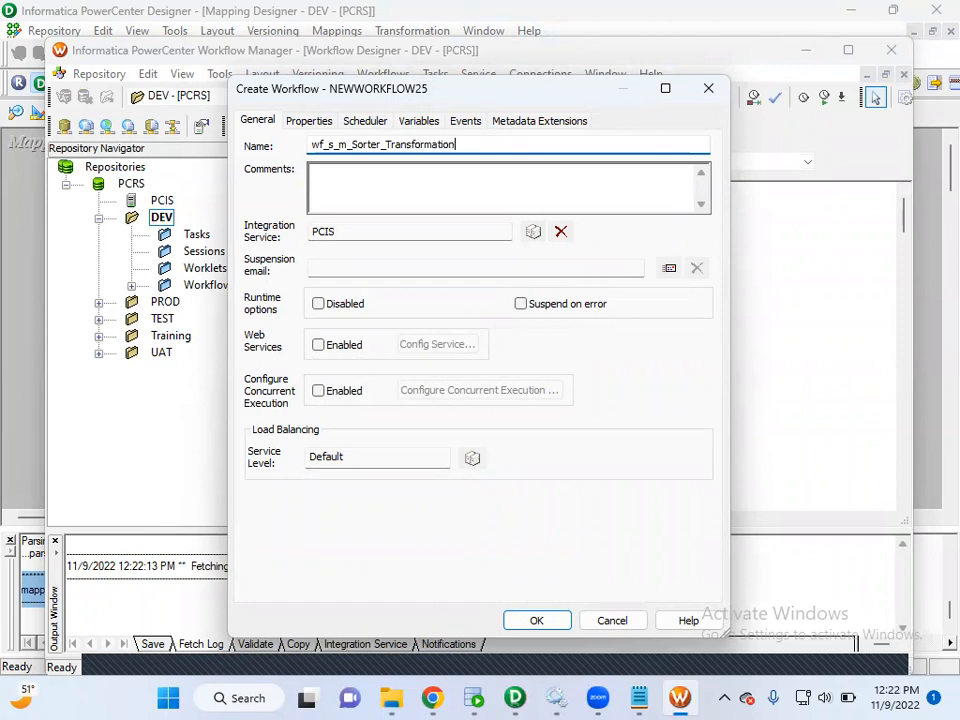
pyautogui.click(555, 623)
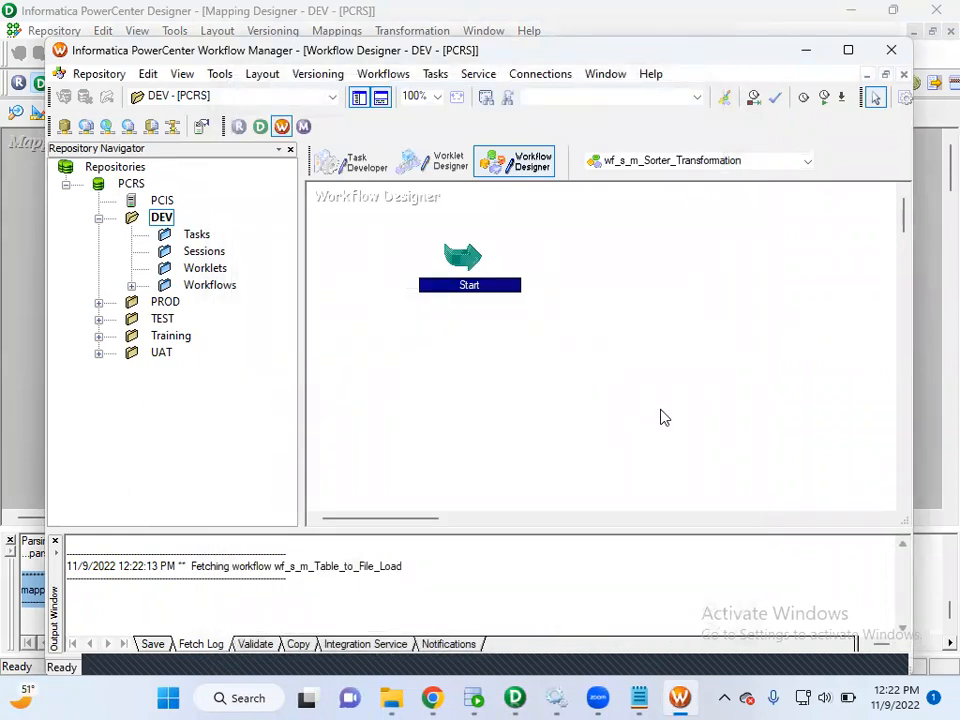
# Highlight "CREATE SESSION" in the Informatica class notes in Notepad, and return to Workflow Manager with its window maximized.
pyautogui.moveTo(639, 692)
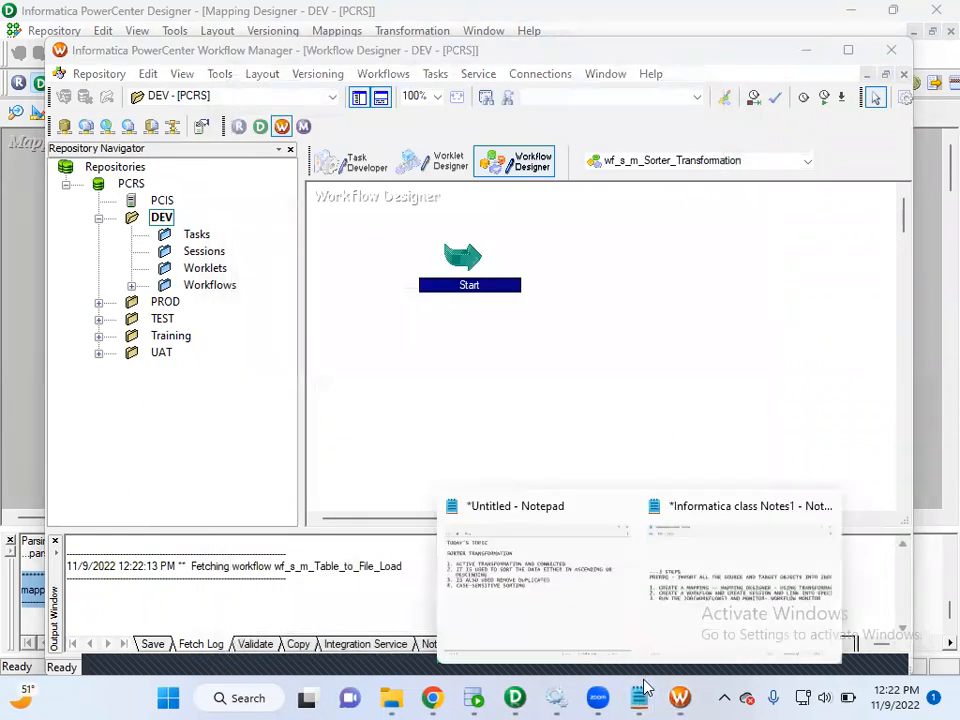
pyautogui.click(679, 619)
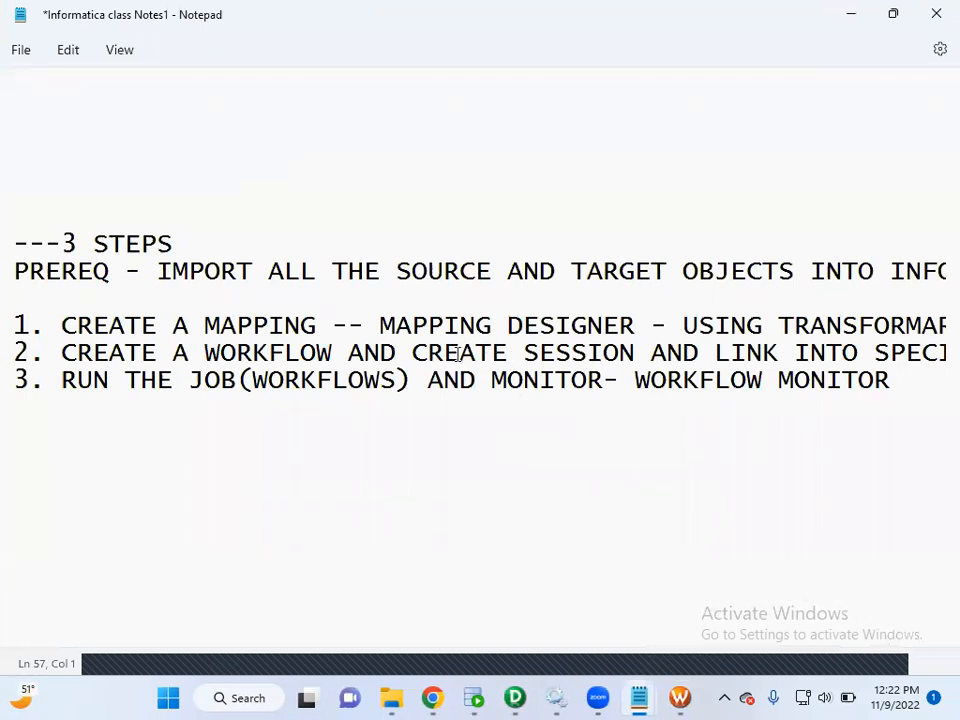
pyautogui.moveTo(416, 352); pyautogui.dragTo(647, 365)
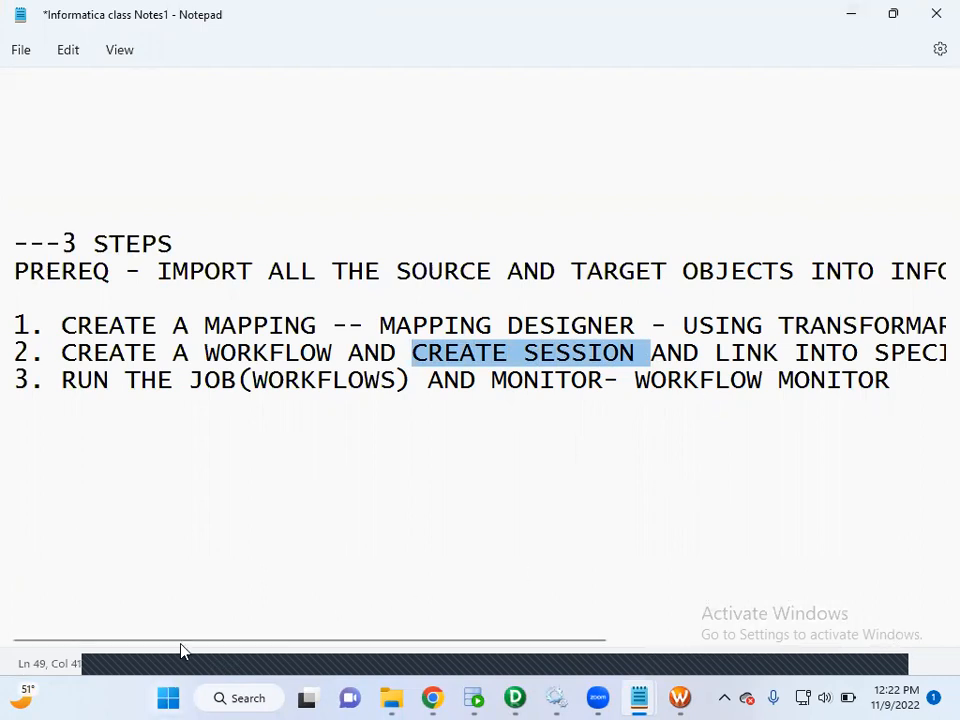
pyautogui.moveTo(186, 643); pyautogui.dragTo(276, 619)
pyautogui.click(851, 24)
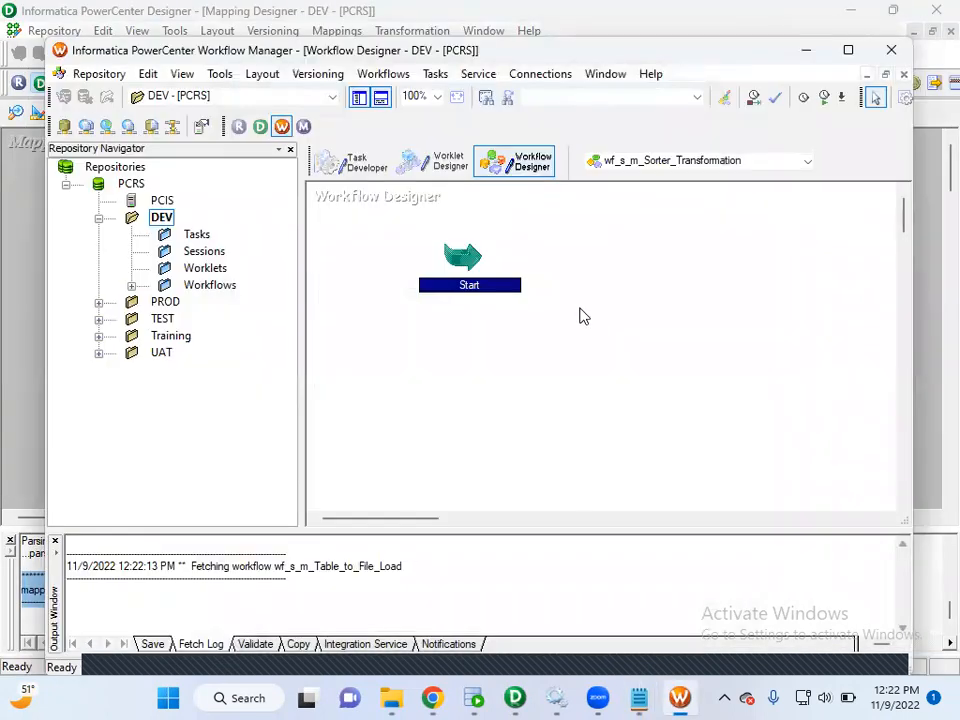
pyautogui.click(848, 49)
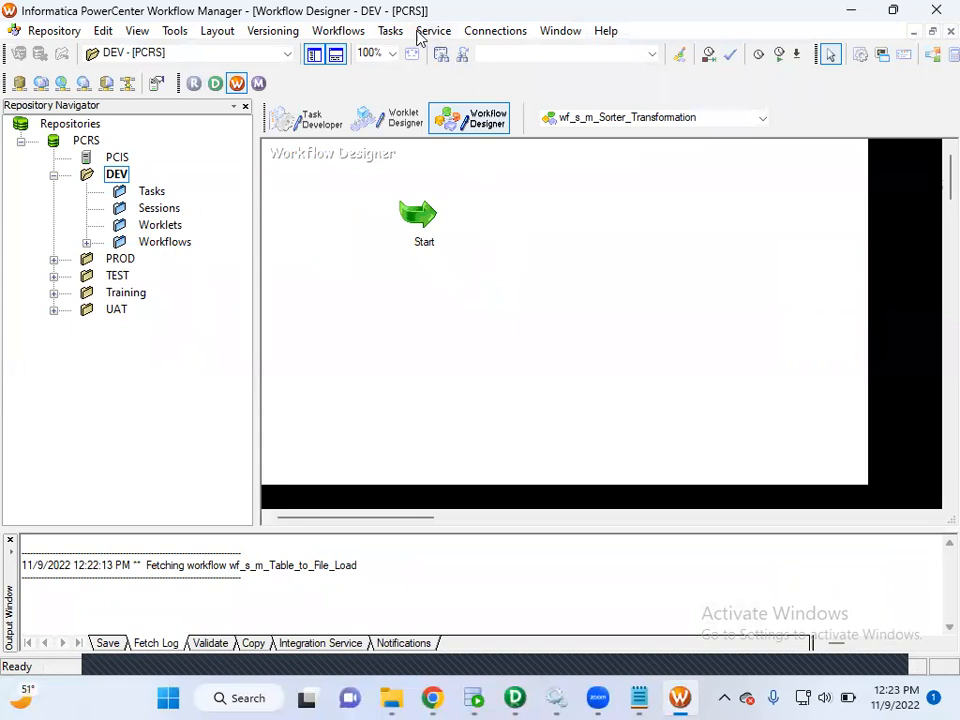
pyautogui.click(398, 32)
pyautogui.click(408, 50)
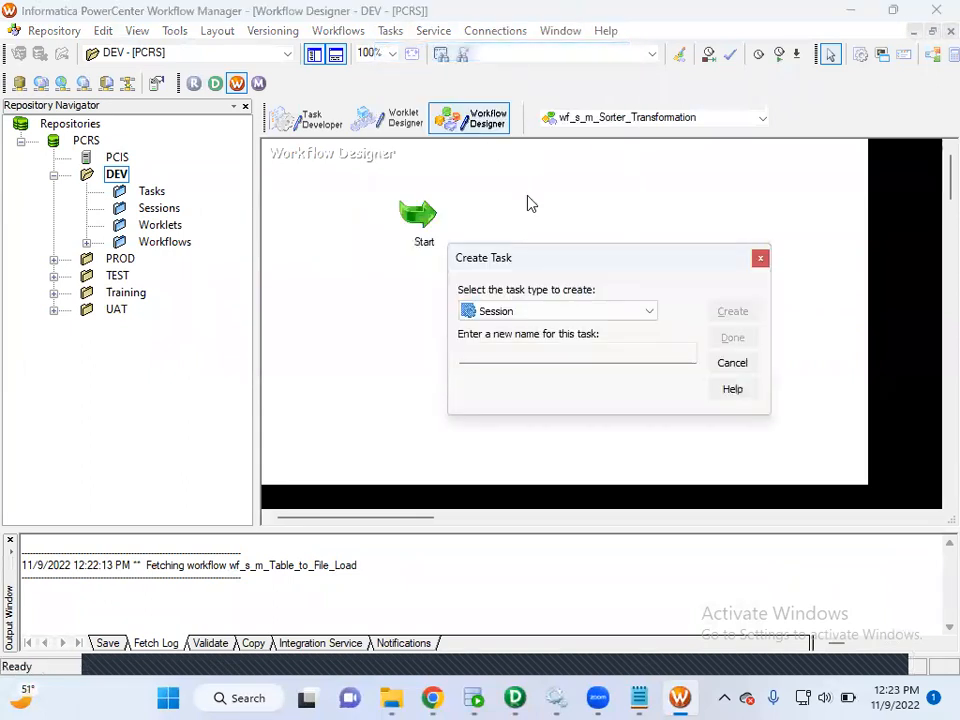
pyautogui.click(528, 354)
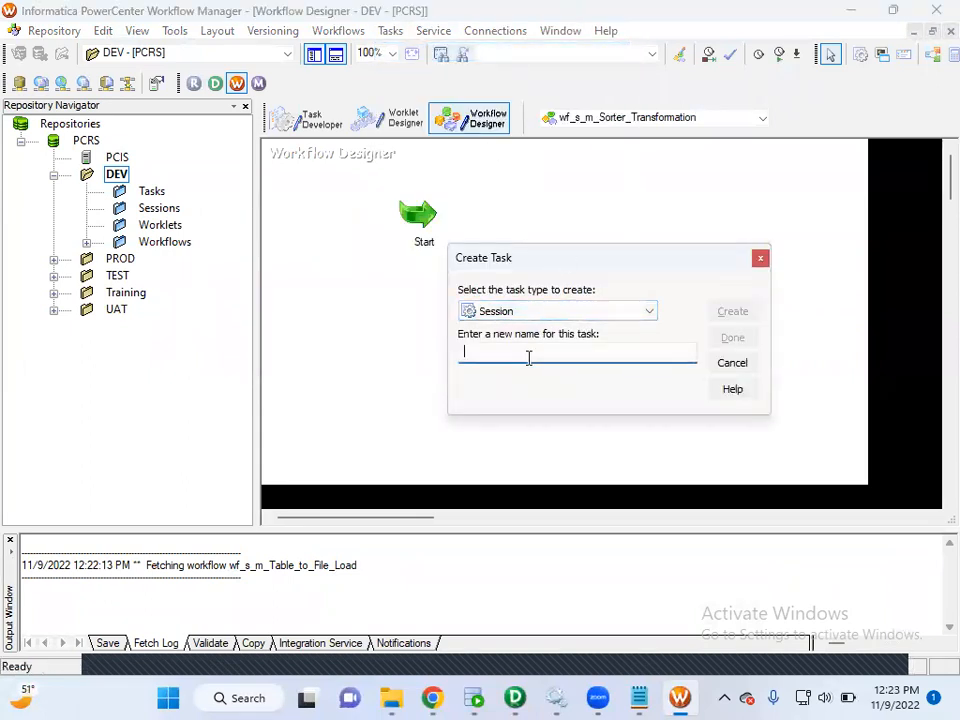
pyautogui.click(580, 314)
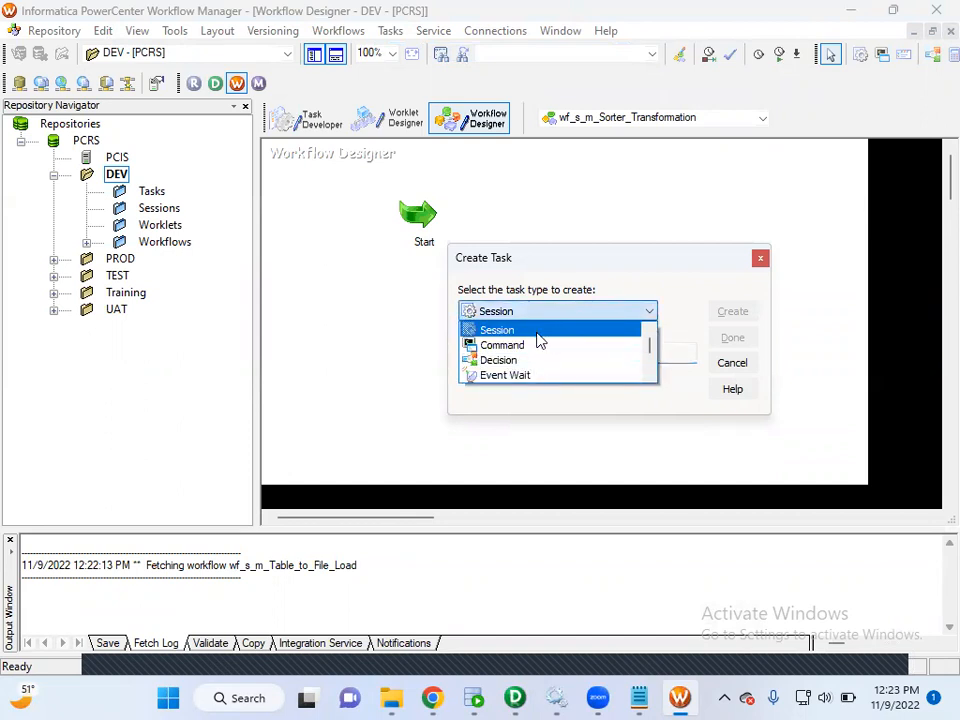
pyautogui.click(536, 340)
pyautogui.click(524, 353)
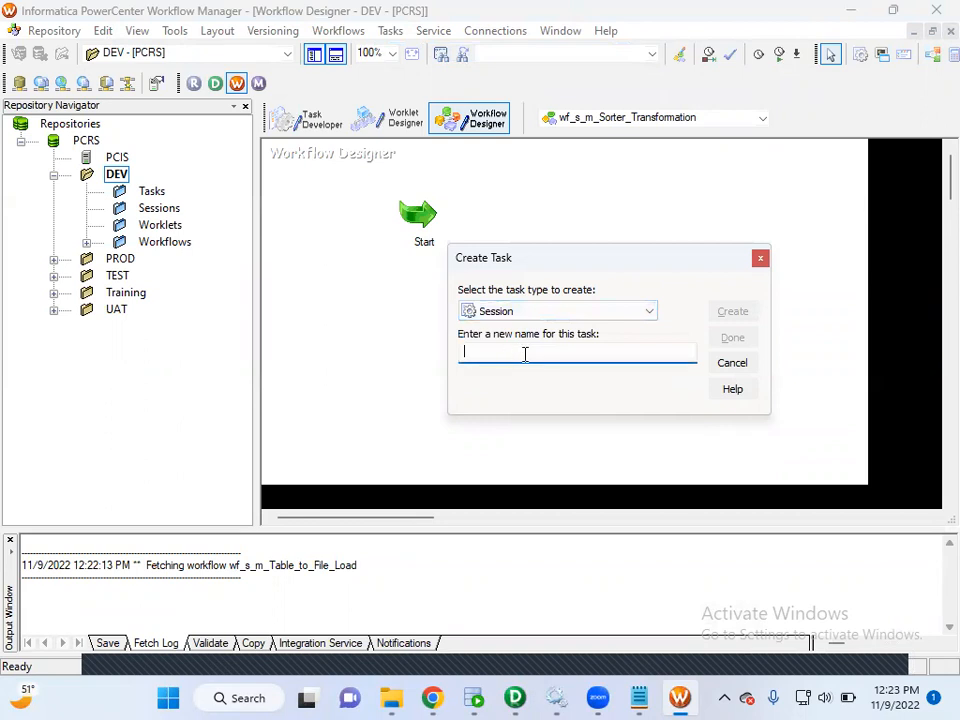
pyautogui.click(731, 362)
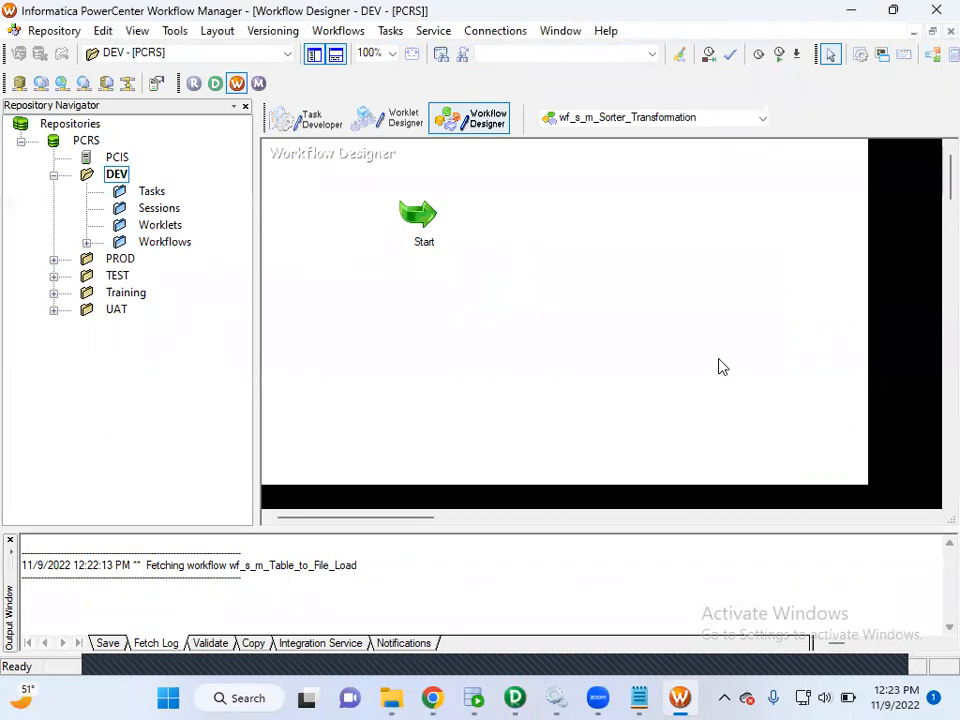
# Place a session task beside Start in the workflow and associate it with the m_Sorter_Transformation mapping.
pyautogui.click(861, 58)
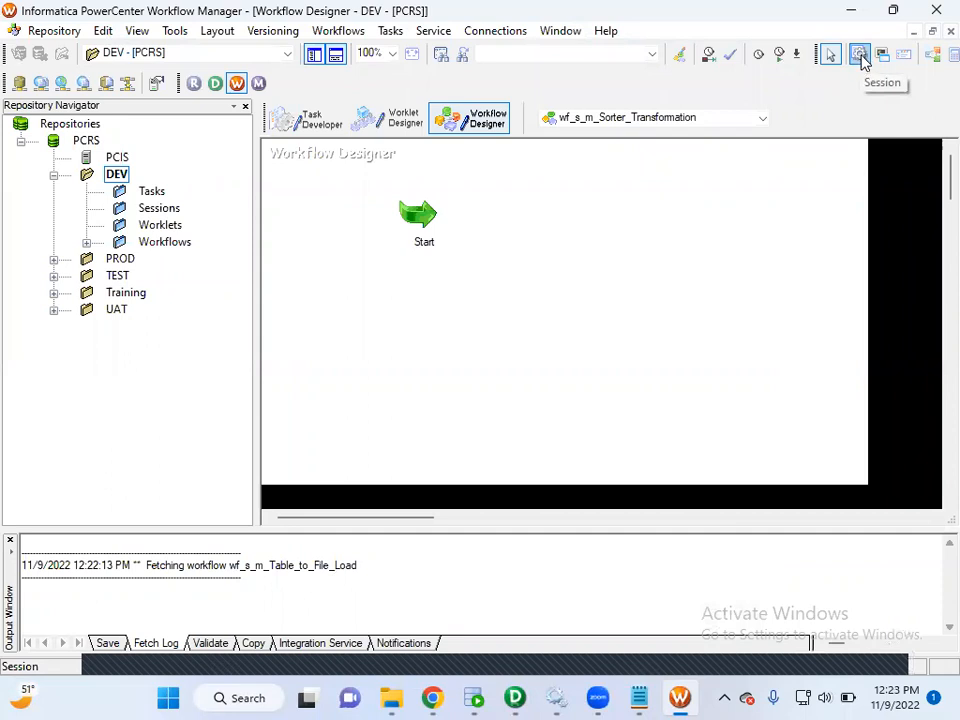
pyautogui.click(548, 222)
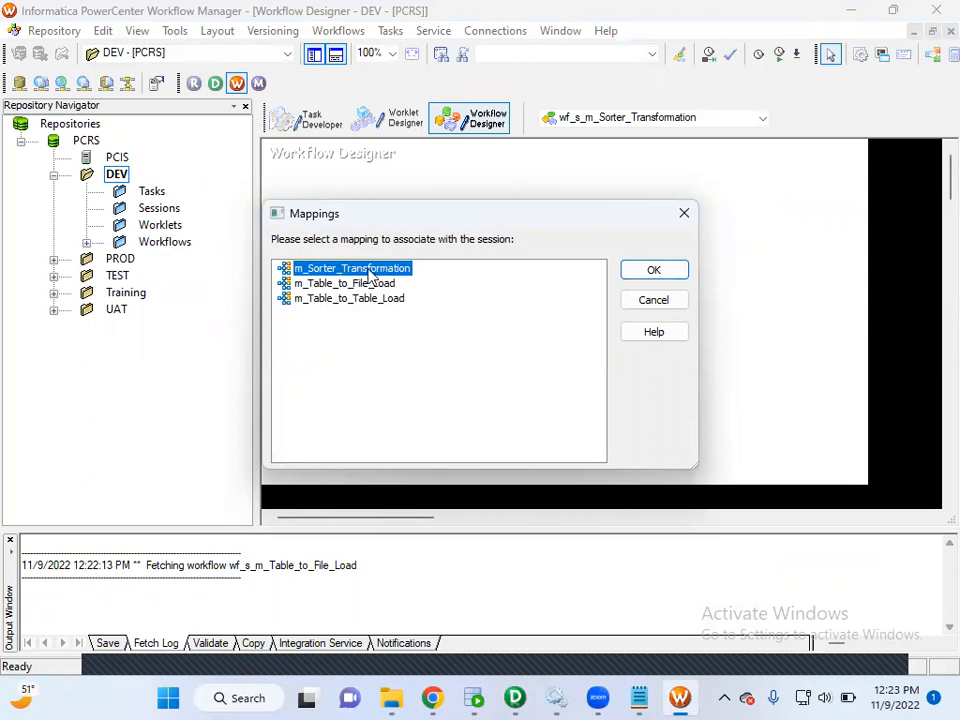
pyautogui.click(640, 274)
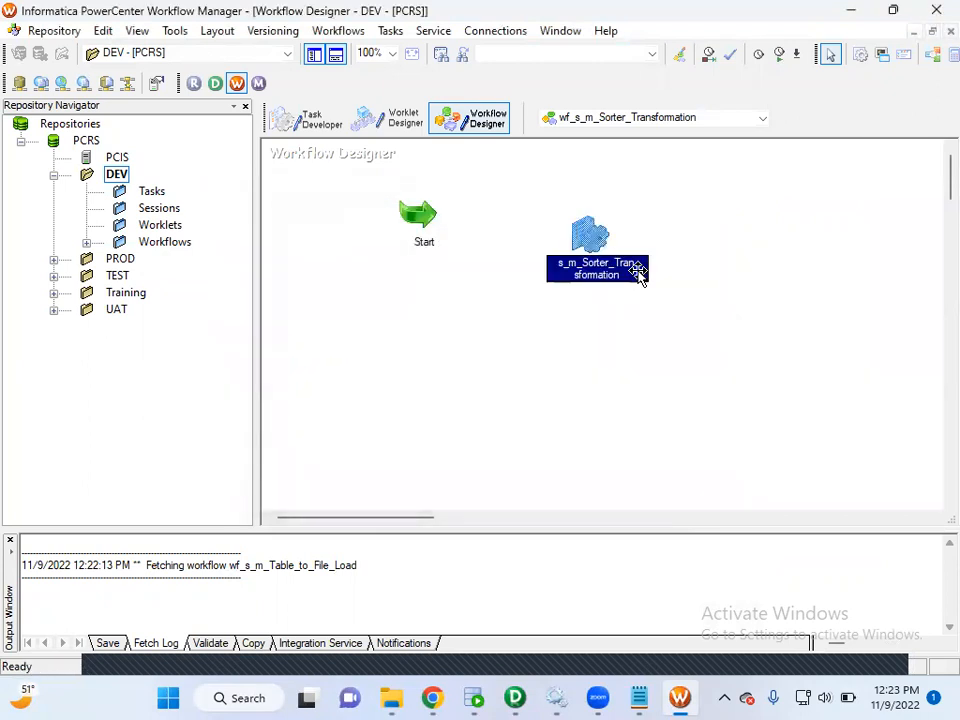
# Line up the session task with Start and set its SQ_EMPSRC source connection to Oracle_SRCDB.
pyautogui.moveTo(592, 238); pyautogui.dragTo(585, 213)
pyautogui.moveTo(586, 216)
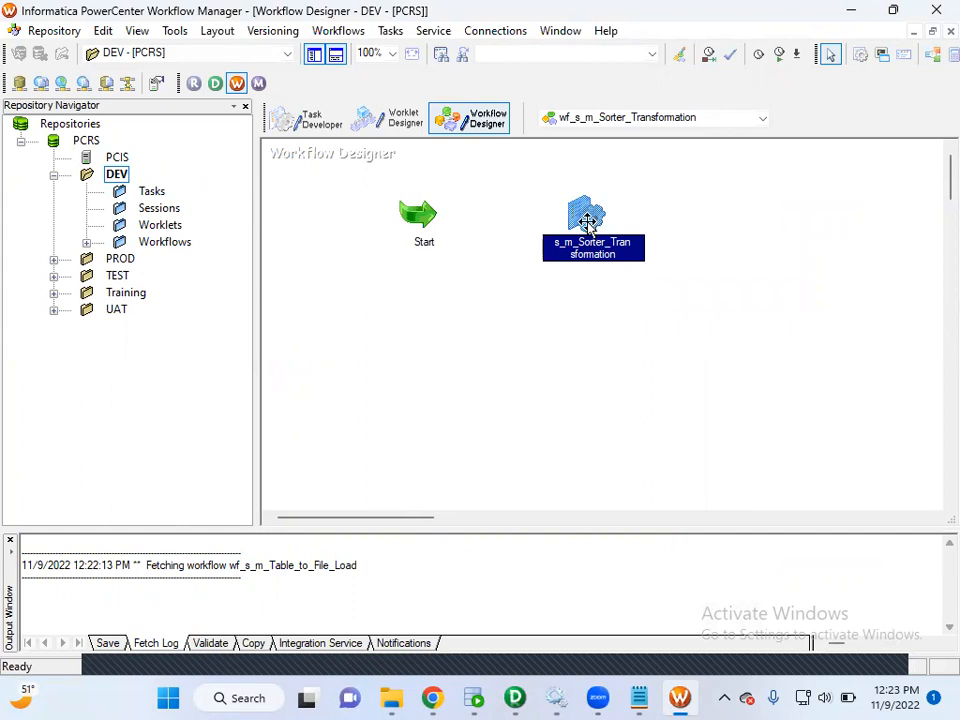
pyautogui.doubleClick(588, 220)
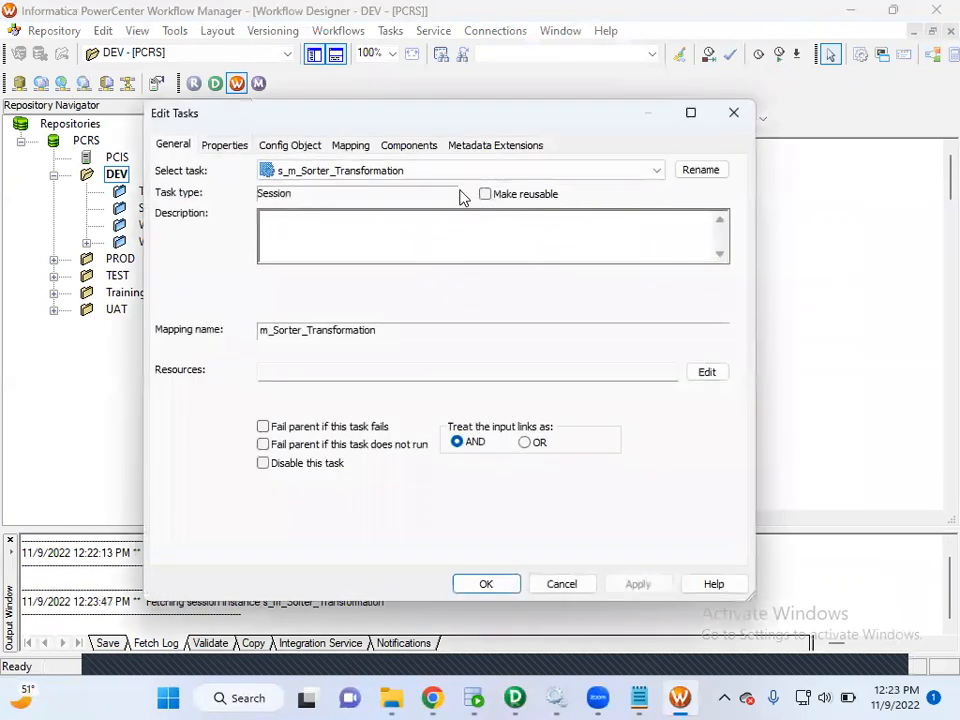
pyautogui.click(350, 146)
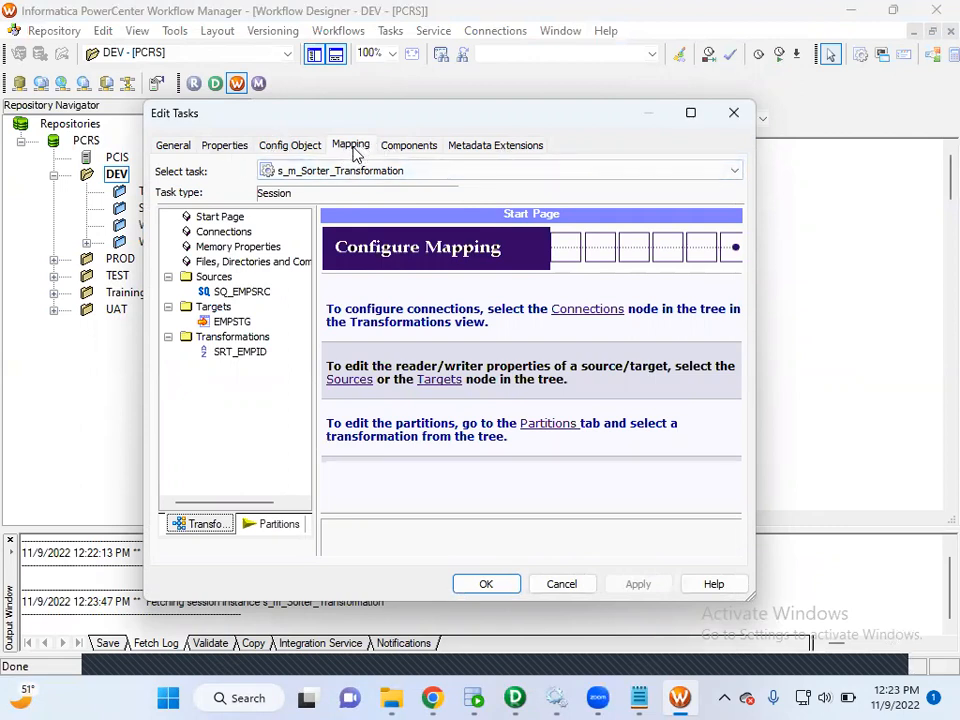
pyautogui.click(250, 292)
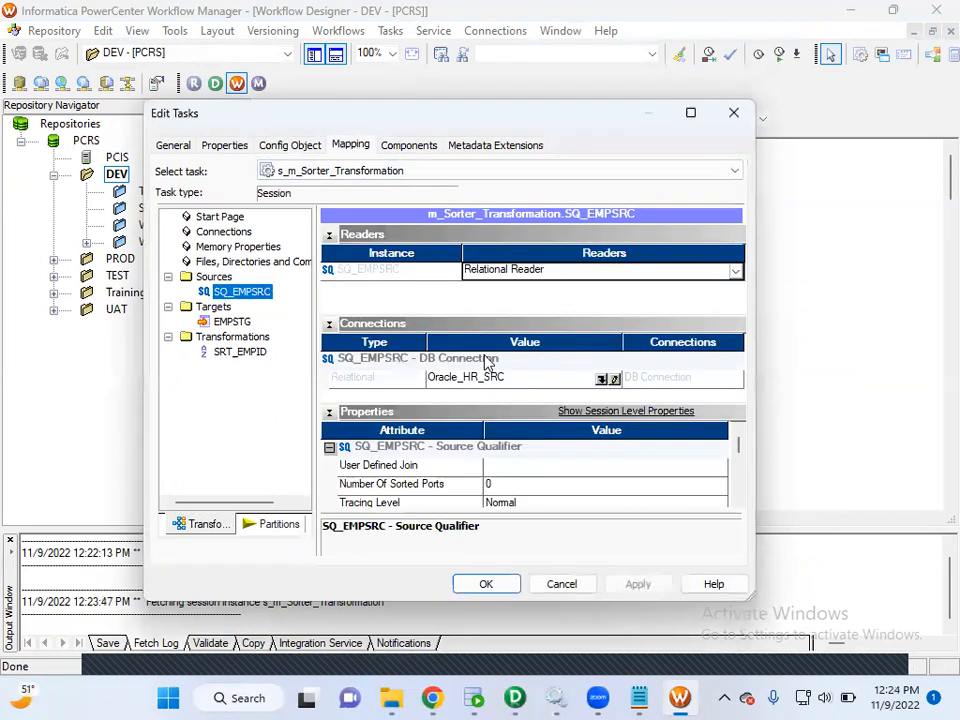
pyautogui.click(602, 381)
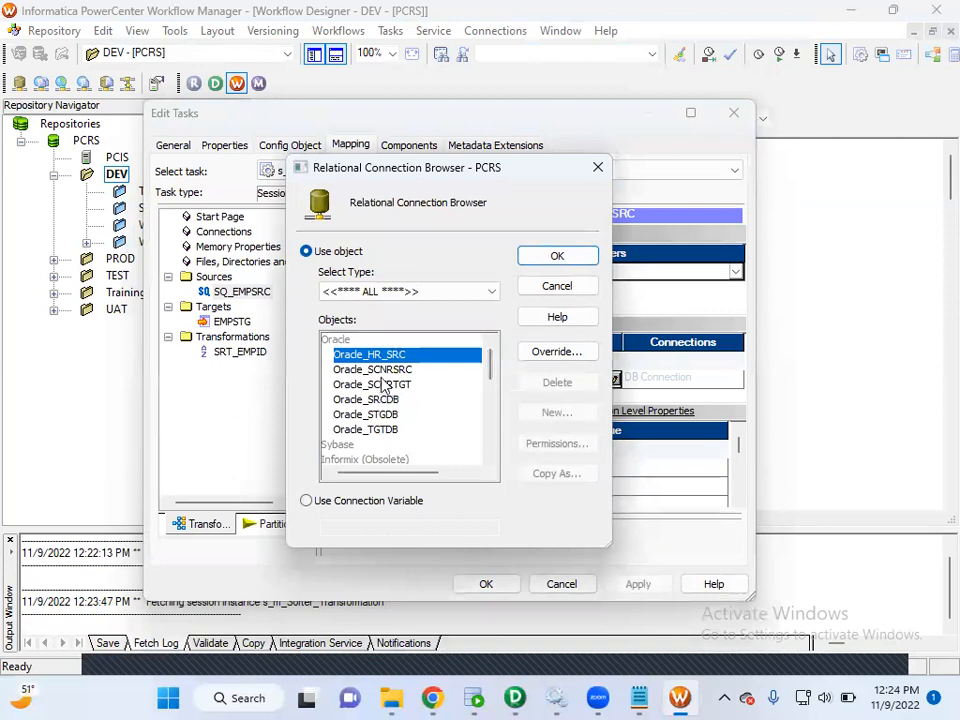
pyautogui.click(389, 403)
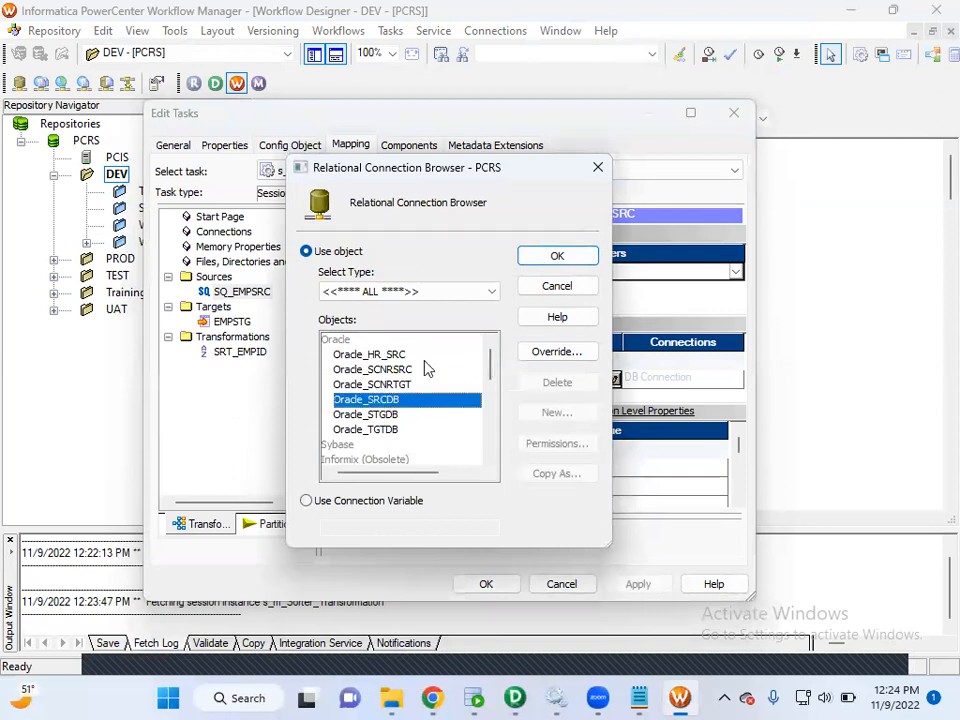
pyautogui.click(557, 258)
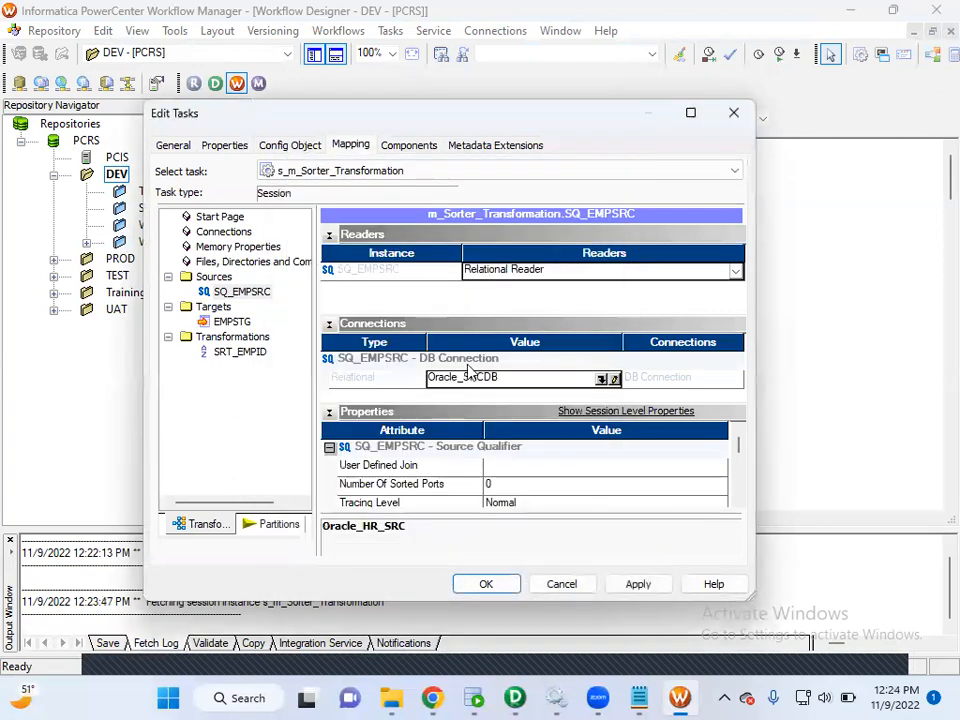
# Set the session's EMPSTG target connection to Oracle_STGDB, then apply and close the task settings.
pyautogui.click(236, 324)
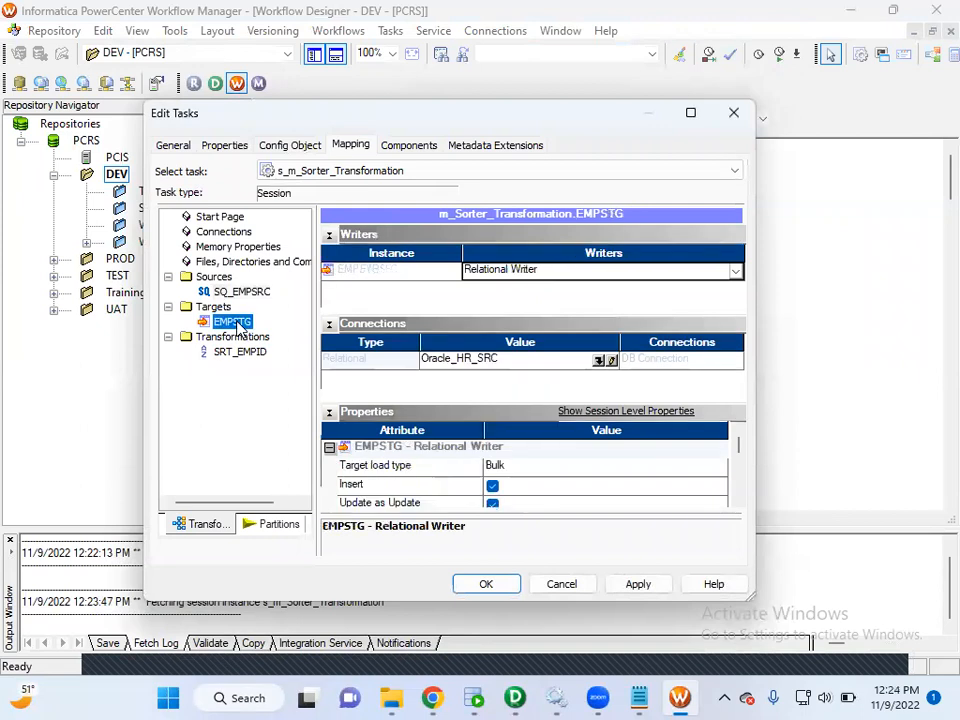
pyautogui.click(600, 360)
pyautogui.click(410, 414)
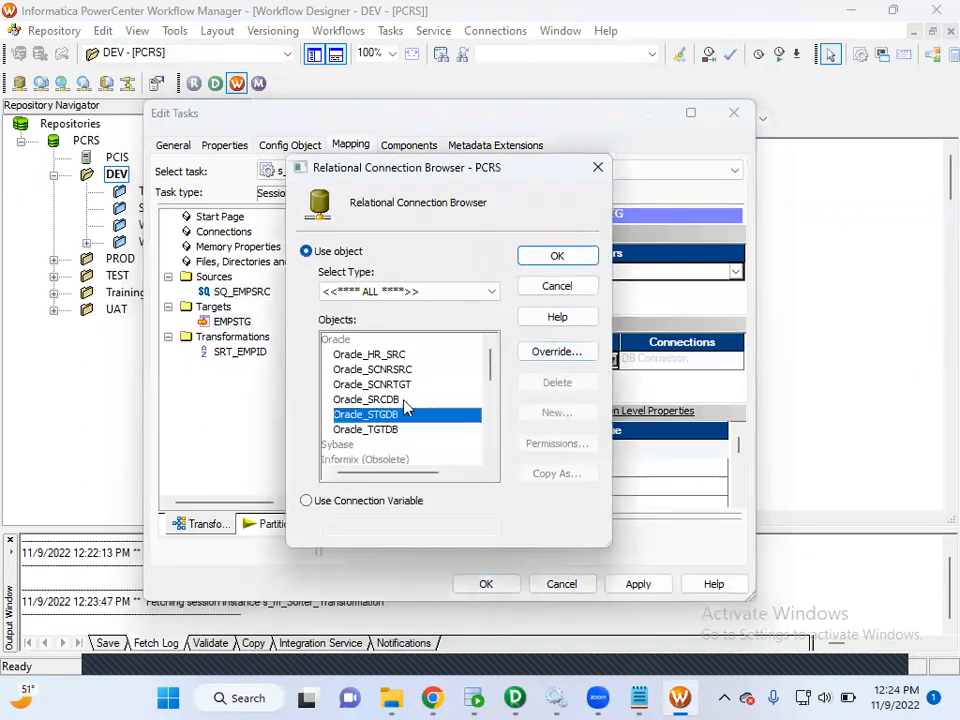
pyautogui.click(566, 258)
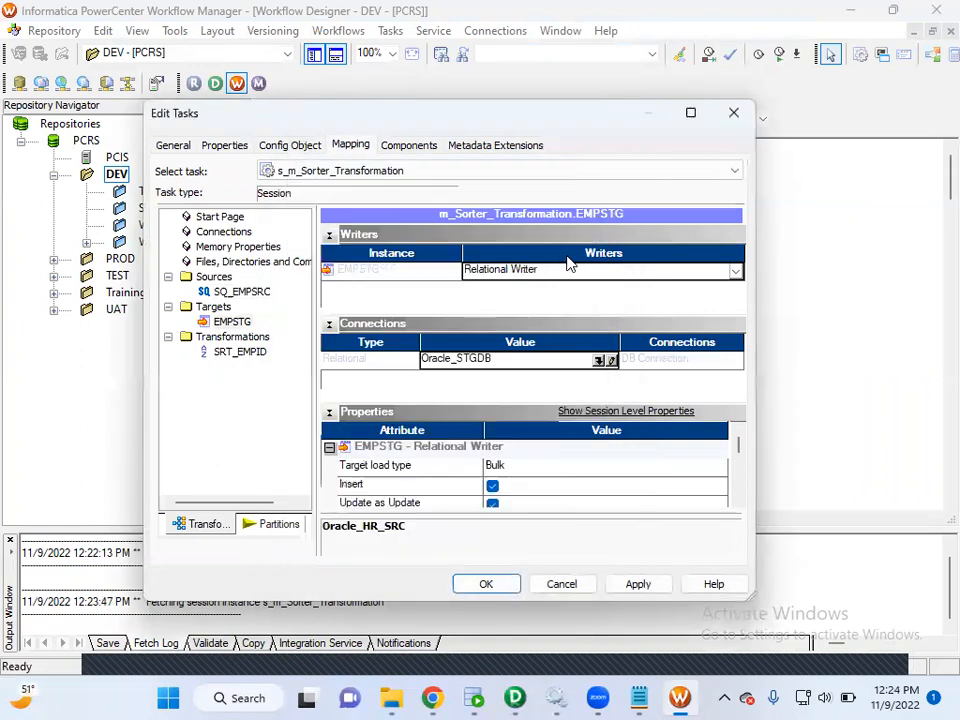
pyautogui.click(656, 591)
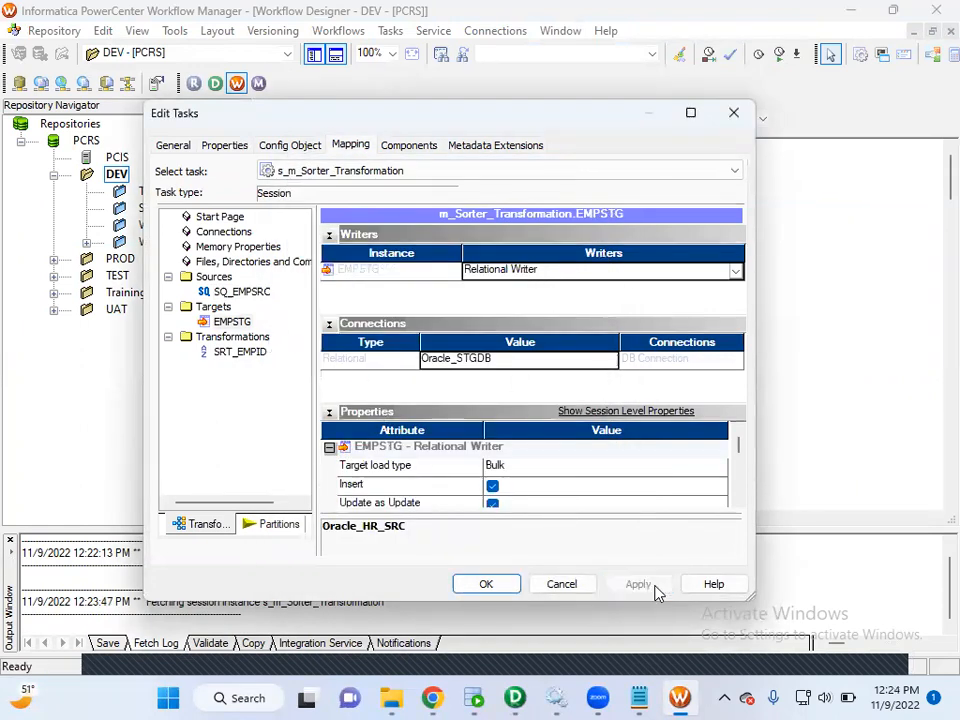
pyautogui.click(487, 585)
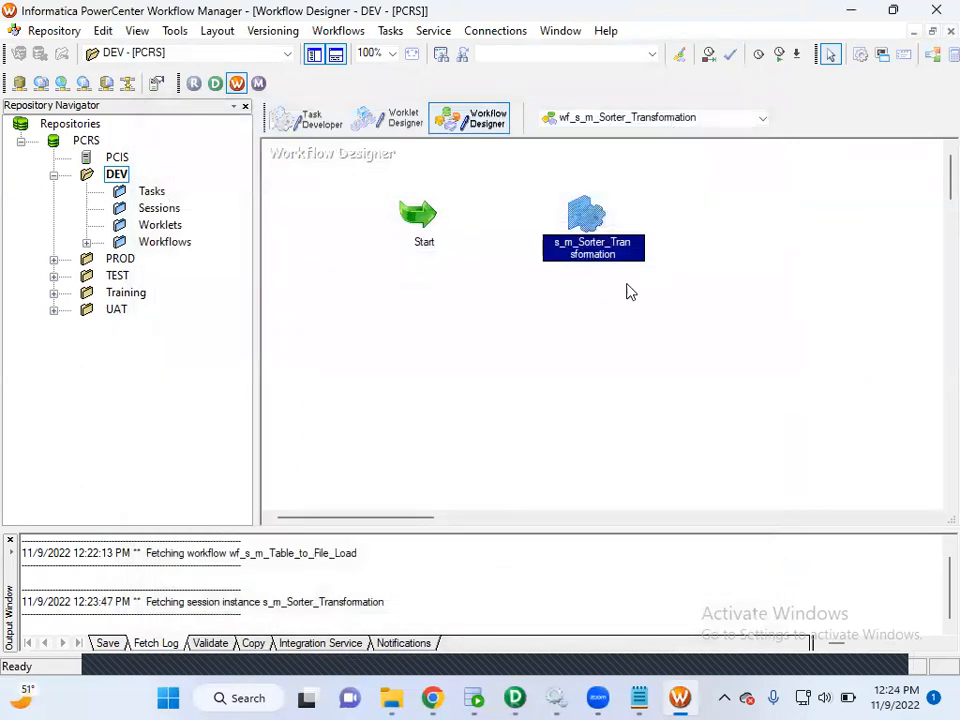
pyautogui.moveTo(541, 173); pyautogui.dragTo(698, 270)
pyautogui.click(388, 186)
pyautogui.moveTo(386, 180); pyautogui.dragTo(626, 268)
pyautogui.click(595, 214)
pyautogui.moveTo(371, 185); pyautogui.dragTo(502, 274)
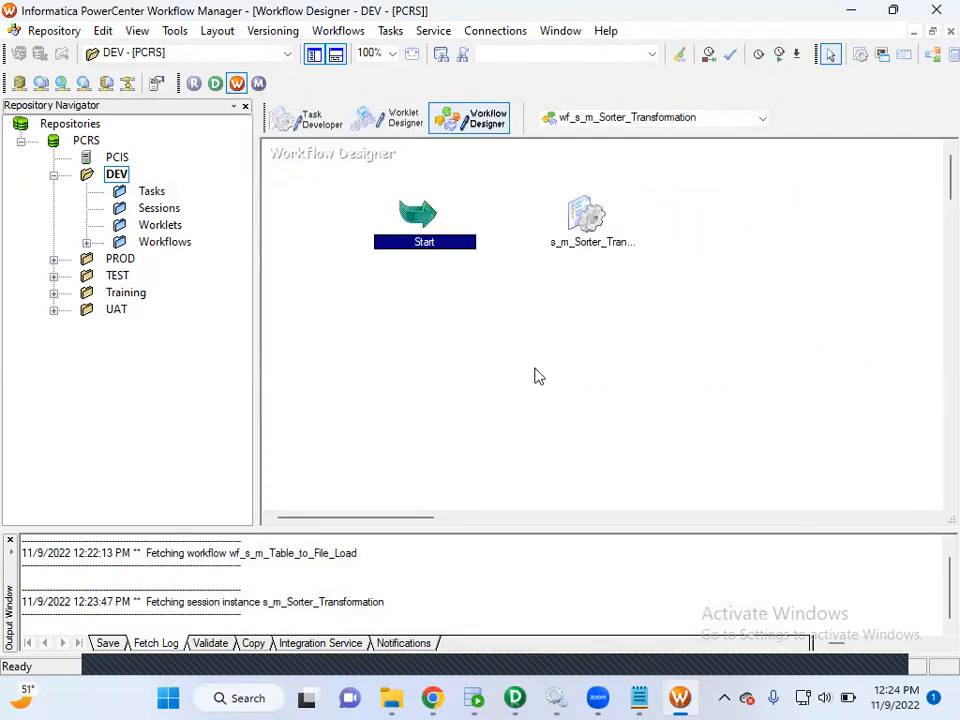
pyautogui.click(596, 210)
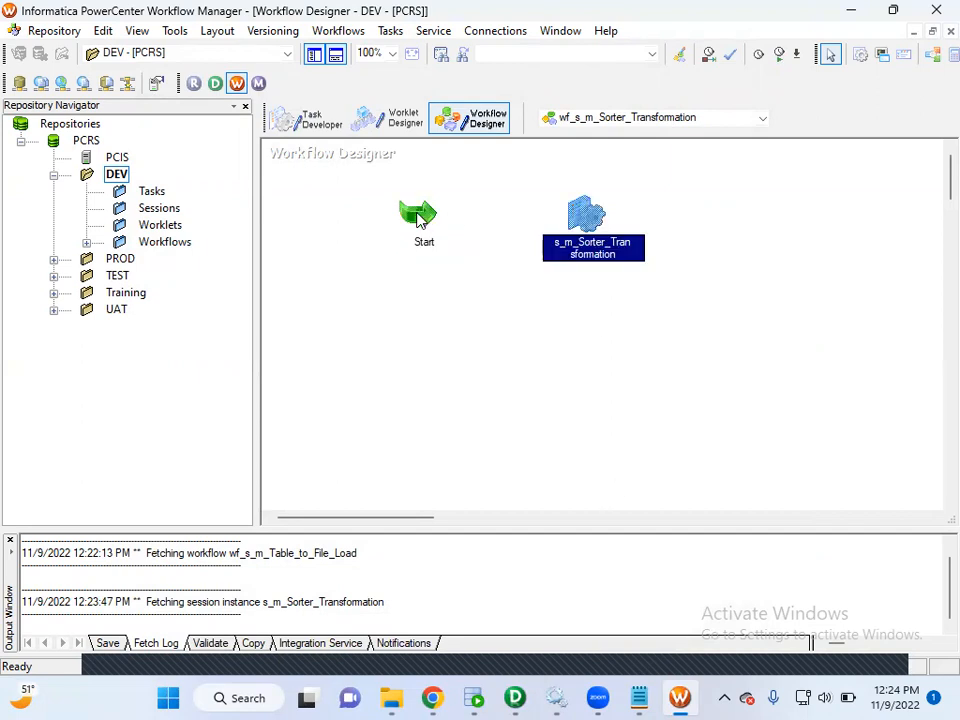
# Shift Start and the session task slightly, and link Start to the s_m_Sorter_Transformation session with Link Task.
pyautogui.click(389, 31)
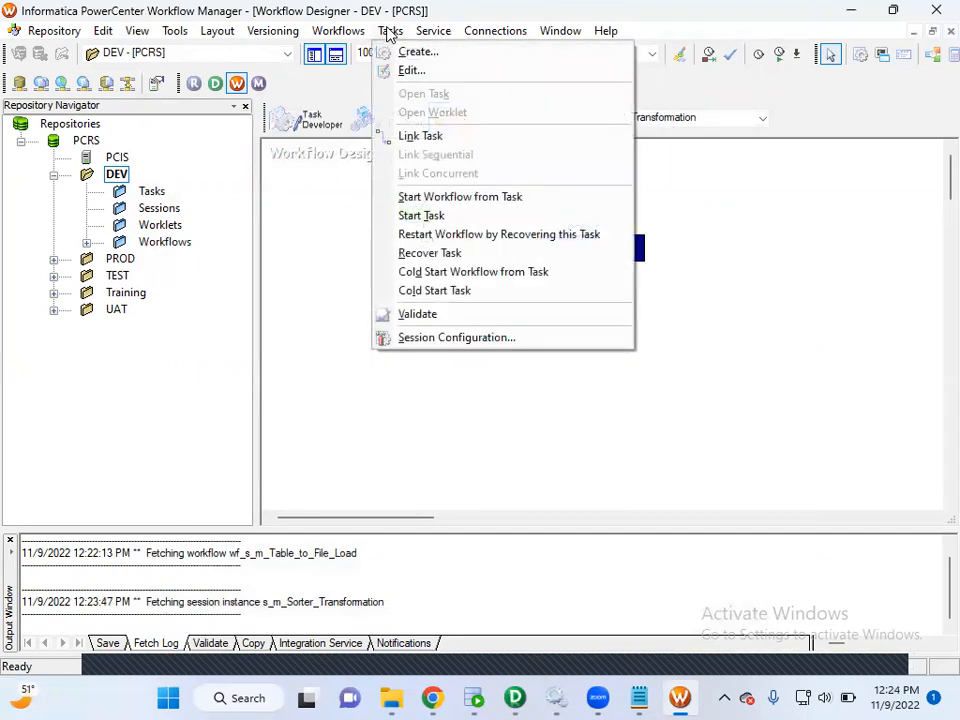
pyautogui.click(418, 136)
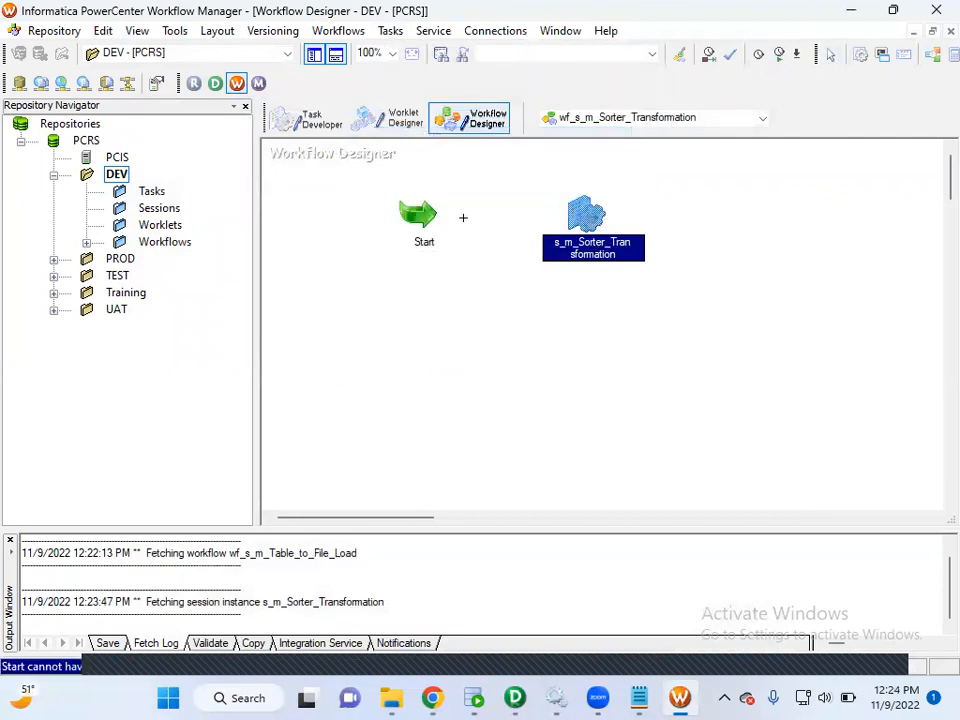
pyautogui.moveTo(424, 218); pyautogui.dragTo(425, 219)
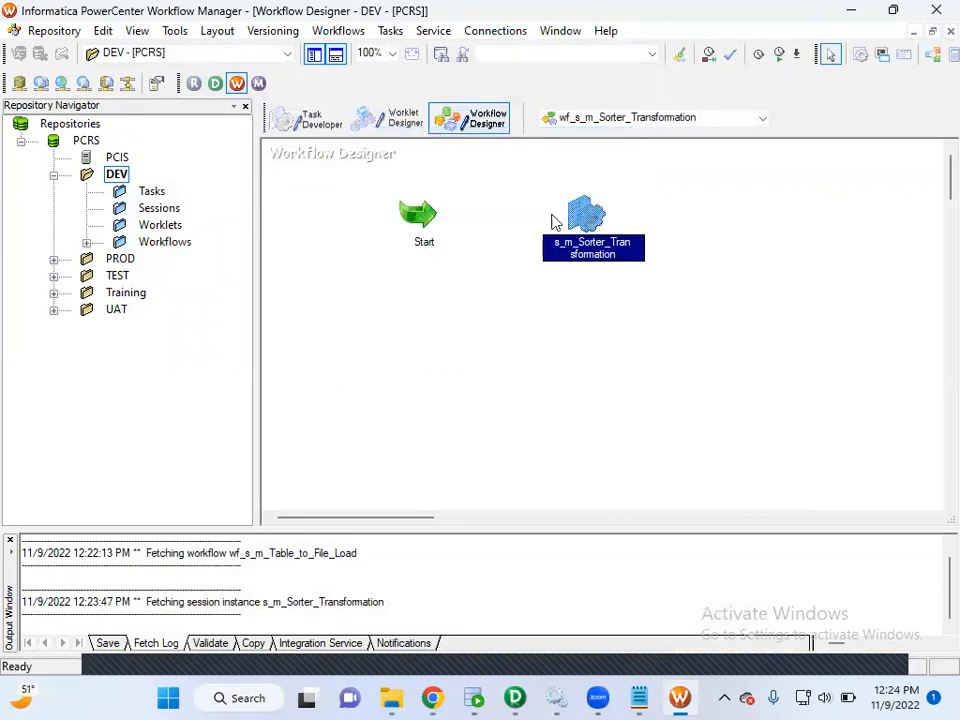
pyautogui.click(391, 31)
pyautogui.click(421, 135)
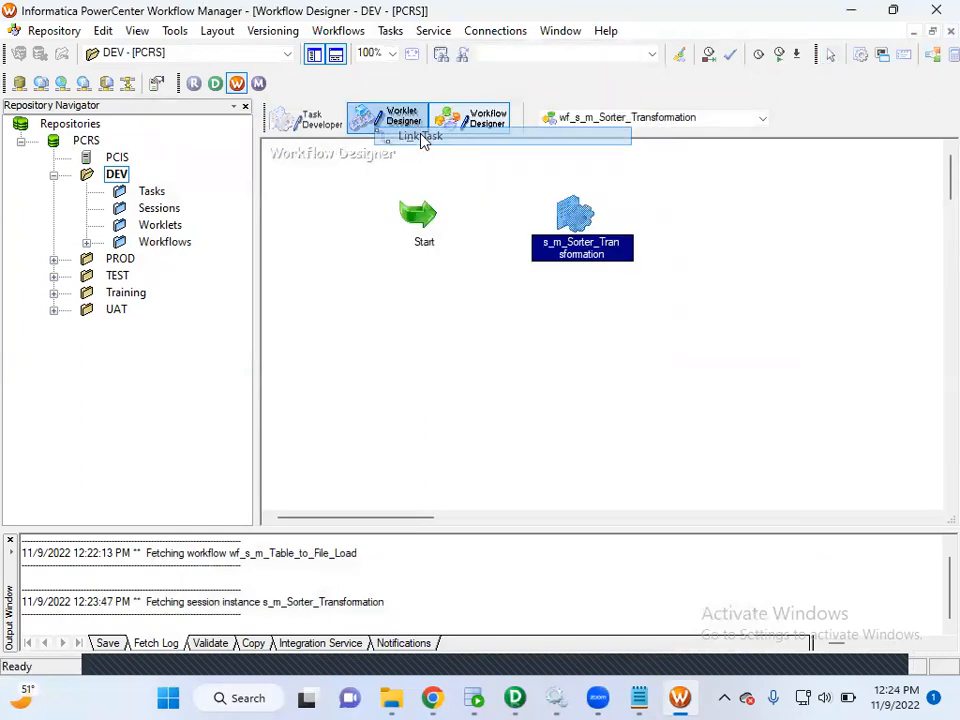
pyautogui.moveTo(568, 211); pyautogui.dragTo(382, 229)
pyautogui.click(392, 30)
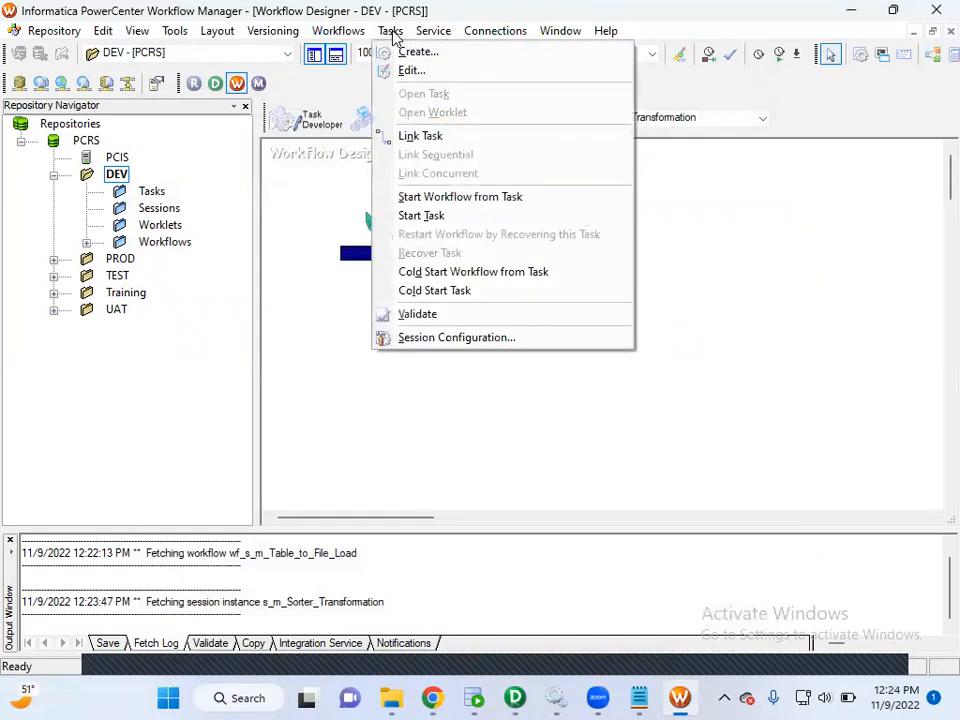
pyautogui.click(433, 138)
pyautogui.moveTo(384, 225); pyautogui.dragTo(572, 215)
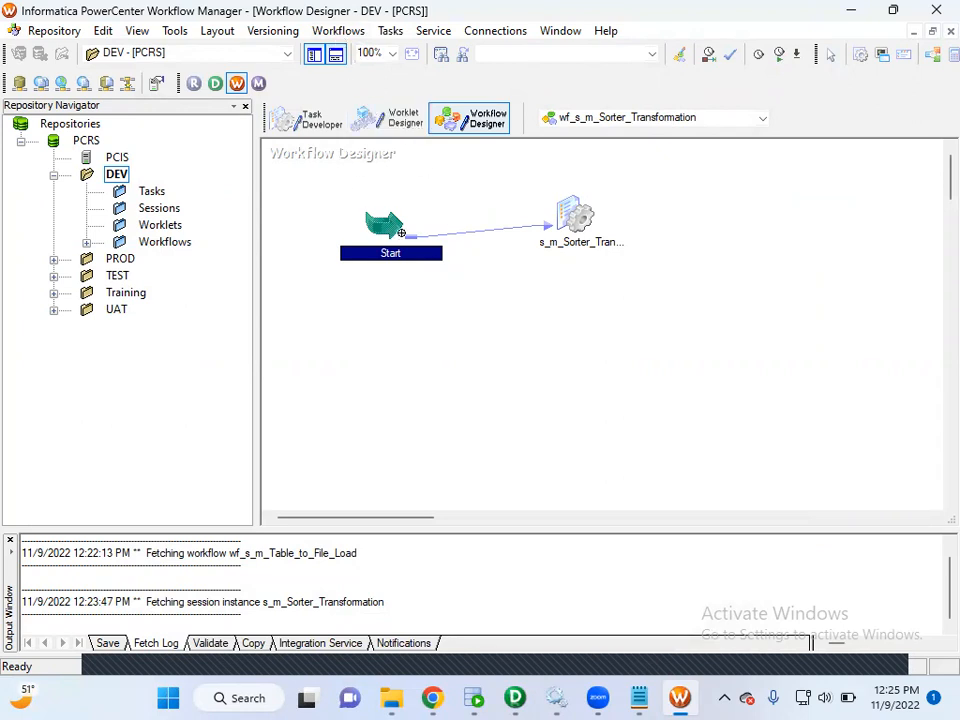
# Save the wf_s_m_Sorter_Transformation workflow to the repository and review its validation messages.
pyautogui.click(54, 30)
pyautogui.click(64, 240)
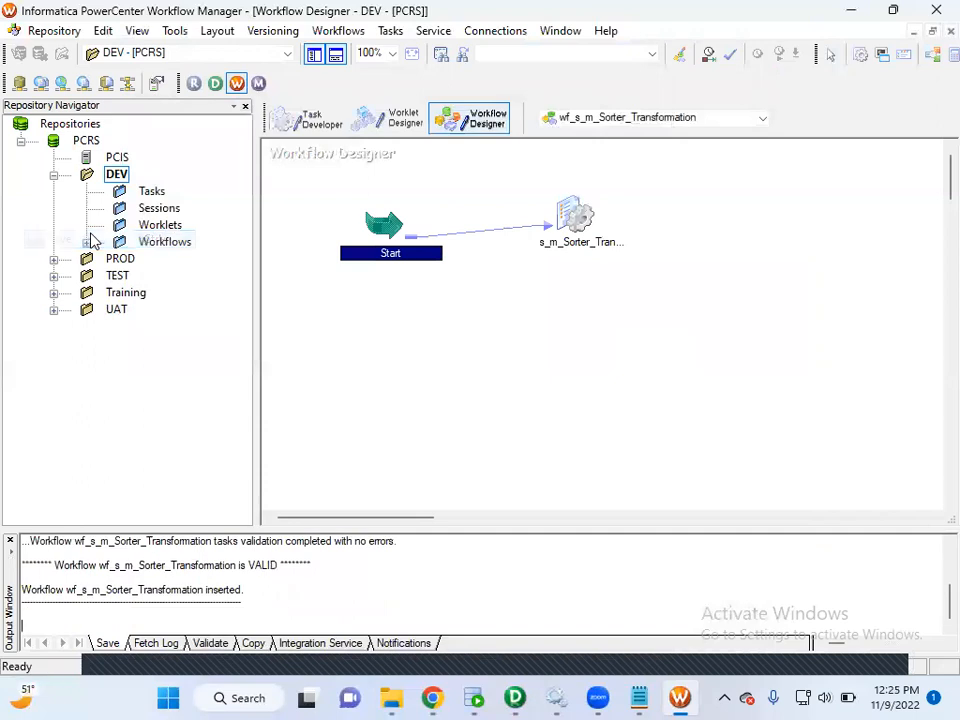
pyautogui.moveTo(296, 597); pyautogui.dragTo(68, 553)
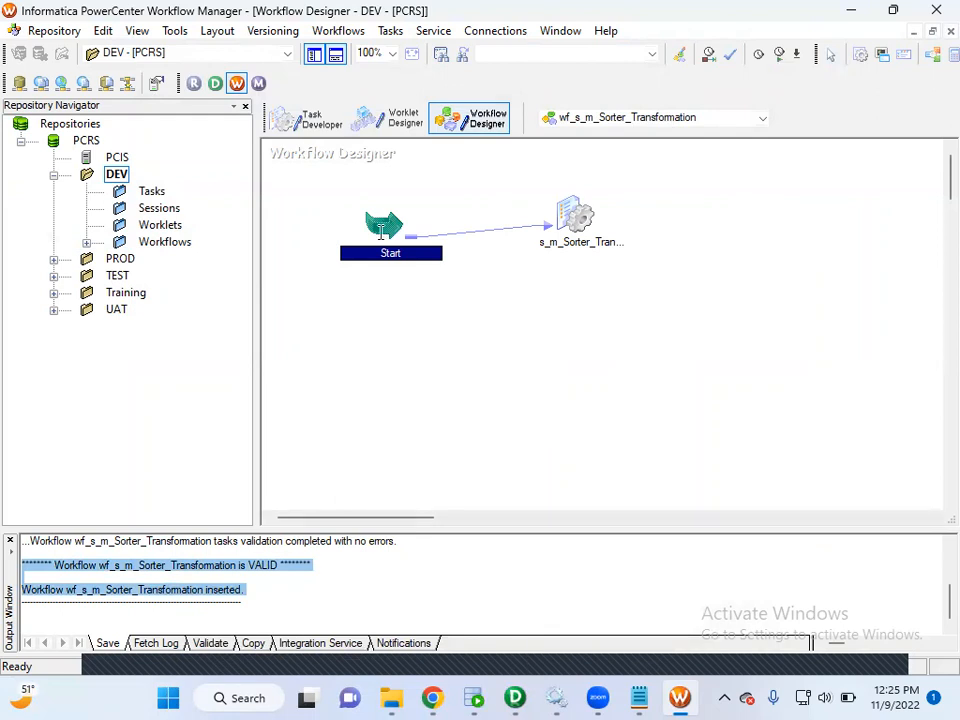
# Switch to Oracle SQL Developer and review the sorting requirement in SRCDB and the EMPSTG query result in STGDB before the run.
pyautogui.hotkey('alt', 'Tab')
pyautogui.moveTo(219, 284); pyautogui.dragTo(765, 283)
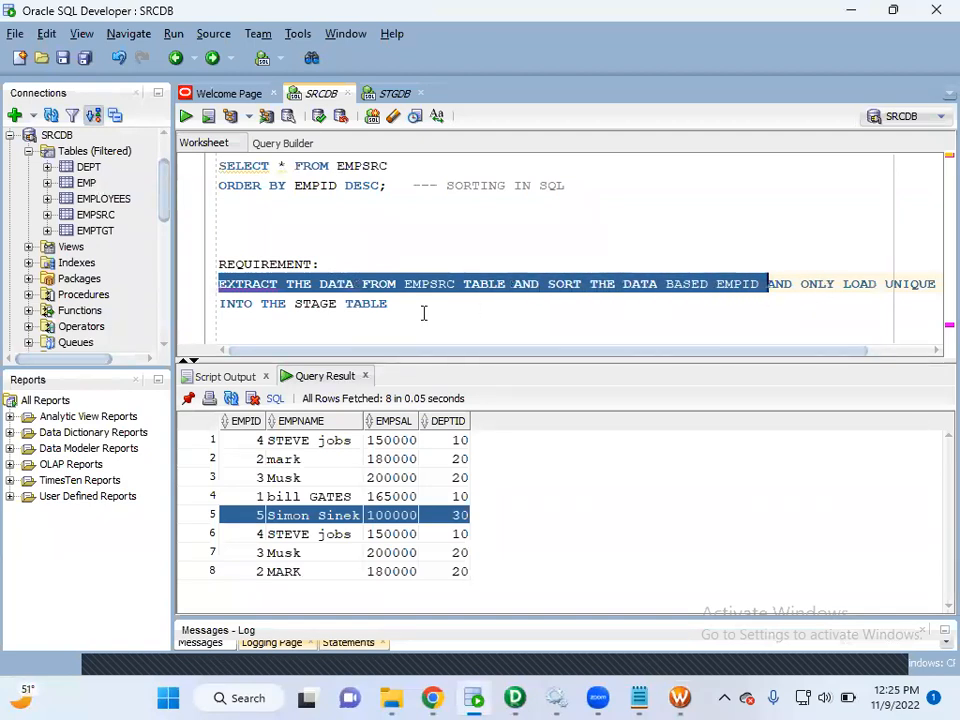
pyautogui.click(395, 242)
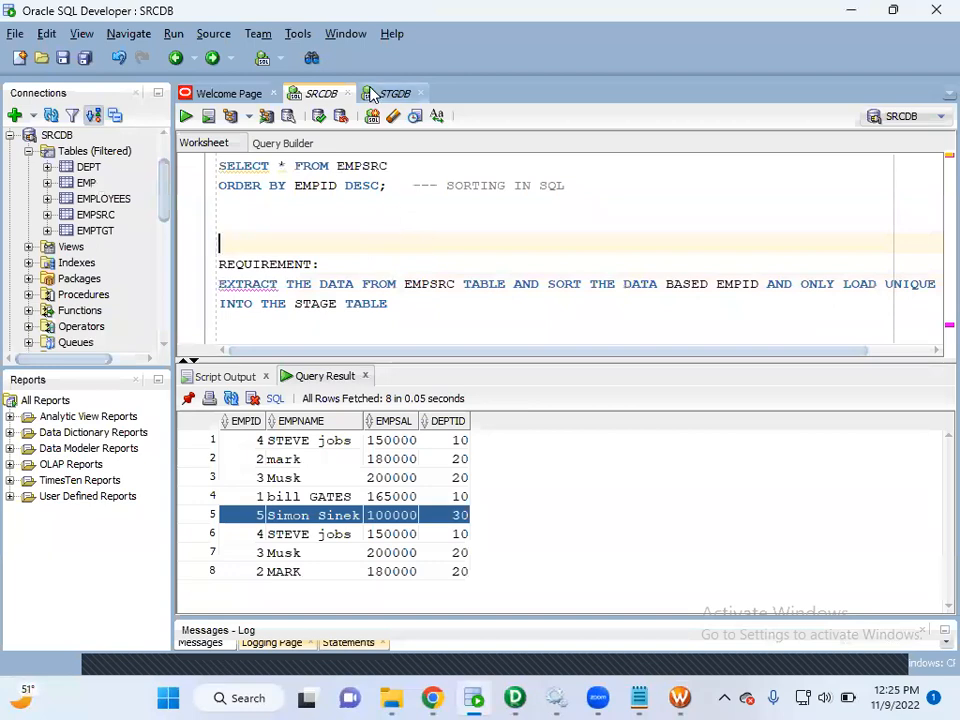
pyautogui.click(370, 93)
pyautogui.click(429, 200)
pyautogui.moveTo(429, 199); pyautogui.dragTo(195, 199)
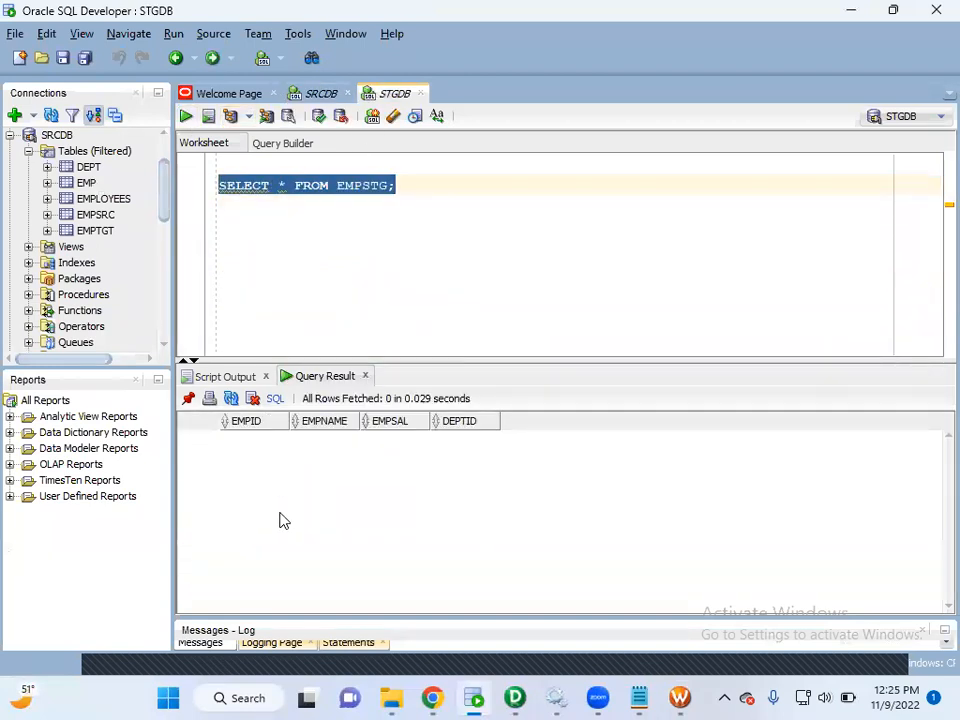
# Review the step about running and monitoring the job in the Notepad class notes, then return to Workflow Manager.
pyautogui.click(680, 698)
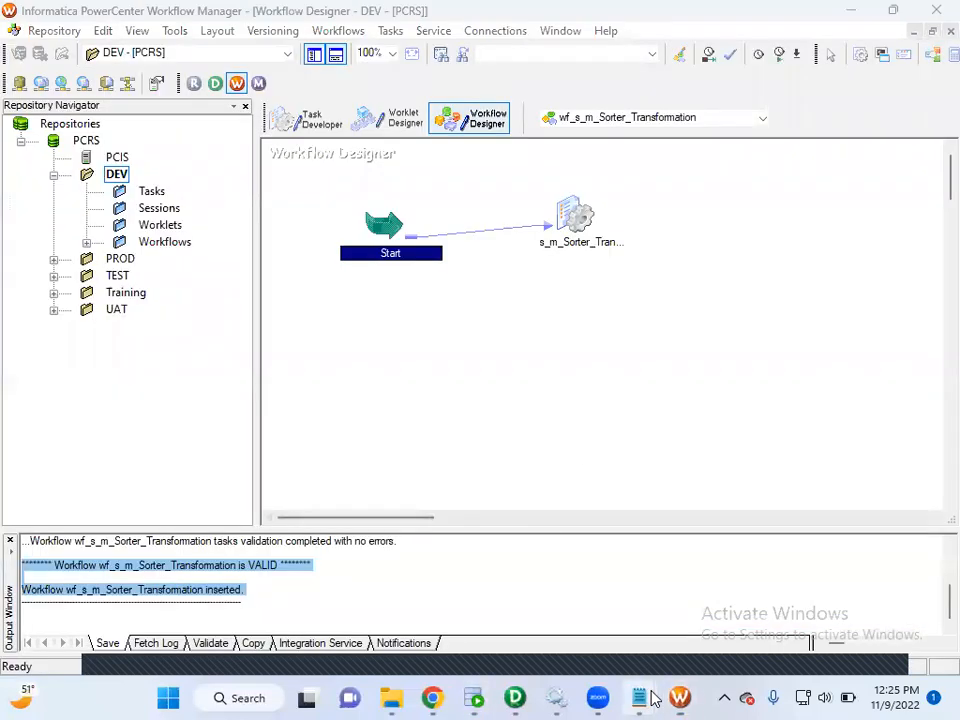
pyautogui.moveTo(643, 694)
pyautogui.click(675, 605)
pyautogui.click(521, 424)
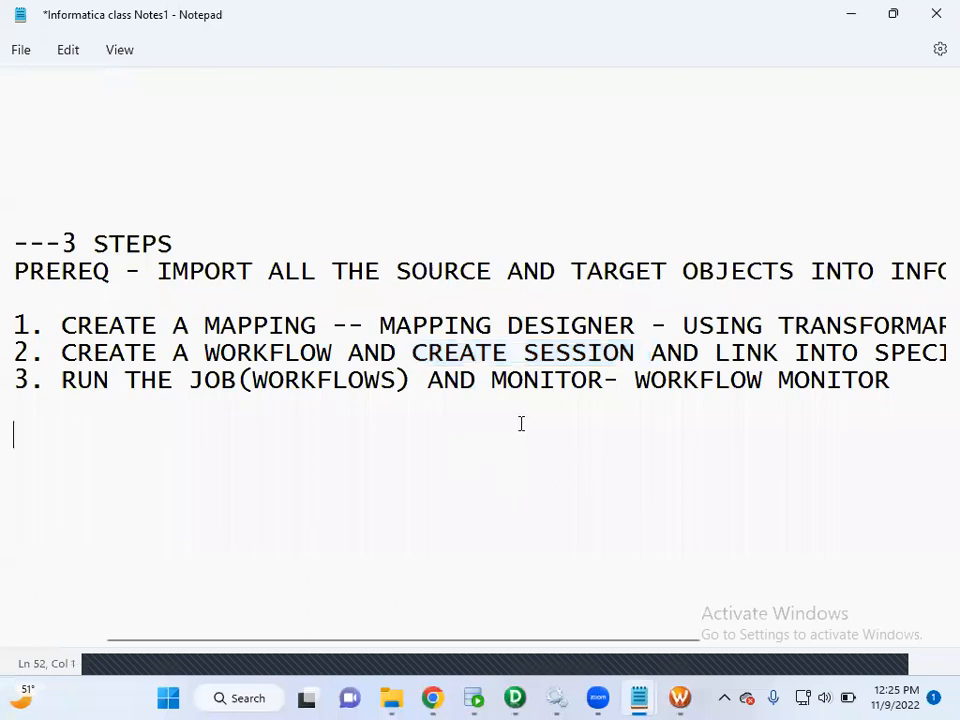
pyautogui.moveTo(61, 380); pyautogui.dragTo(352, 380)
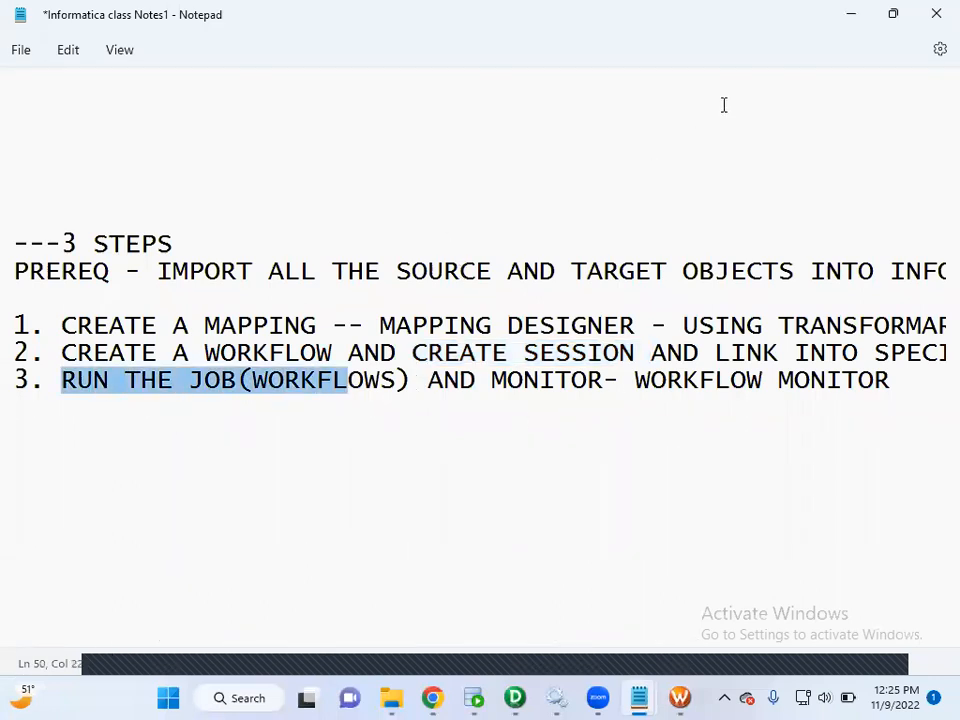
pyautogui.click(848, 15)
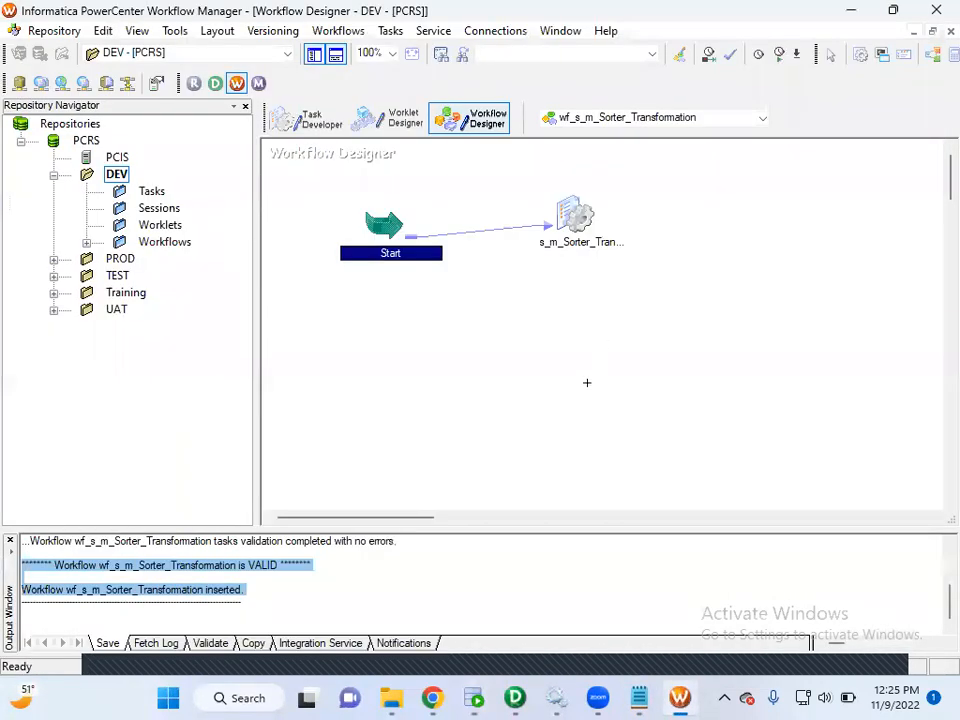
# Start the wf_s_m_Sorter_Transformation workflow from the Workflow Designer workspace.
pyautogui.click(540, 306)
pyautogui.rightClick(540, 314)
pyautogui.click(590, 493)
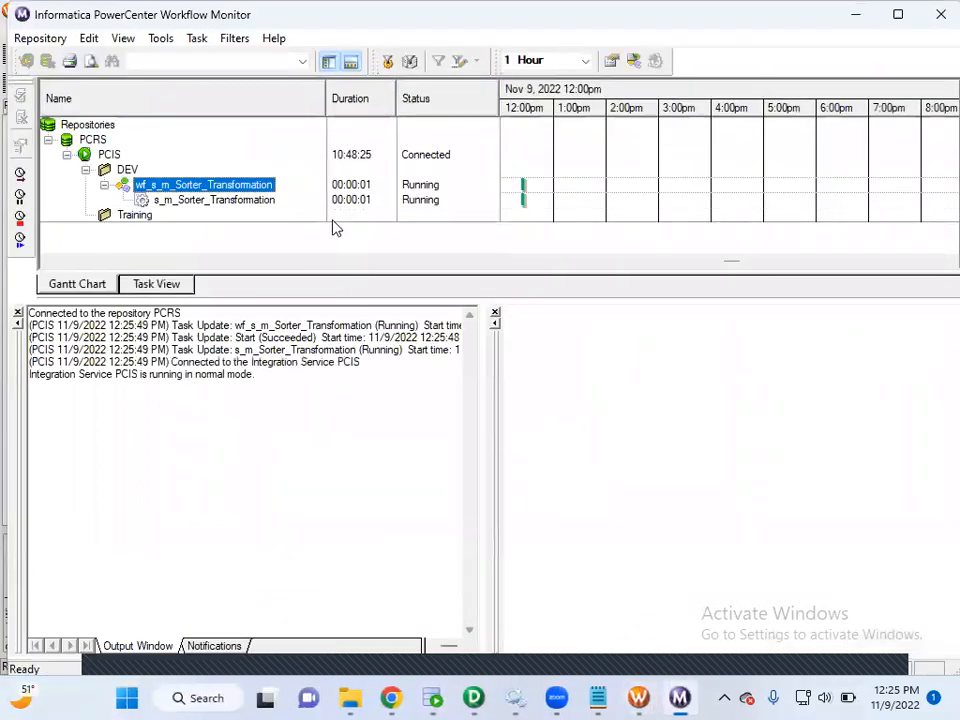
# Get the run properties of the s_m_Sorter_Transformation session and examine the source/target statistics for SQ_EMPSRC and EMPSTG.
pyautogui.click(252, 203)
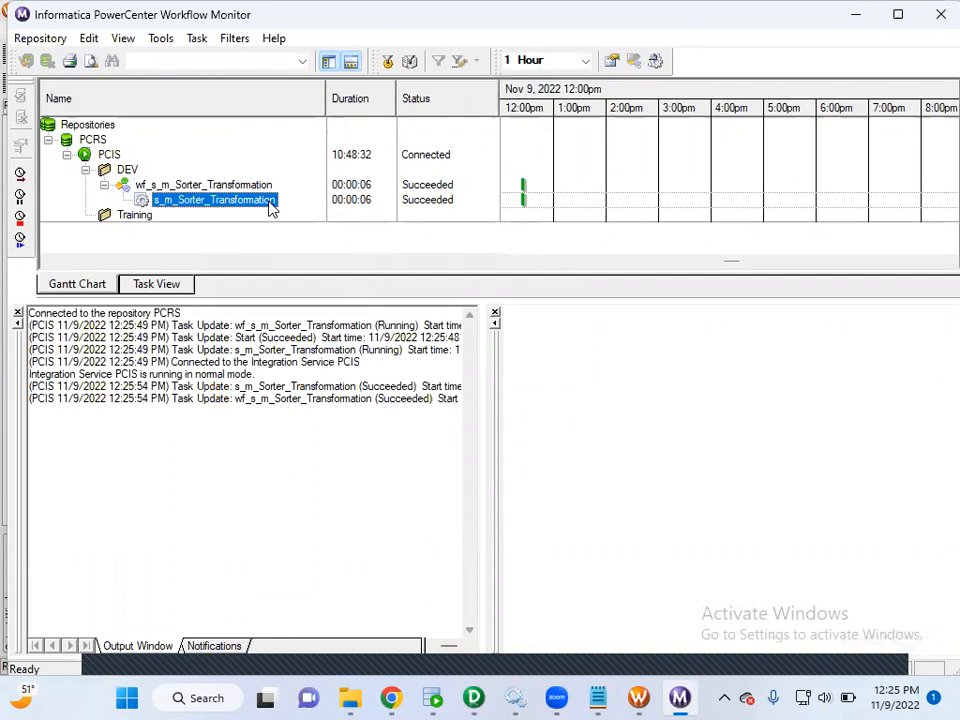
pyautogui.rightClick(270, 207)
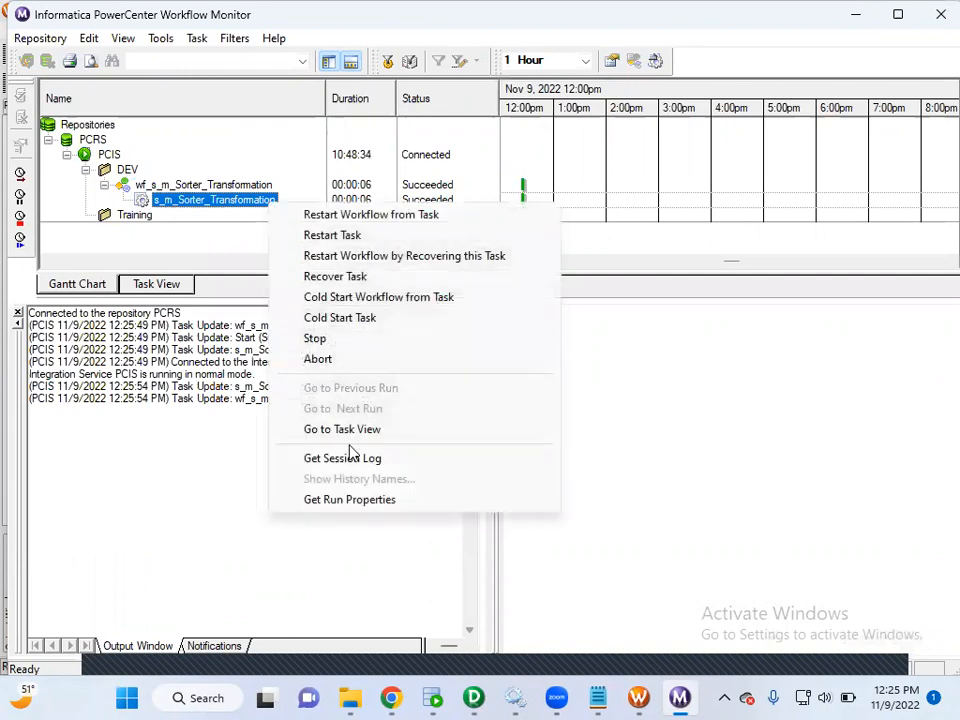
pyautogui.click(350, 501)
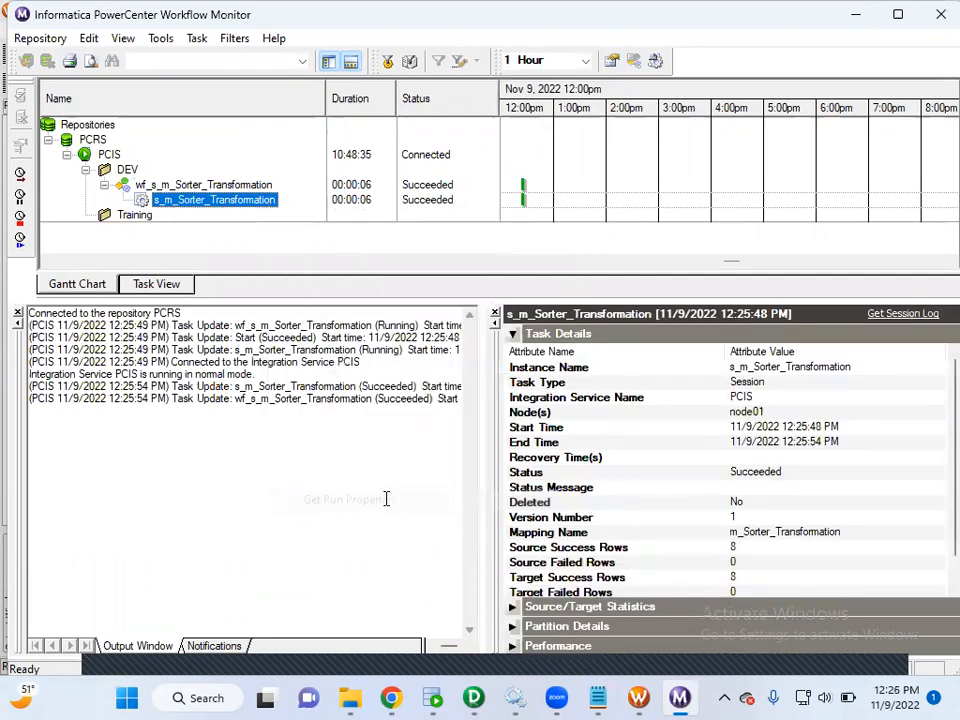
pyautogui.click(512, 334)
pyautogui.click(512, 352)
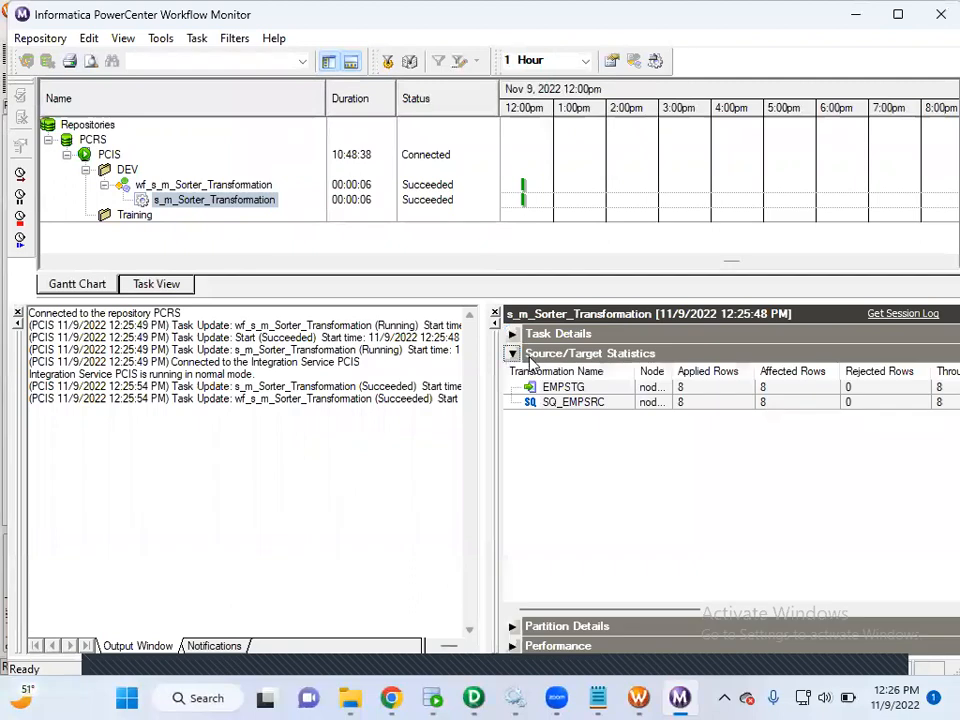
pyautogui.click(692, 403)
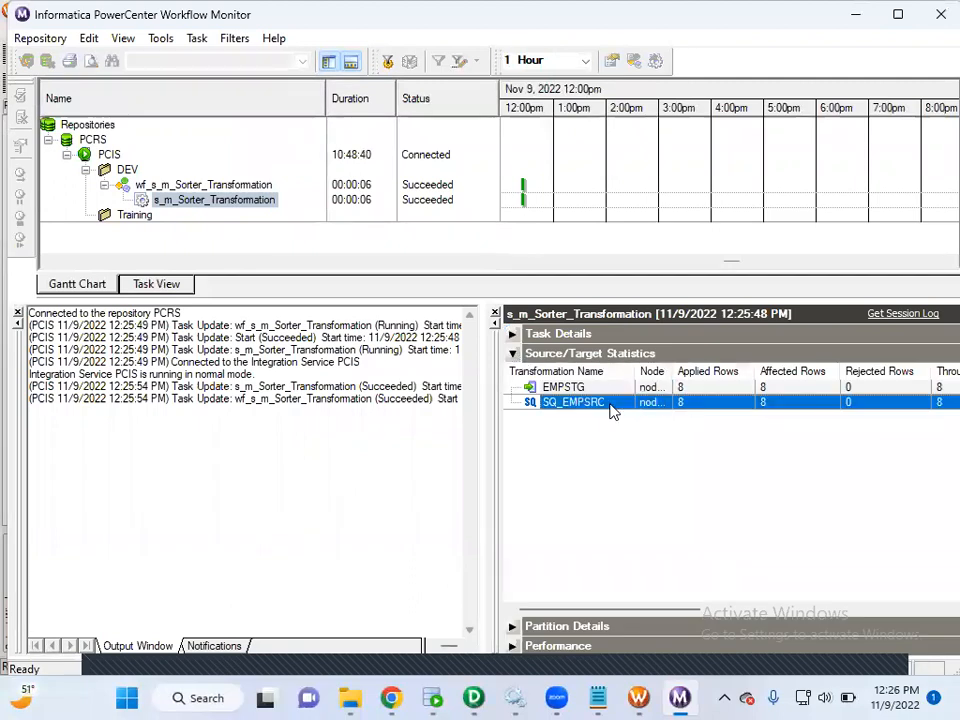
pyautogui.click(711, 389)
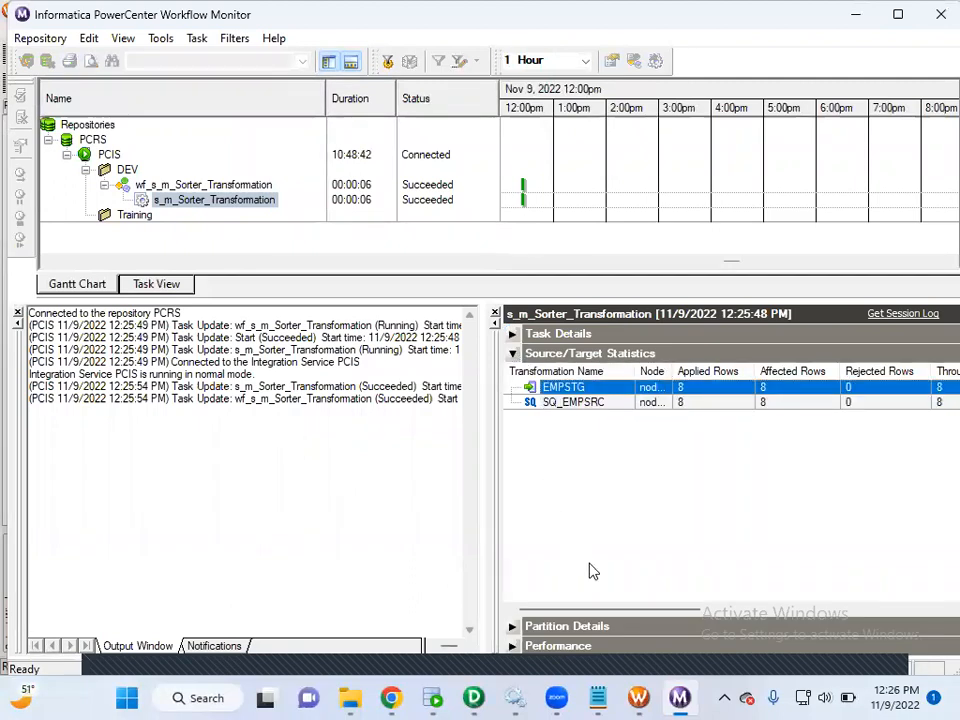
# Switch to Oracle SQL Developer, rerun SELECT * FROM EMPSTG in STGDB, and check the EMPID order and duplicate rows.
pyautogui.click(436, 697)
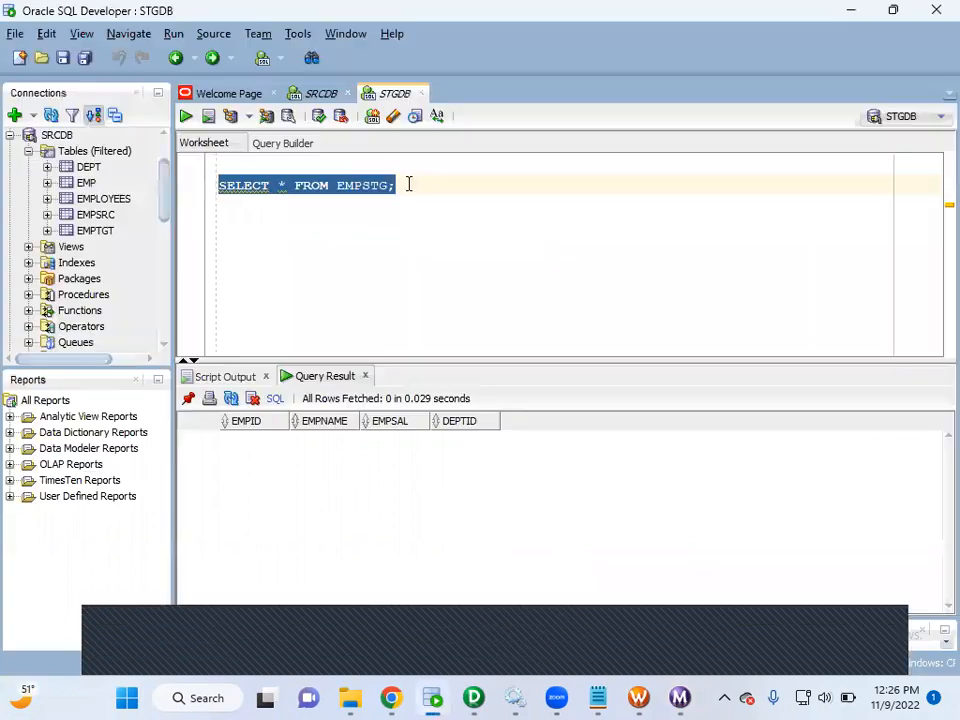
pyautogui.hotkey('ctrl', 'Return')
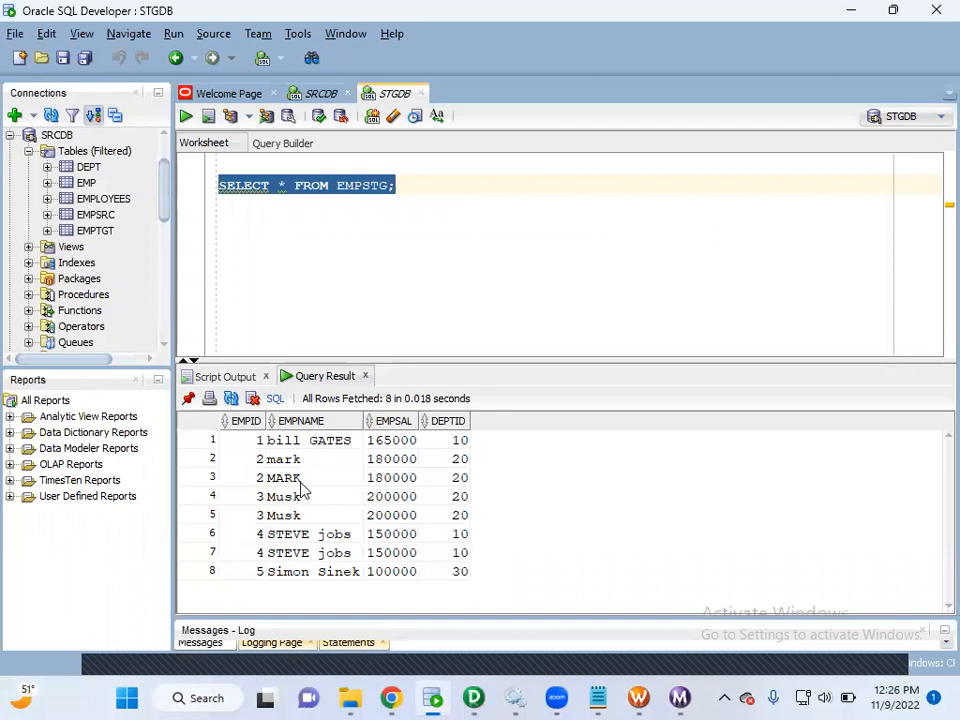
pyautogui.click(259, 440)
pyautogui.click(258, 461)
pyautogui.click(258, 478)
pyautogui.click(258, 497)
pyautogui.click(254, 516)
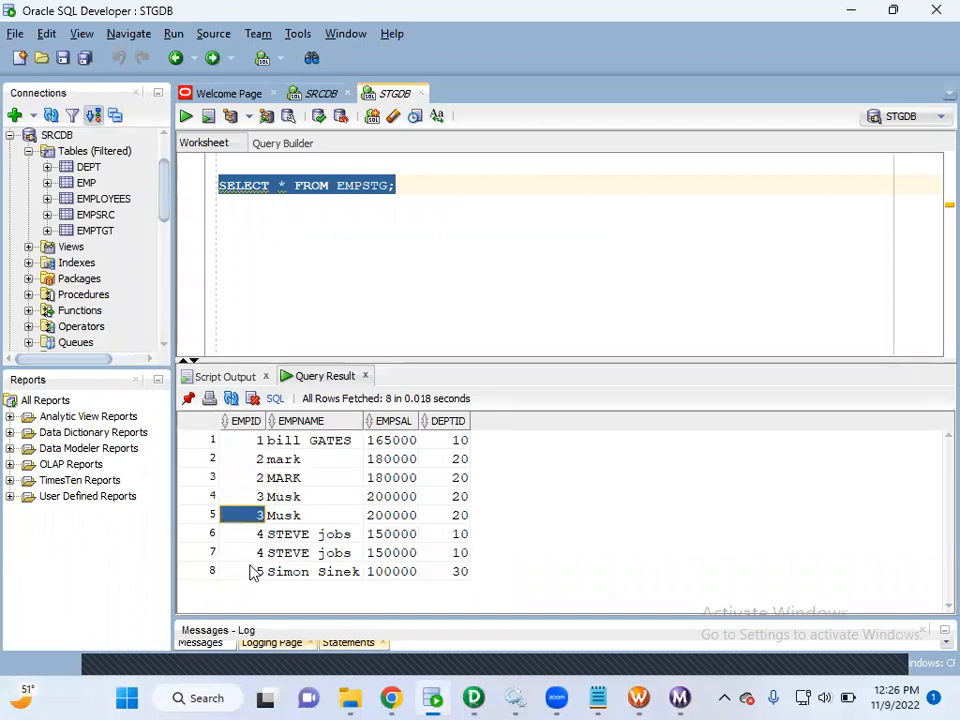
# Reread the requirement in the SRCDB worksheet about sorting by EMPID and loading only unique records into the stage table.
pyautogui.click(322, 94)
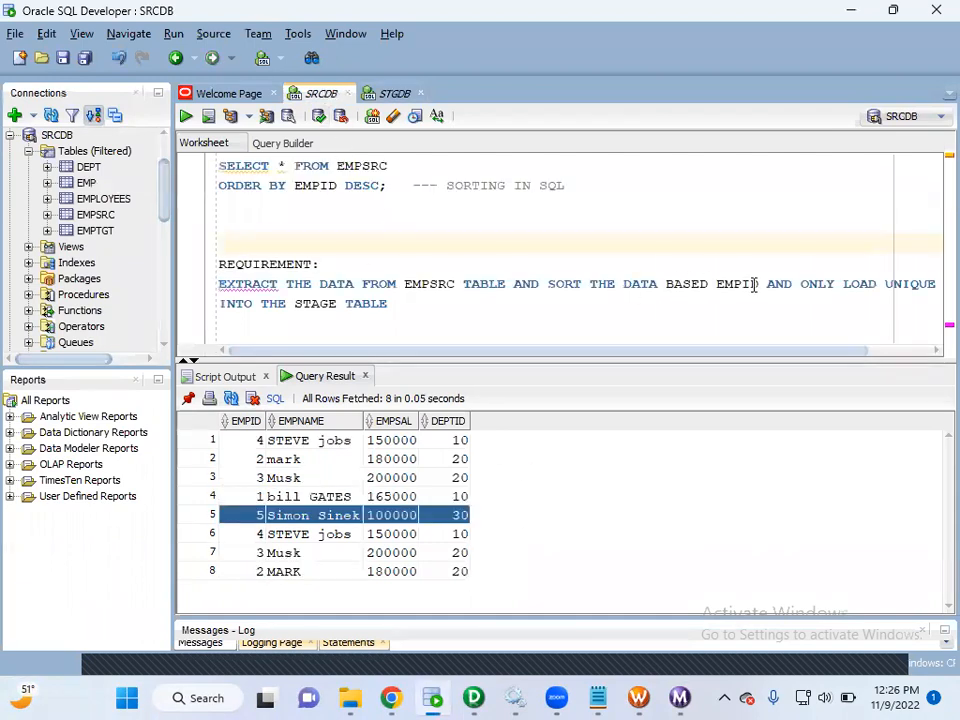
pyautogui.moveTo(763, 284); pyautogui.dragTo(220, 285)
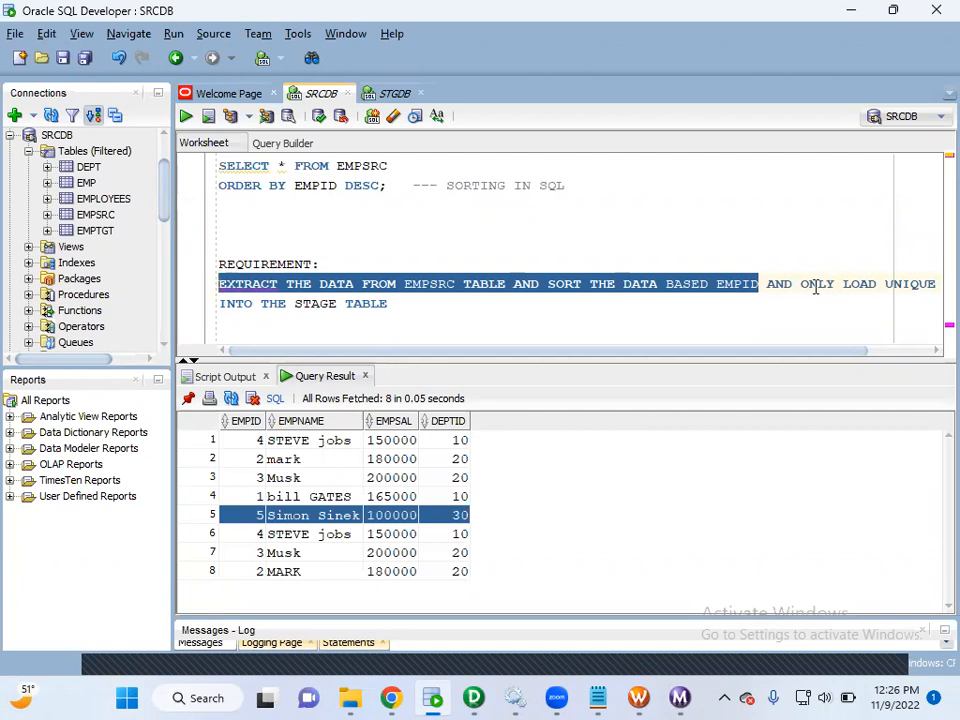
pyautogui.moveTo(800, 284); pyautogui.dragTo(877, 291)
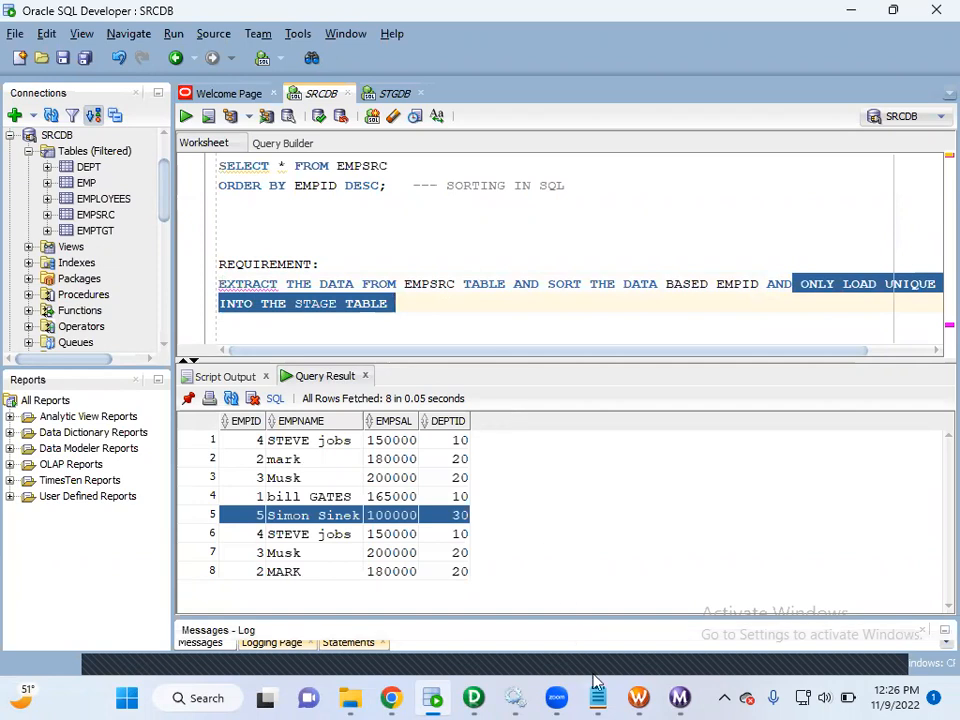
# Switch to PowerCenter Designer and enable the Distinct property of the SRT_EMPID sorter, applying the change.
pyautogui.click(485, 697)
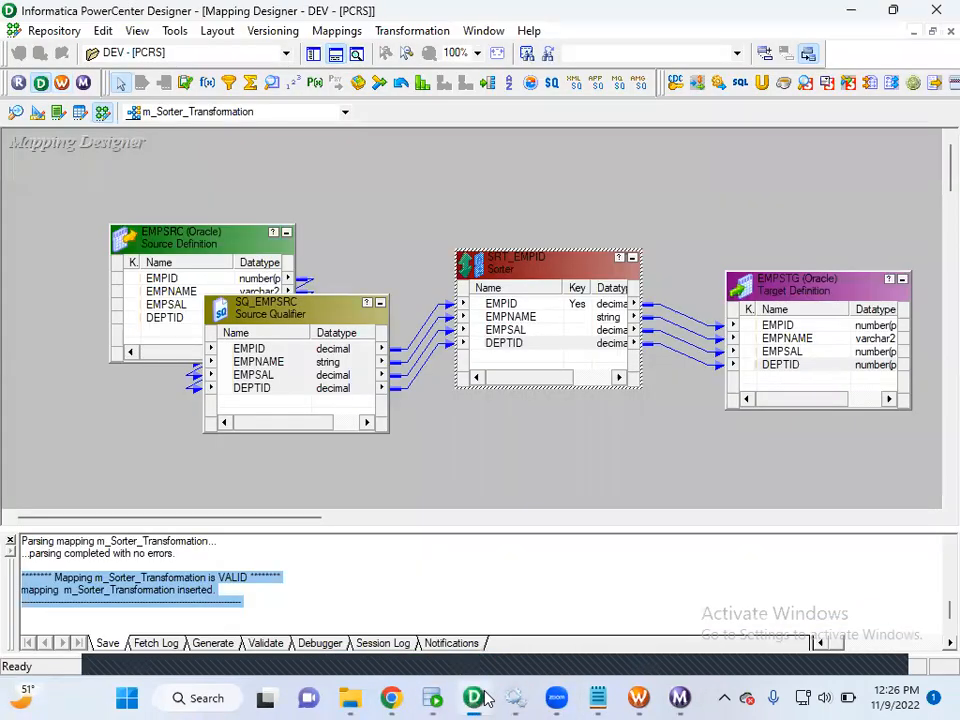
pyautogui.doubleClick(531, 270)
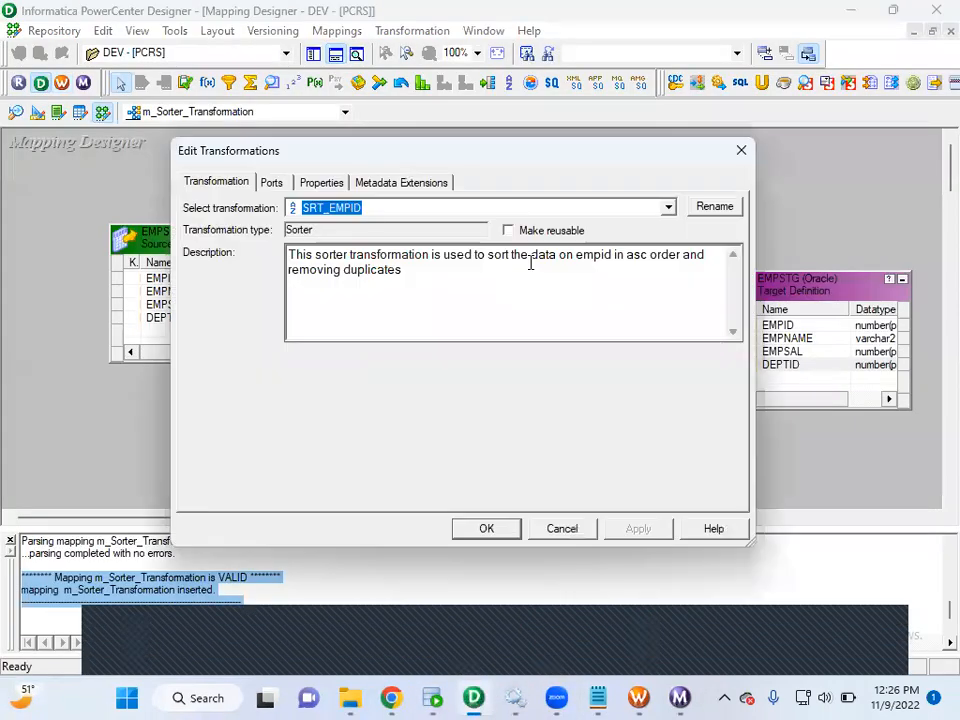
pyautogui.click(310, 186)
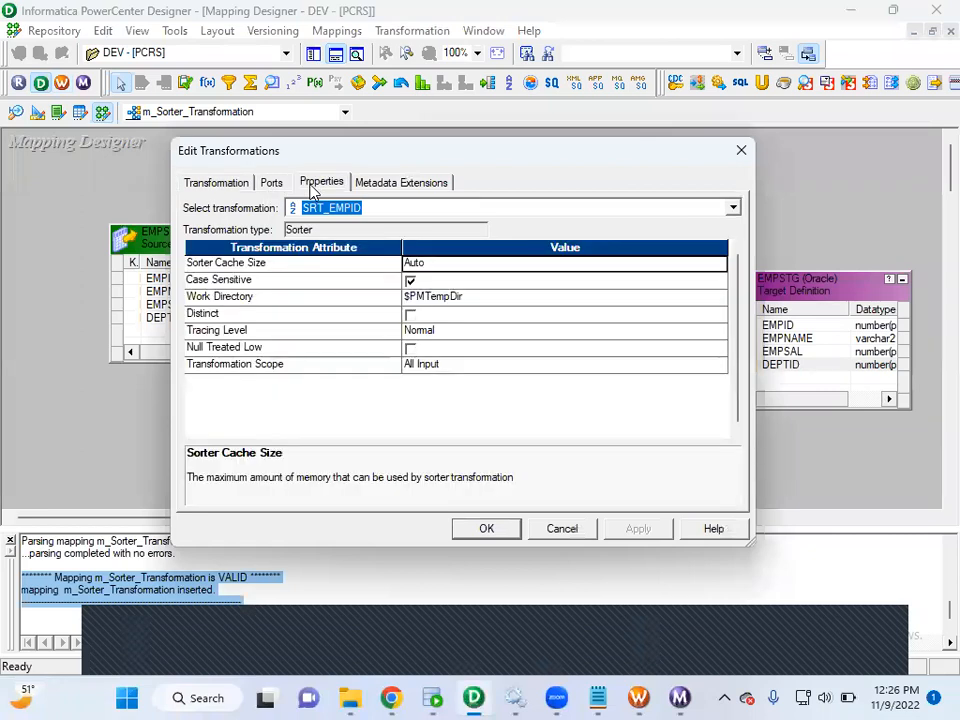
pyautogui.click(410, 315)
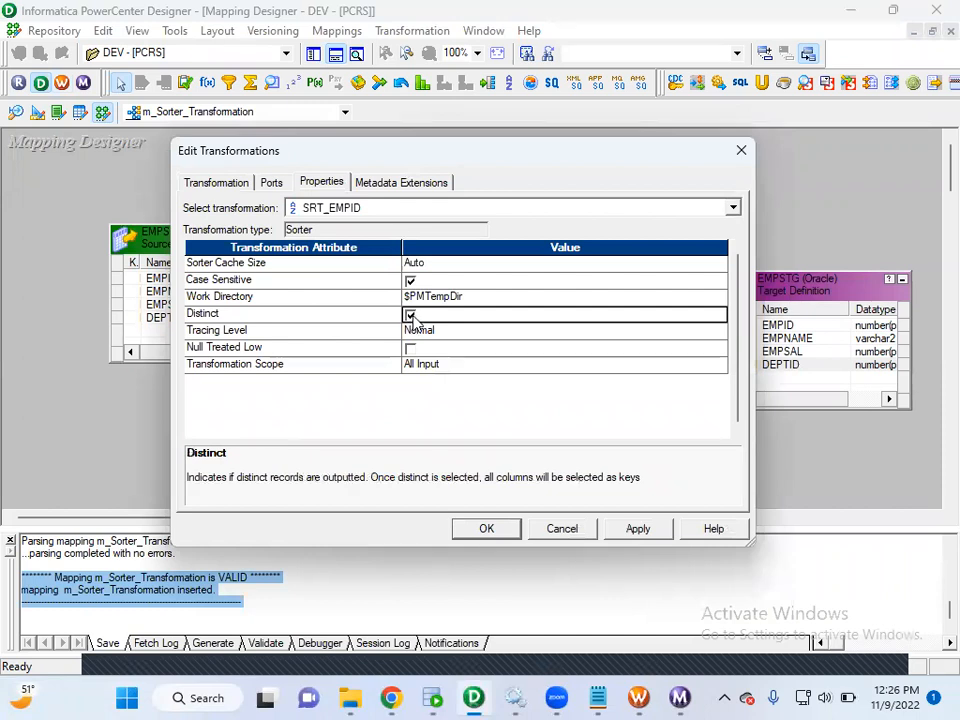
pyautogui.click(637, 529)
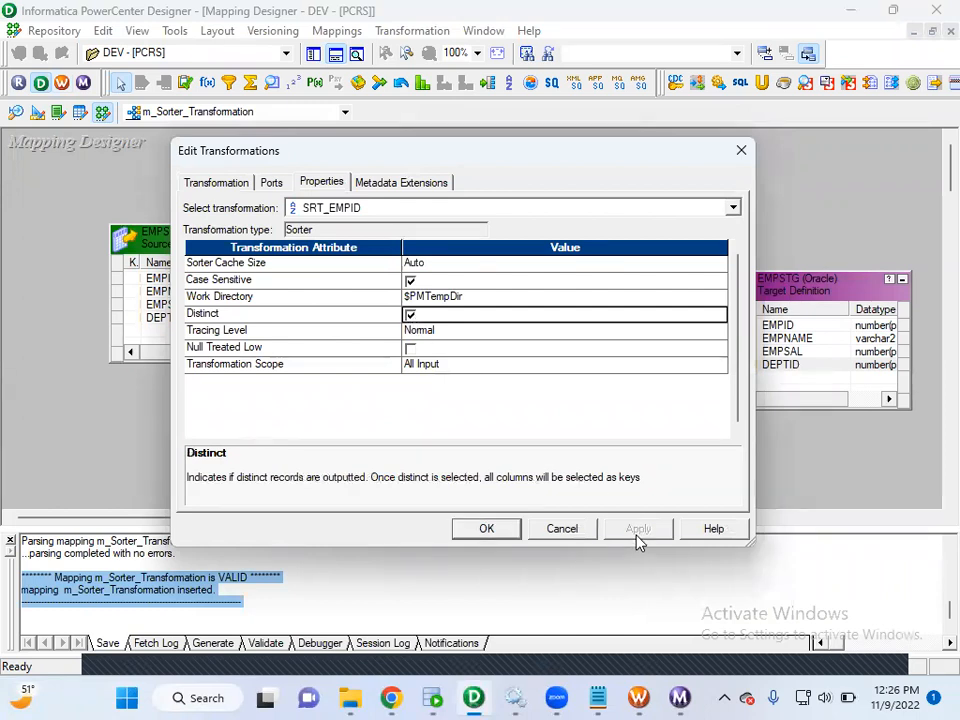
pyautogui.click(487, 529)
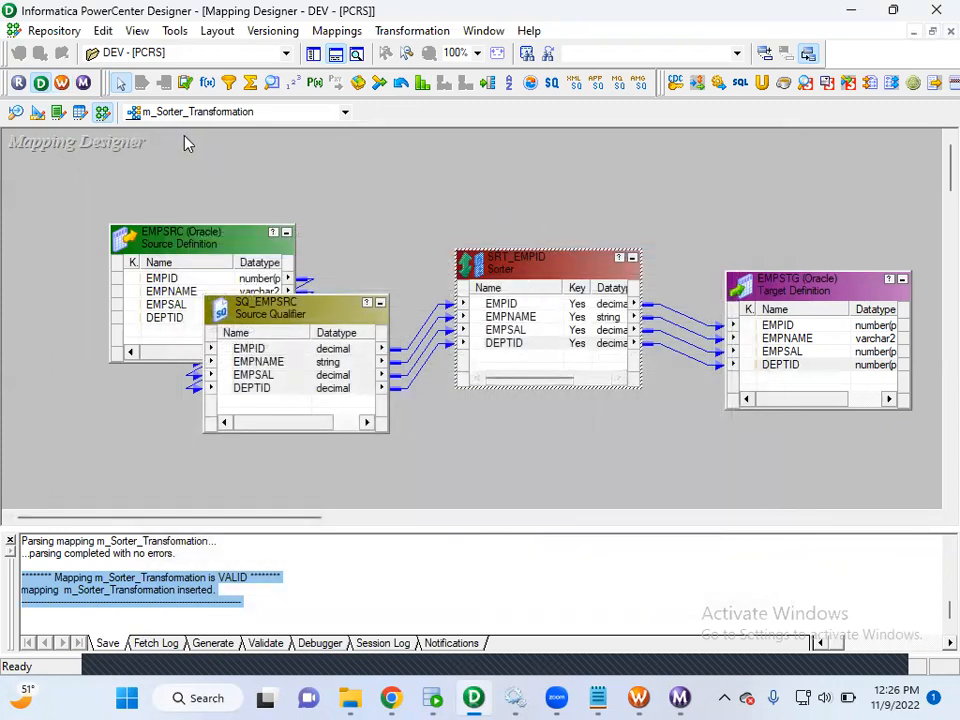
# Save the m_Sorter_Transformation mapping to the repository and review its validation output.
pyautogui.click(50, 31)
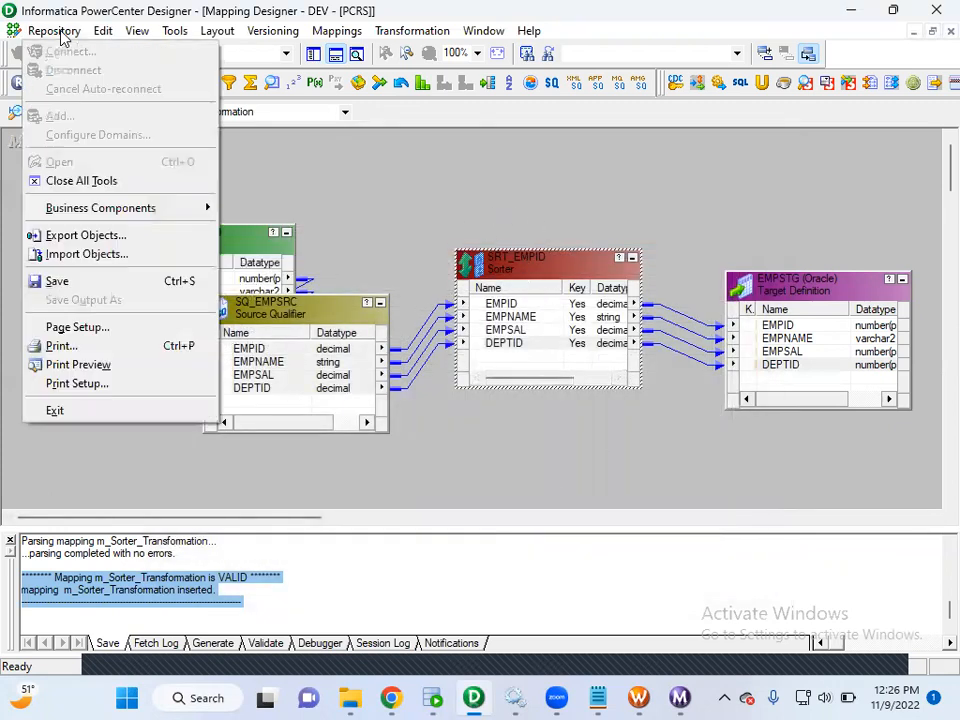
pyautogui.click(95, 283)
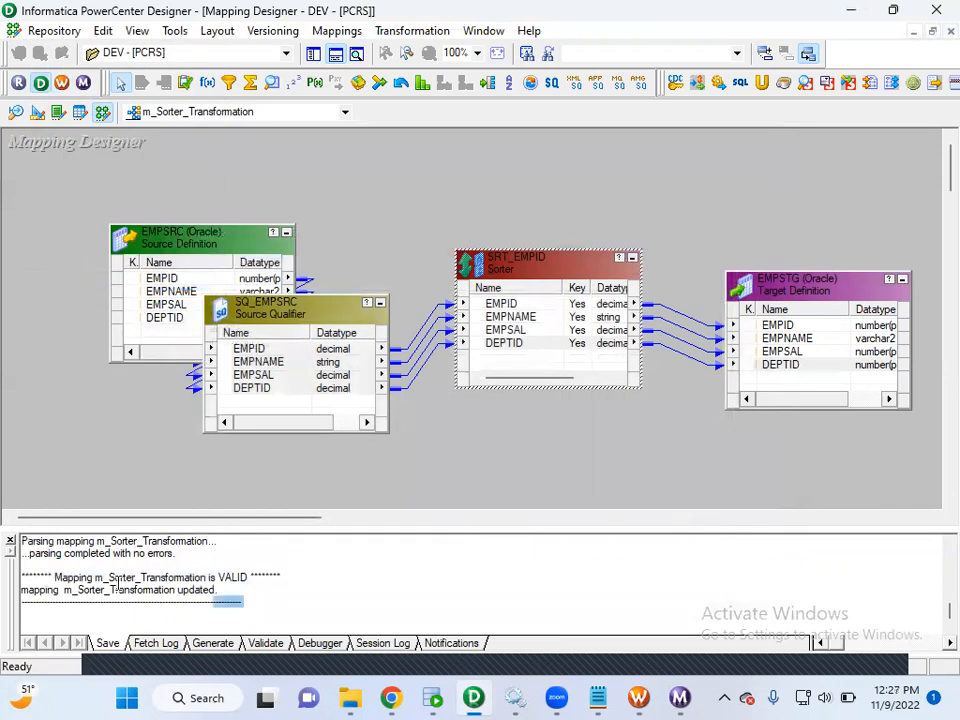
pyautogui.moveTo(257, 607); pyautogui.dragTo(55, 577)
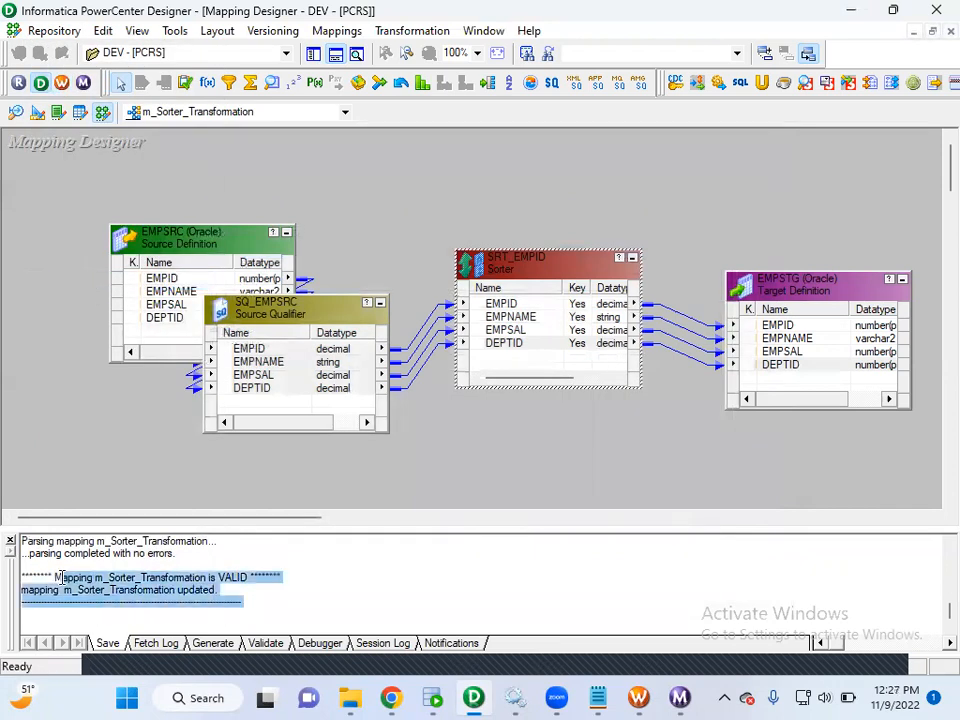
# Switch to PowerCenter Workflow Manager, refresh the mapping in the s_m_Sorter_Transformation session, and save the workflow to the repository.
pyautogui.click(640, 697)
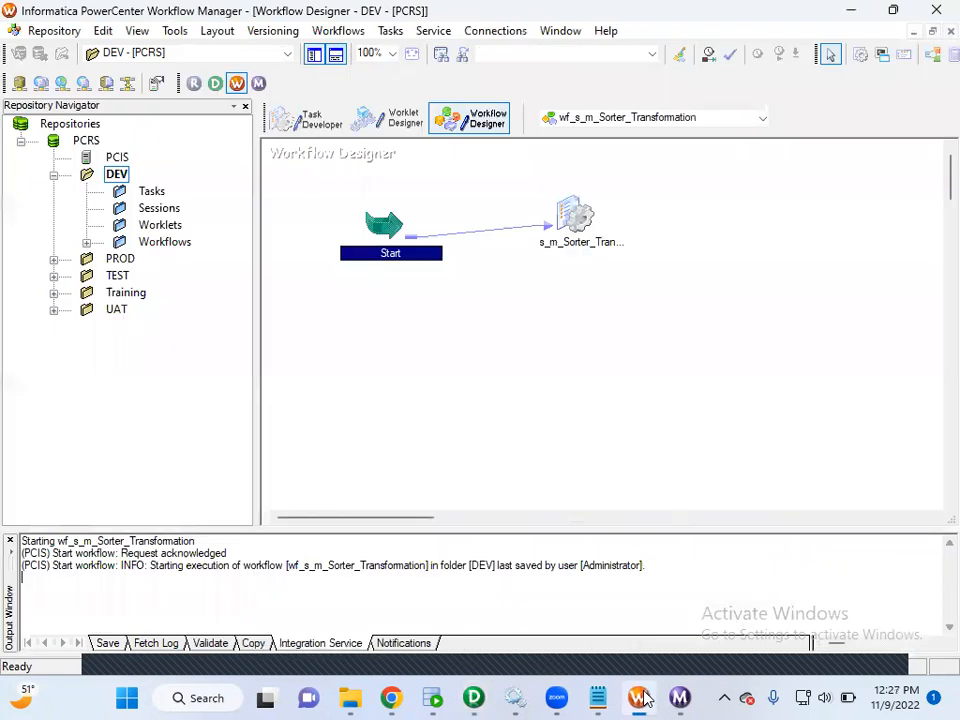
pyautogui.rightClick(578, 212)
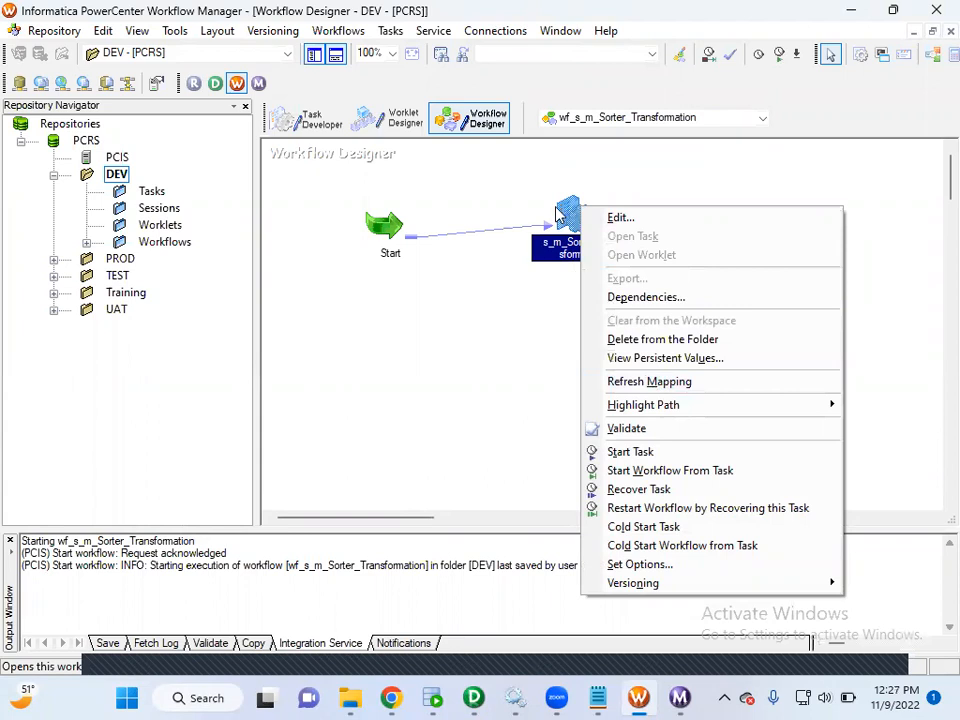
pyautogui.click(655, 383)
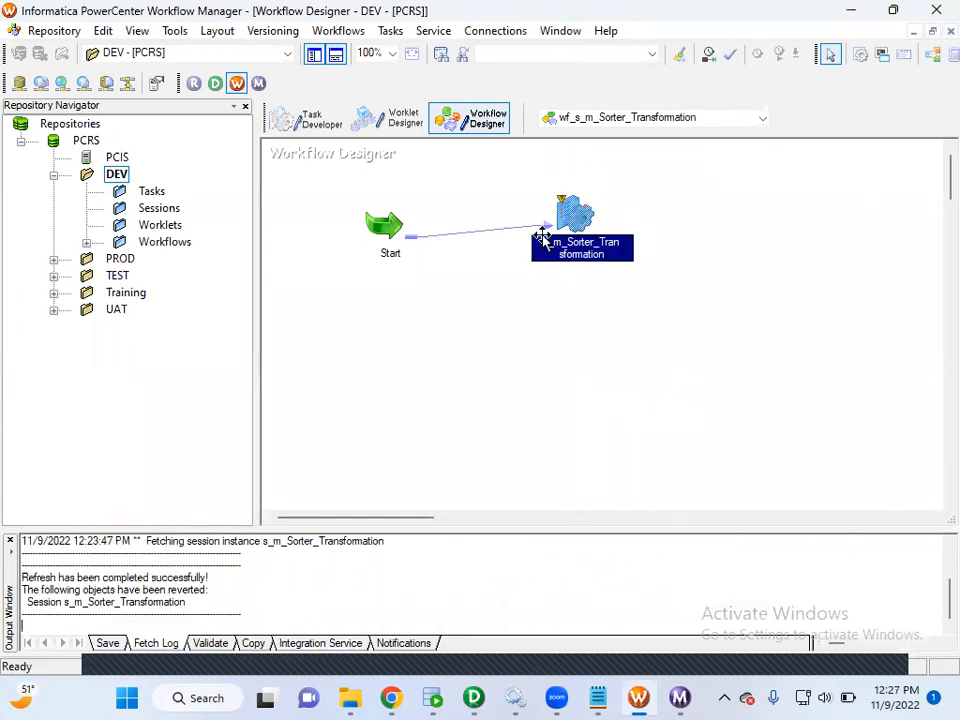
pyautogui.click(56, 33)
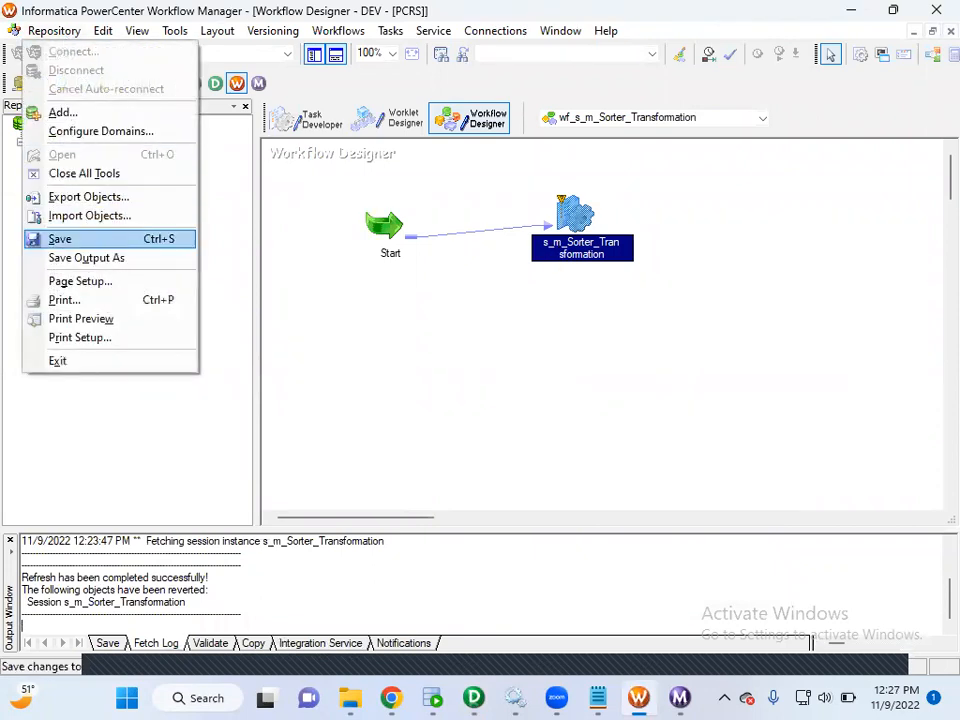
pyautogui.click(60, 239)
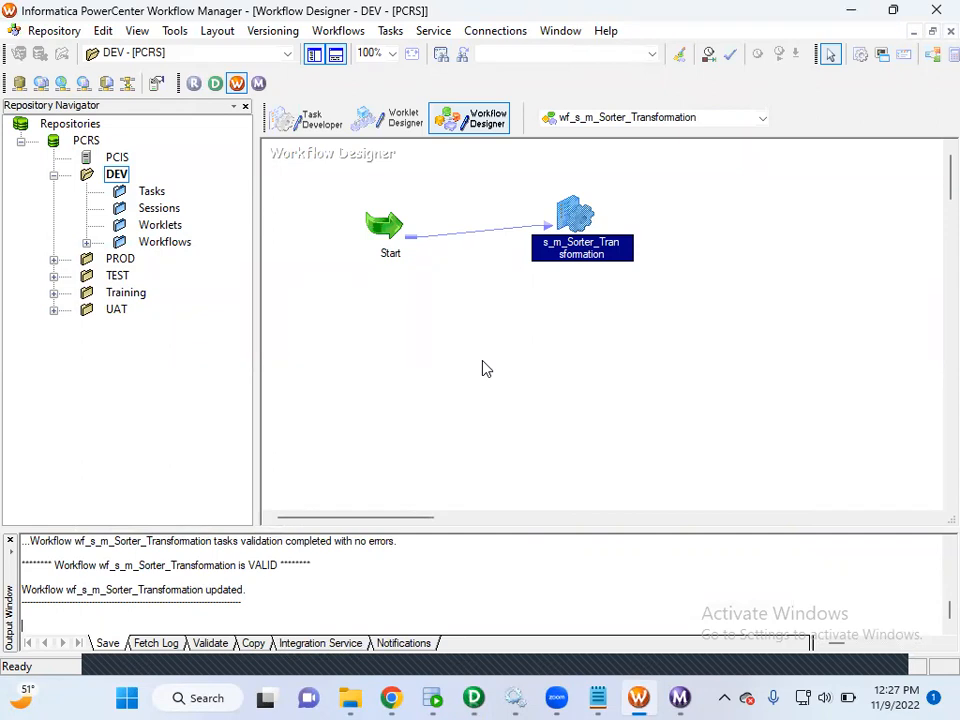
pyautogui.doubleClick(575, 215)
pyautogui.rightClick(575, 220)
pyautogui.click(478, 341)
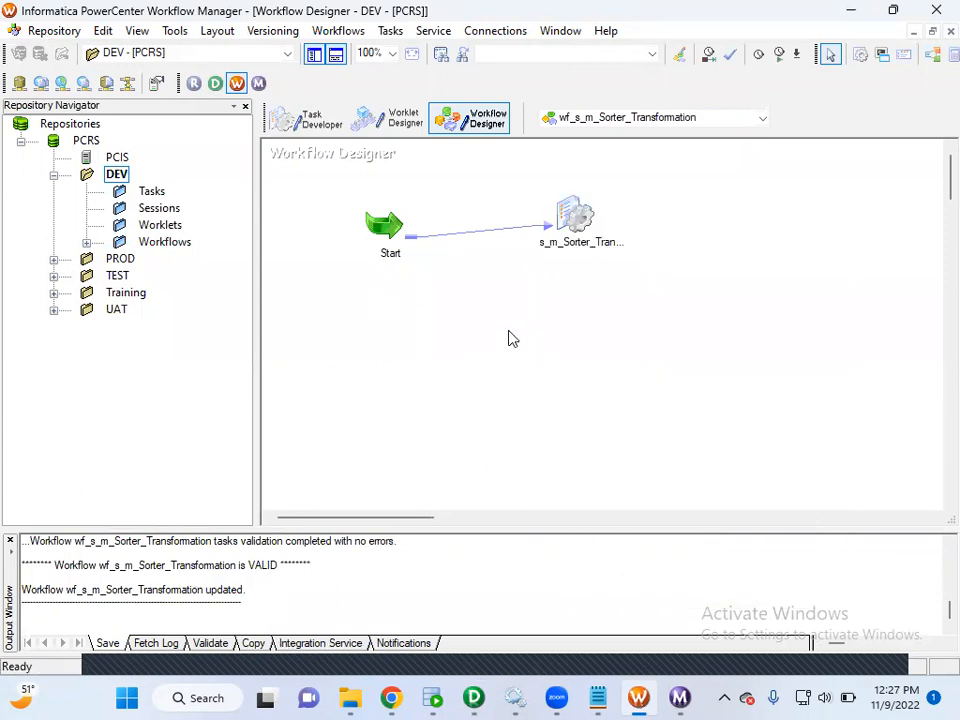
pyautogui.rightClick(504, 328)
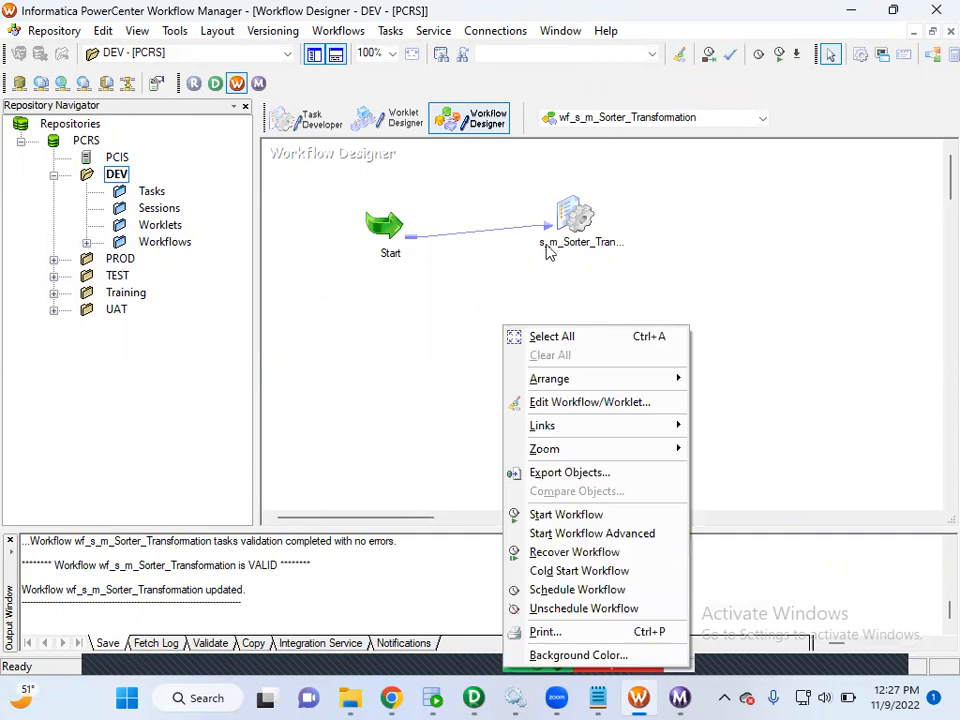
# Enable the Truncate target table option for the EMPSTG target in the s_m_Sorter_Transformation session.
pyautogui.doubleClick(577, 228)
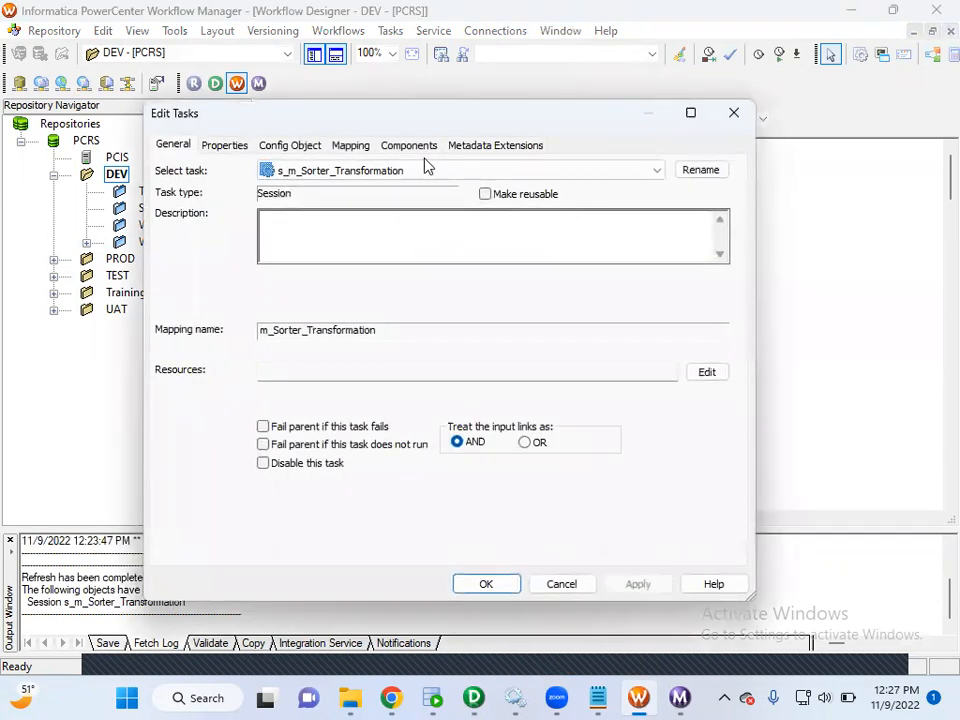
pyautogui.click(352, 146)
pyautogui.click(245, 291)
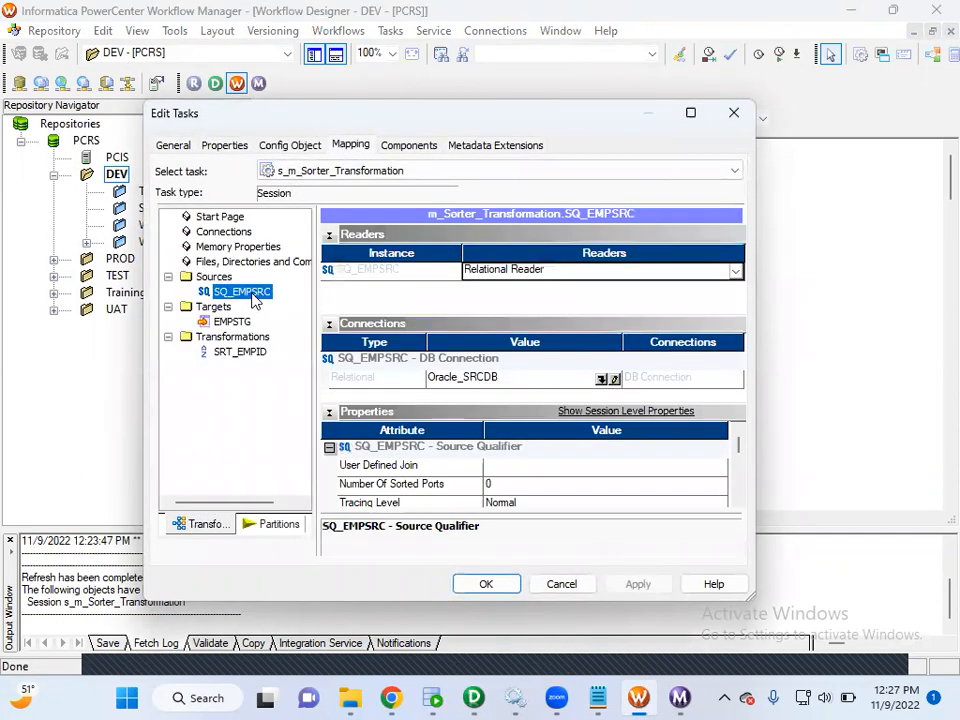
pyautogui.click(232, 321)
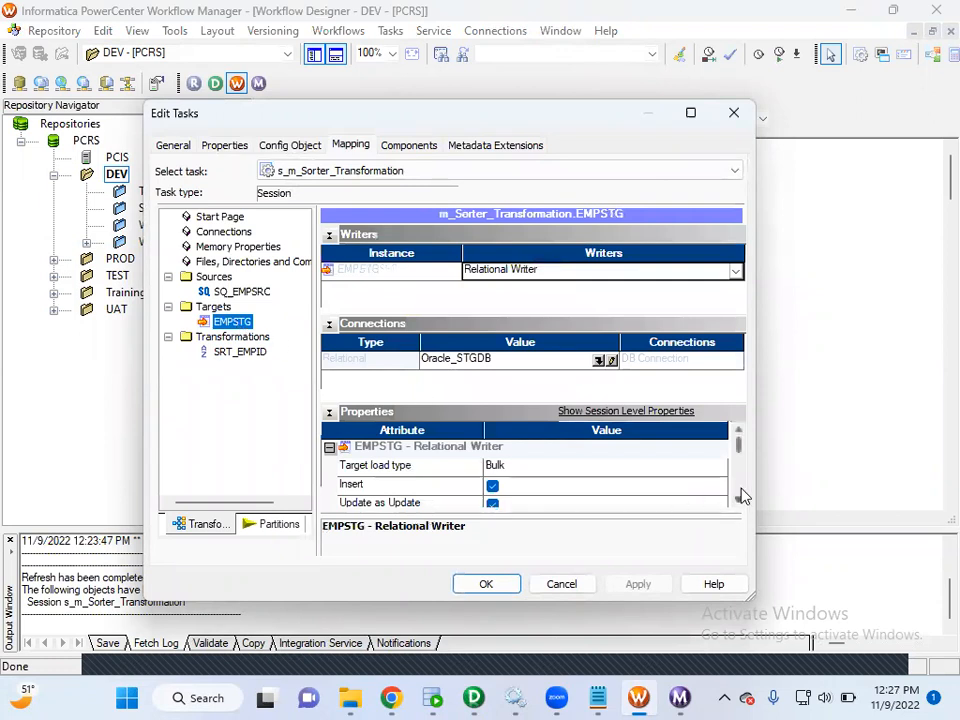
pyautogui.moveTo(739, 443); pyautogui.dragTo(739, 471)
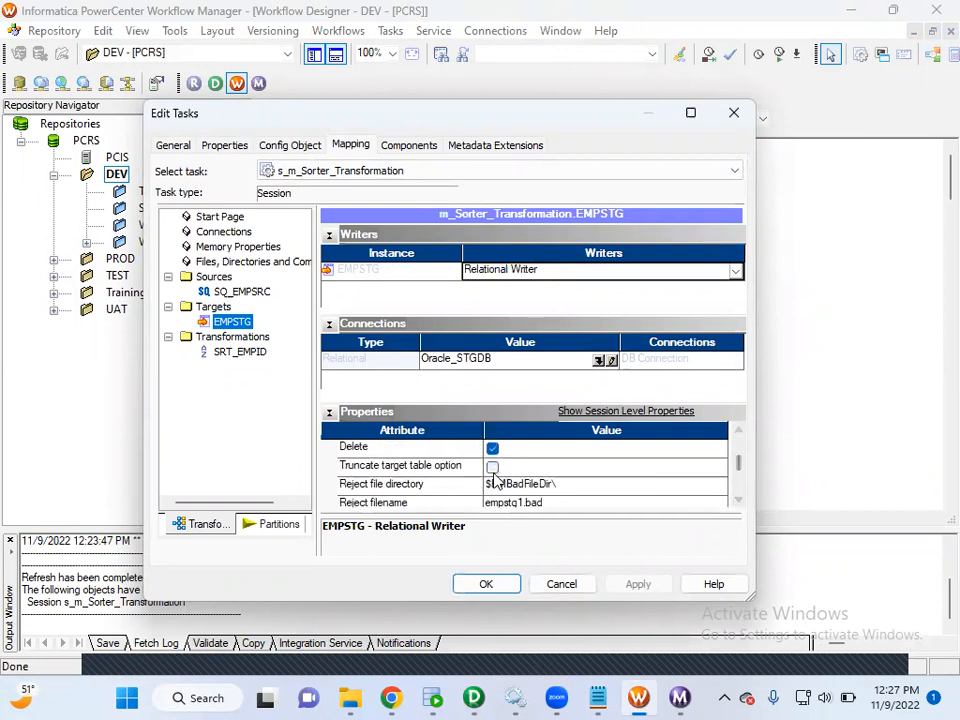
pyautogui.click(417, 472)
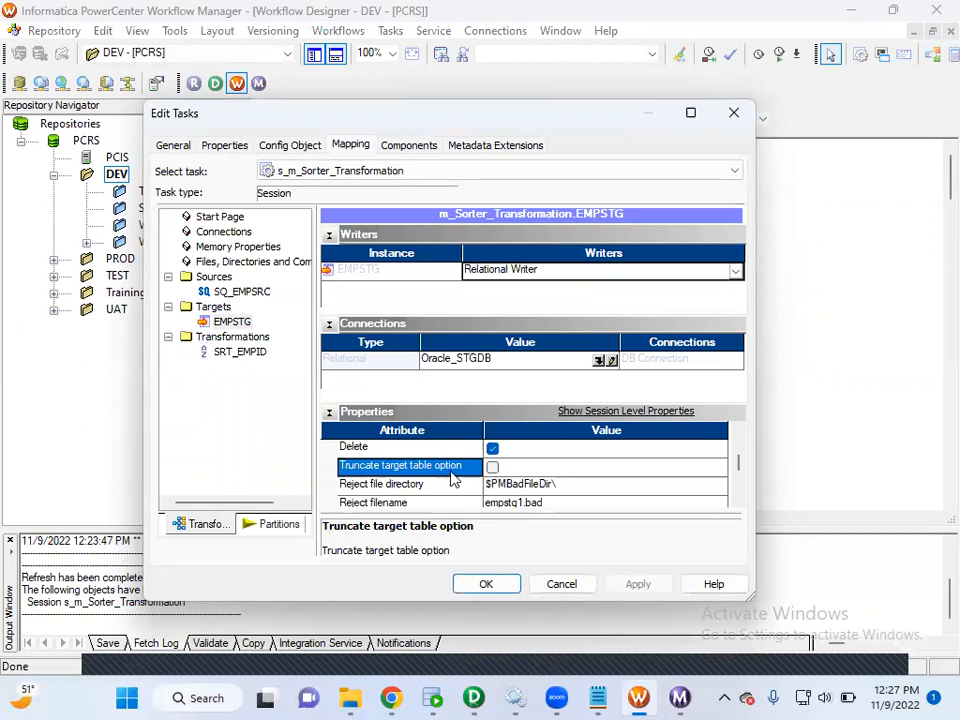
pyautogui.click(492, 467)
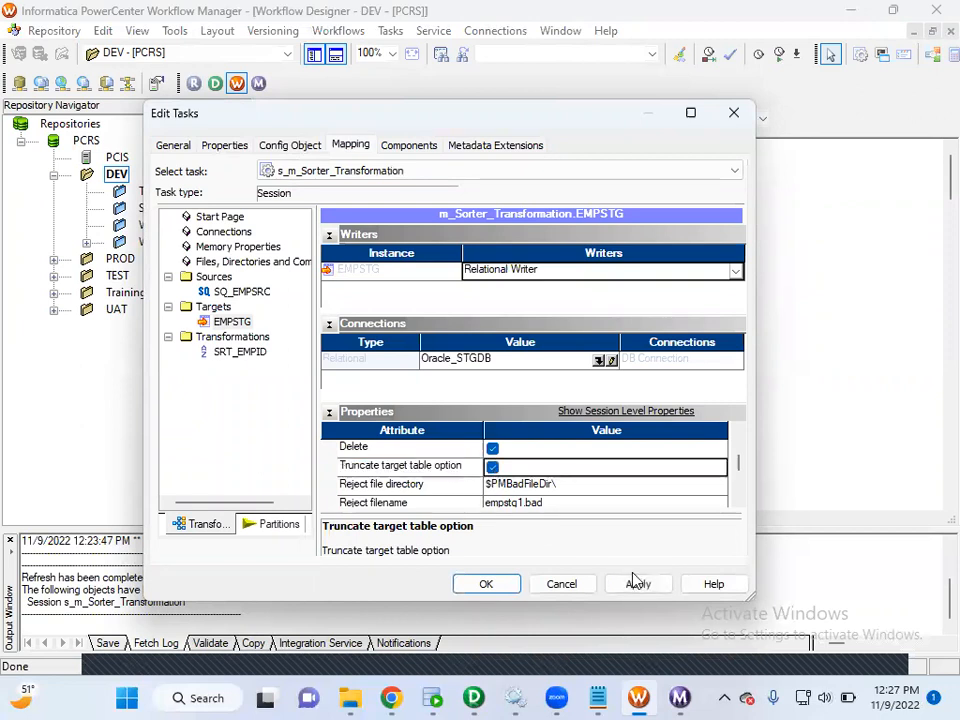
pyautogui.click(506, 584)
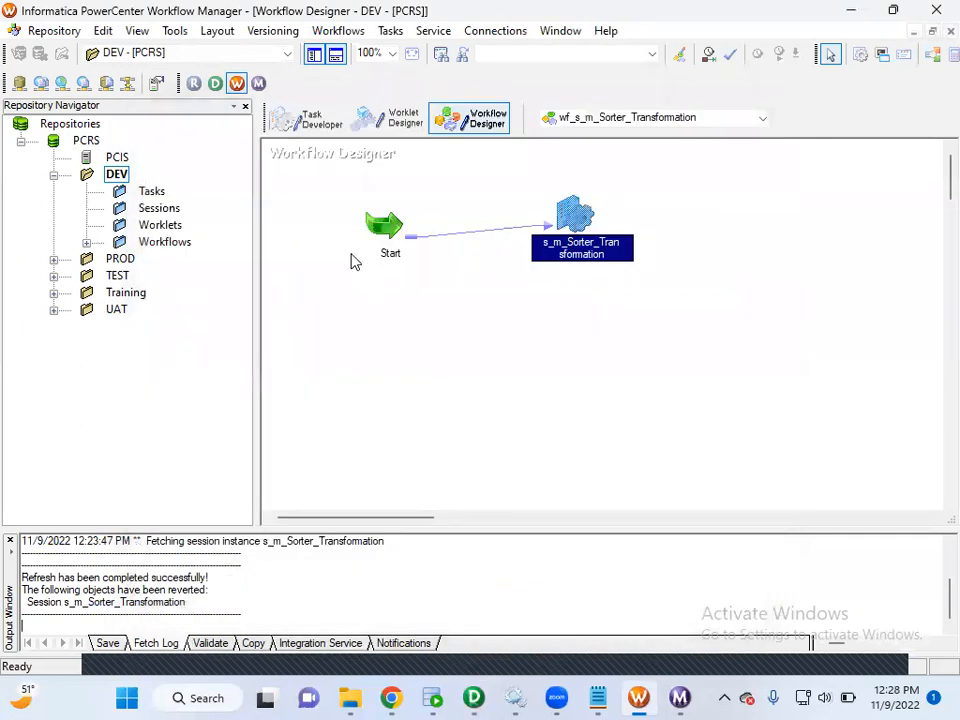
# Save the wf_s_m_Sorter_Transformation workflow to the repository and review its validation output.
pyautogui.click(54, 34)
pyautogui.click(84, 242)
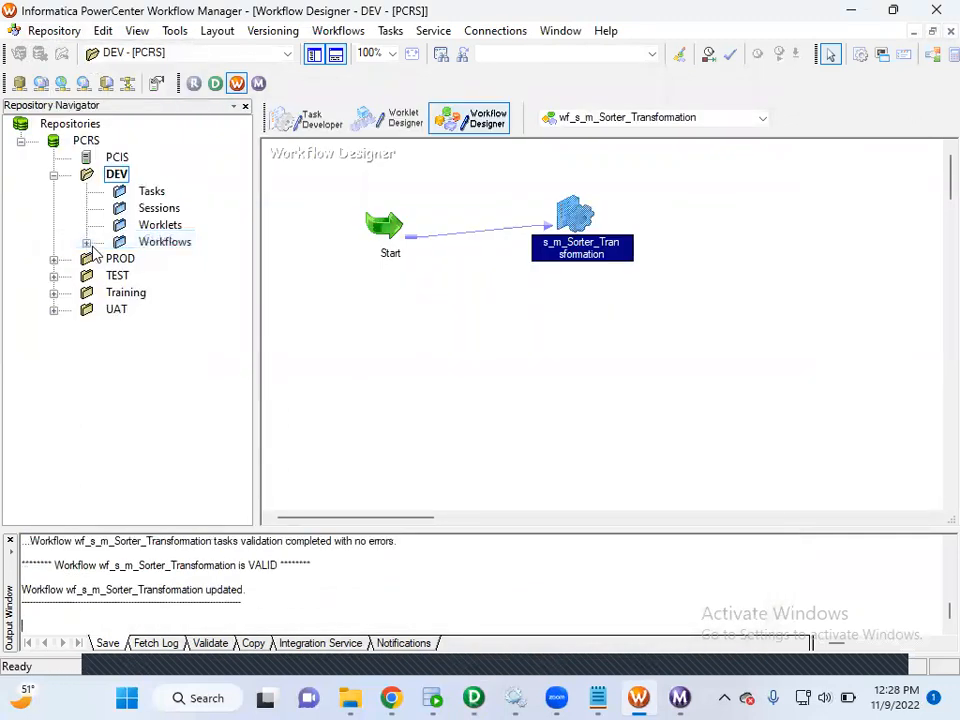
pyautogui.moveTo(276, 591); pyautogui.dragTo(96, 548)
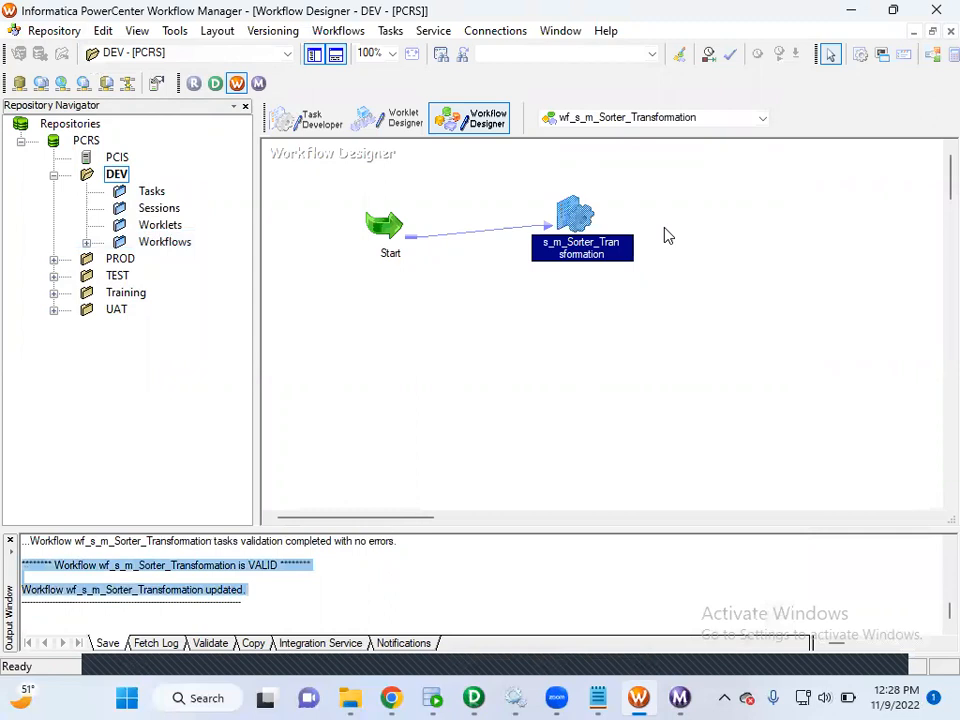
# Reopen the s_m_Sorter_Transformation session and check the Truncate target table option of the EMPSTG target.
pyautogui.doubleClick(580, 214)
pyautogui.click(357, 149)
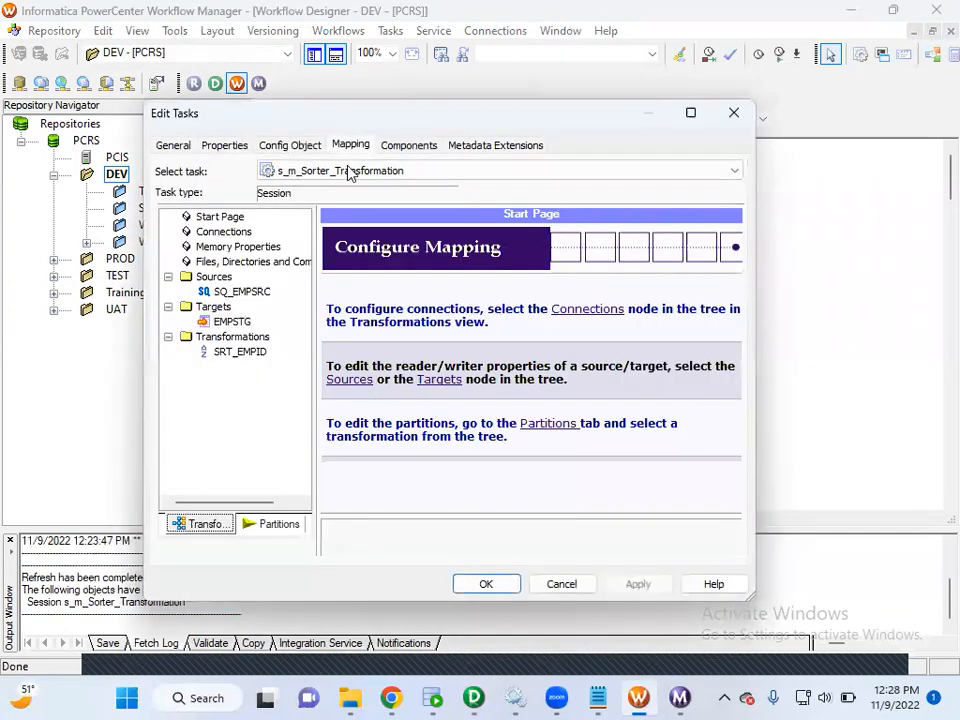
pyautogui.click(232, 321)
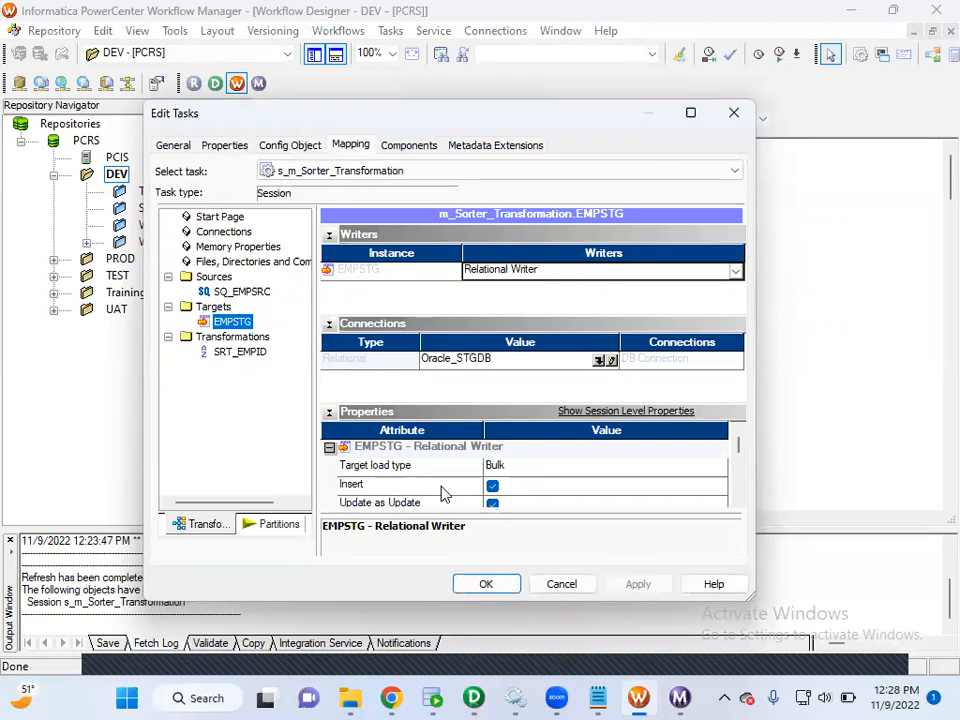
pyautogui.scroll(-4, 444, 494)
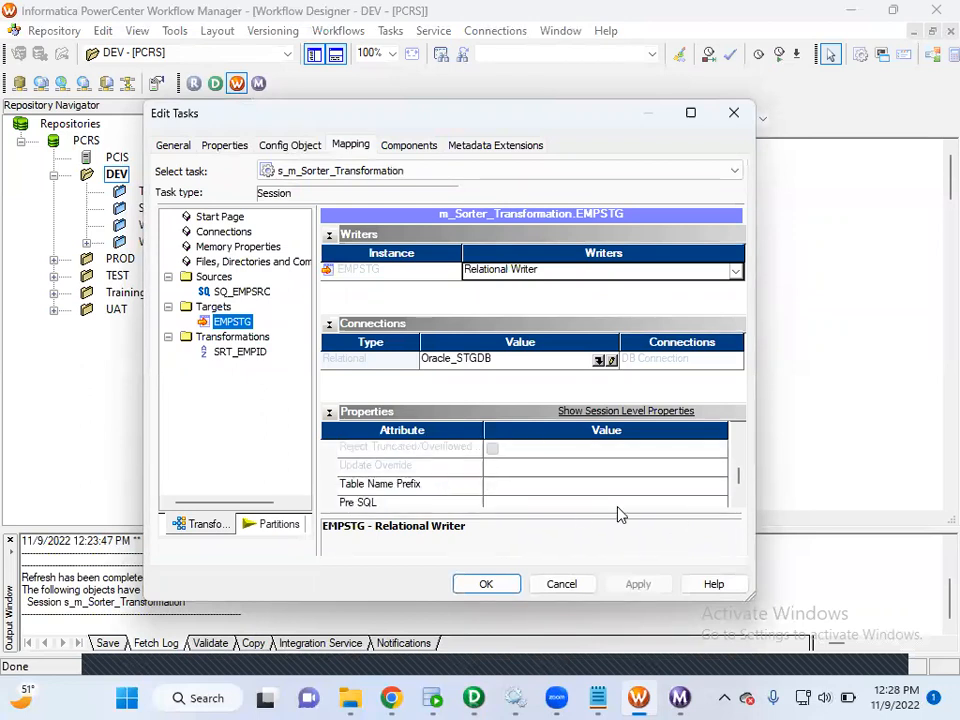
pyautogui.moveTo(740, 483); pyautogui.dragTo(739, 461)
pyautogui.click(436, 468)
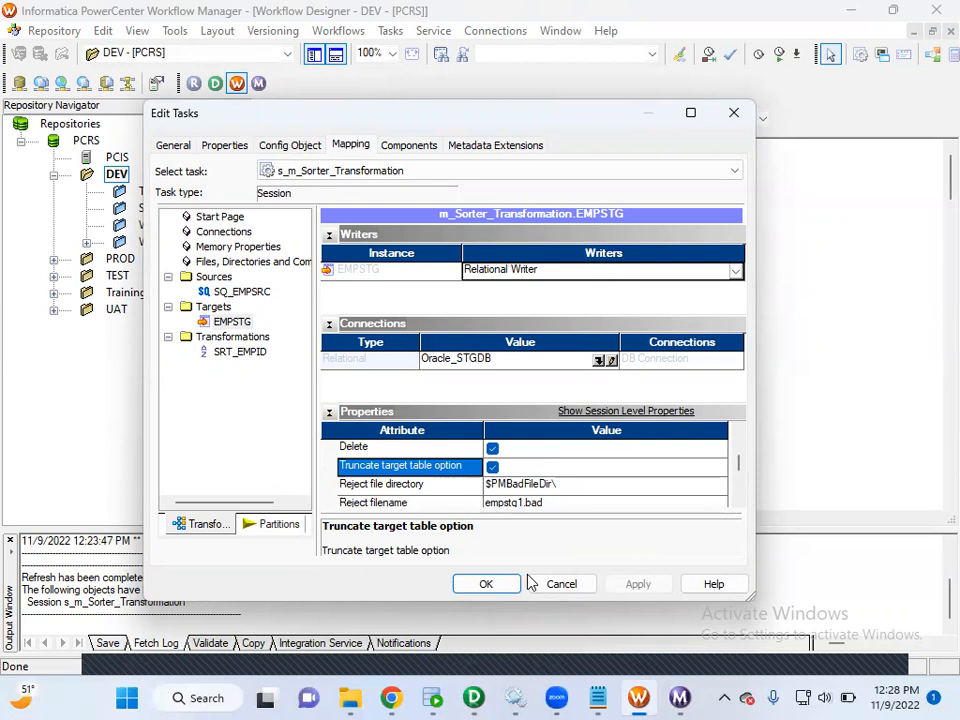
pyautogui.click(488, 585)
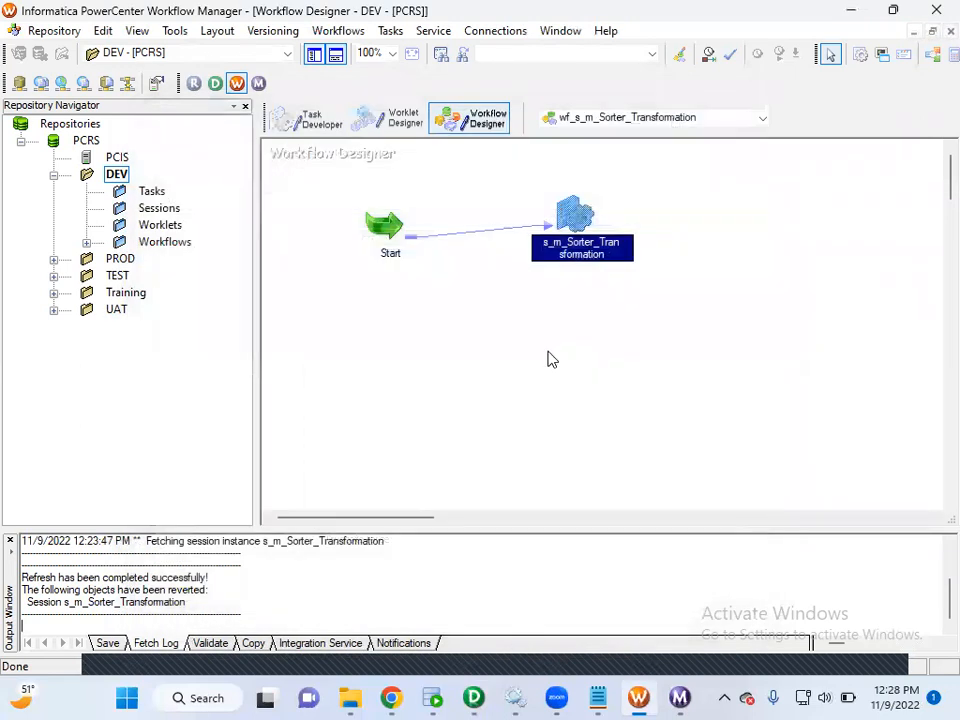
# Switch to Oracle SQL Developer and examine the repeated EMPID rows in the existing EMPSTG query result.
pyautogui.rightClick(549, 354)
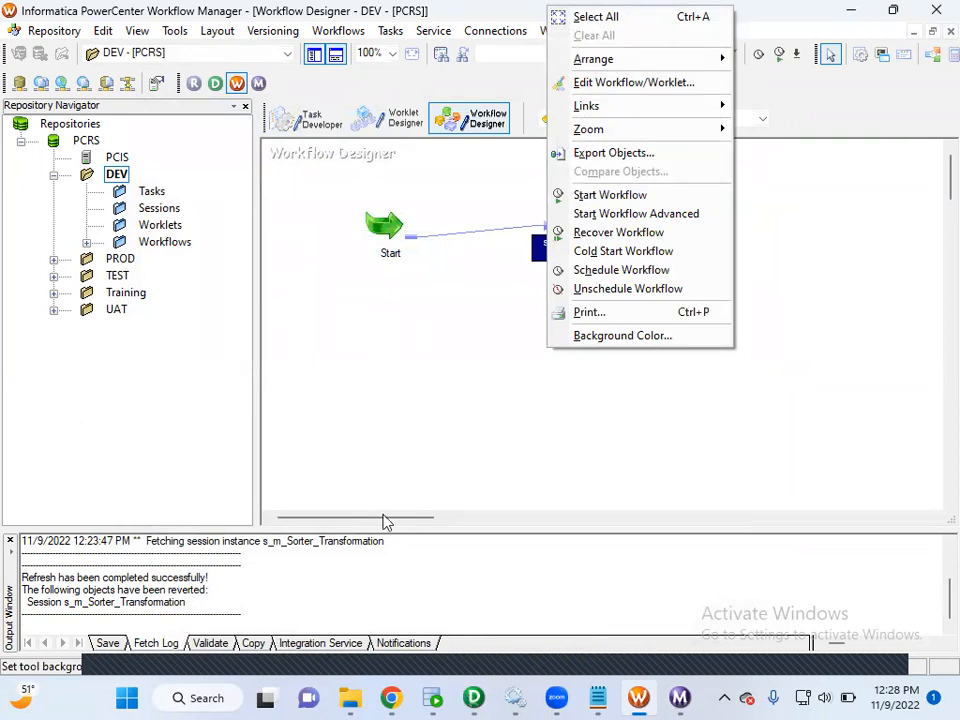
pyautogui.click(432, 698)
pyautogui.click(256, 462)
pyautogui.moveTo(256, 465); pyautogui.dragTo(287, 484)
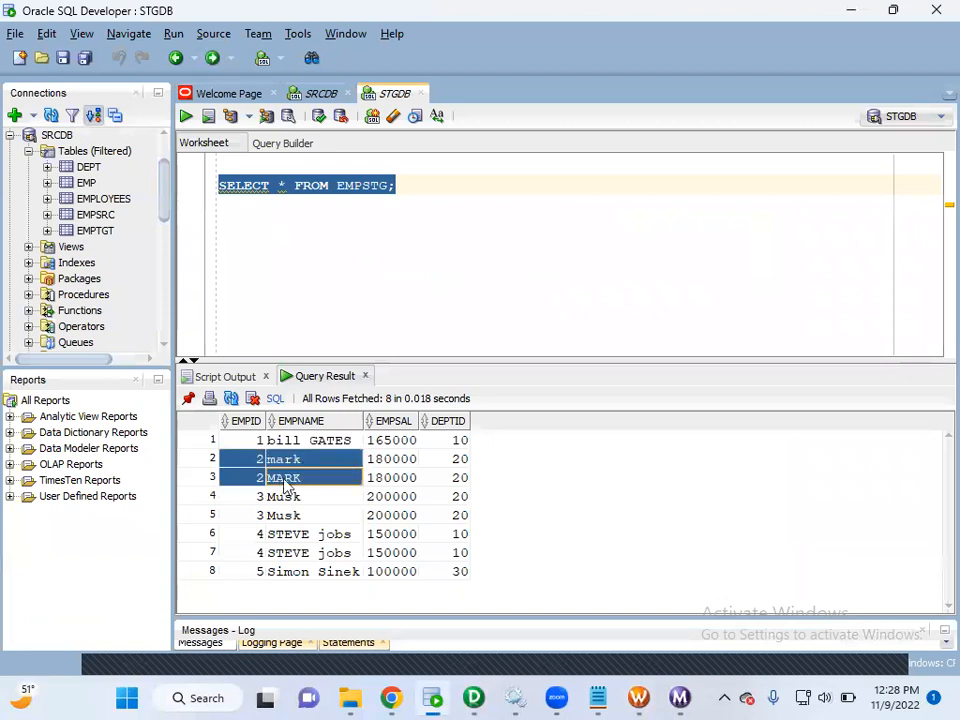
pyautogui.click(261, 498)
pyautogui.moveTo(262, 534); pyautogui.dragTo(303, 555)
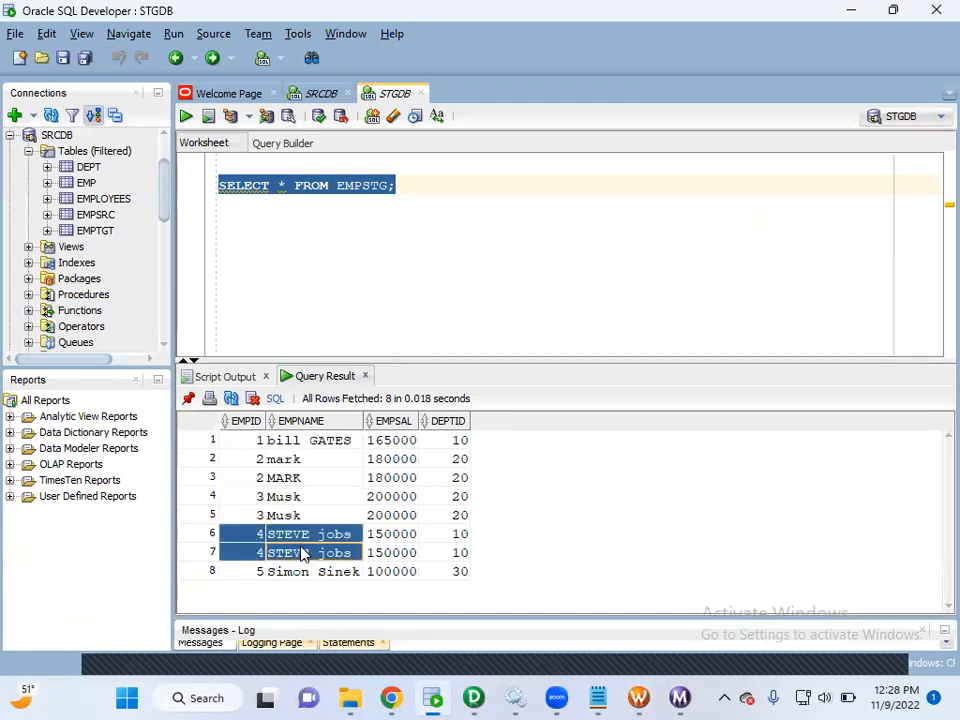
# Switch back to PowerCenter Workflow Manager and start the wf_s_m_Sorter_Transformation workflow.
pyautogui.click(632, 697)
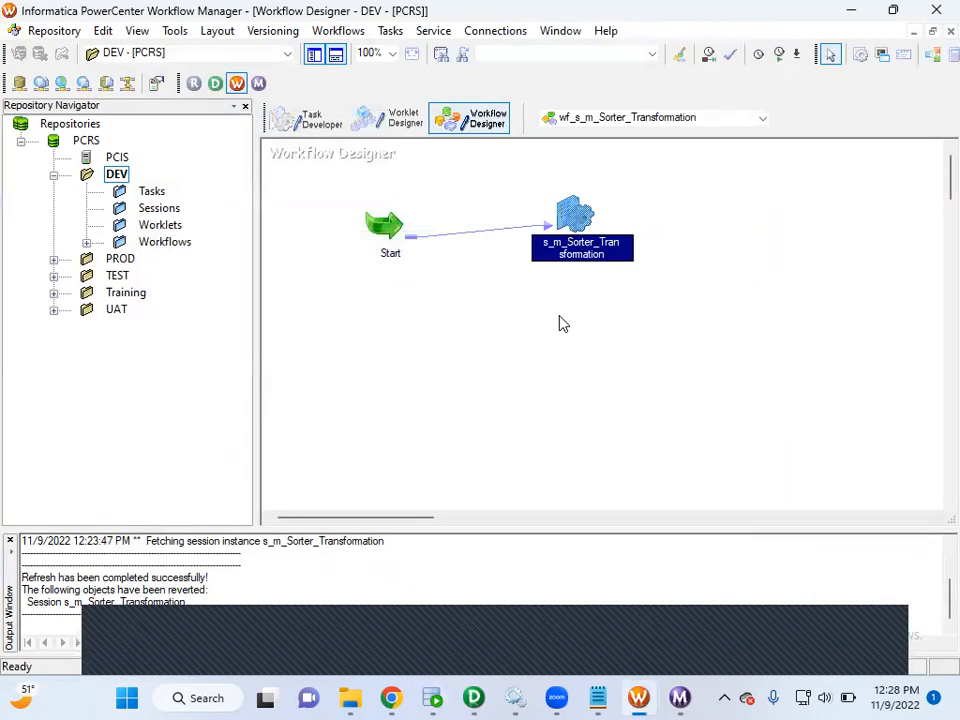
pyautogui.rightClick(557, 320)
pyautogui.click(568, 506)
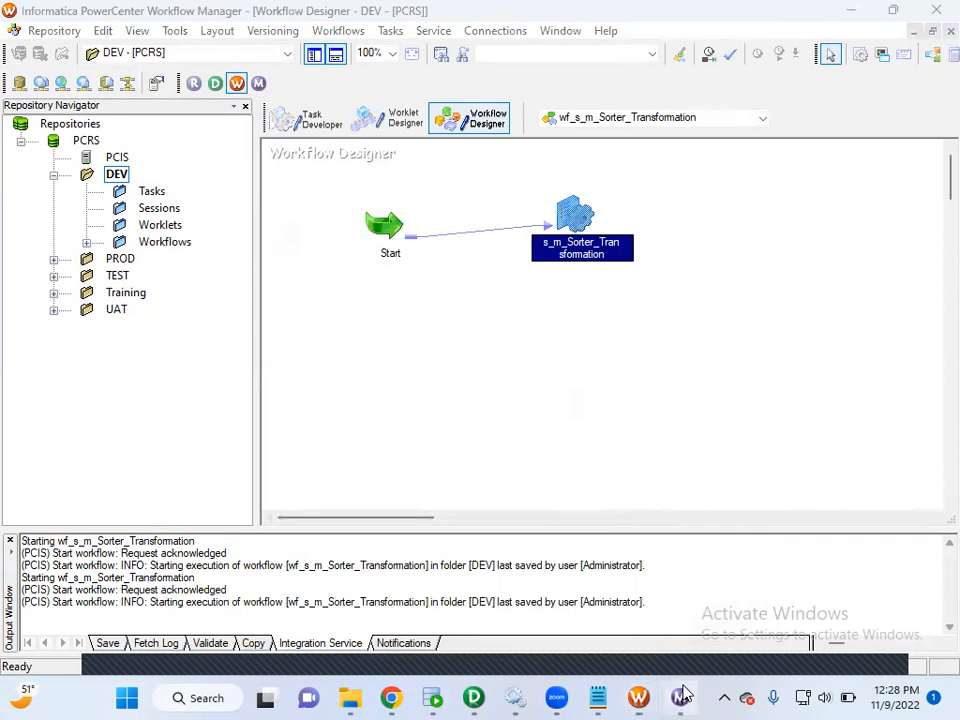
# Switch to PowerCenter Workflow Monitor and compare the session's source and target row statistics for SQ_EMPSRC and EMPSTG.
pyautogui.click(680, 697)
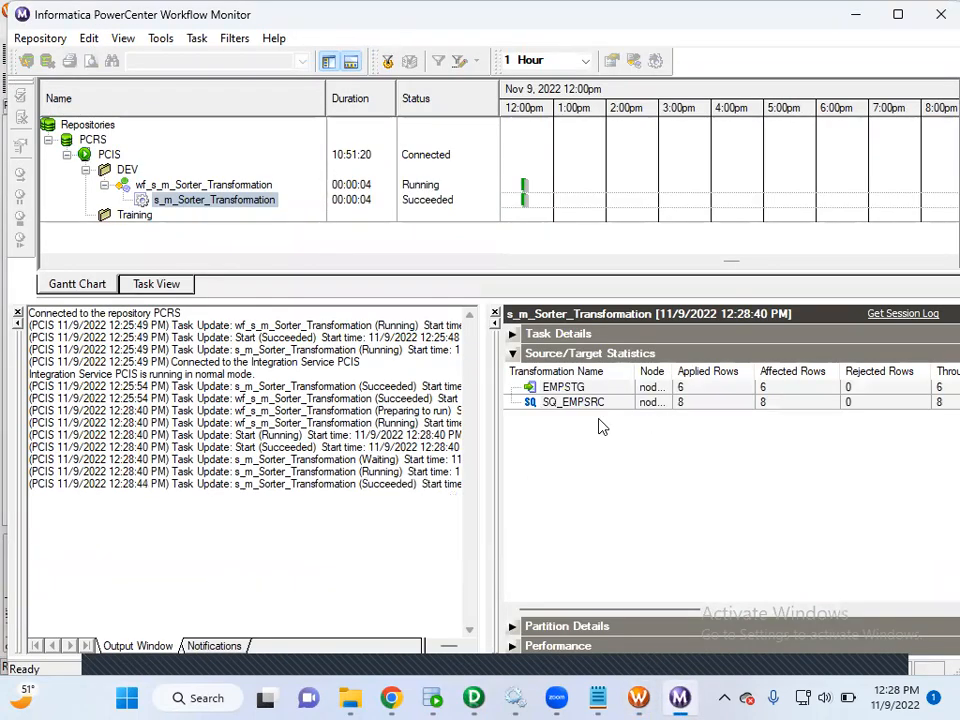
pyautogui.moveTo(632, 378); pyautogui.dragTo(624, 378)
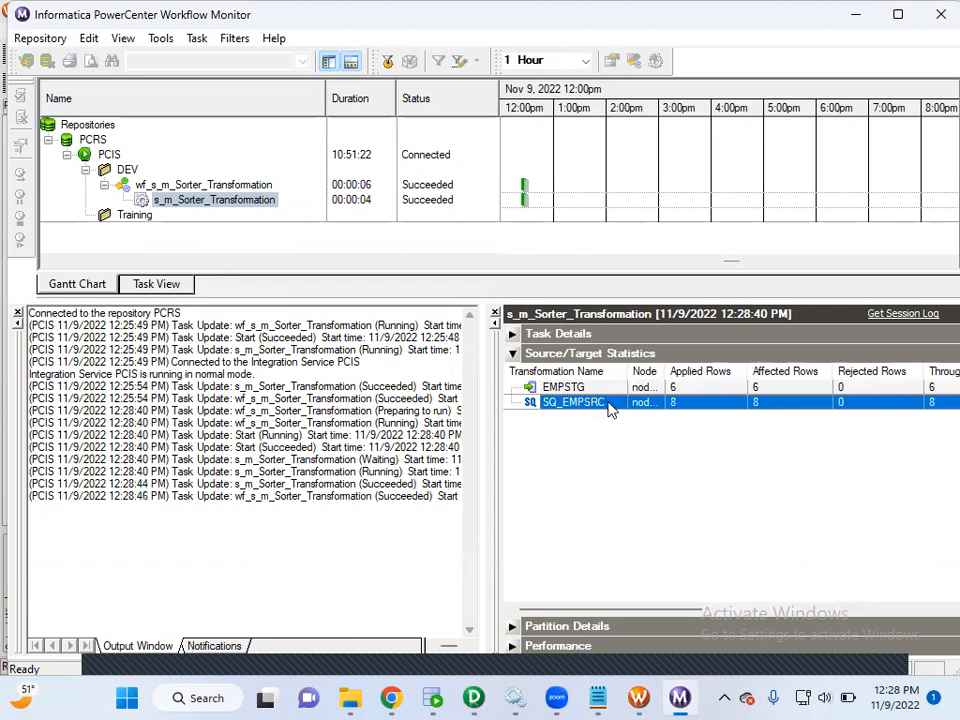
pyautogui.click(688, 388)
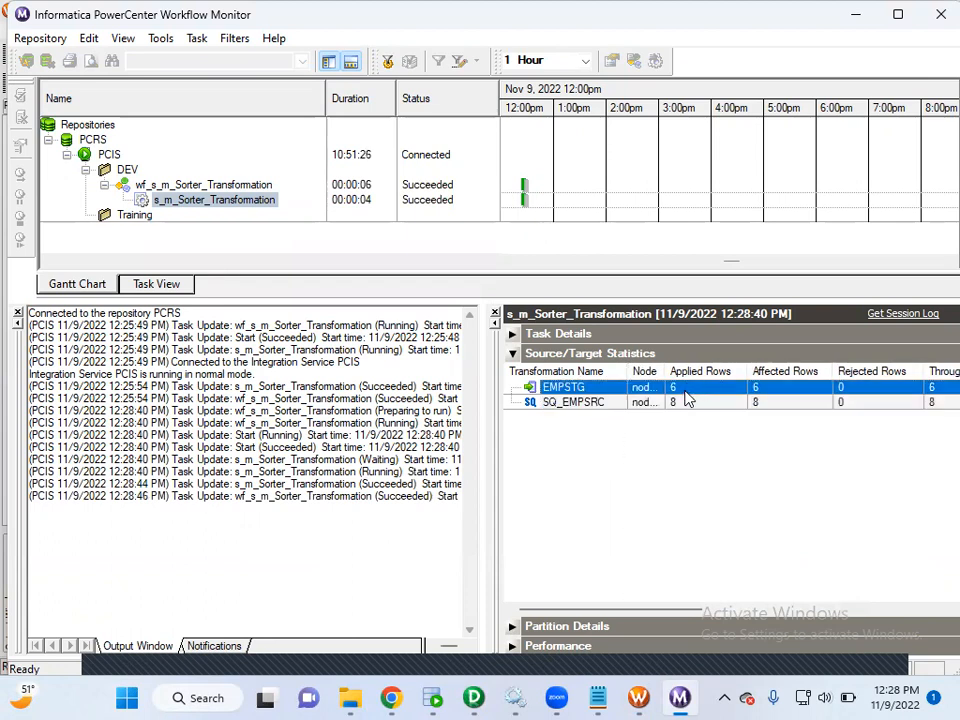
# Switch to Oracle SQL Developer, rerun SELECT * FROM EMPSTG in STGDB, and check the loaded rows for EMPID order and uniqueness.
pyautogui.click(433, 698)
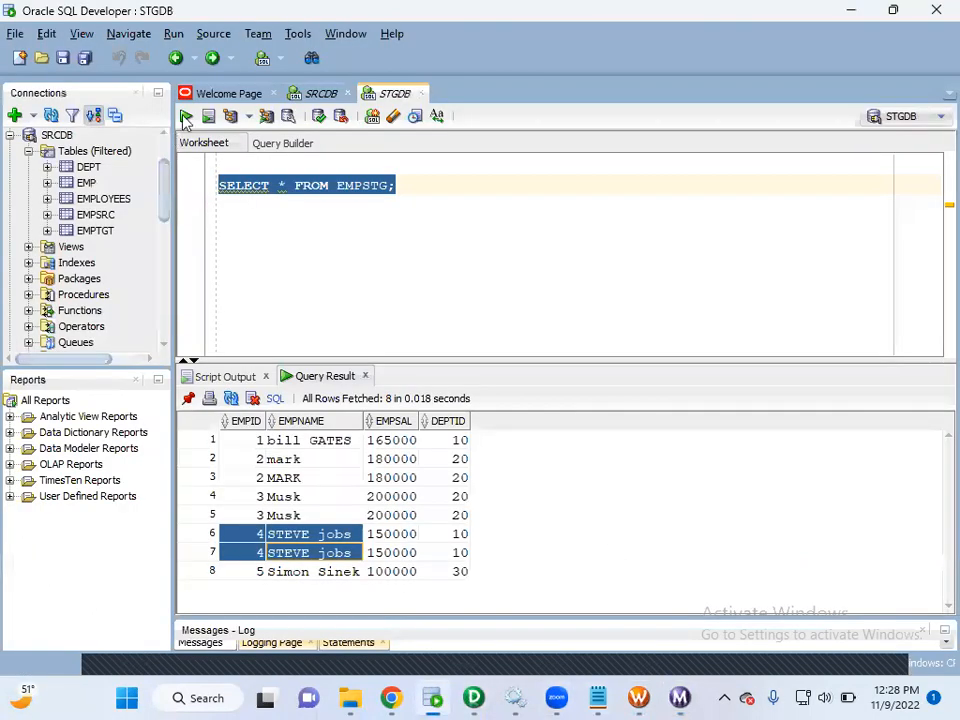
pyautogui.hotkey('ctrl', 'Return')
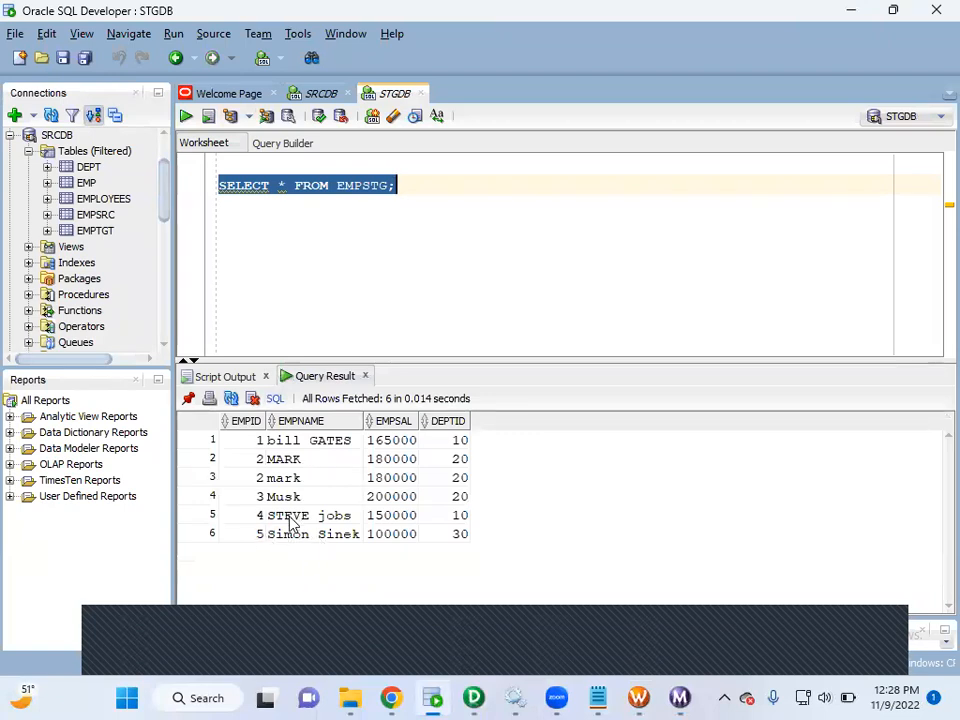
pyautogui.click(257, 461)
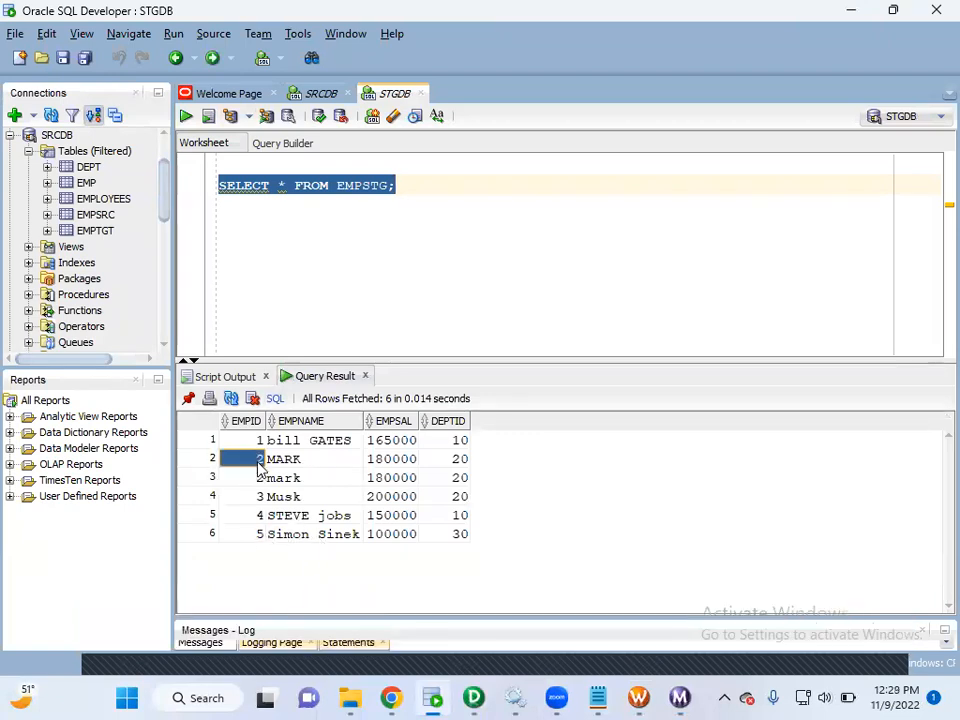
pyautogui.click(257, 517)
pyautogui.click(259, 536)
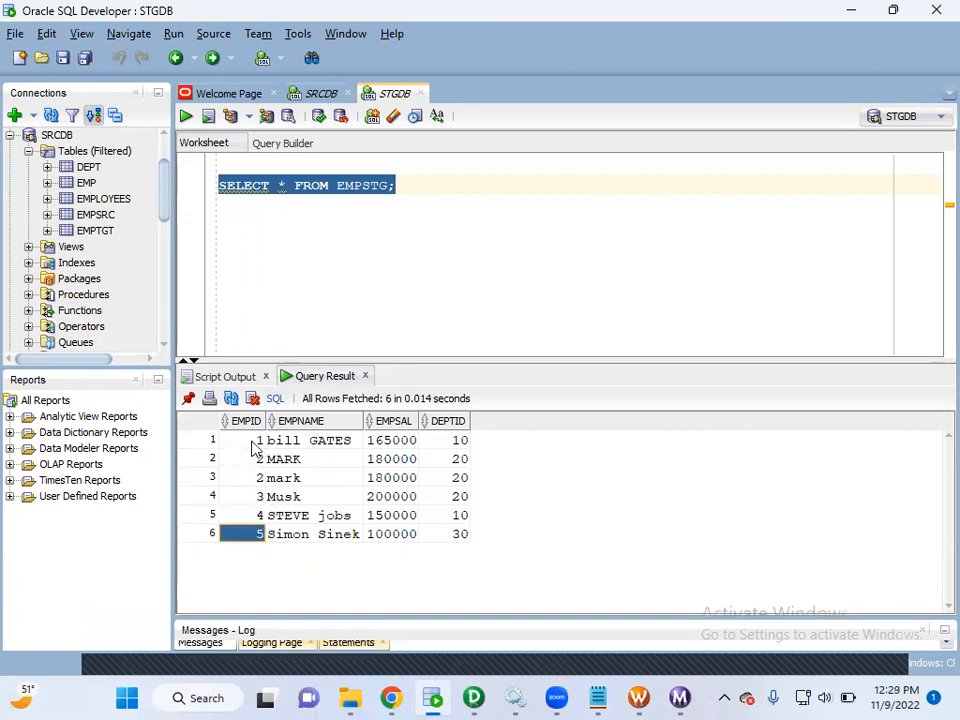
pyautogui.click(258, 440)
pyautogui.moveTo(257, 478); pyautogui.dragTo(273, 499)
pyautogui.click(262, 499)
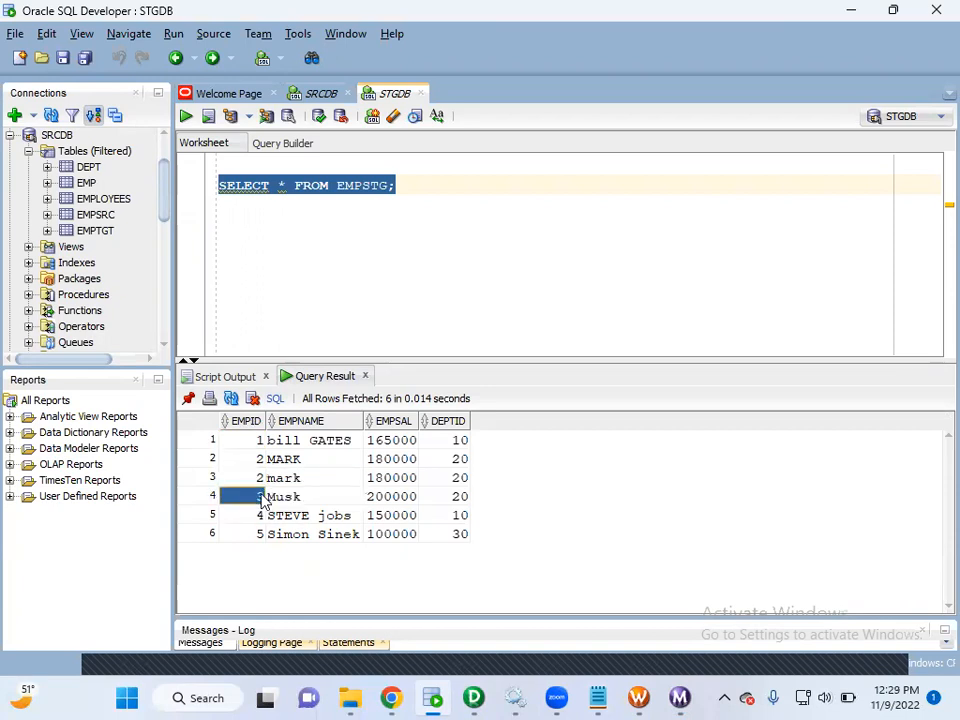
pyautogui.click(260, 443)
pyautogui.click(258, 497)
pyautogui.click(259, 515)
pyautogui.click(261, 536)
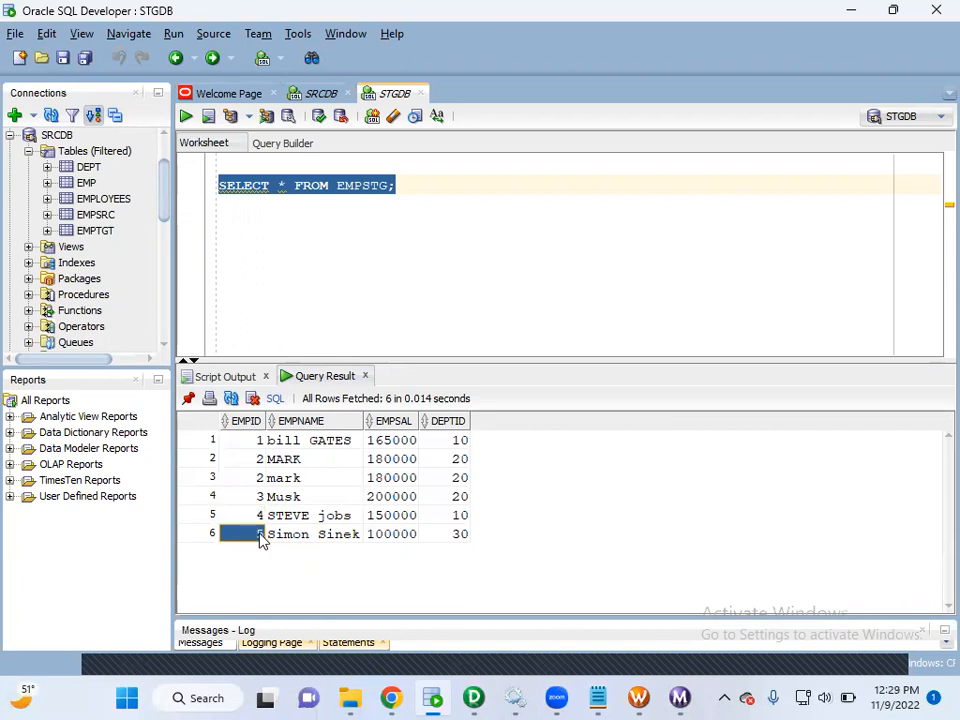
# Compare the two EMPID 2 rows in the EMPSTG query result, checking the letter case of EMPNAME and the other column values.
pyautogui.click(257, 460)
pyautogui.moveTo(262, 483); pyautogui.dragTo(386, 481)
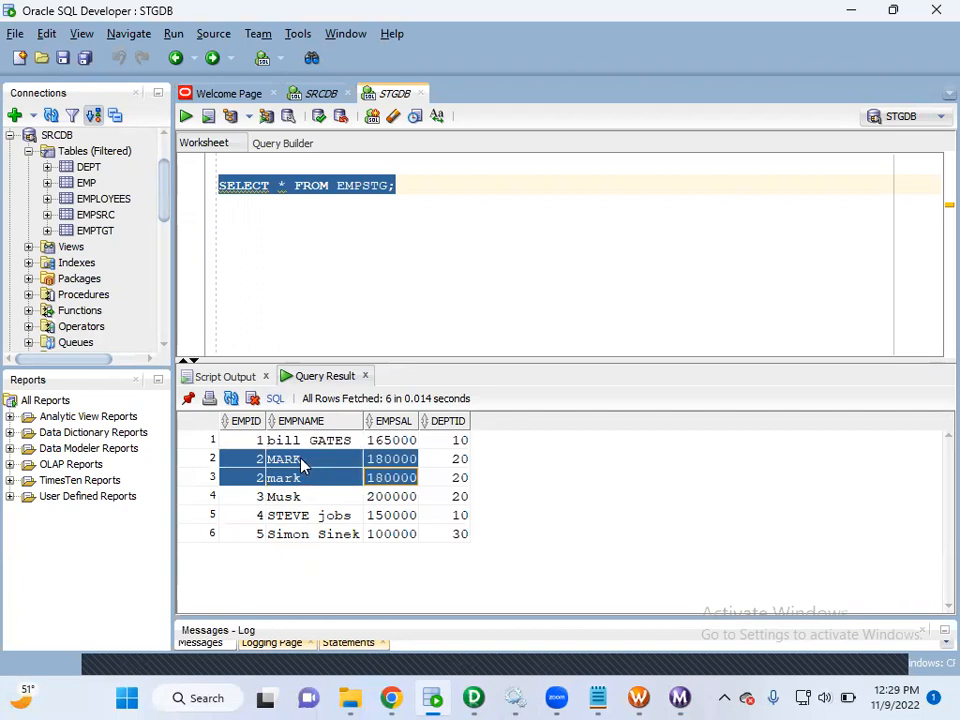
pyautogui.click(270, 460)
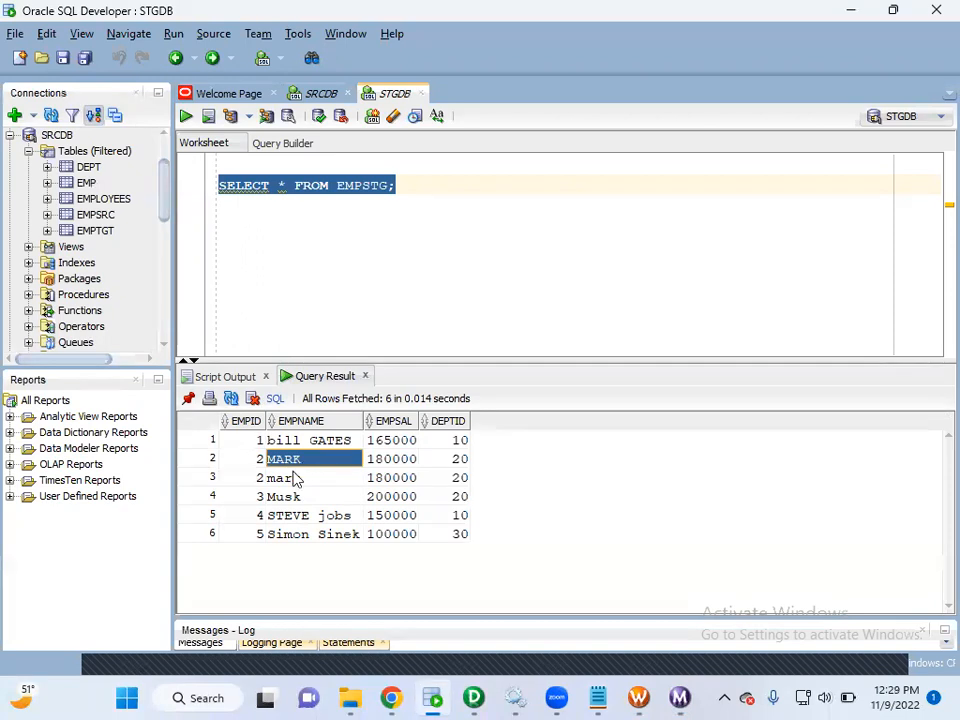
pyautogui.click(285, 479)
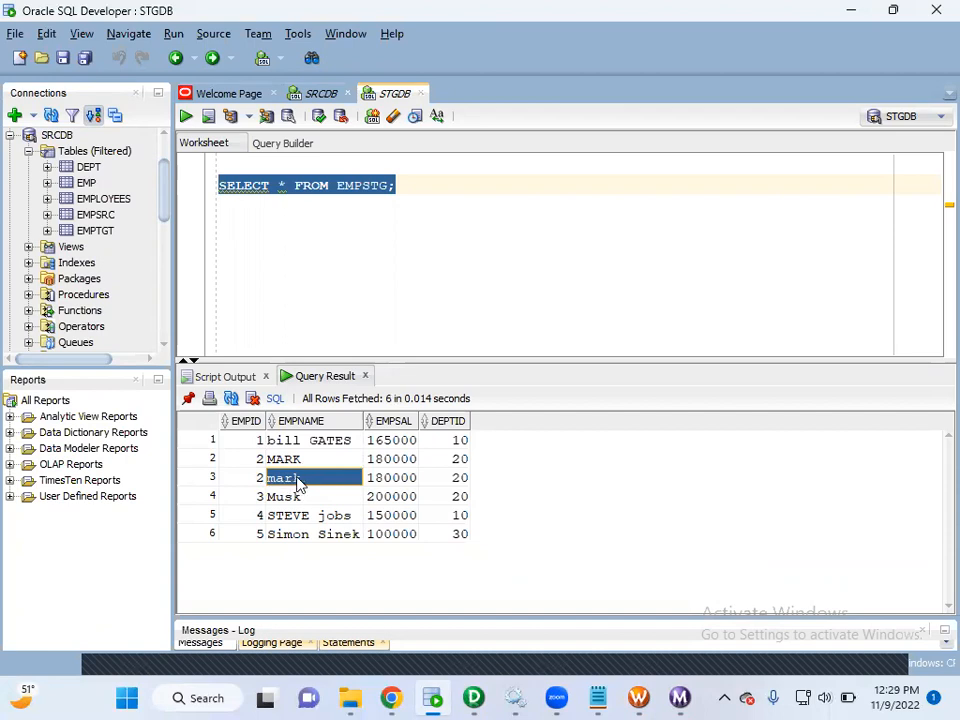
pyautogui.moveTo(253, 458); pyautogui.dragTo(443, 481)
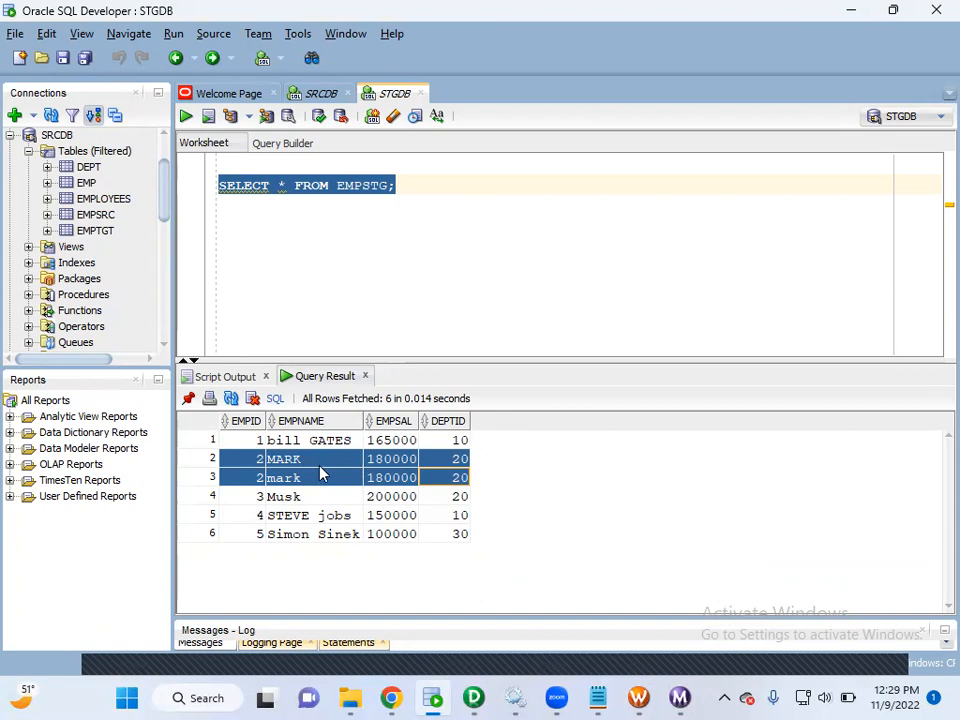
pyautogui.click(258, 461)
pyautogui.moveTo(257, 458); pyautogui.dragTo(379, 481)
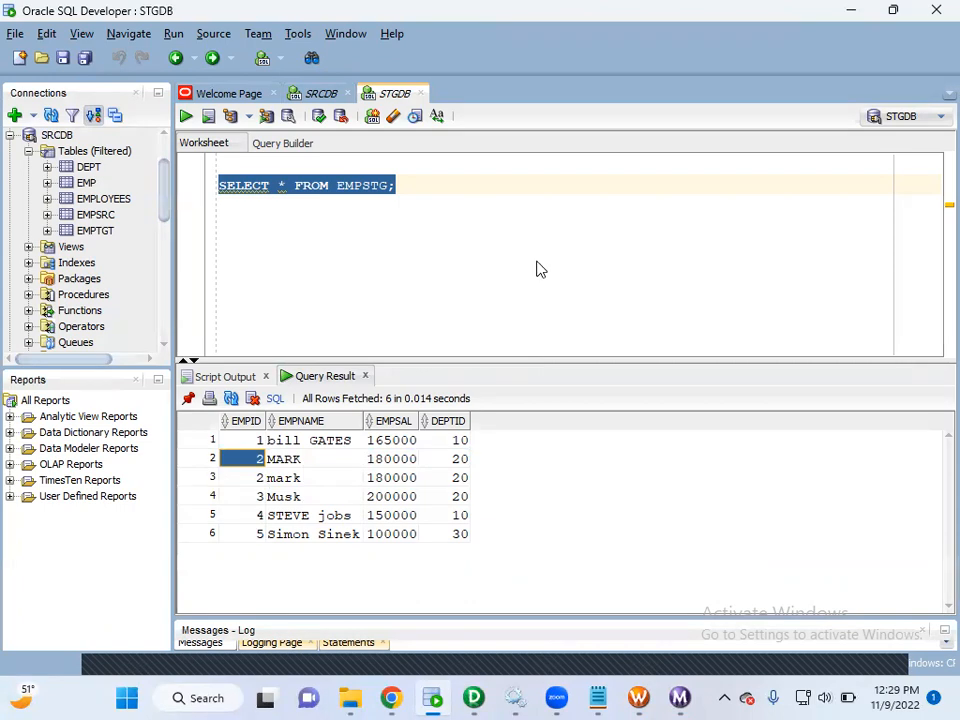
# Switch to PowerCenter Designer and turn off the Case Sensitive property of the SRT_EMPID sorter, applying the change.
pyautogui.hotkey('alt', 'Tab')
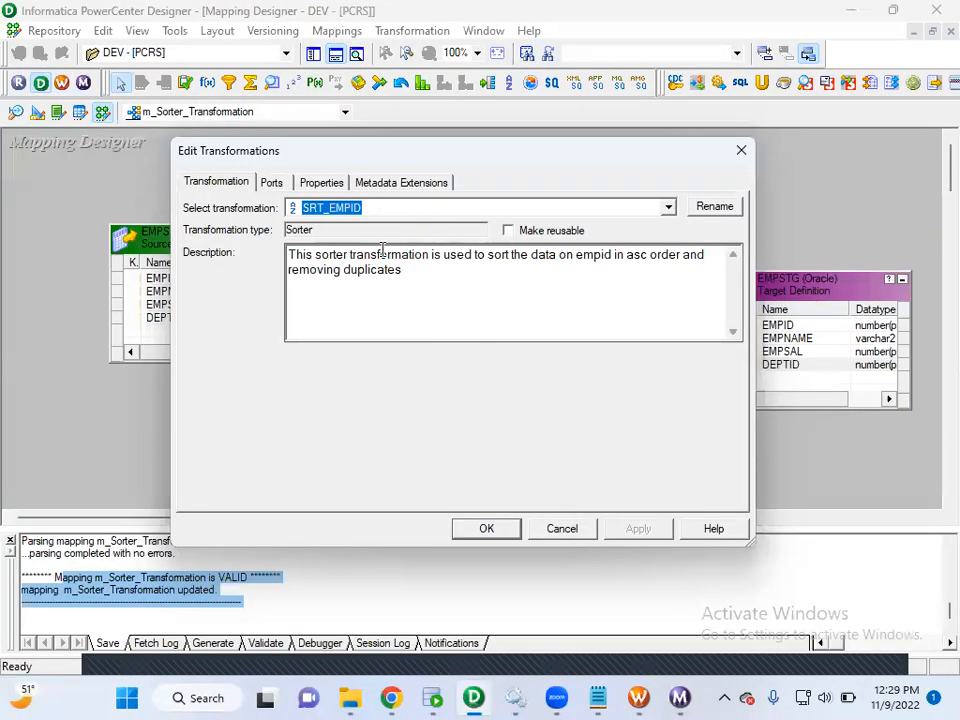
pyautogui.click(321, 184)
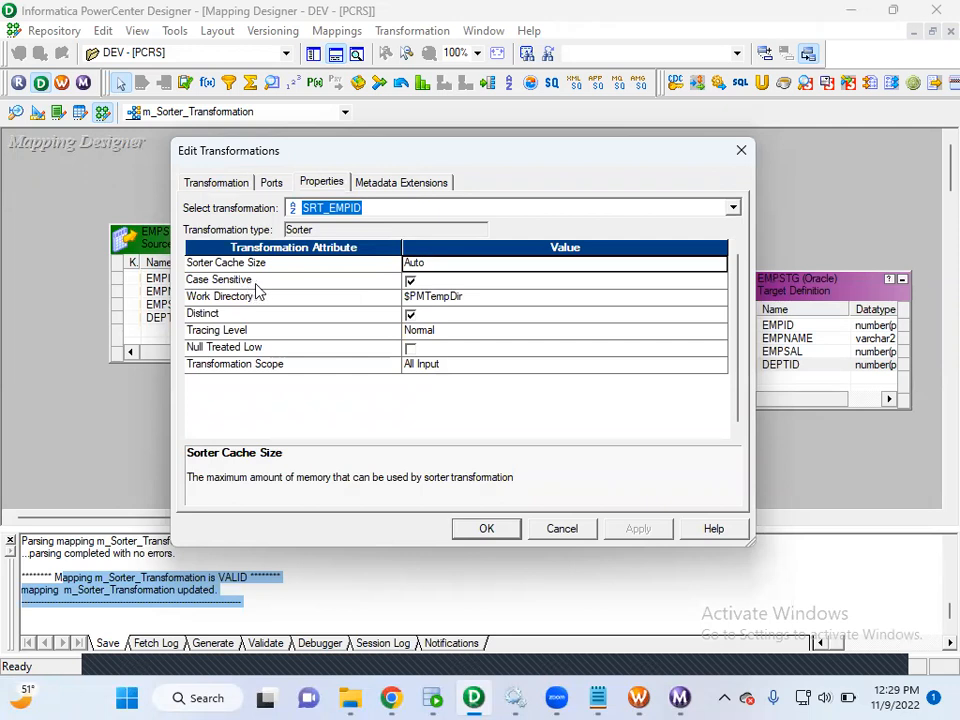
pyautogui.click(410, 281)
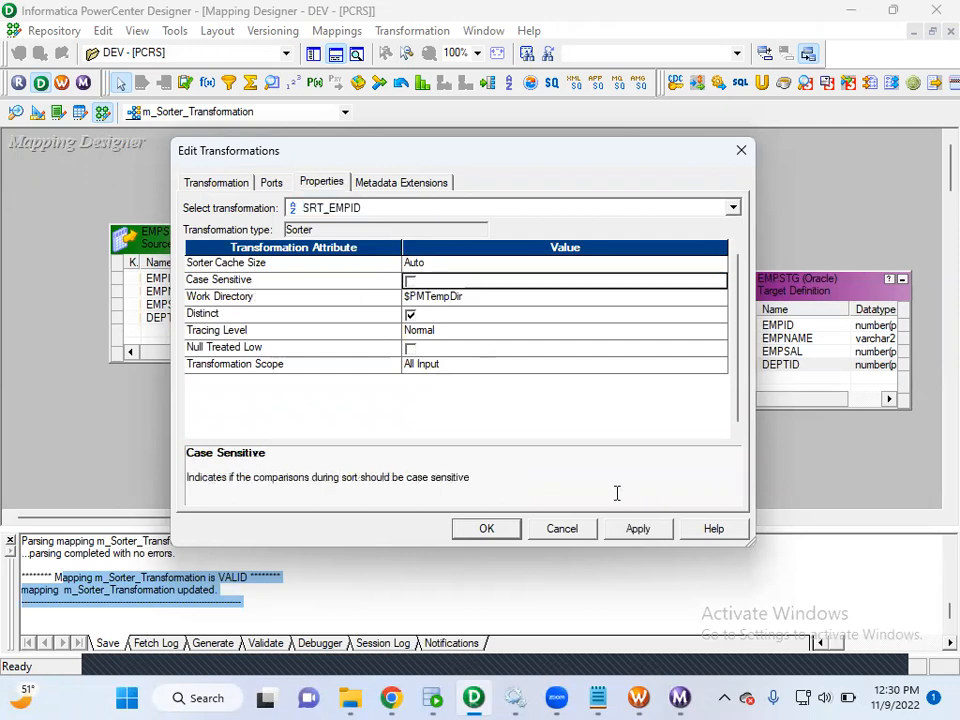
pyautogui.click(636, 528)
pyautogui.click(487, 529)
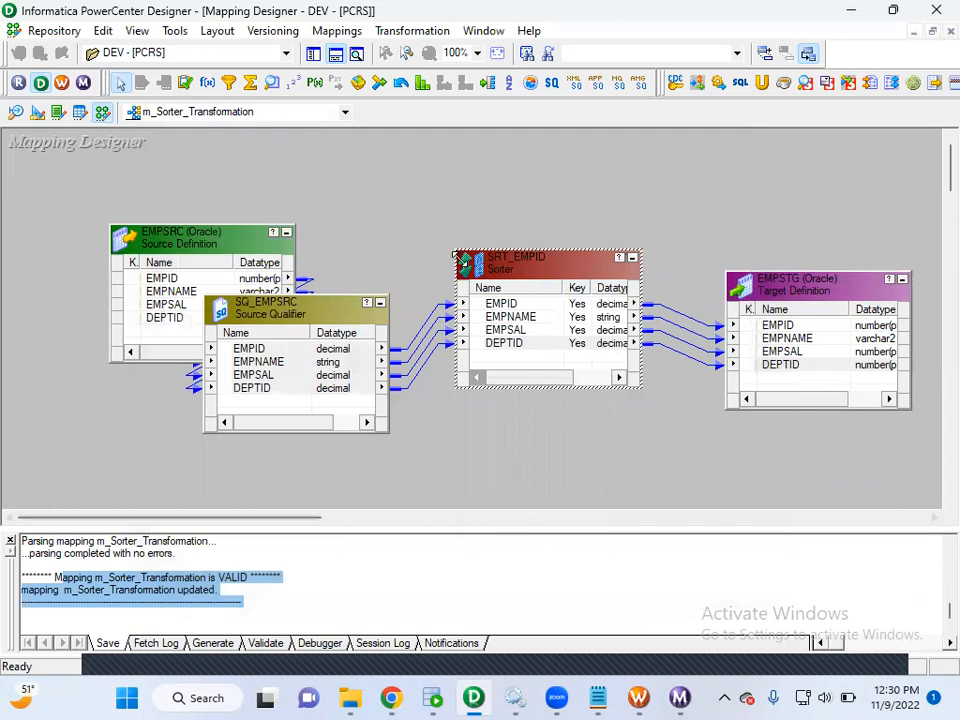
# Save the m_Sorter_Transformation mapping to the repository.
pyautogui.click(56, 32)
pyautogui.click(70, 282)
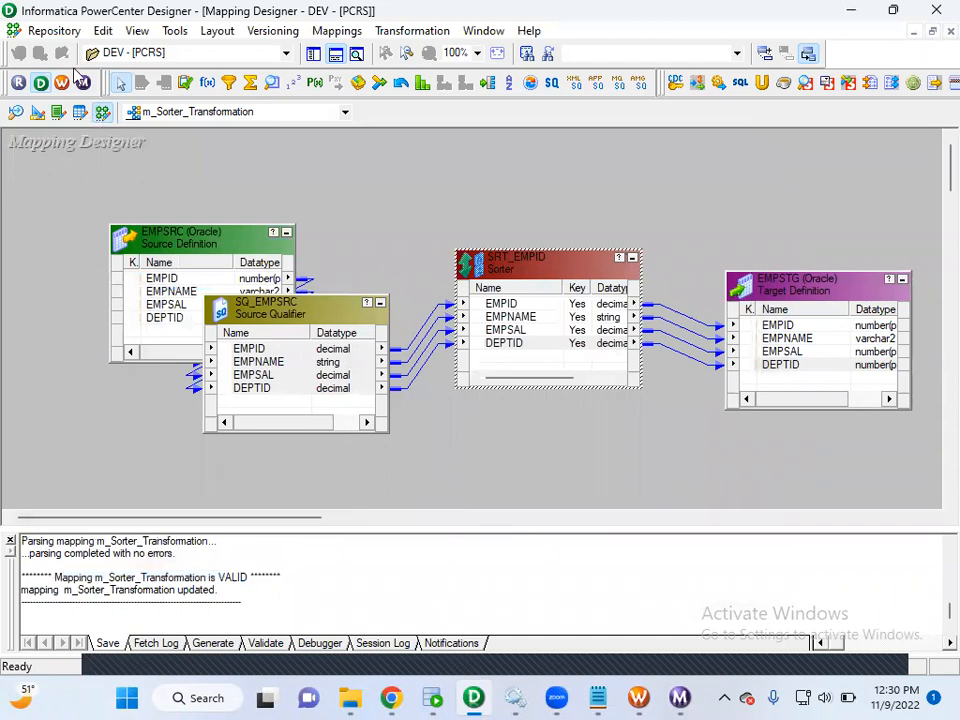
pyautogui.click(54, 31)
pyautogui.click(86, 281)
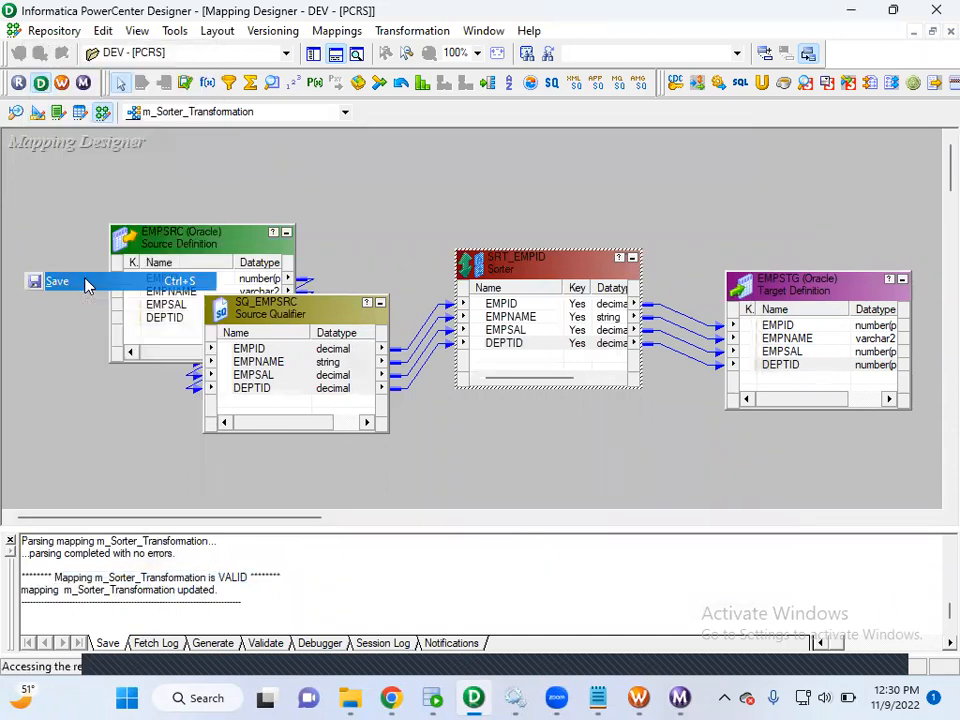
pyautogui.click(600, 393)
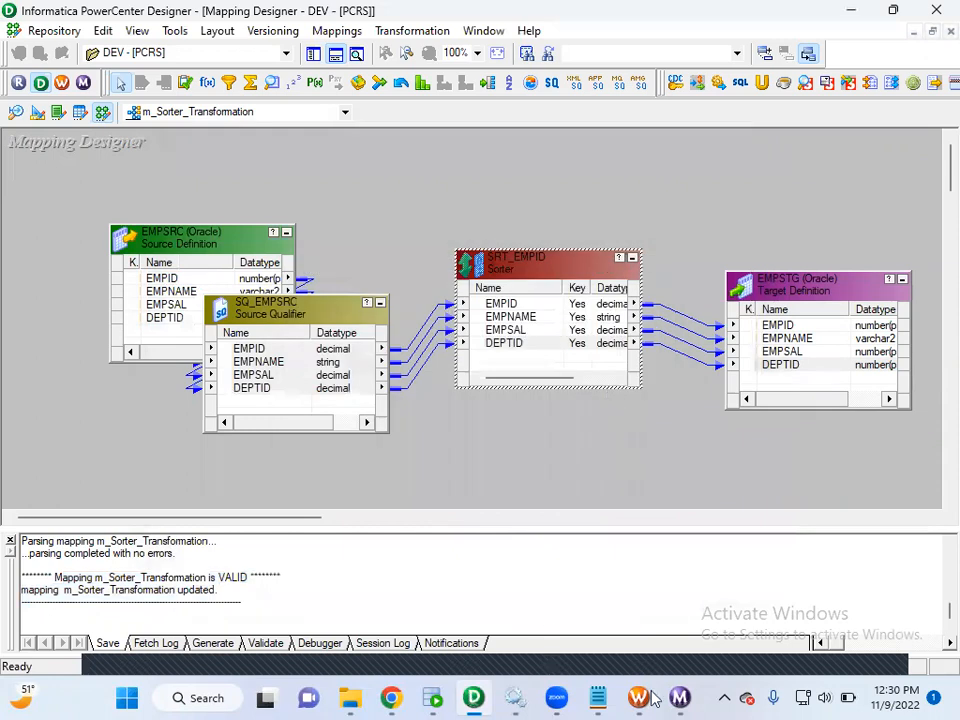
# Switch to PowerCenter Workflow Manager, refresh the mapping of the s_m_Sorter_Transformation session and save the workflow.
pyautogui.click(473, 697)
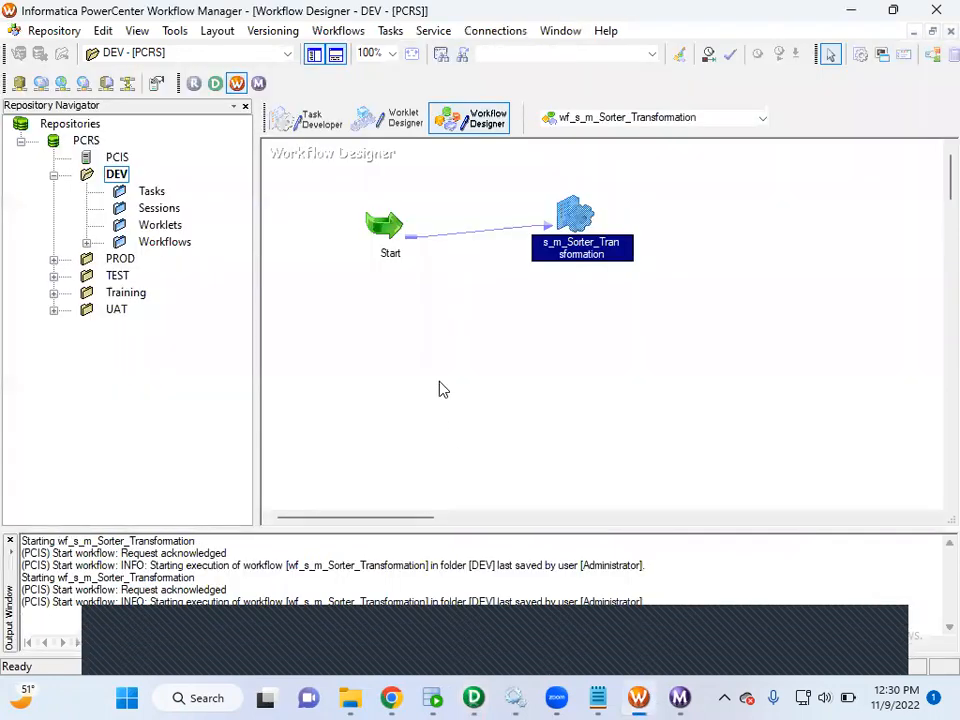
pyautogui.rightClick(578, 228)
pyautogui.click(639, 398)
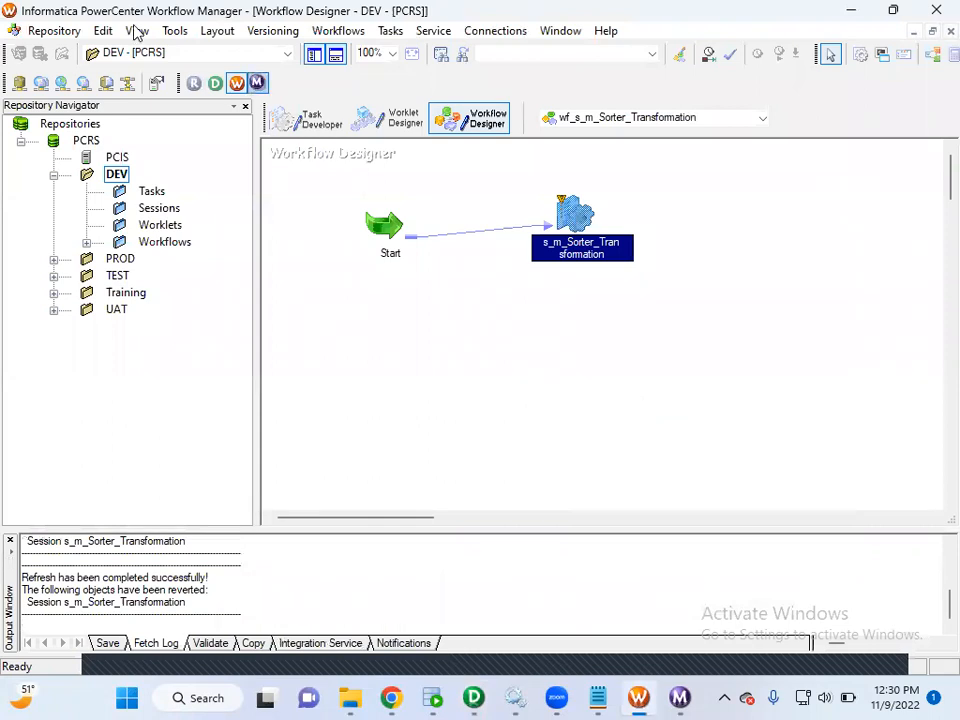
pyautogui.click(72, 30)
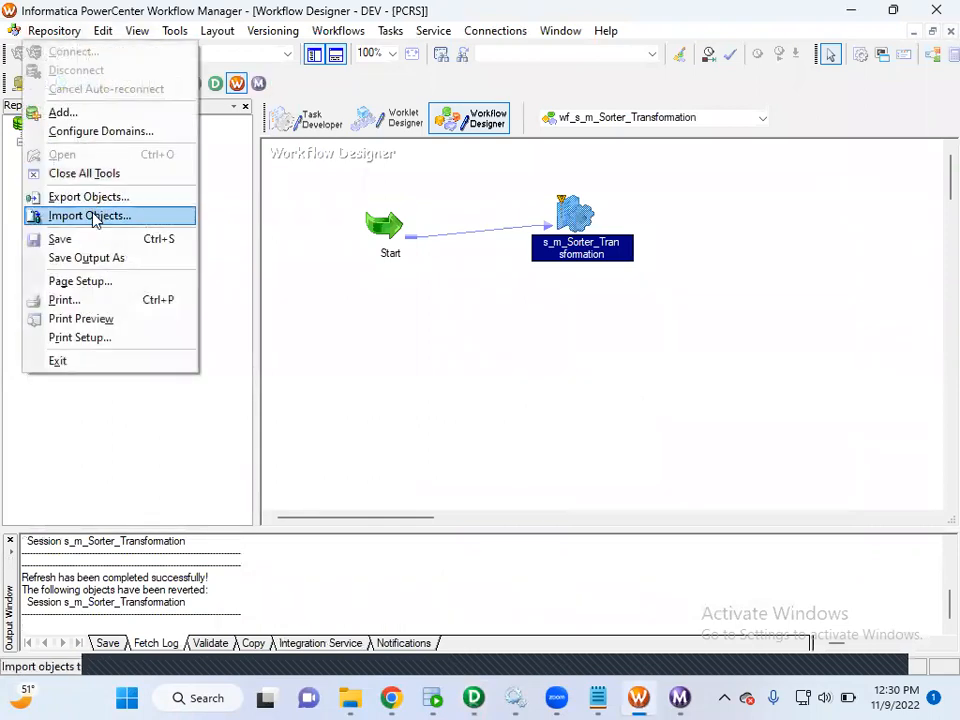
pyautogui.click(70, 239)
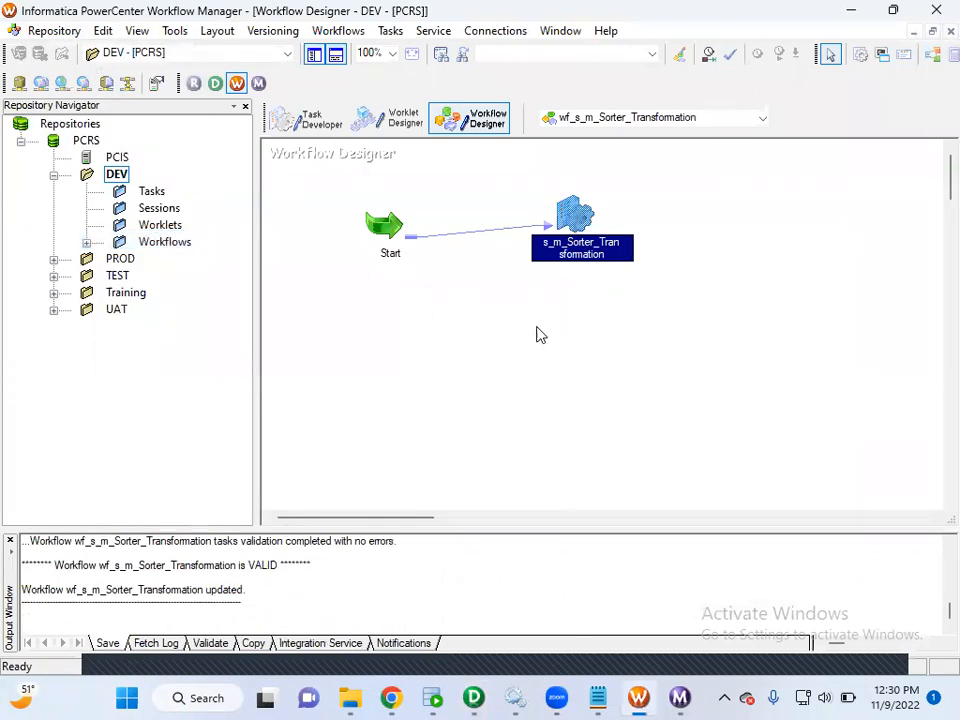
# Start the wf_s_m_Sorter_Transformation workflow and check the session's EMPSTG and SQ_EMPSRC row statistics in Workflow Monitor.
pyautogui.rightClick(517, 324)
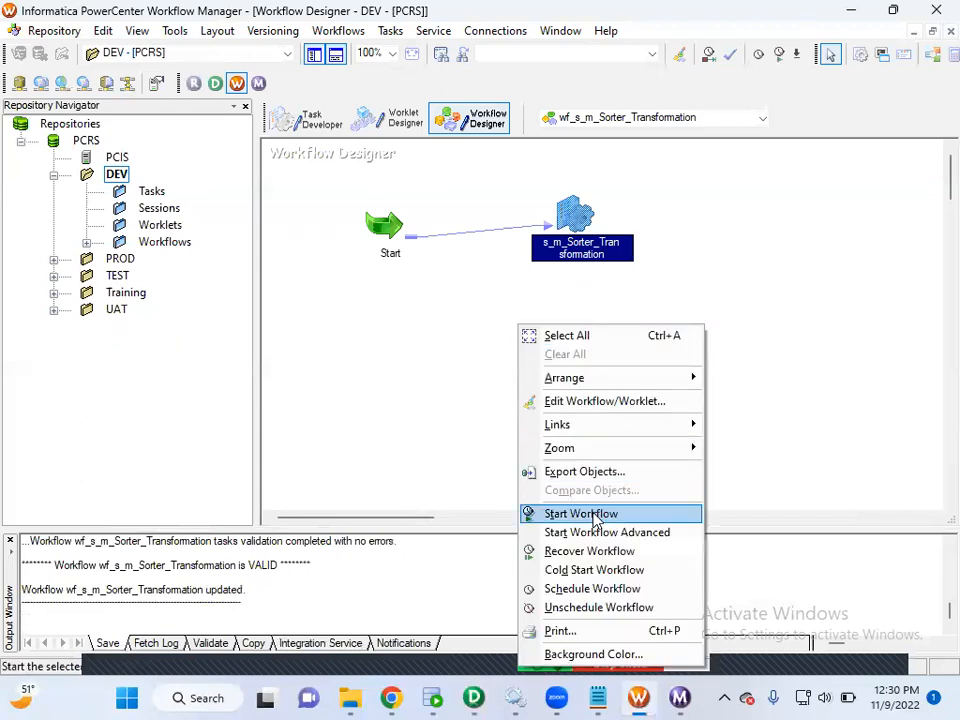
pyautogui.click(590, 515)
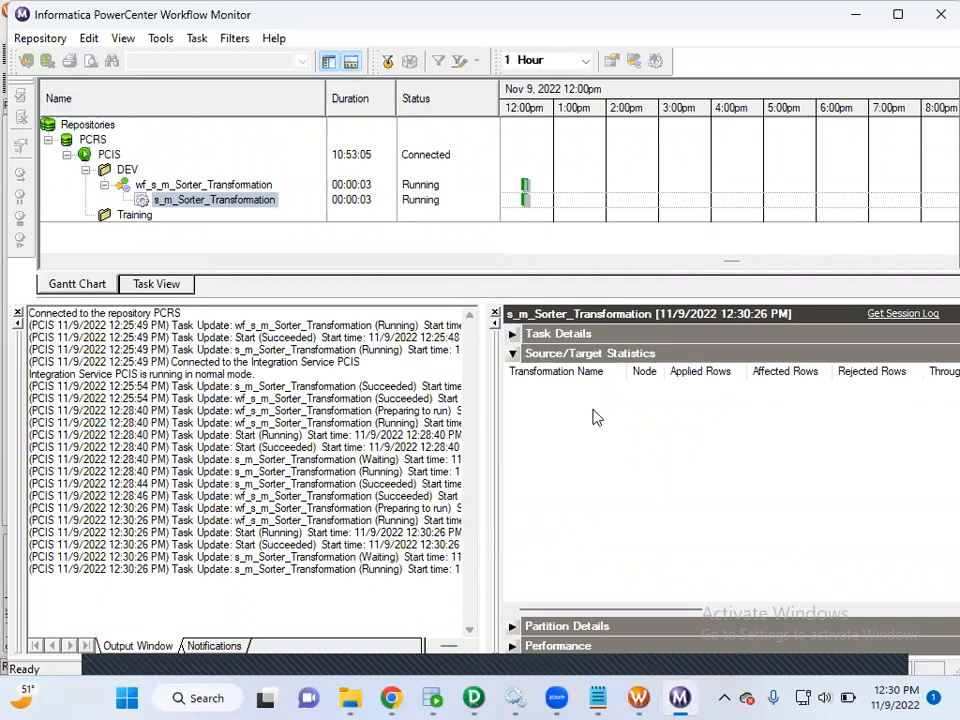
pyautogui.click(686, 387)
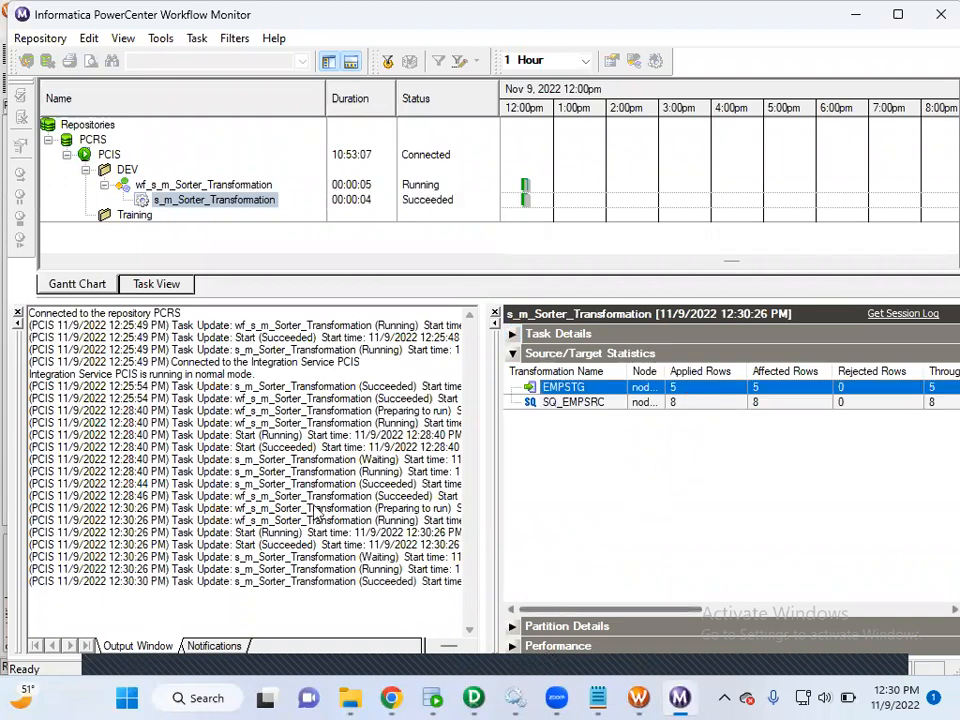
# Switch to Oracle SQL Developer, rerun SELECT * FROM EMPSTG in STGDB, and inspect the EMPNAME values for duplicates differing only in case.
pyautogui.hotkey('alt', 'Tab')
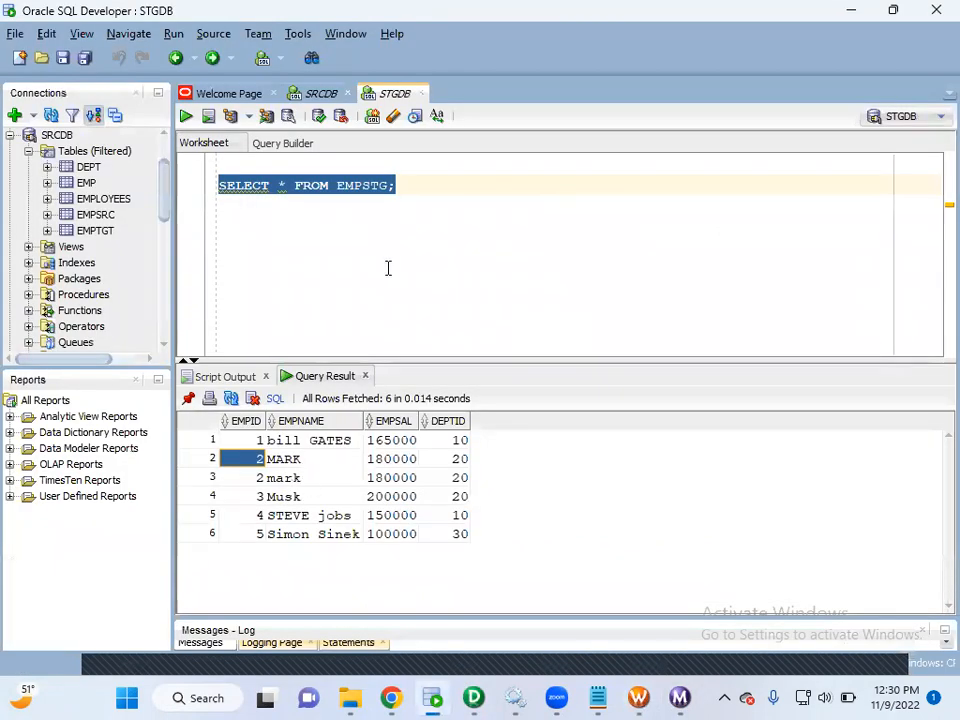
pyautogui.click(418, 185)
pyautogui.moveTo(418, 185); pyautogui.dragTo(215, 185)
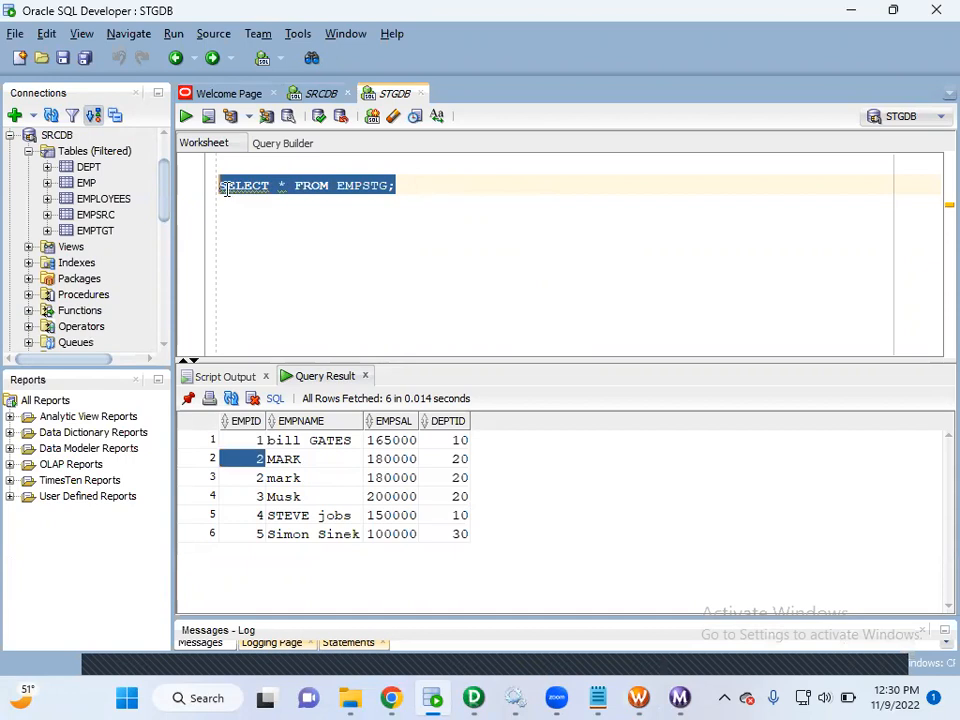
pyautogui.click(188, 117)
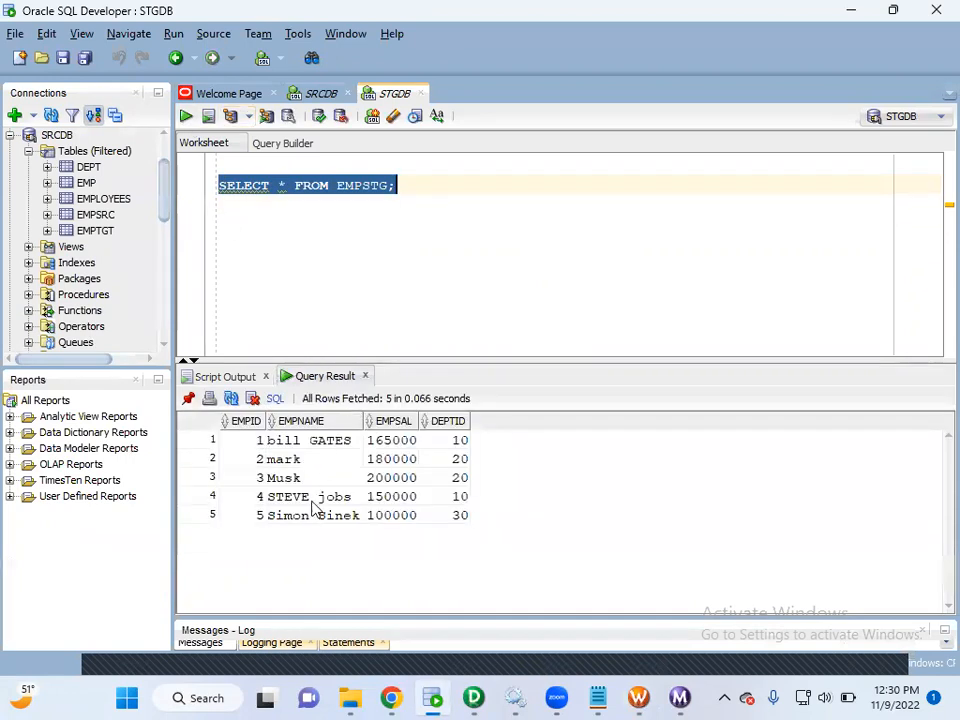
pyautogui.click(280, 460)
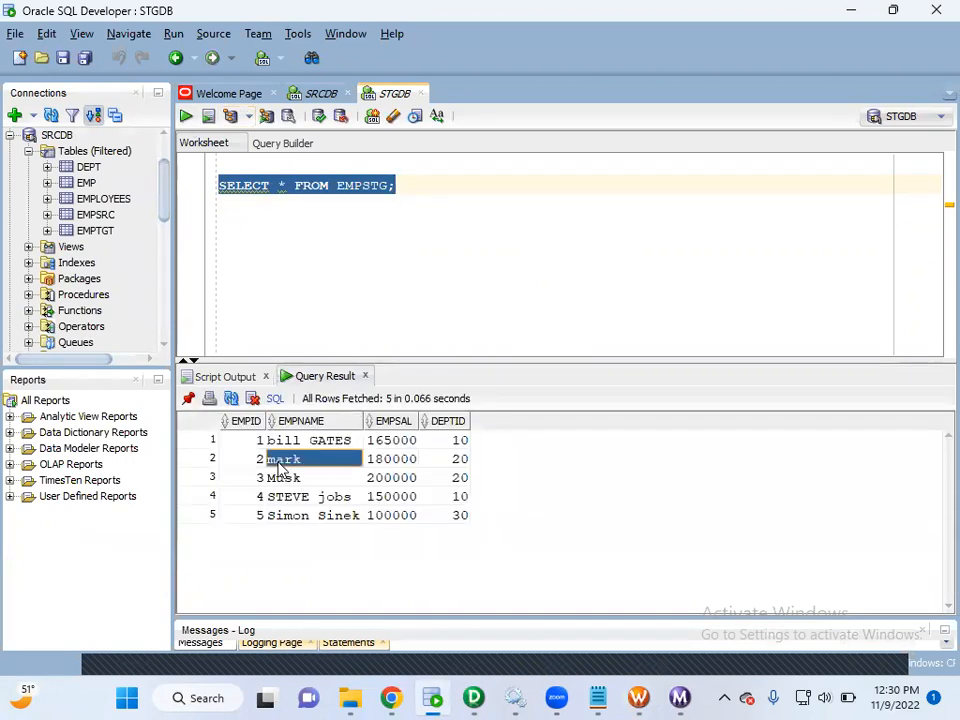
pyautogui.press('Down')
pyautogui.press('Down')
pyautogui.click(287, 514)
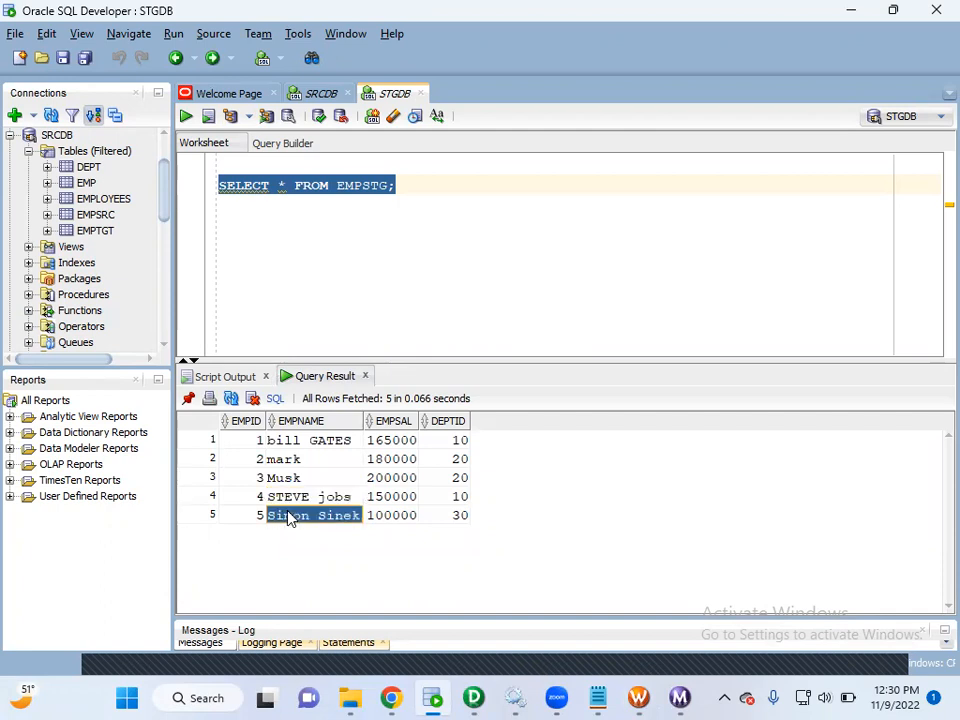
pyautogui.click(295, 440)
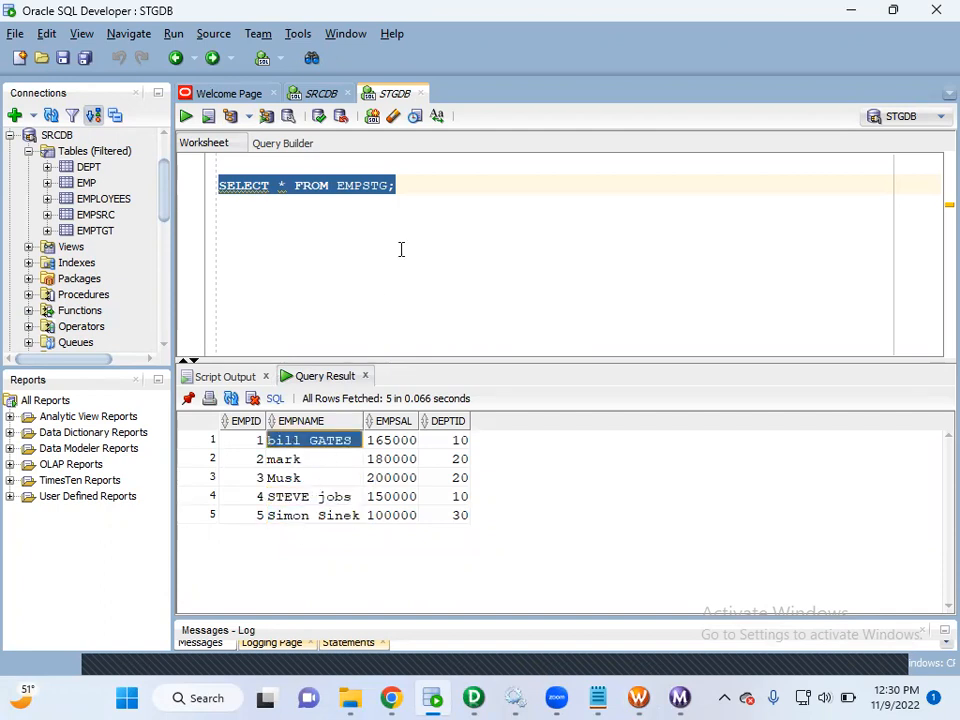
pyautogui.click(435, 200)
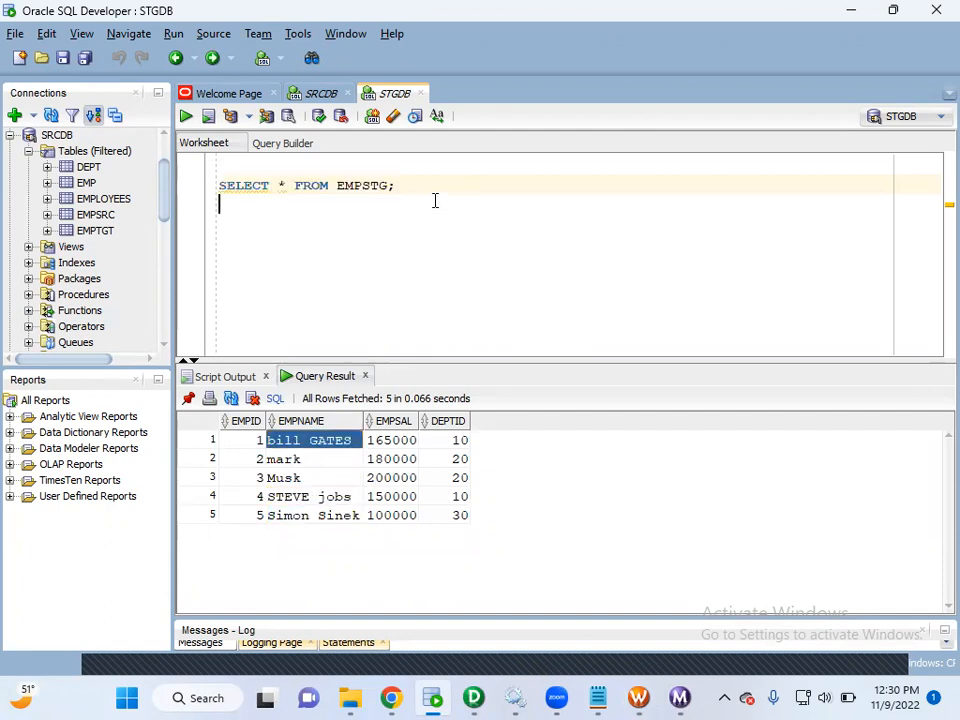
# Review the requirement text in the SRCDB worksheet on sorting EMPSRC by EMPID and loading unique records into the stage table.
pyautogui.click(321, 95)
pyautogui.moveTo(431, 306); pyautogui.dragTo(210, 287)
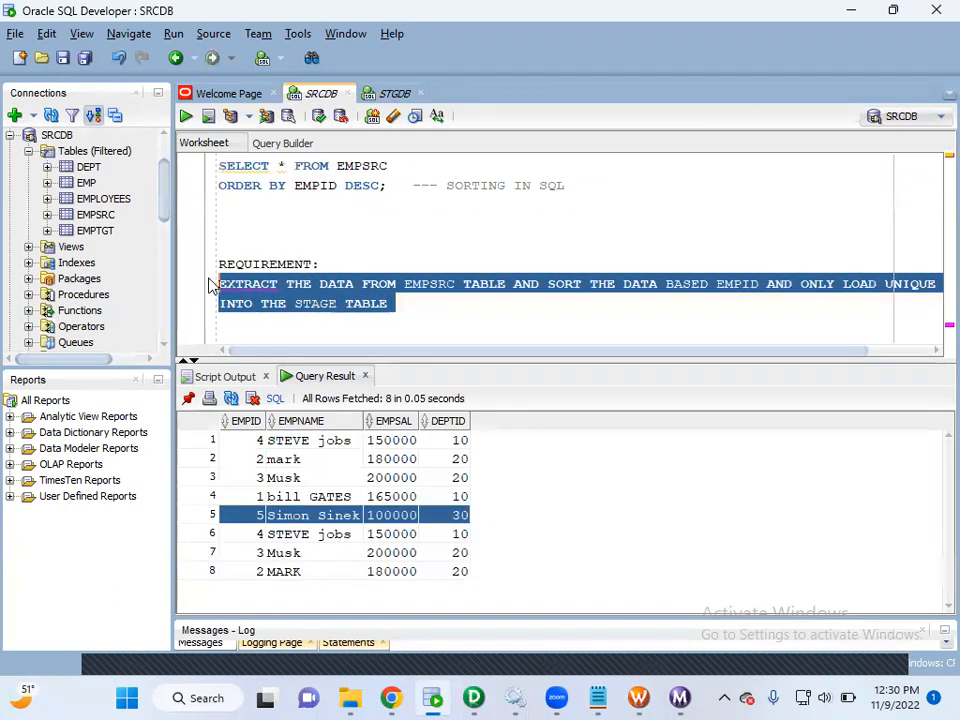
pyautogui.click(403, 316)
pyautogui.moveTo(319, 284); pyautogui.dragTo(762, 283)
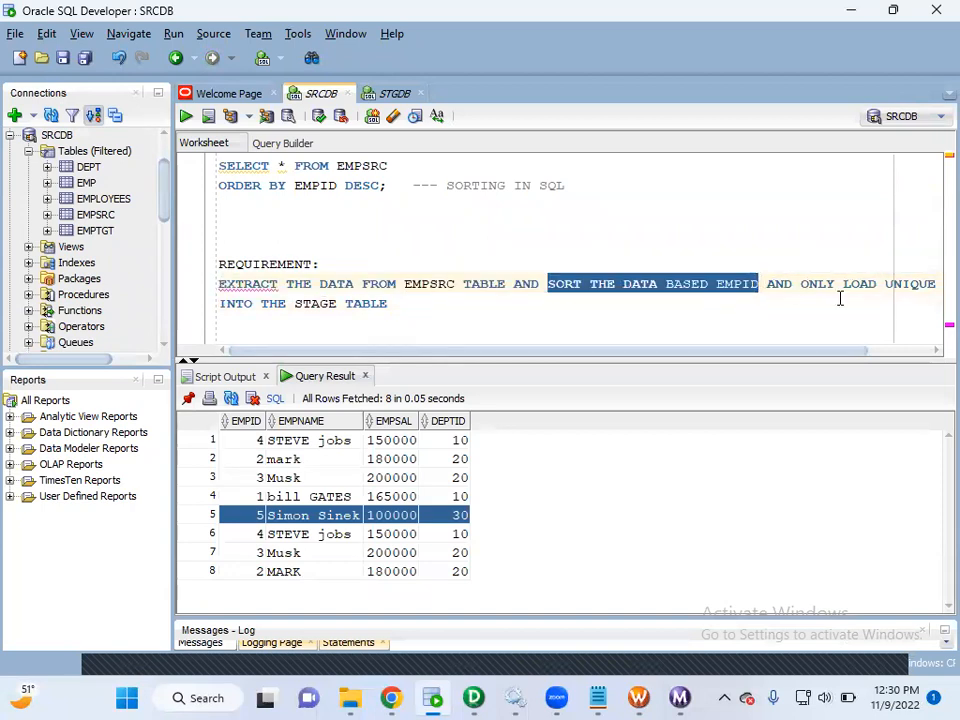
pyautogui.moveTo(398, 303); pyautogui.dragTo(293, 313)
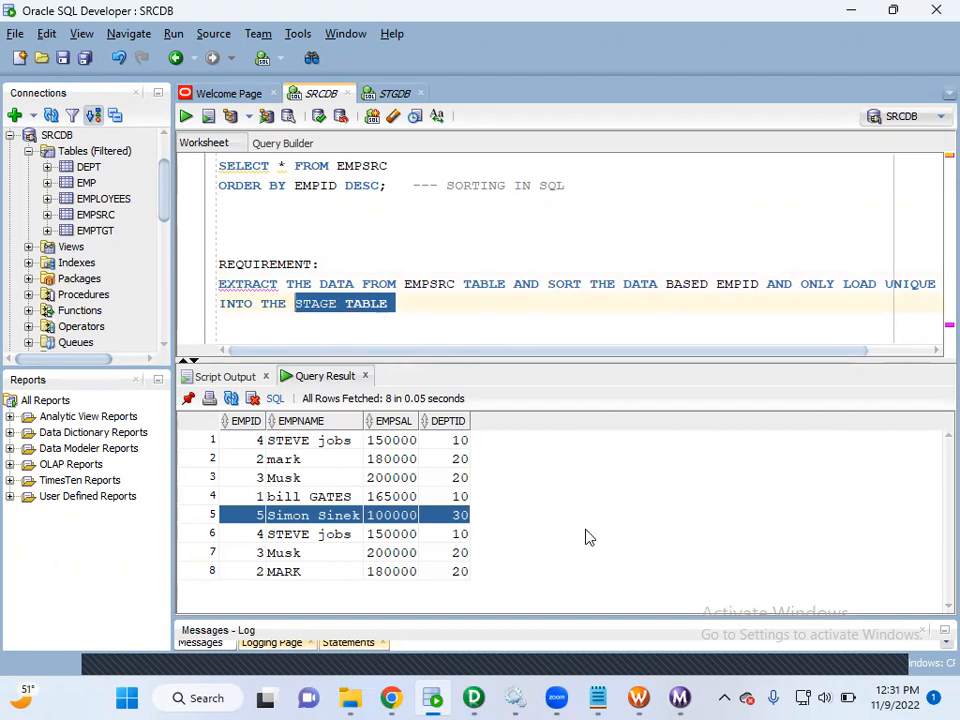
# Switch to the untitled Notepad notes and review the four Sorter Transformation points, including case-sensitive sorting.
pyautogui.moveTo(604, 697)
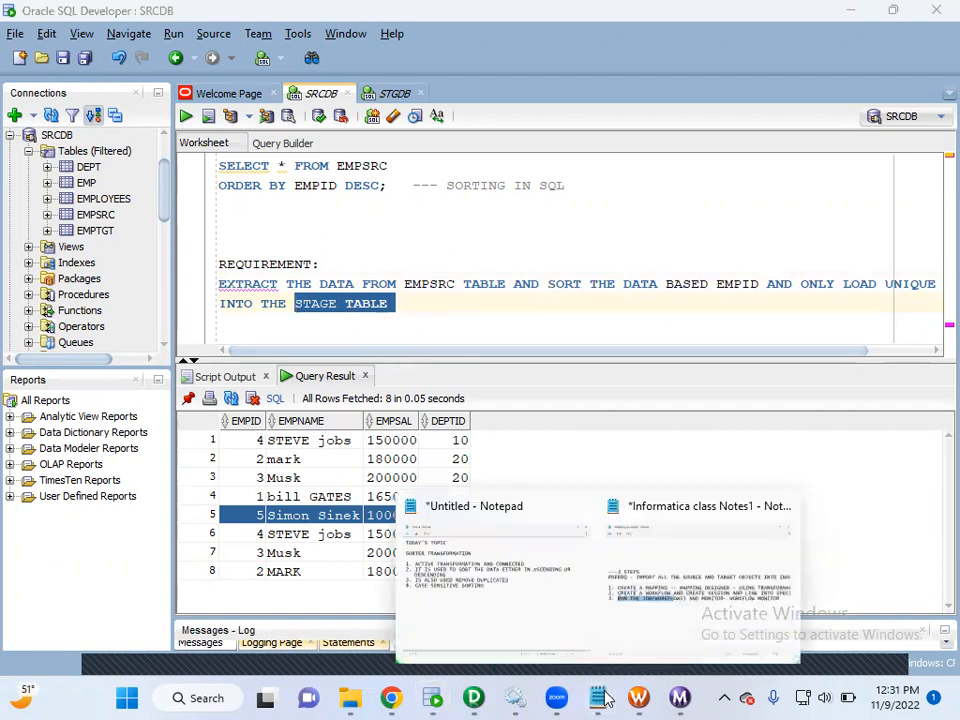
pyautogui.click(529, 617)
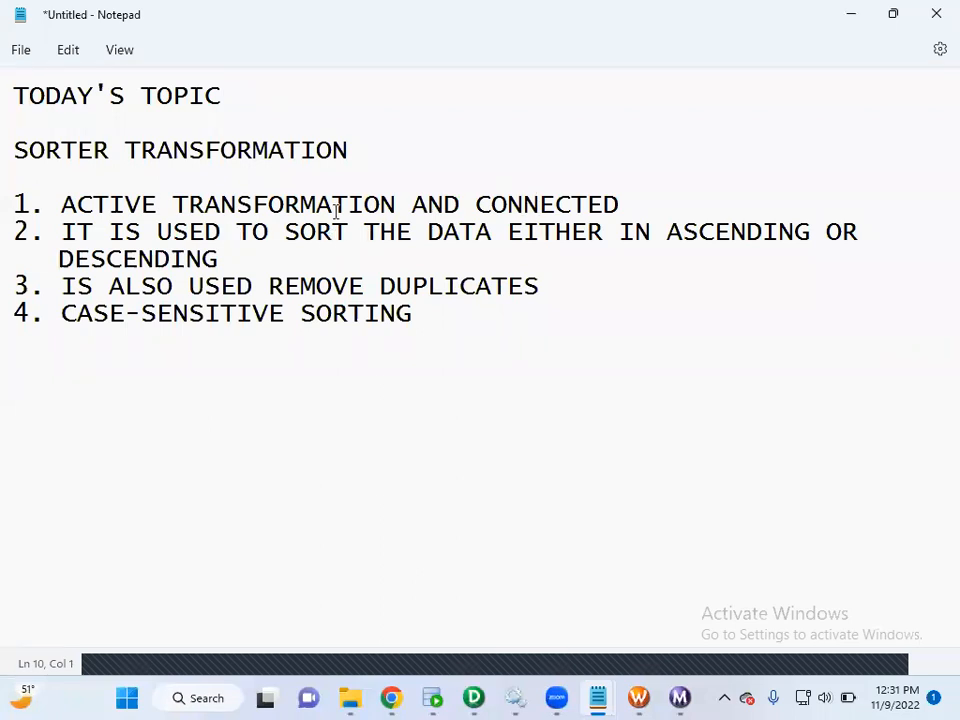
pyautogui.moveTo(424, 315); pyautogui.dragTo(14, 204)
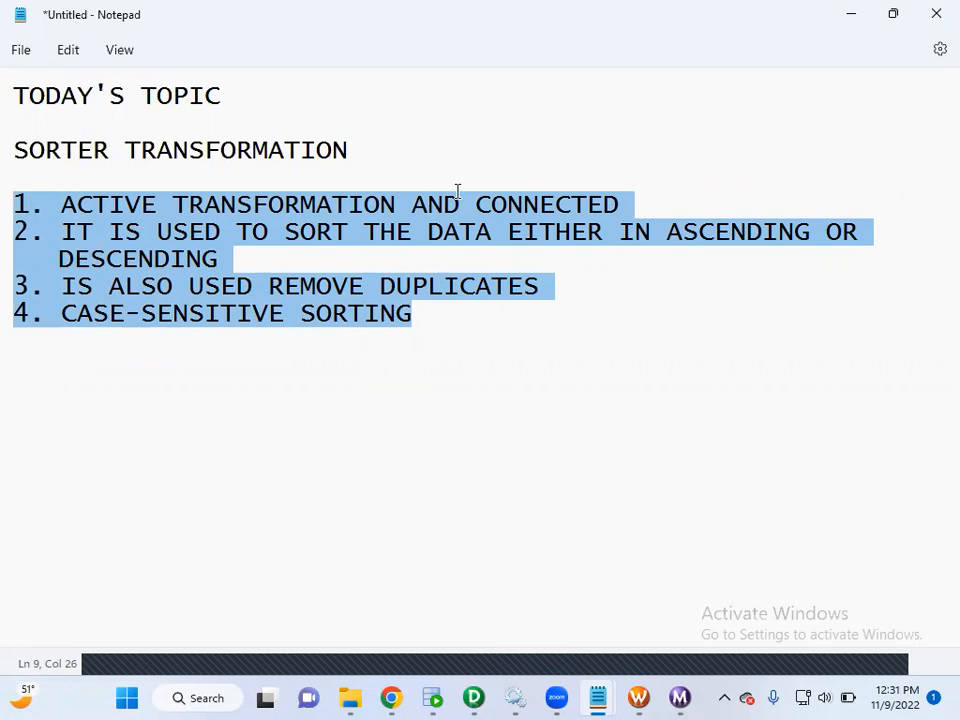
pyautogui.click(455, 345)
pyautogui.moveTo(429, 319); pyautogui.dragTo(60, 314)
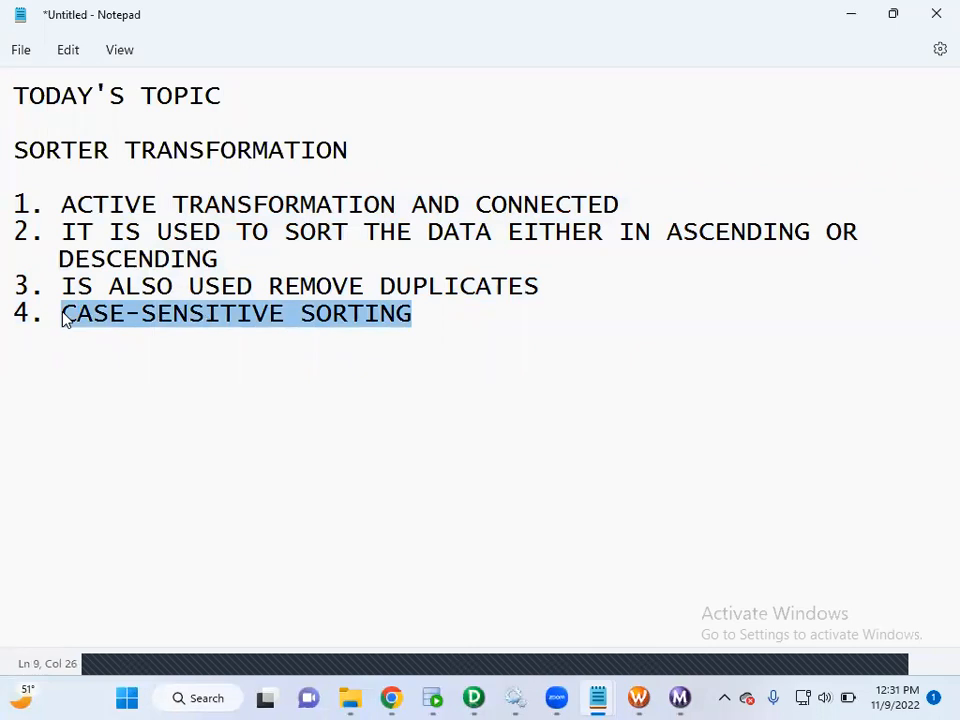
# Remove the space between ACTIVE and TRANSFORMATION in the first point of the Sorter Transformation notes.
pyautogui.click(172, 204)
pyautogui.press('BackSpace')
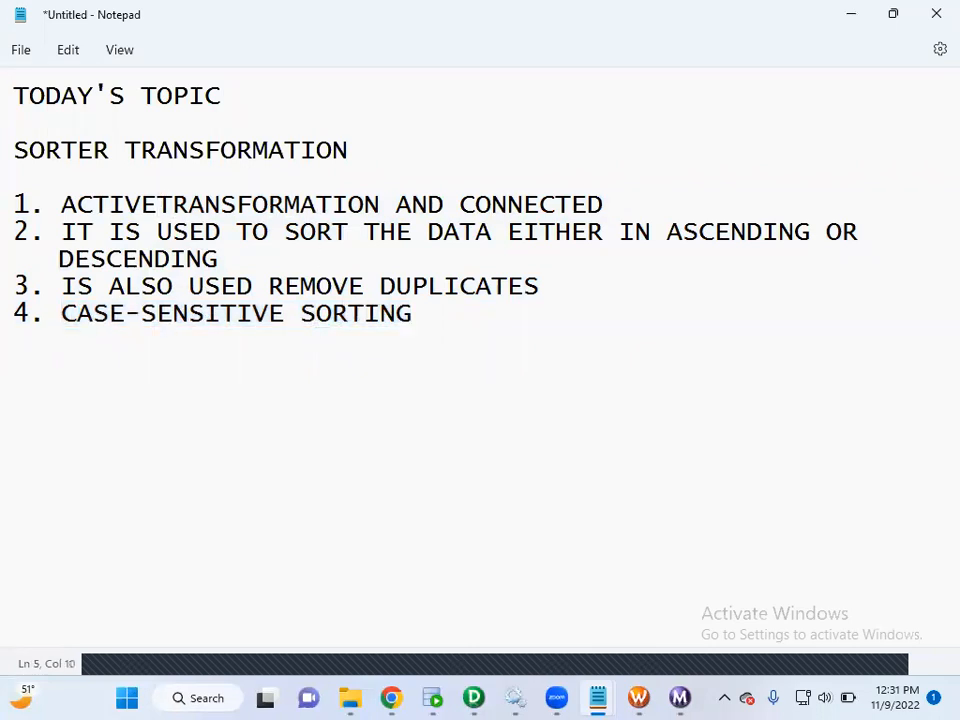